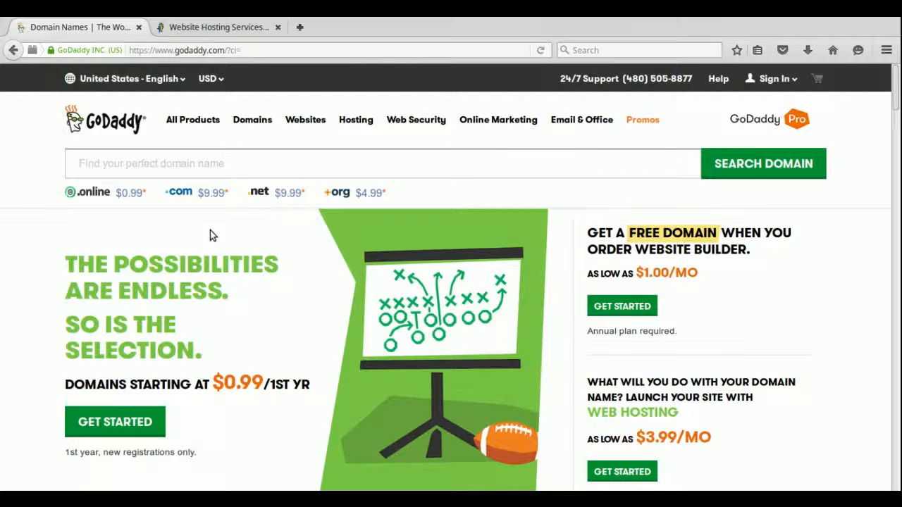
Enter 'lovefroglegs' in GoDaddy's domain search and accept the lovefroglegs.com suggestion.
click(165, 169)
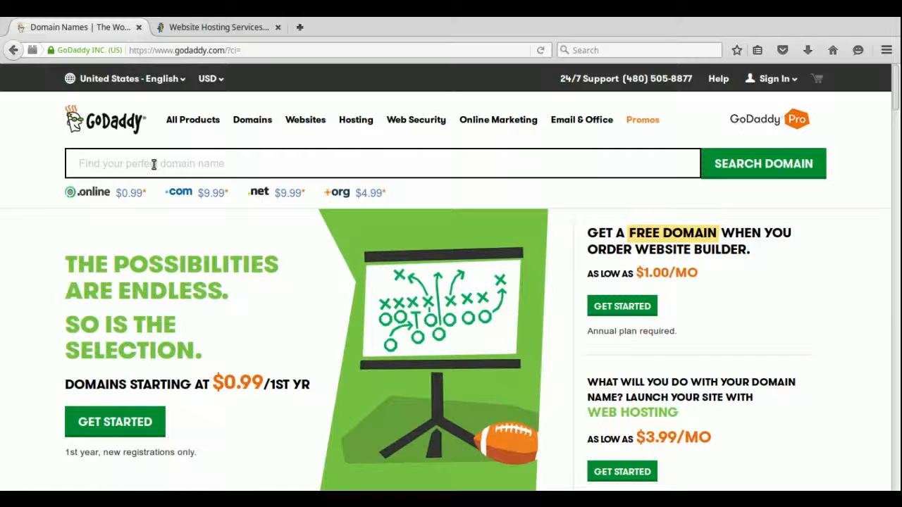
text(lovefroglegs)
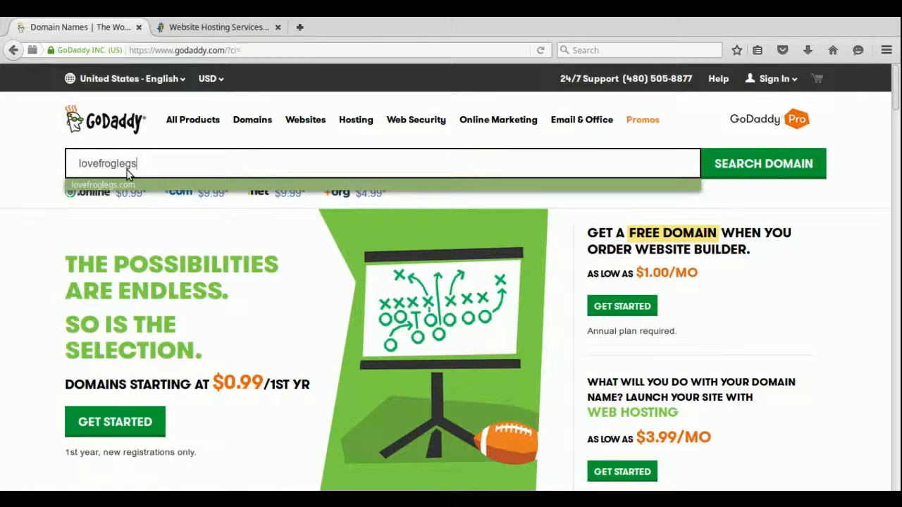
click(131, 183)
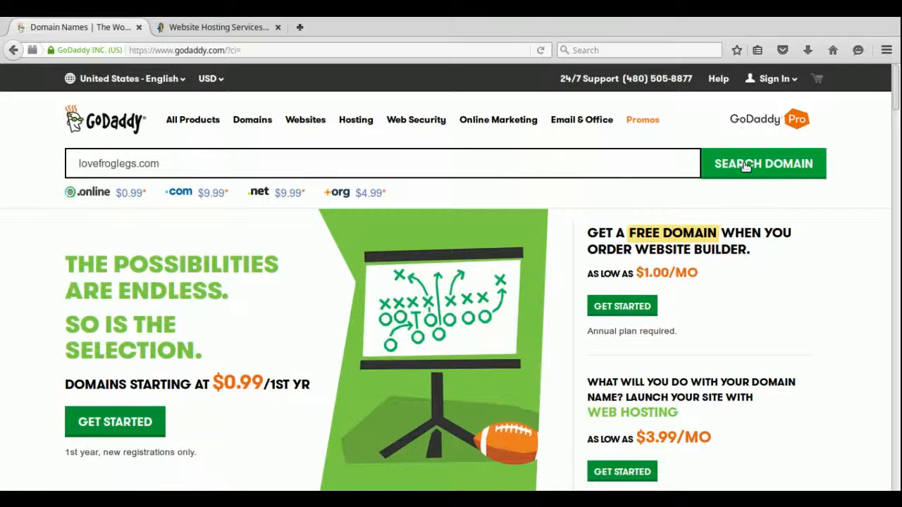
Search lovefroglegs.com, confirm it is available at $9.99, and browse the alternative extensions.
click(720, 165)
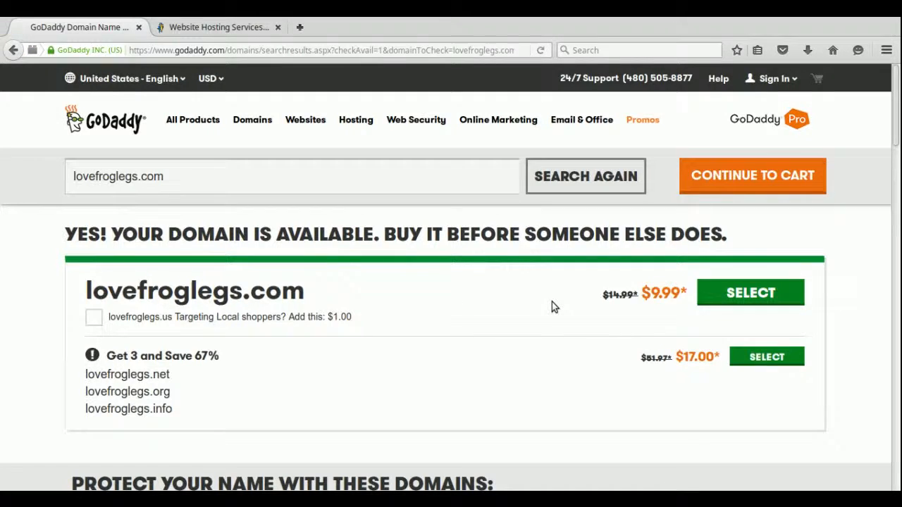
scroll(551, 303, down, 3)
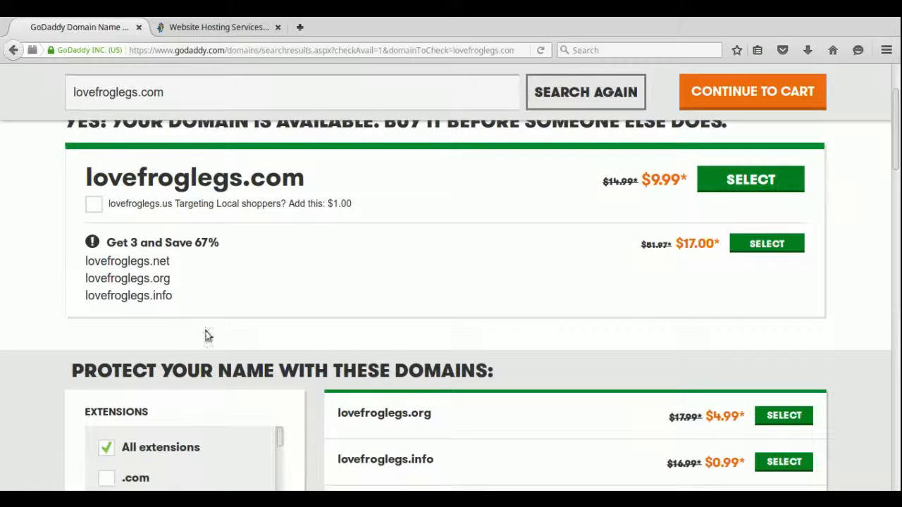
scroll(479, 417, down, 3)
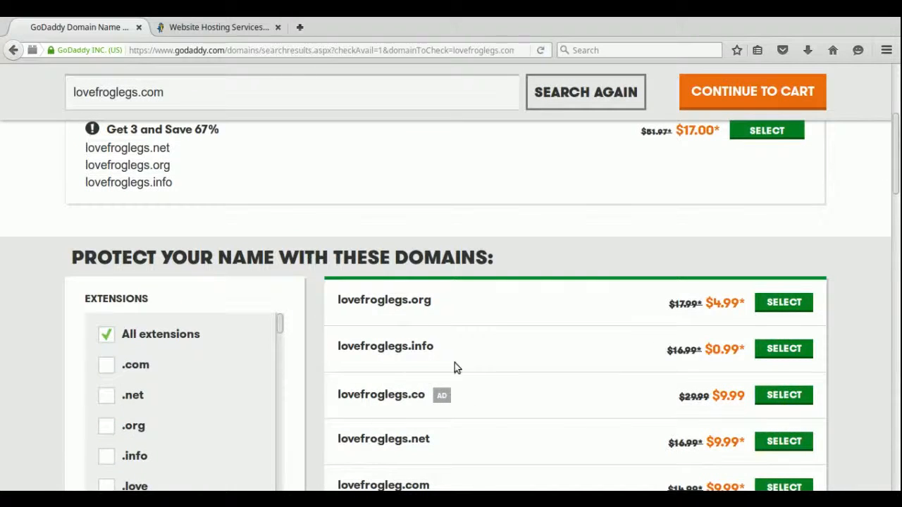
scroll(476, 379, down, 5)
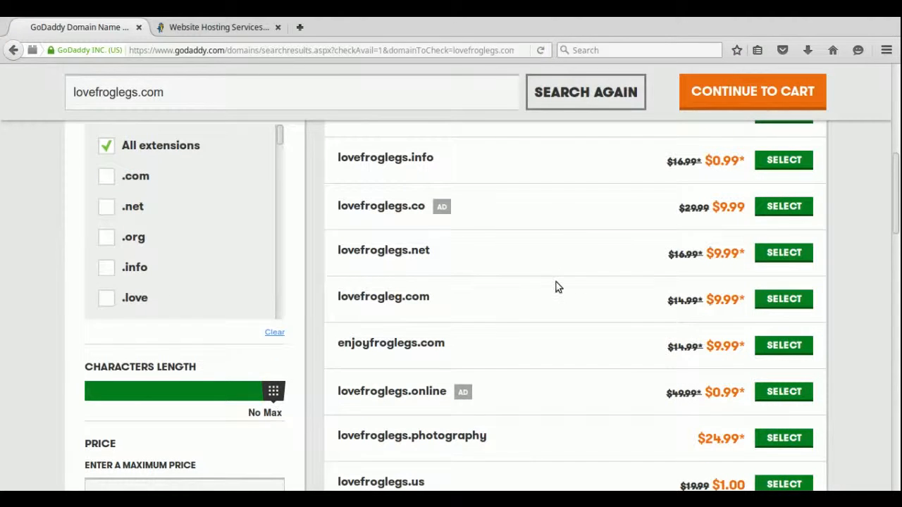
scroll(555, 284, up, 4)
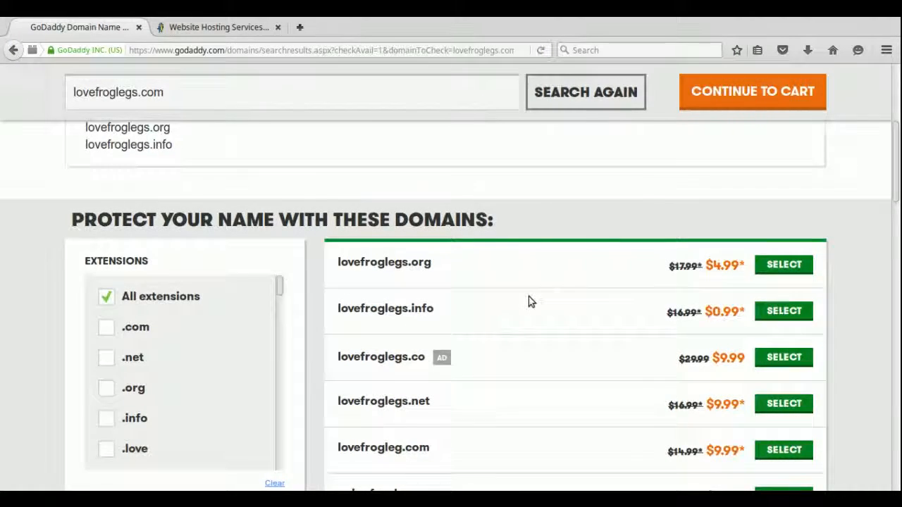
scroll(530, 302, up, 5)
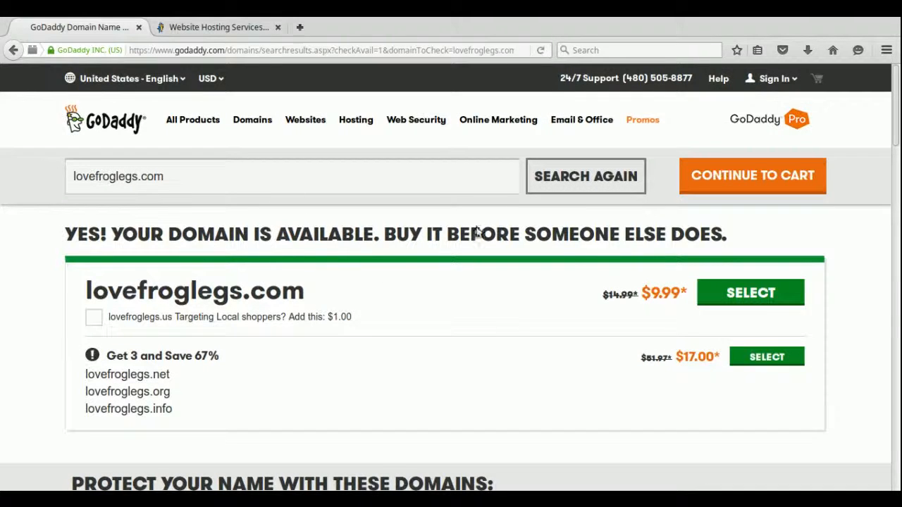
scroll(570, 295, down, 1)
scroll(565, 291, down, 3)
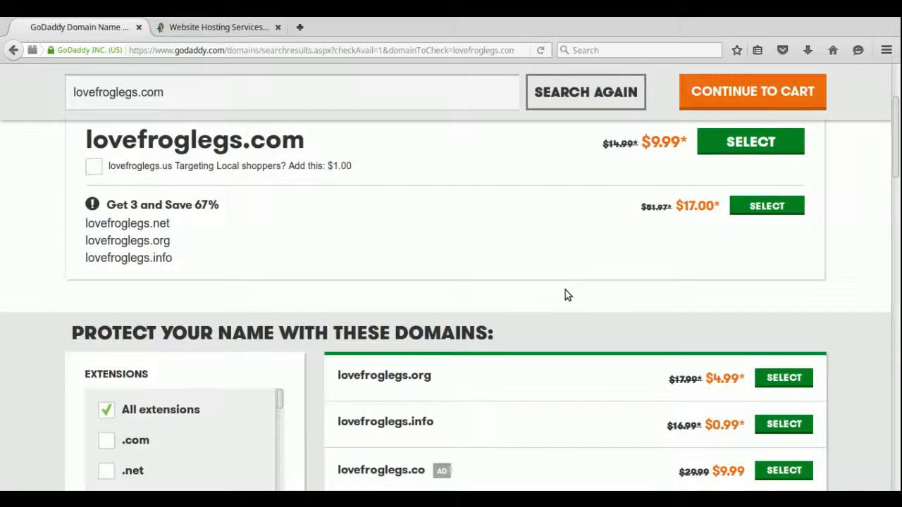
scroll(564, 290, down, 4)
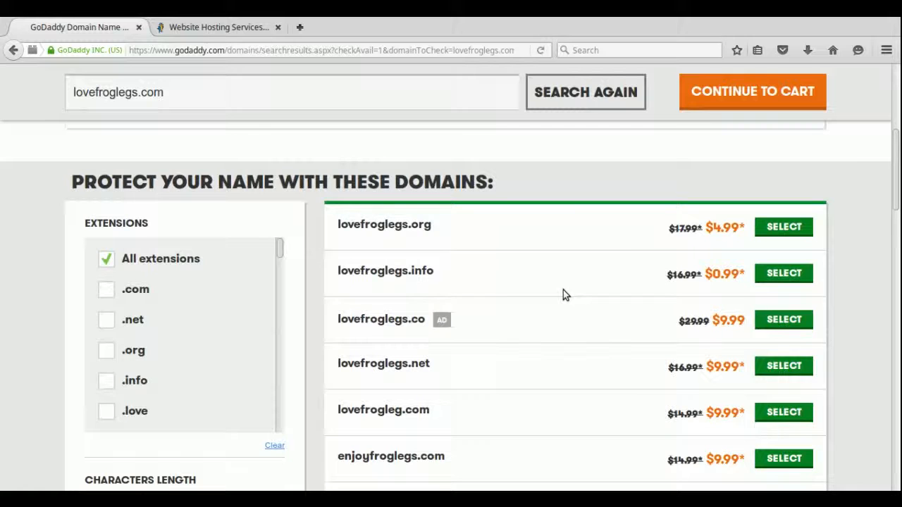
scroll(563, 294, down, 3)
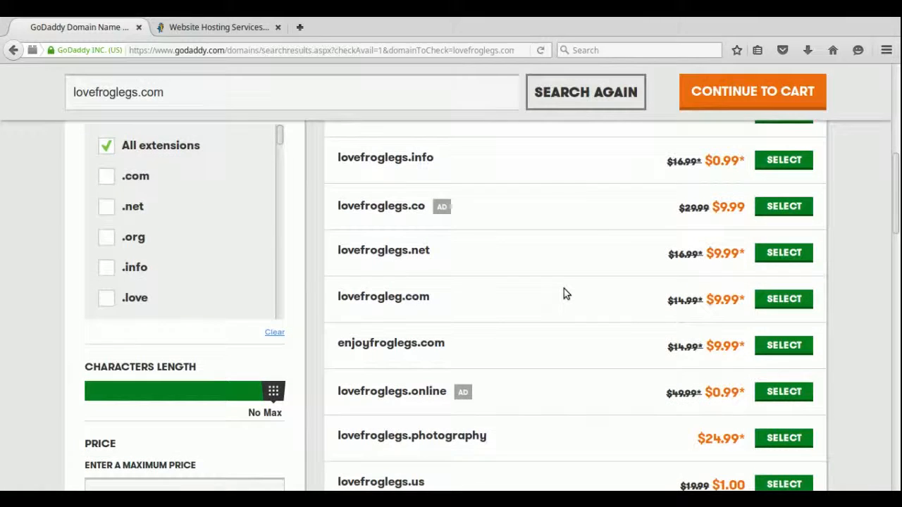
scroll(564, 294, down, 4)
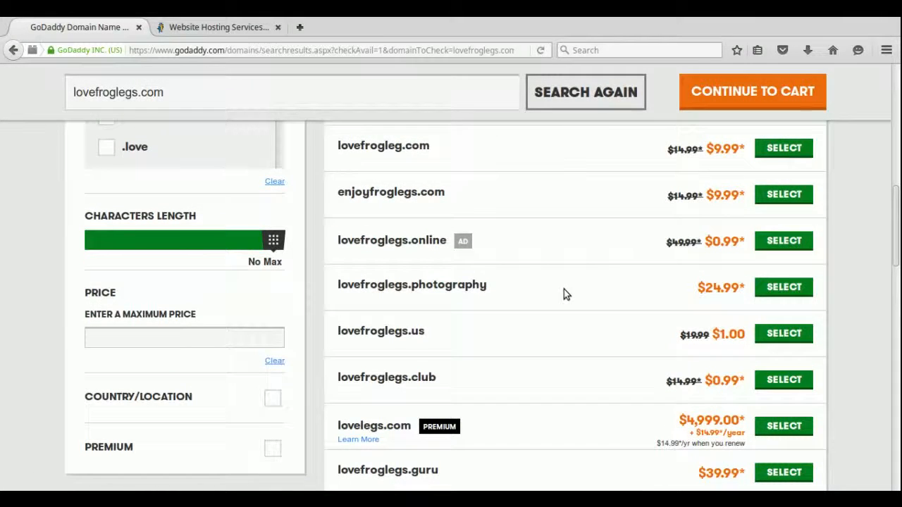
scroll(563, 293, down, 4)
scroll(563, 294, down, 10)
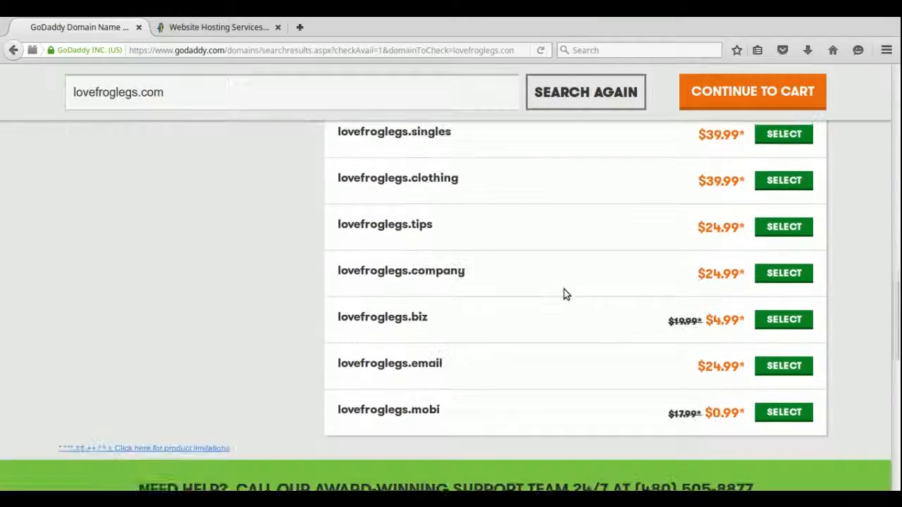
scroll(564, 294, up, 8)
scroll(563, 294, up, 15)
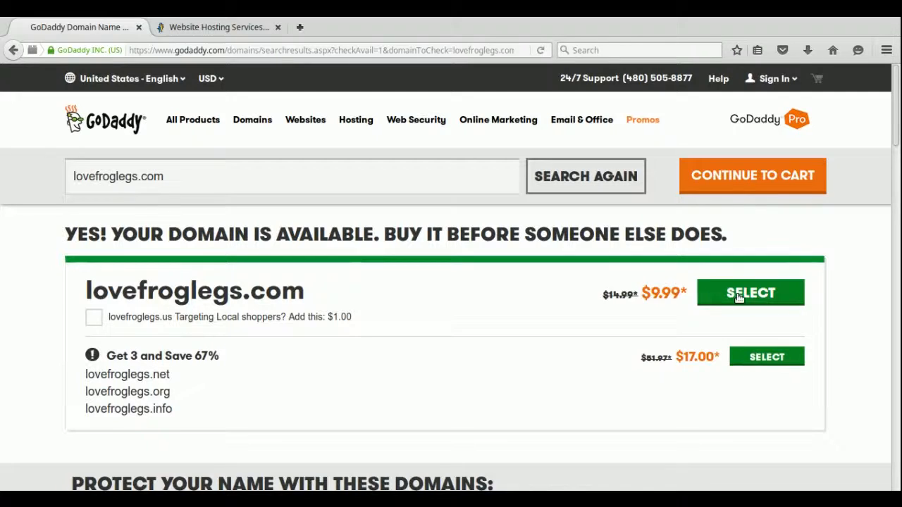
Select lovefroglegs.com, continue to cart, and choose Privacy Protection at $7.99/domain per year.
click(736, 297)
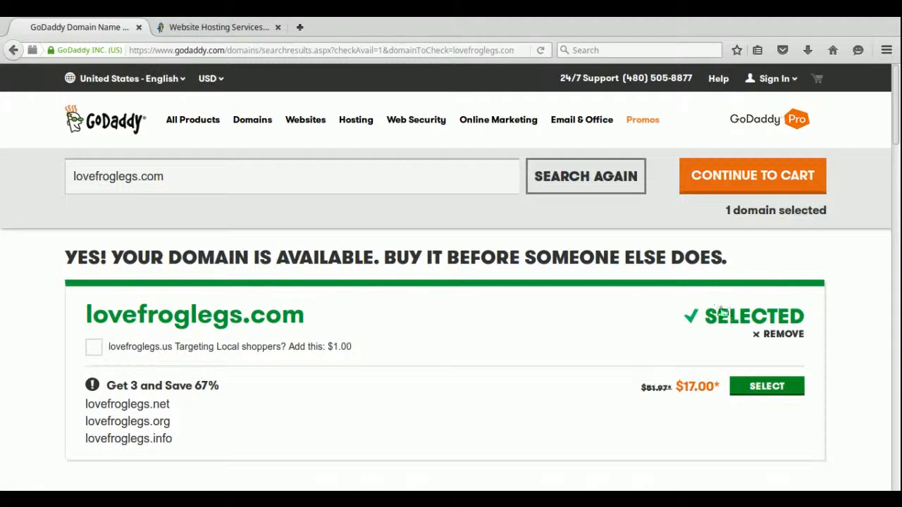
click(764, 181)
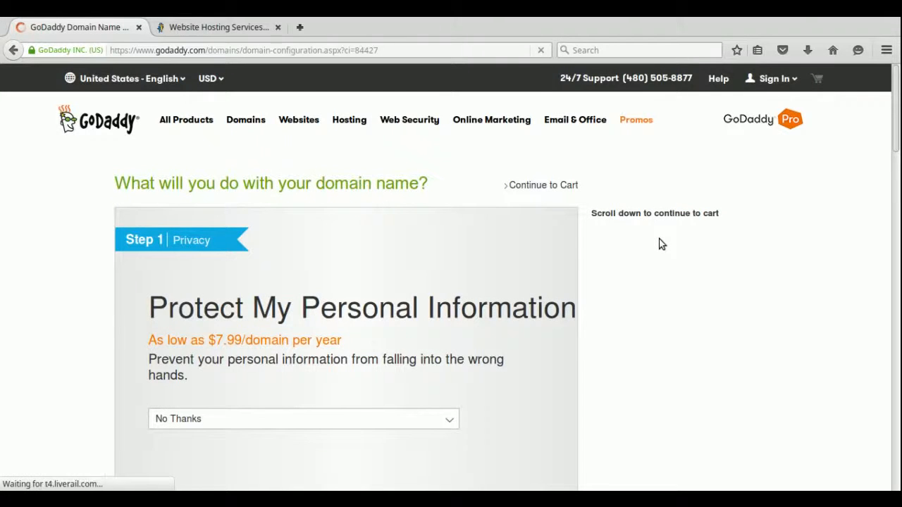
scroll(662, 244, down, 2)
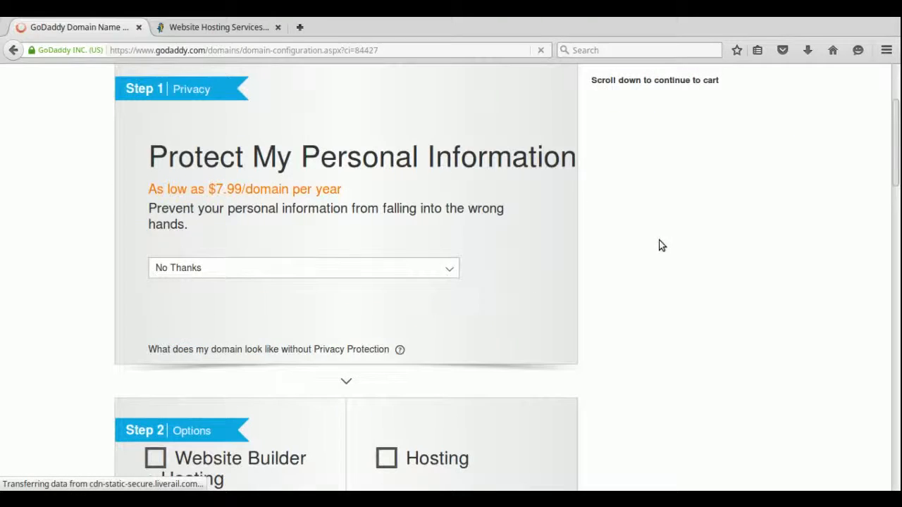
scroll(661, 245, down, 1)
scroll(662, 245, up, 2)
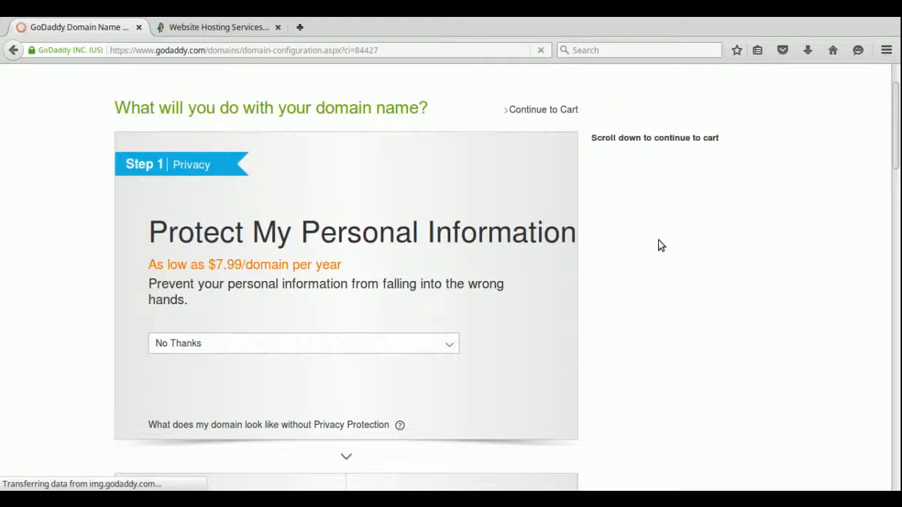
click(448, 348)
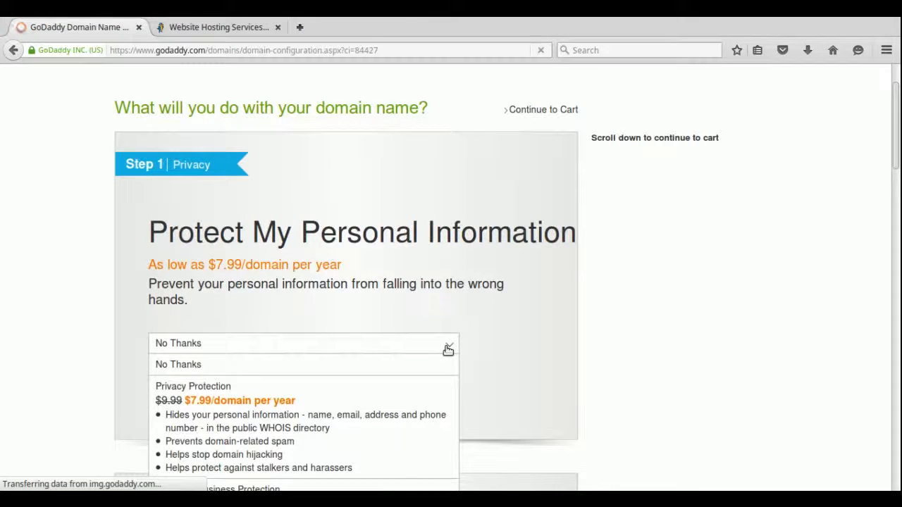
click(341, 400)
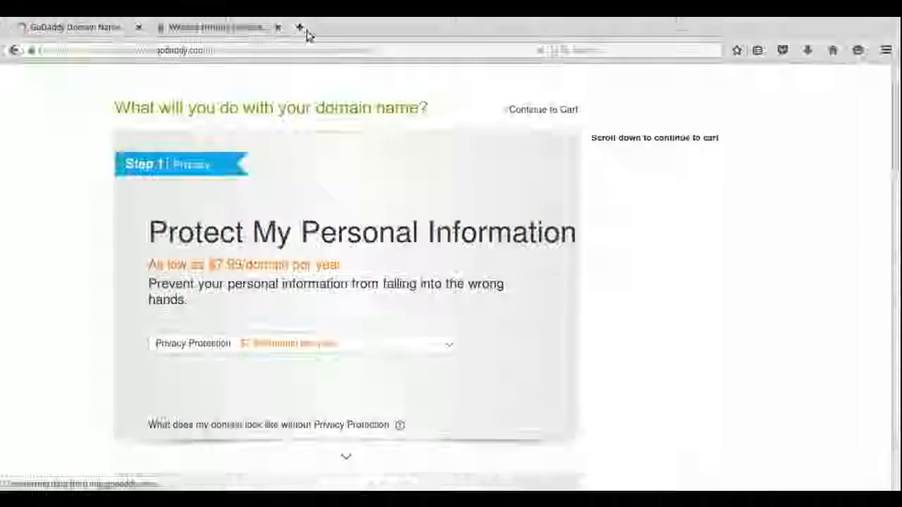
In a new tab, search 'who' and open the whois.net lookup site.
click(302, 28)
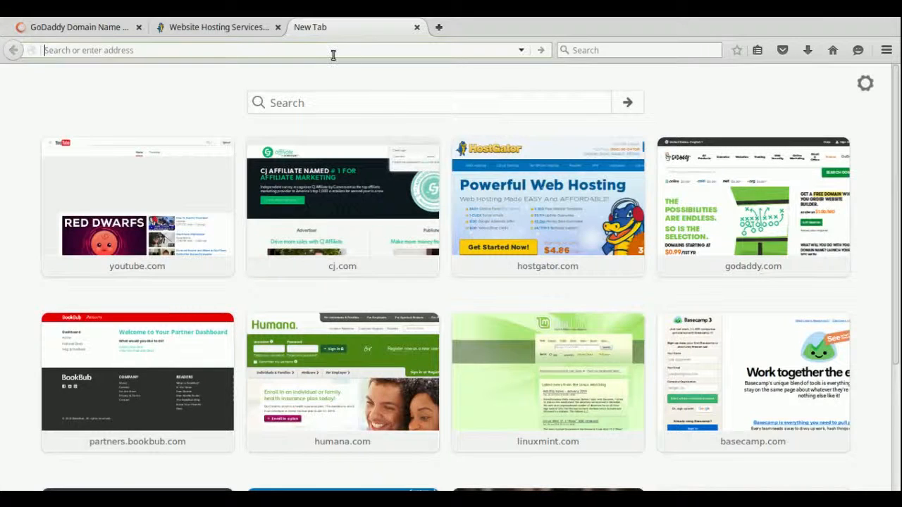
text(whois)
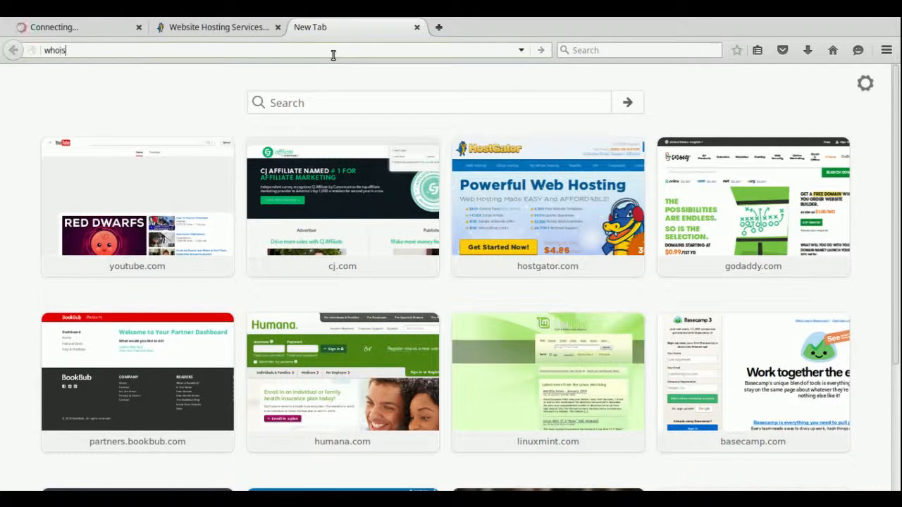
key(Return)
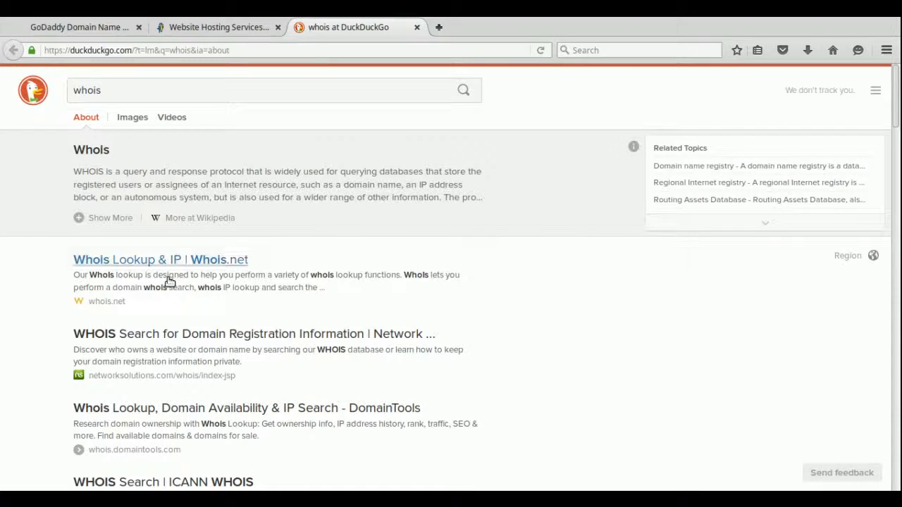
click(169, 261)
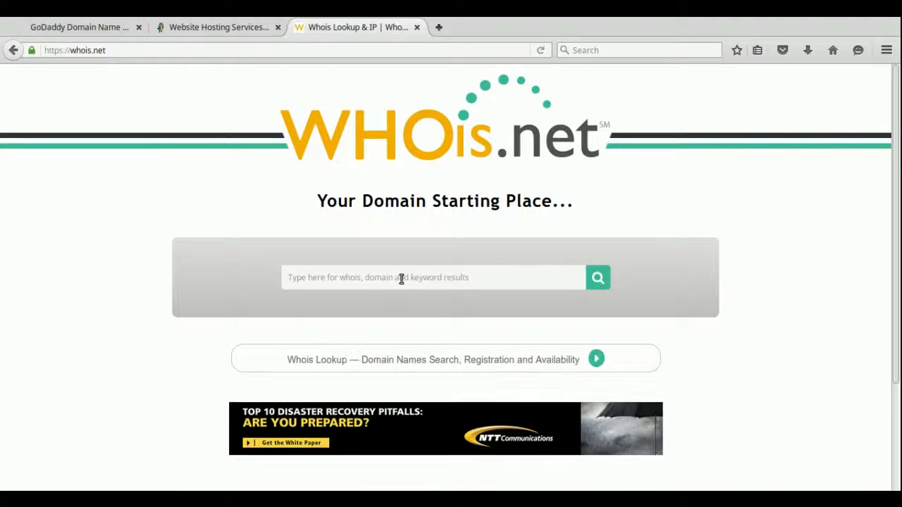
Look up forbes.com's whois record, then return to the GoDaddy order tab.
click(402, 279)
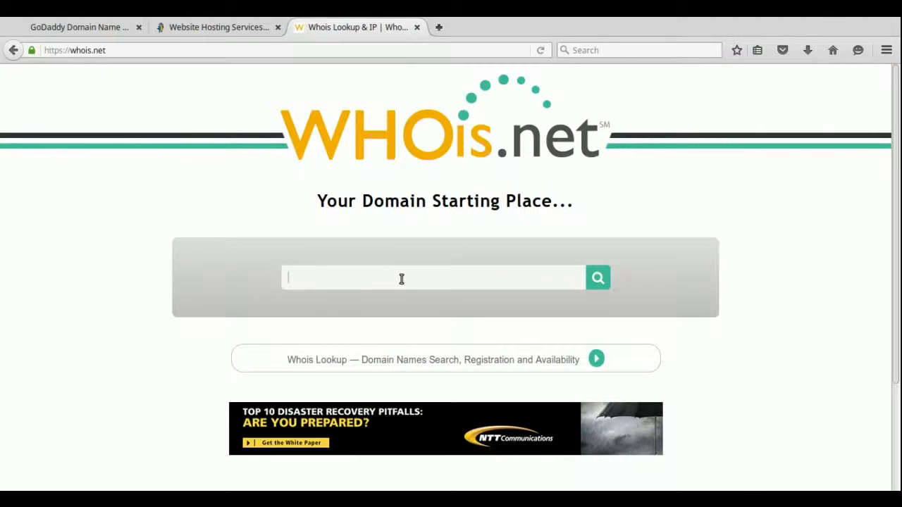
text(forbes.com)
key(Return)
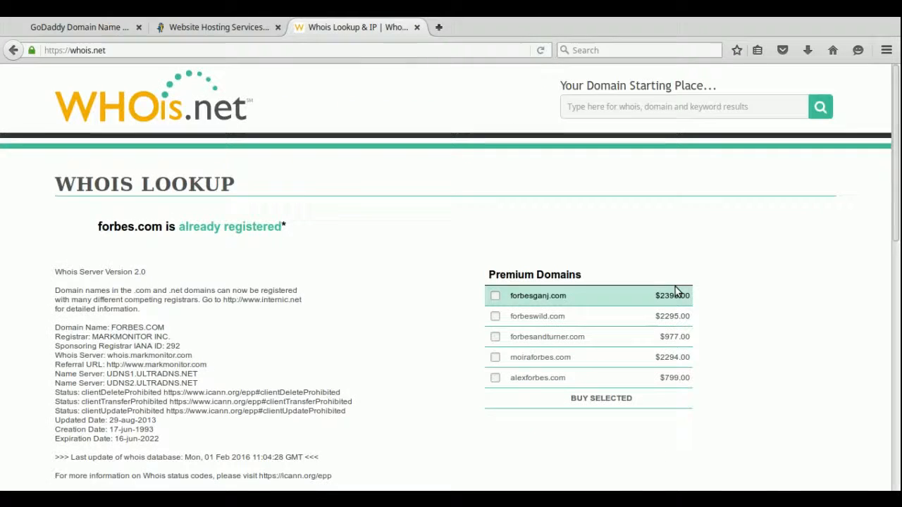
scroll(346, 310, down, 5)
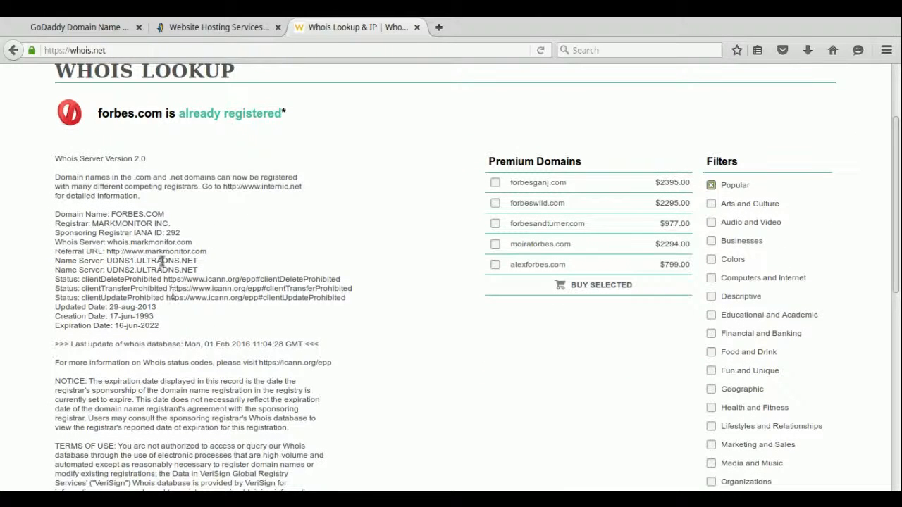
scroll(256, 293, up, 2)
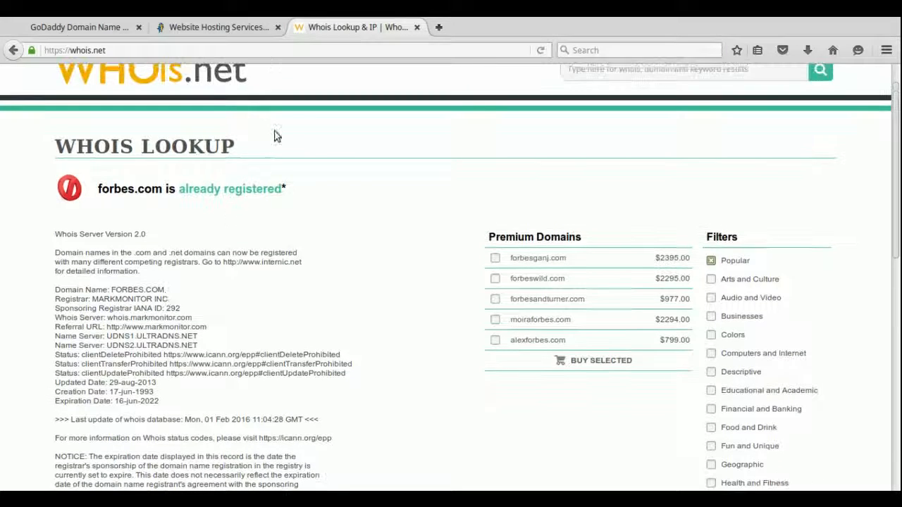
click(63, 28)
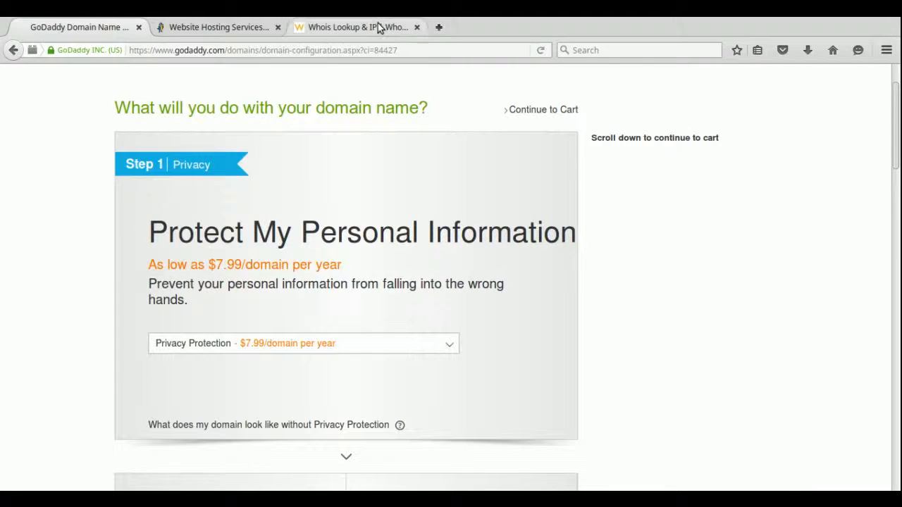
click(378, 27)
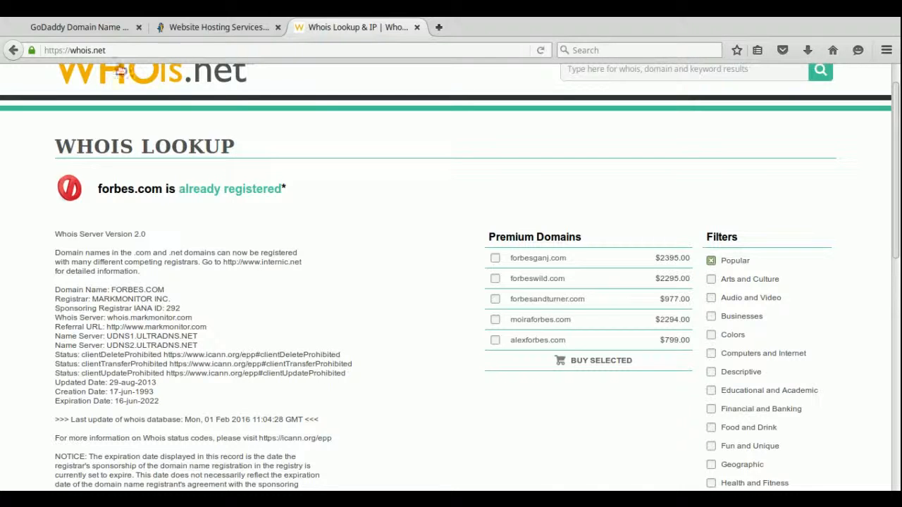
click(82, 29)
Scroll past the domain options and continue on to the professional email offer.
scroll(721, 317, down, 5)
scroll(703, 310, down, 2)
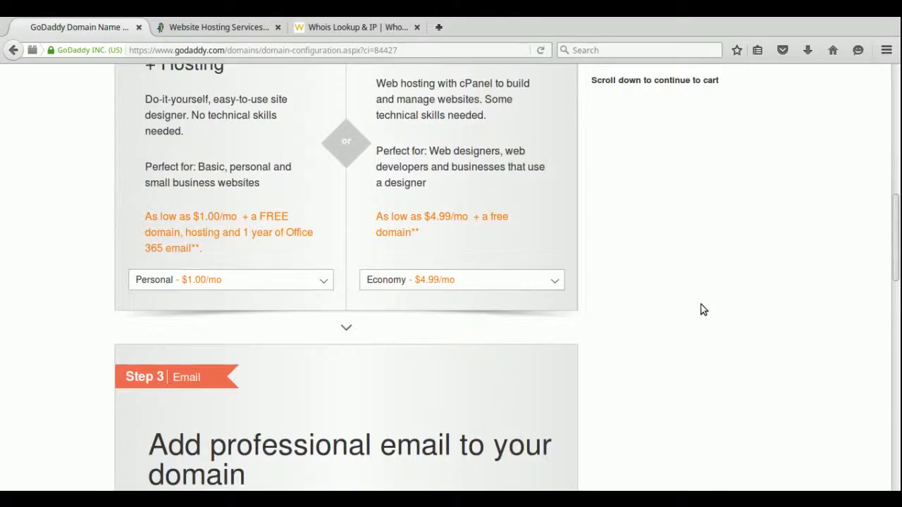
scroll(699, 308, down, 5)
scroll(700, 308, down, 4)
drag(896, 362, 897, 50)
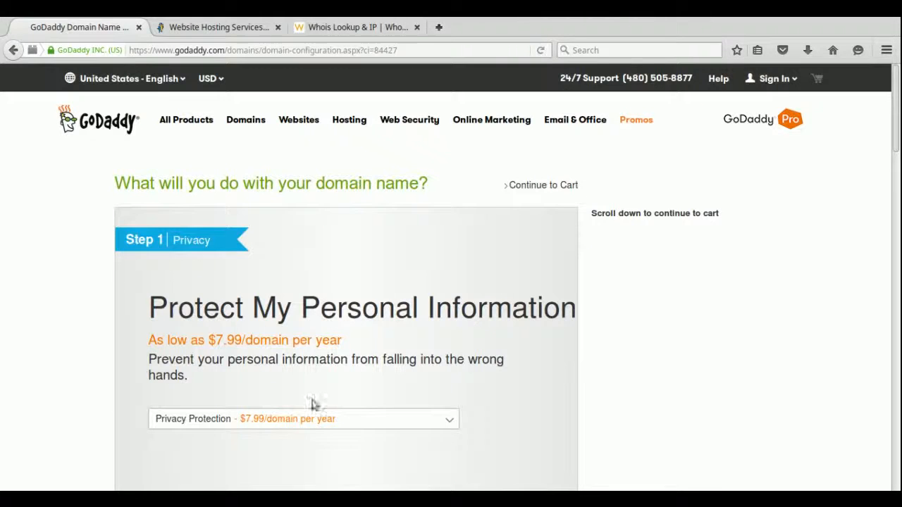
scroll(603, 364, down, 1)
scroll(602, 362, down, 15)
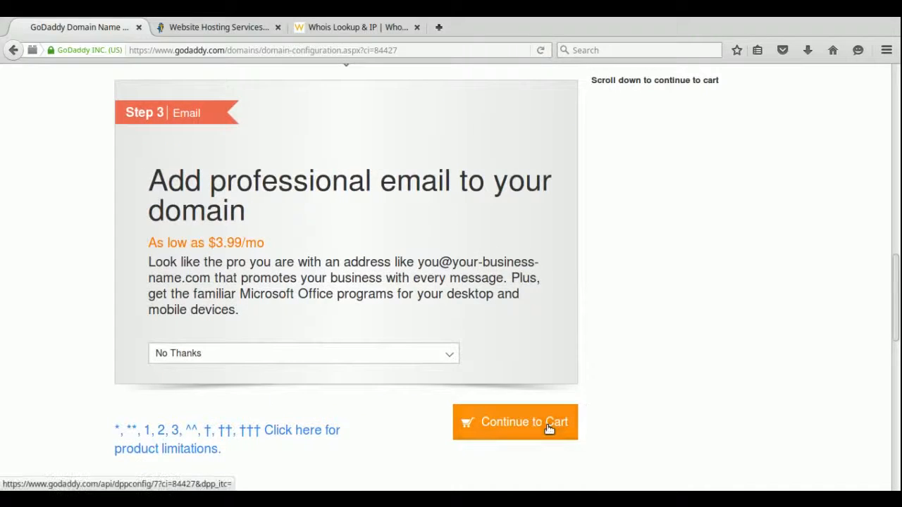
click(548, 426)
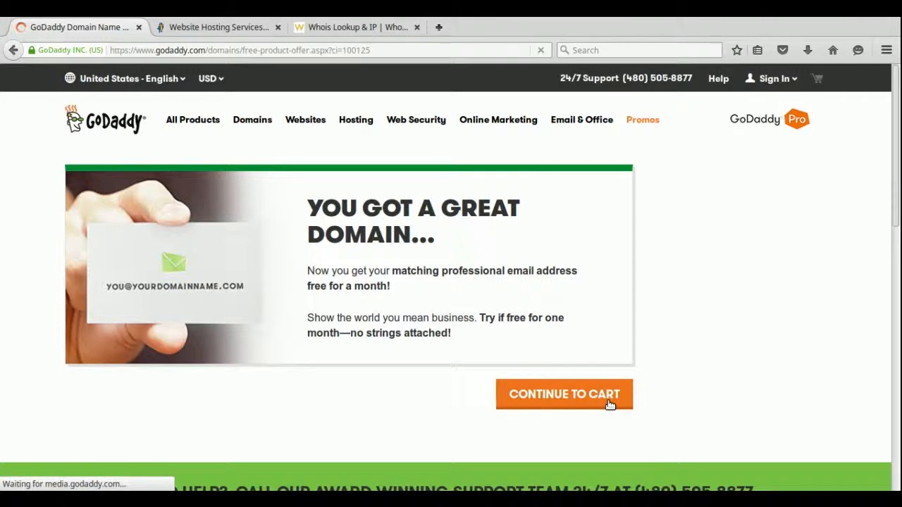
Skip the email offer and change the domain term from 2 Years to 1 Year ($18.16 total).
click(610, 403)
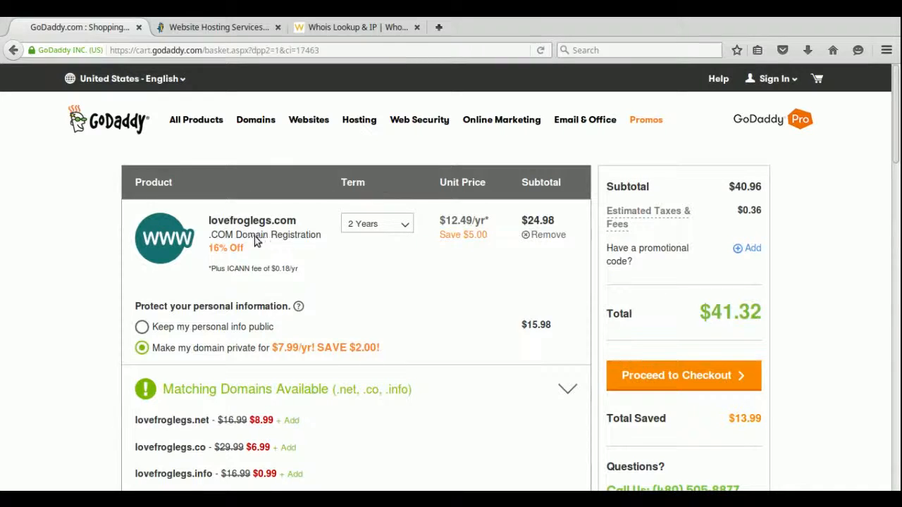
click(395, 227)
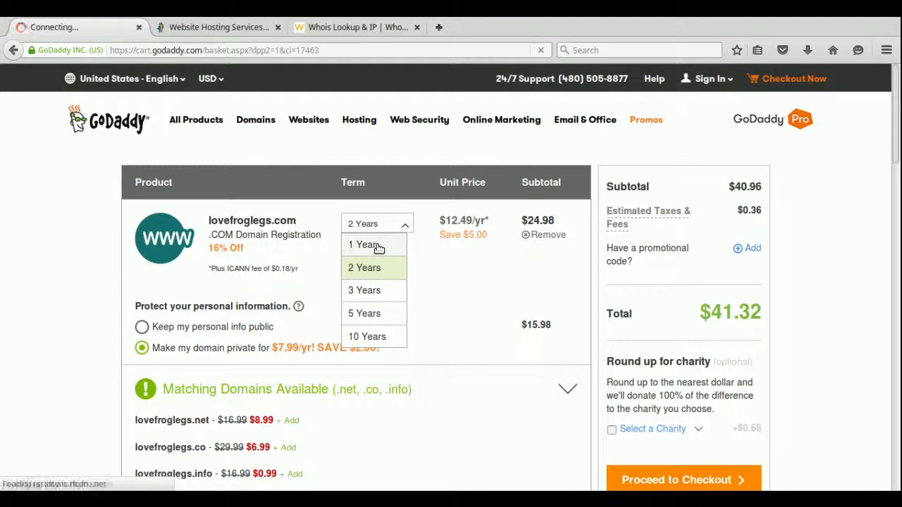
click(377, 246)
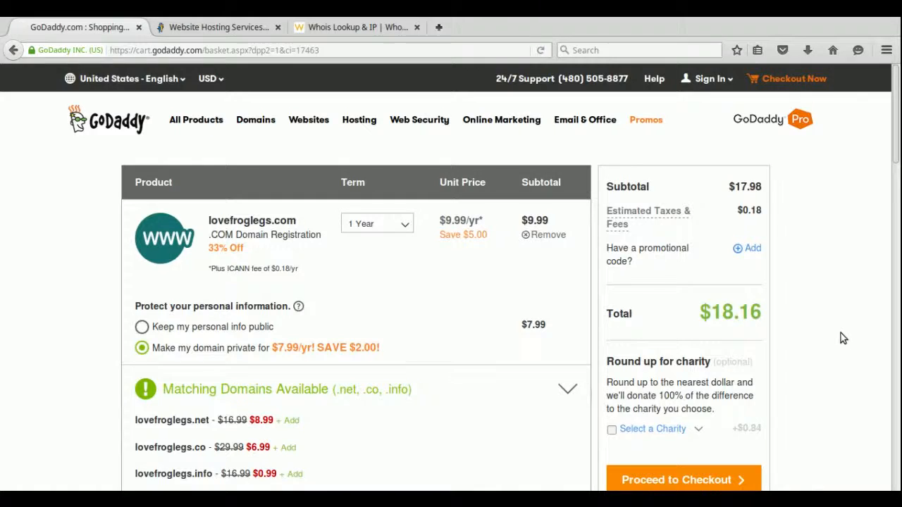
scroll(840, 333, down, 3)
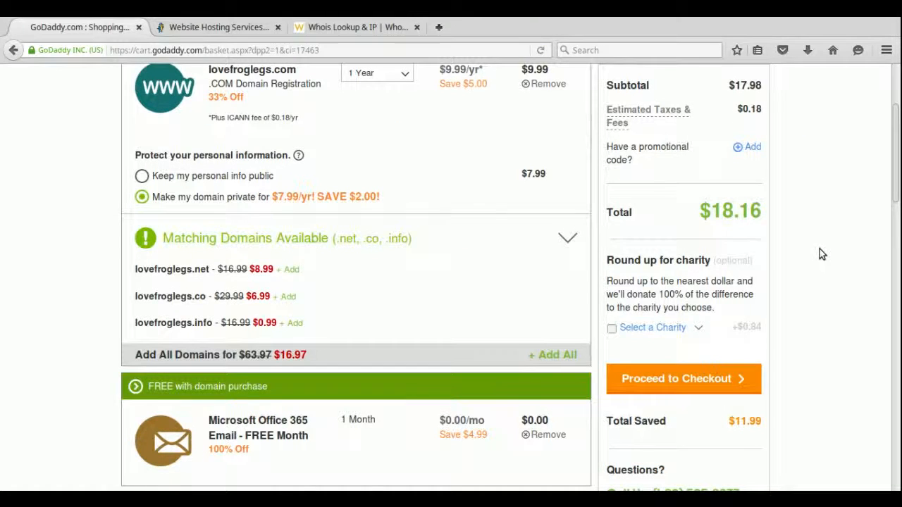
scroll(820, 249, up, 3)
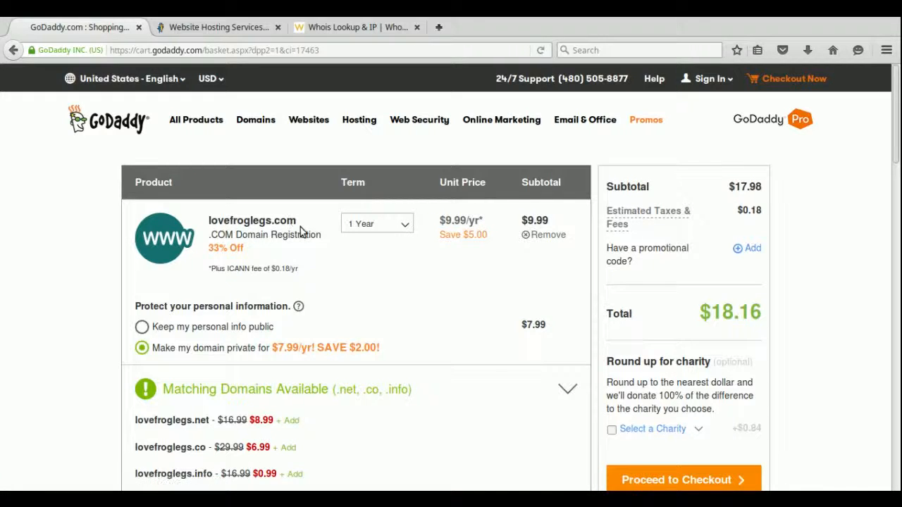
Select the lovefroglegs.com name text, then switch to the HostGator tab.
drag(299, 225, 210, 218)
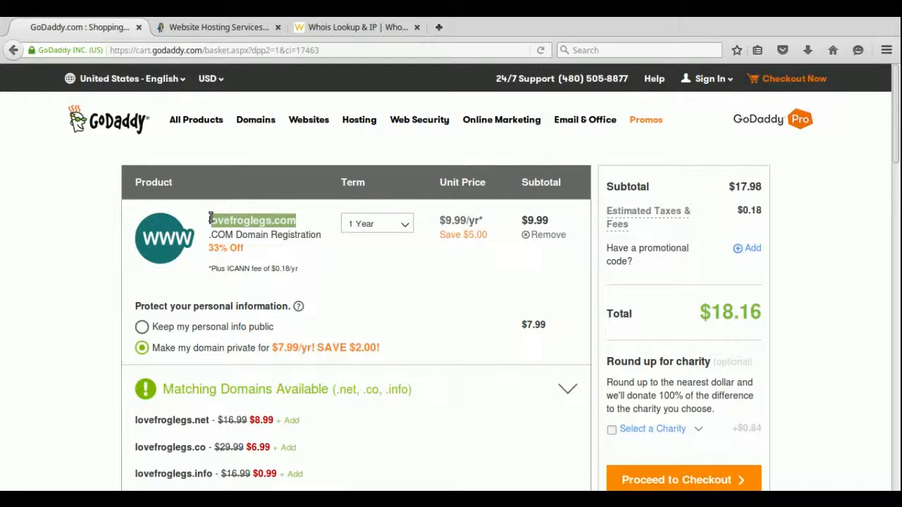
click(306, 225)
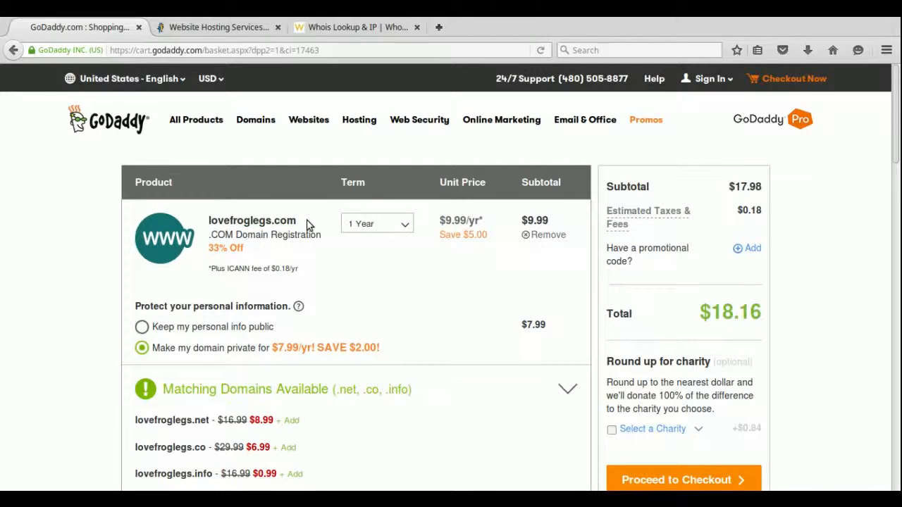
click(212, 28)
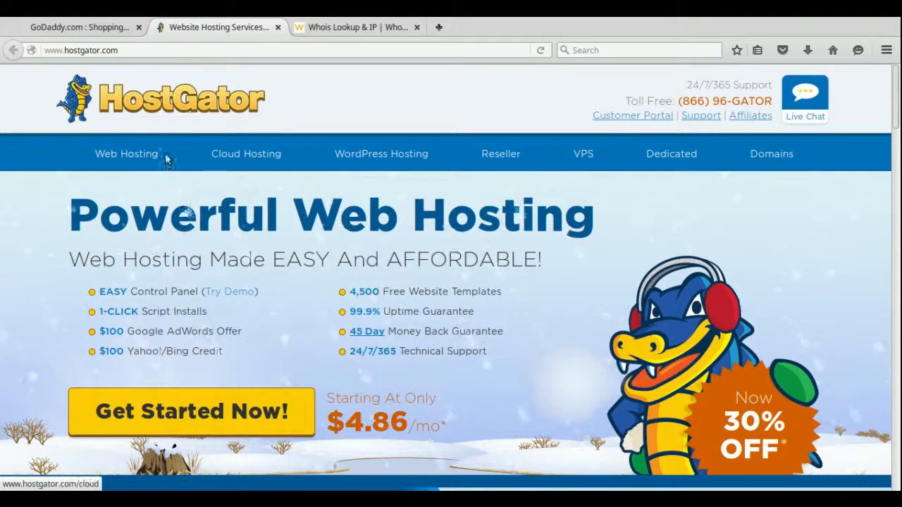
Open Web Hosting plans and click Sign Up Now! under the Baby Plan.
click(141, 160)
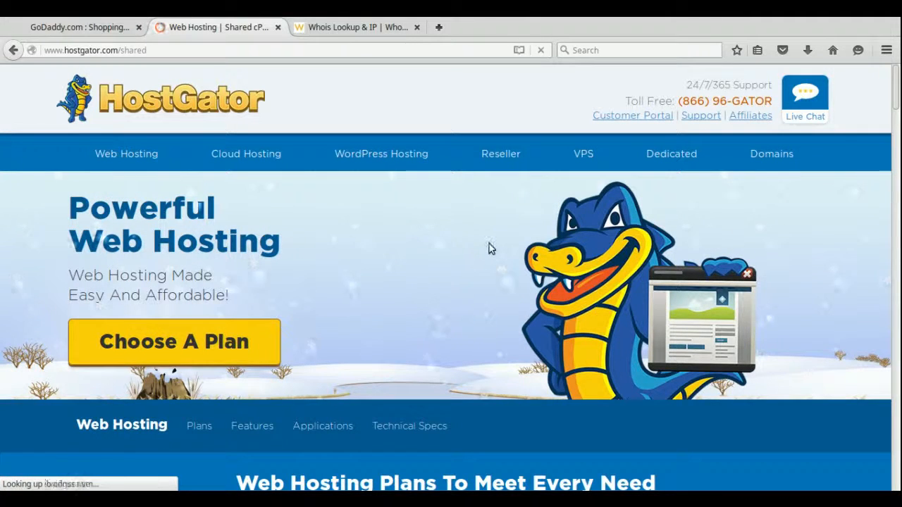
scroll(489, 243, down, 2)
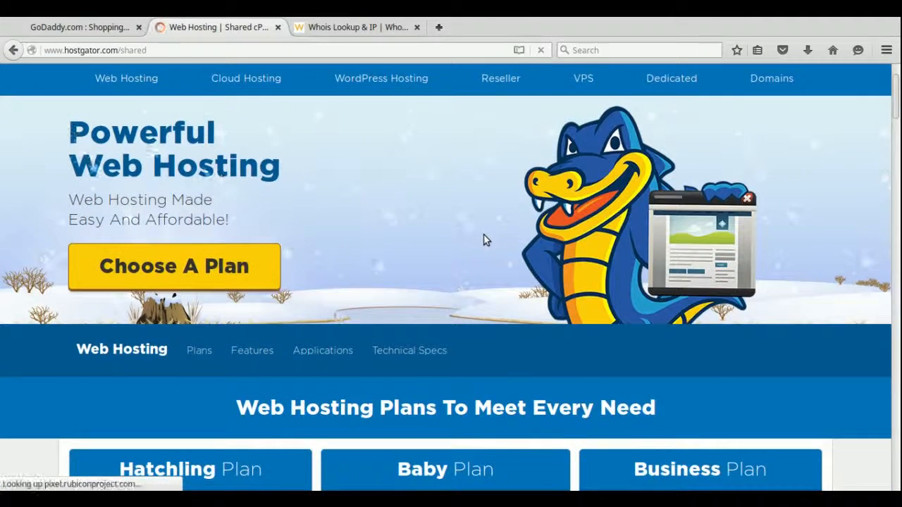
scroll(484, 239, down, 3)
scroll(481, 240, down, 3)
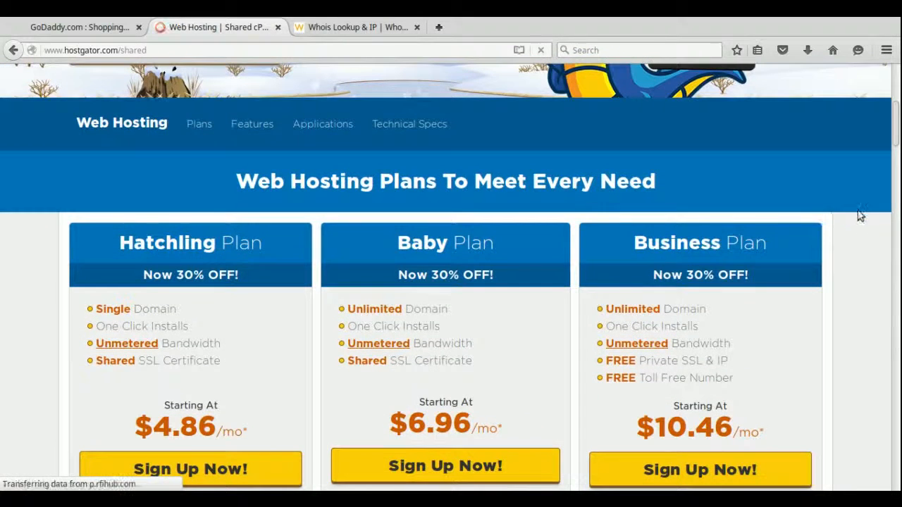
scroll(857, 222, down, 2)
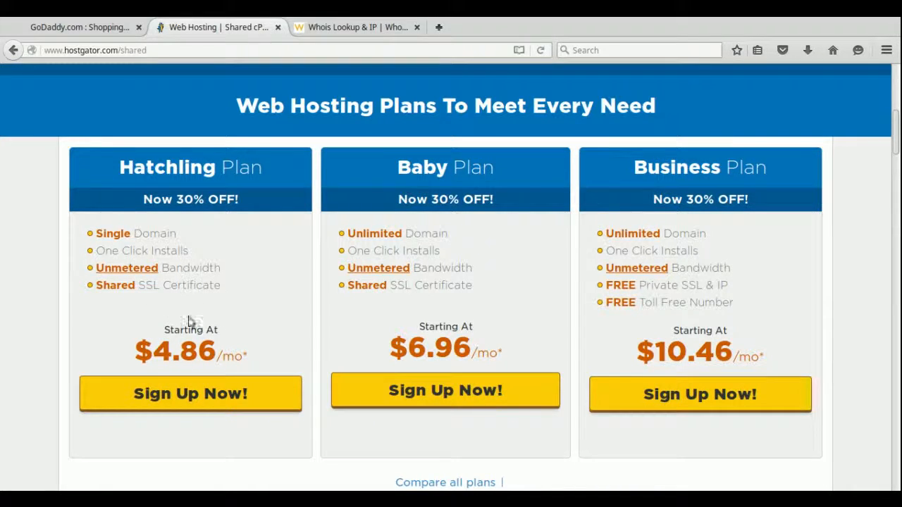
click(447, 396)
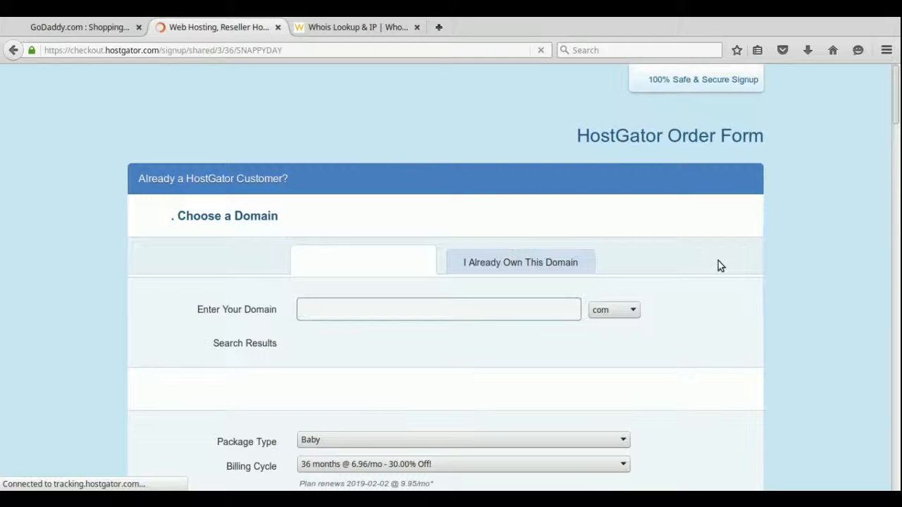
Set the Billing Cycle to '1 month @ 9.56/mo - 20.00% Off!' and review the billing fields.
scroll(500, 264, down, 1)
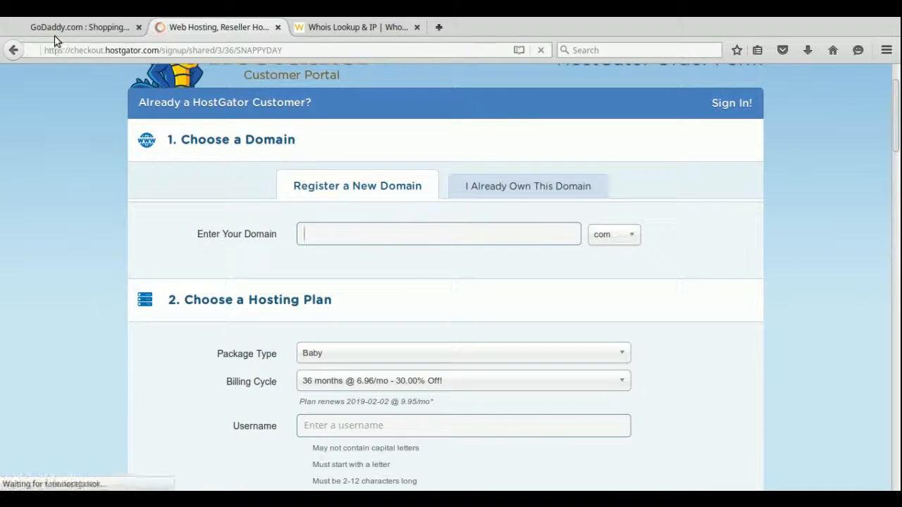
scroll(740, 248, down, 3)
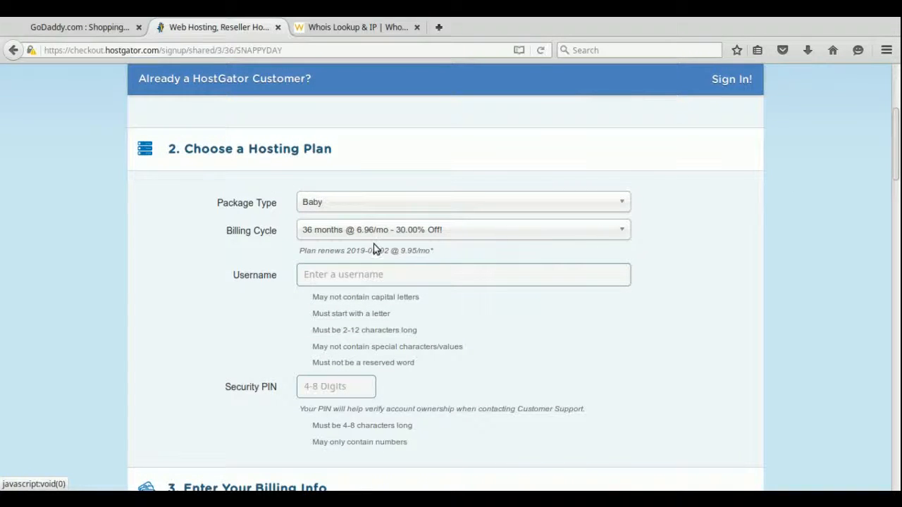
click(590, 234)
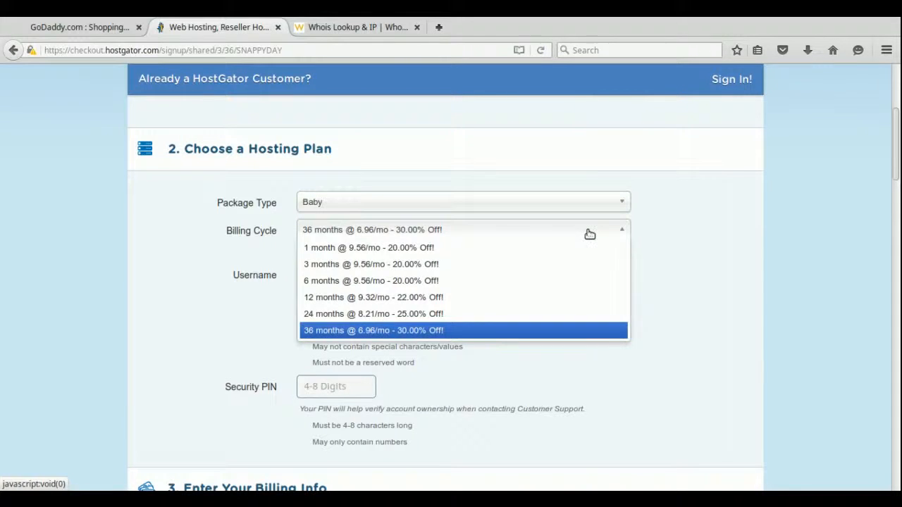
click(431, 251)
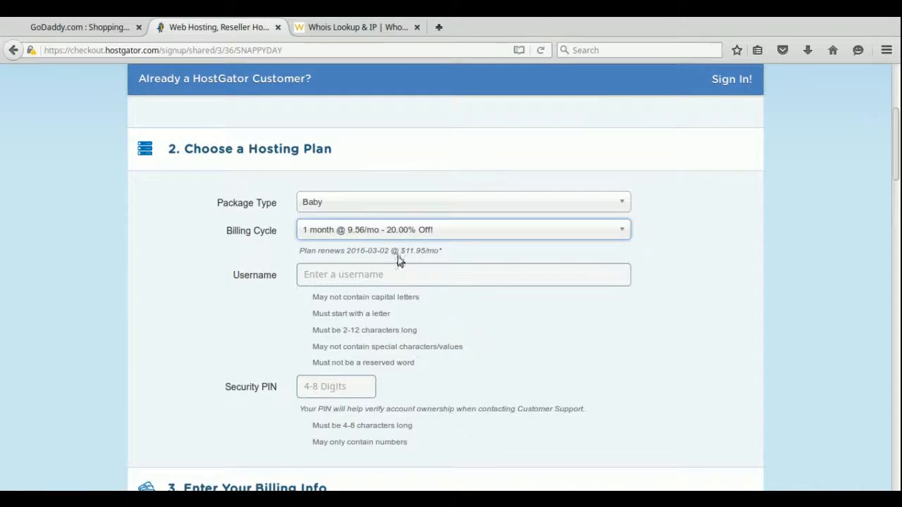
scroll(708, 258, down, 2)
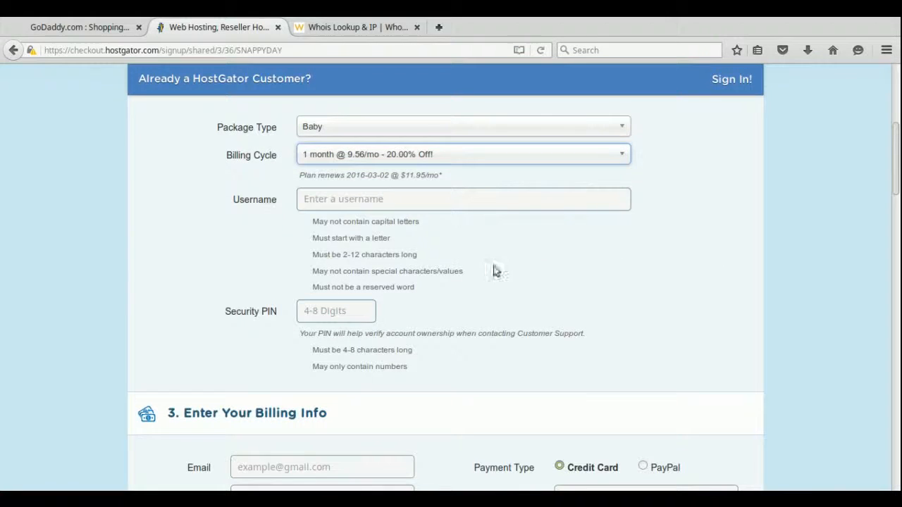
scroll(494, 276, down, 2)
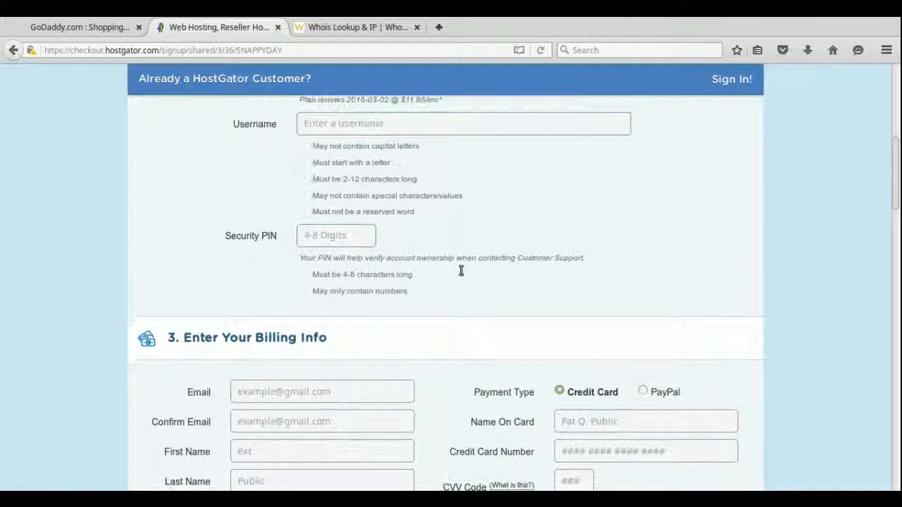
scroll(549, 273, down, 10)
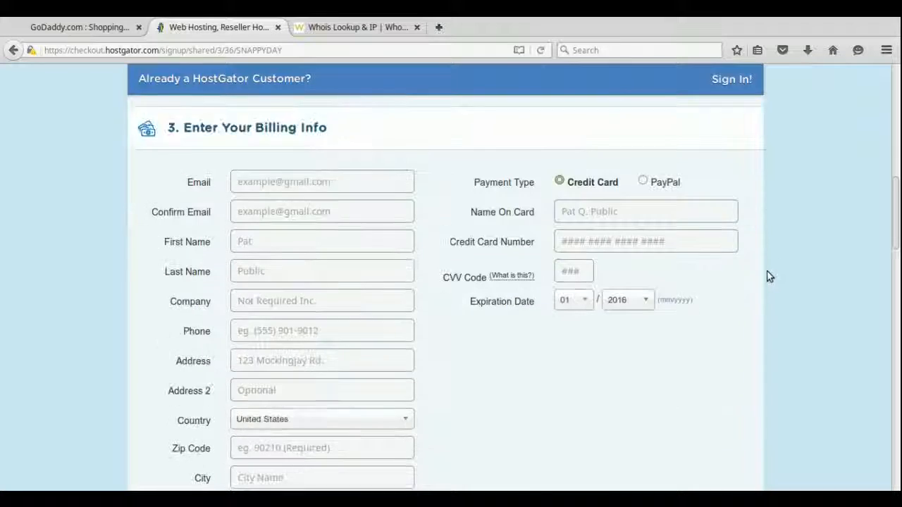
scroll(769, 275, down, 6)
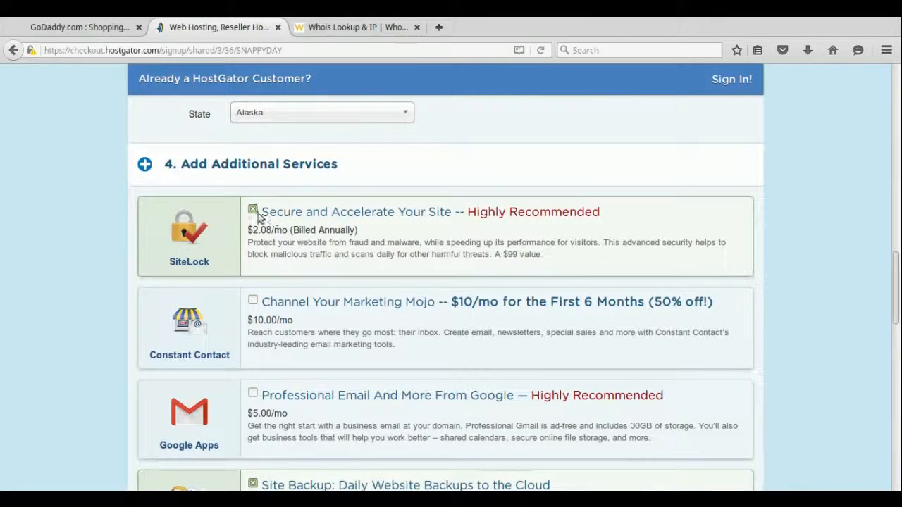
Uncheck the SiteLock and CodeGuard Site Backup add-ons, leaving $9.56 due.
click(309, 223)
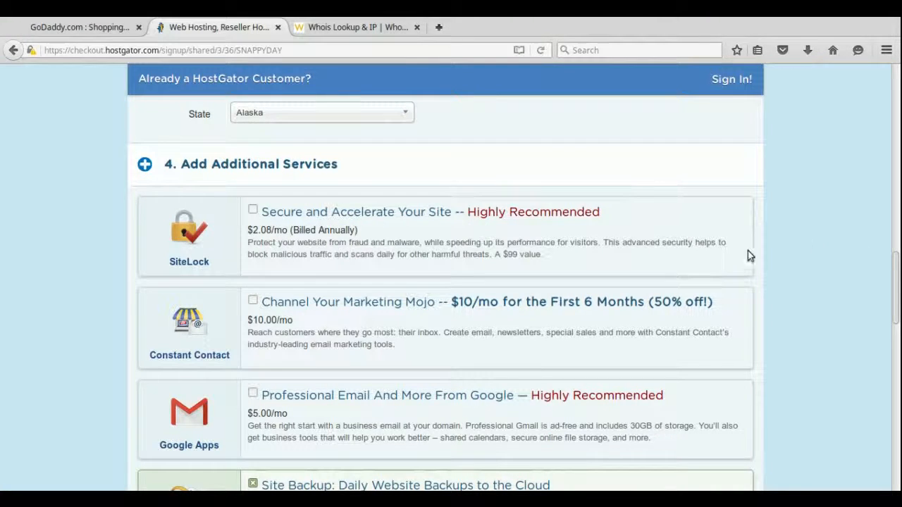
scroll(748, 251, down, 5)
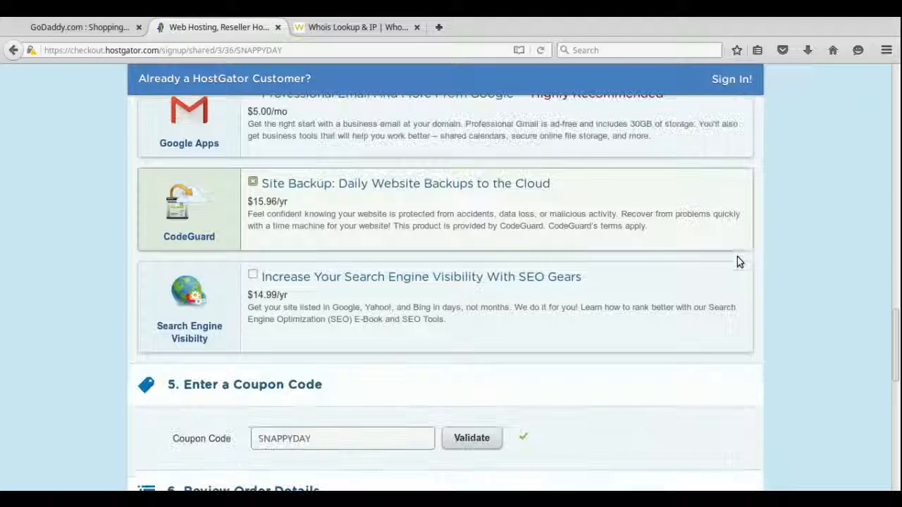
click(253, 183)
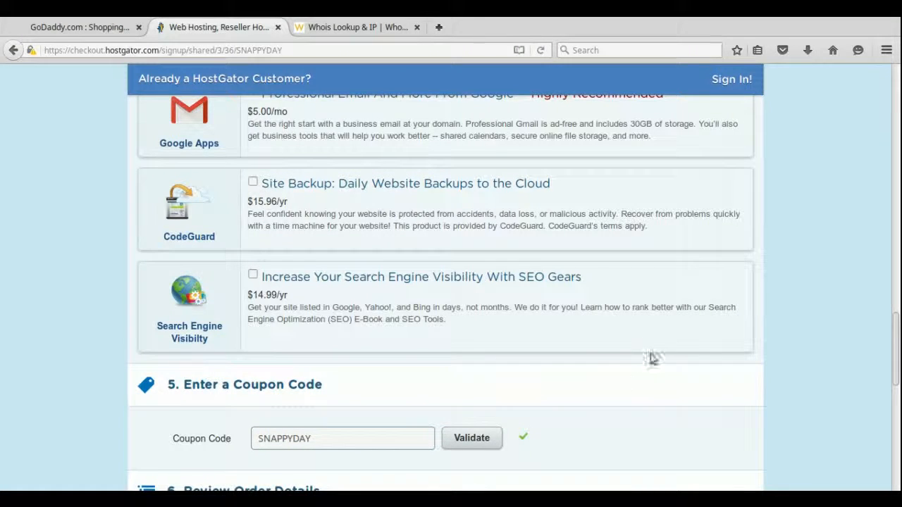
scroll(650, 358, down, 3)
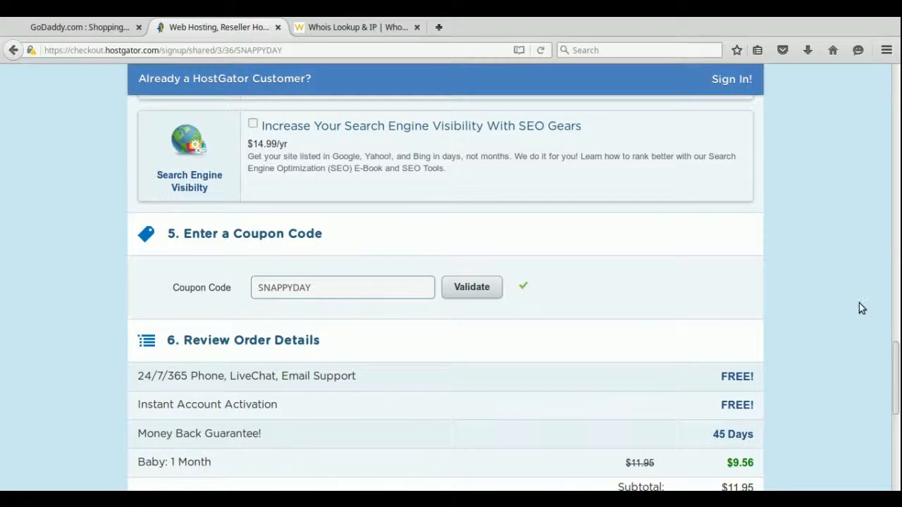
scroll(859, 303, down, 3)
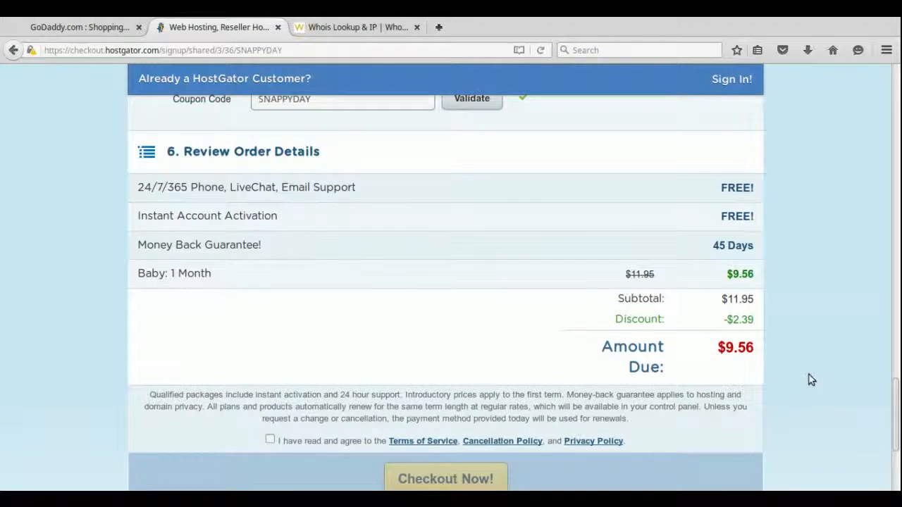
scroll(810, 381, down, 3)
Review the order summary and open HostingInfo.jpg in Image Viewer from the taskbar.
drag(898, 286, 888, 89)
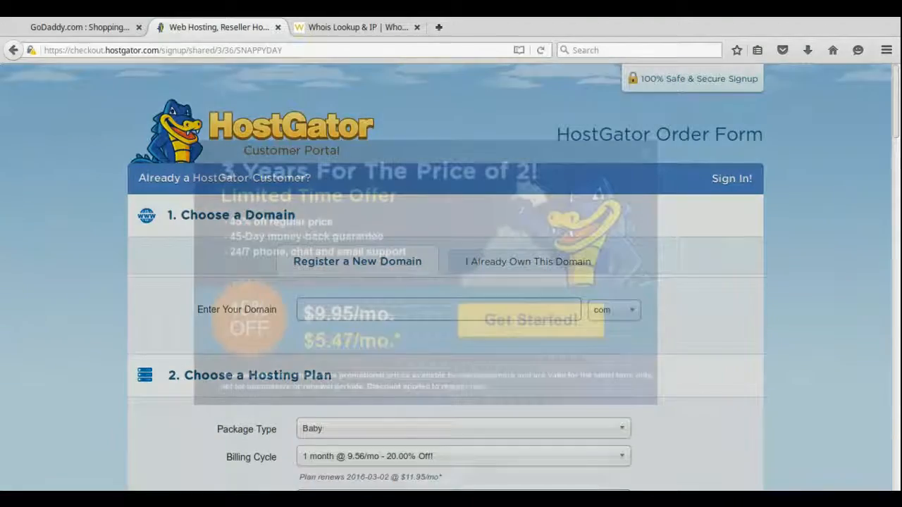
mouse_move(507, 499)
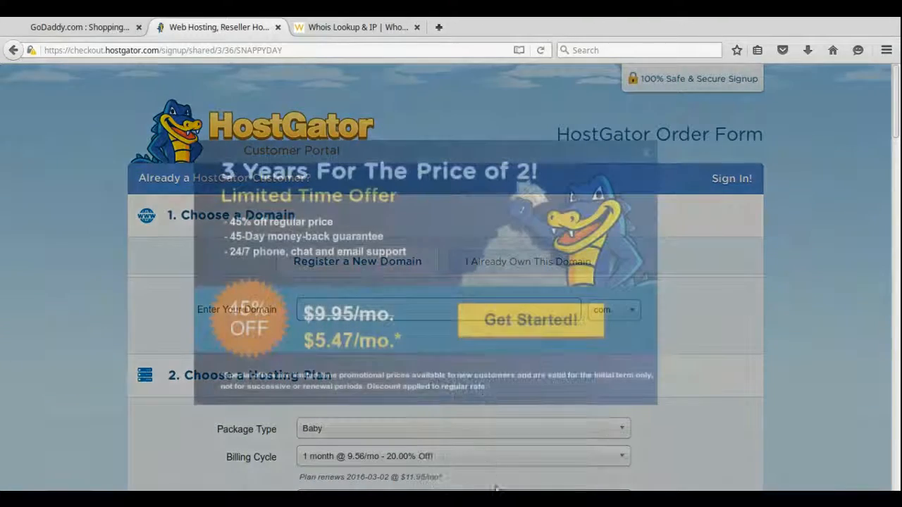
click(506, 499)
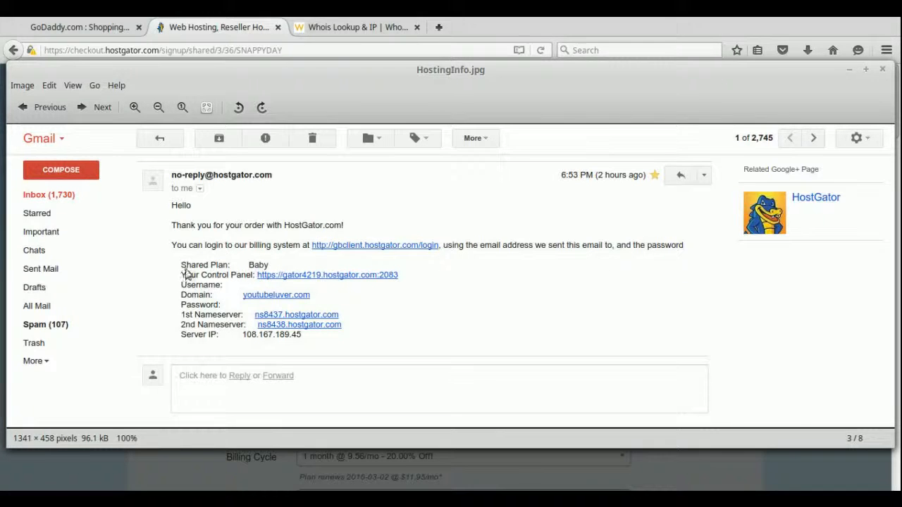
Zoom HostingInfo.jpg out and back to 100%, then close Image Viewer.
scroll(498, 300, down, 1)
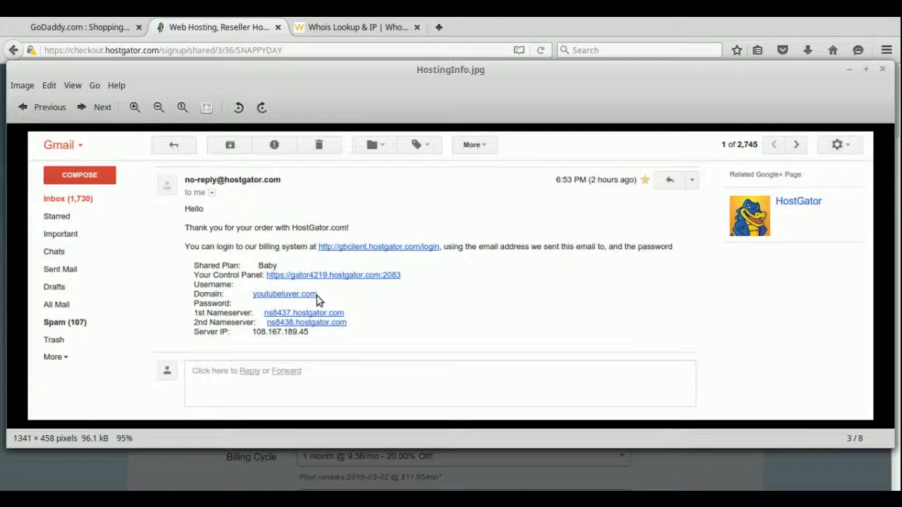
scroll(299, 306, up, 1)
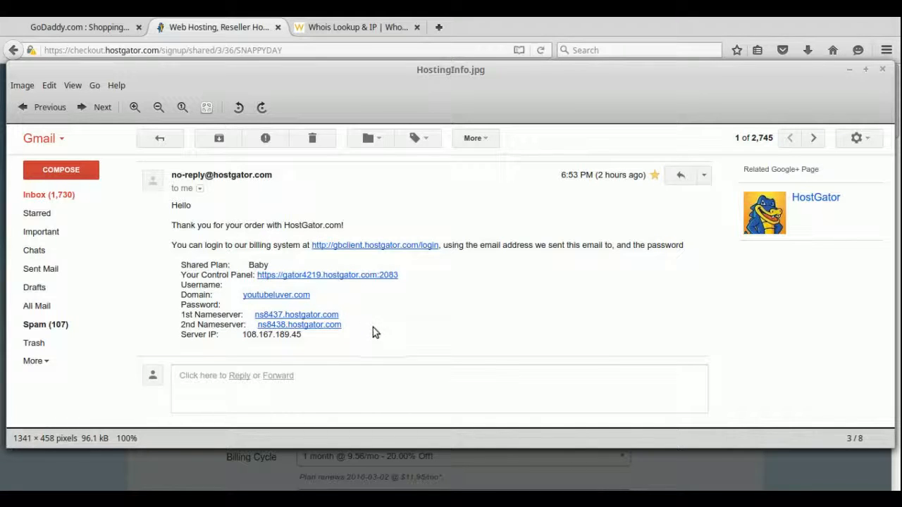
click(852, 69)
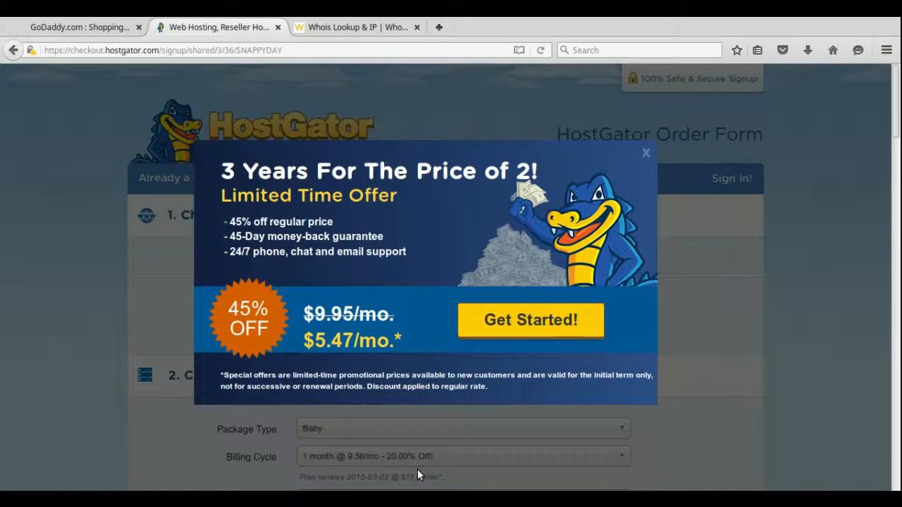
Dismiss the HostGator offer and open youtubeluver.com's nameserver settings in GoDaddy.
click(646, 153)
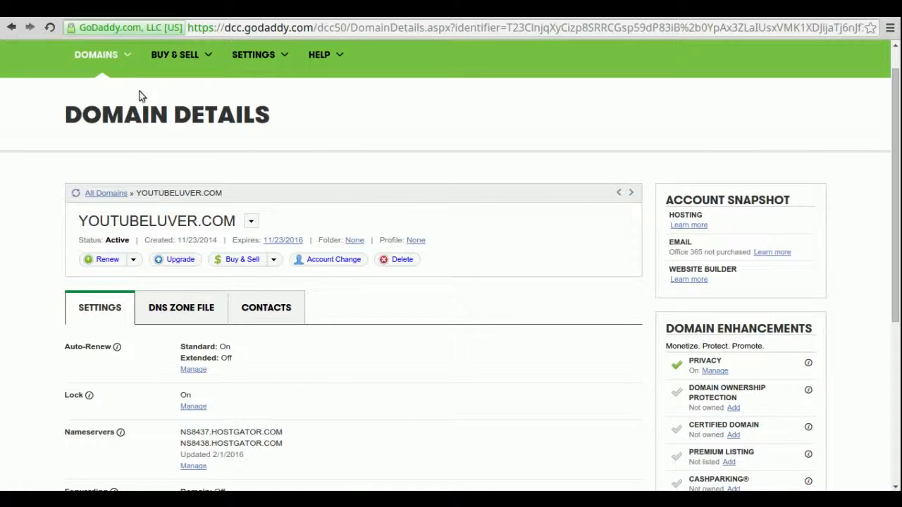
mouse_move(123, 55)
scroll(579, 256, down, 1)
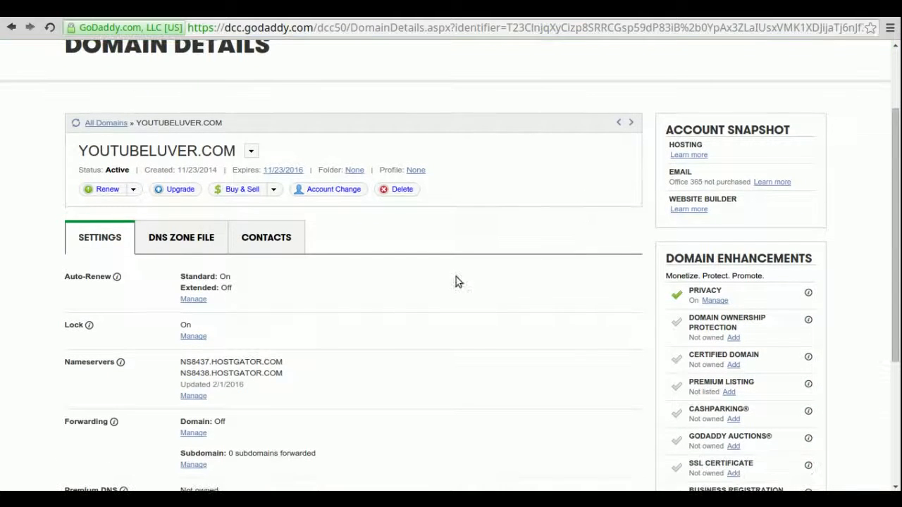
click(196, 396)
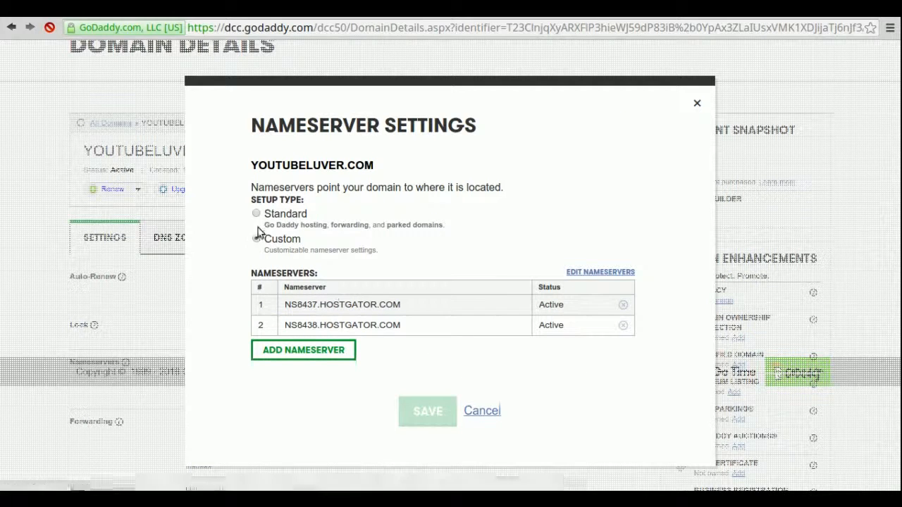
click(255, 215)
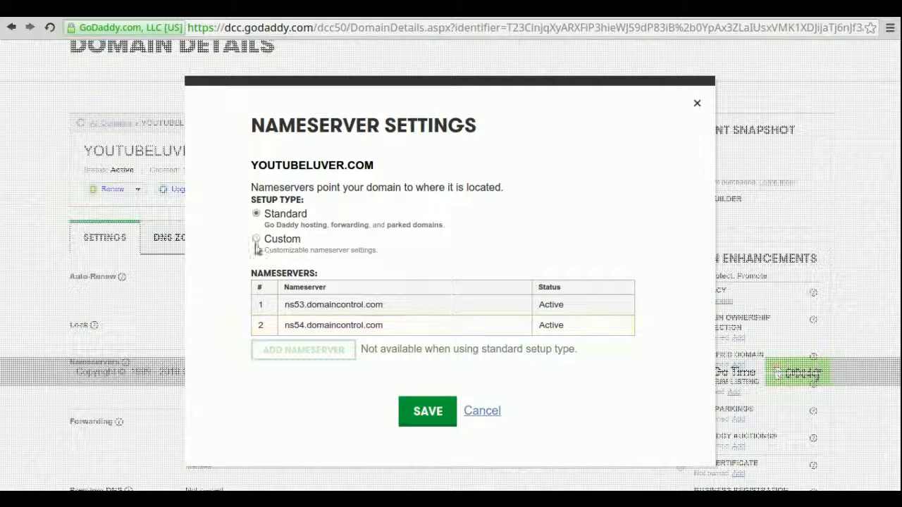
click(256, 240)
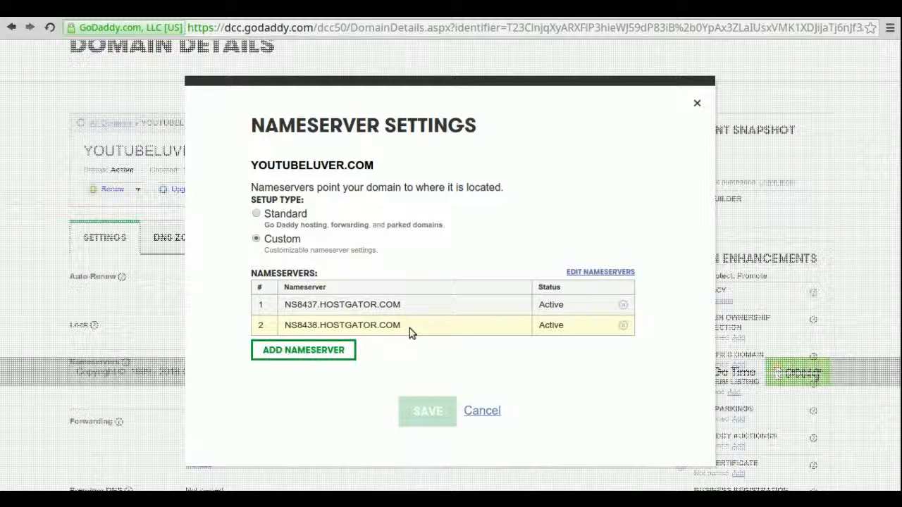
click(493, 412)
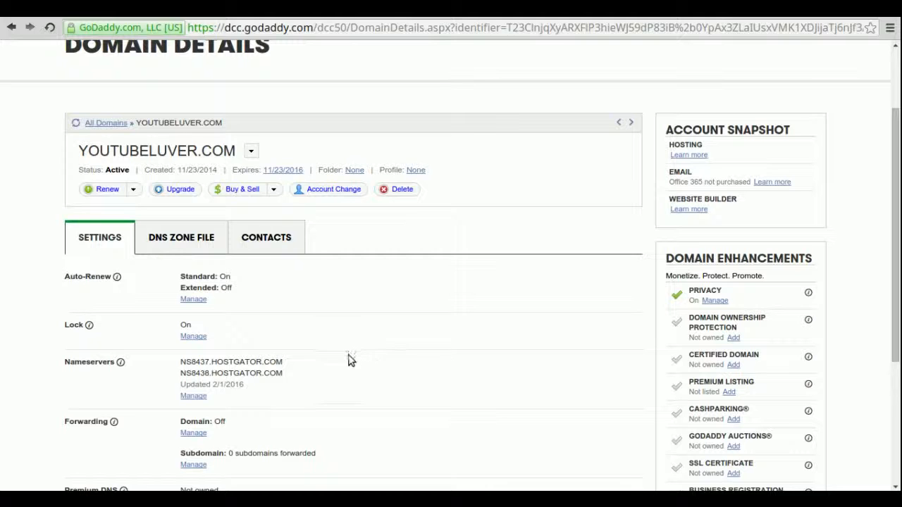
Highlight the youtubeluver.com domain title, then clear the selection.
drag(79, 151, 238, 151)
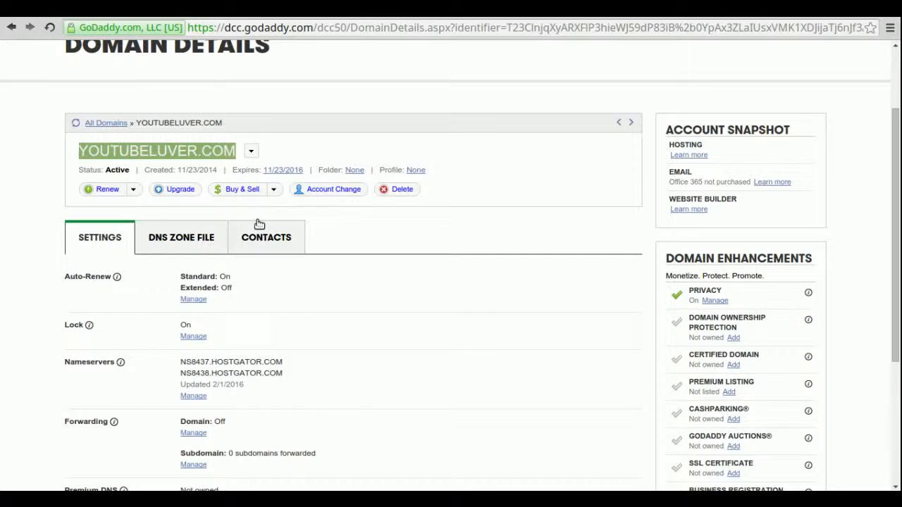
click(28, 272)
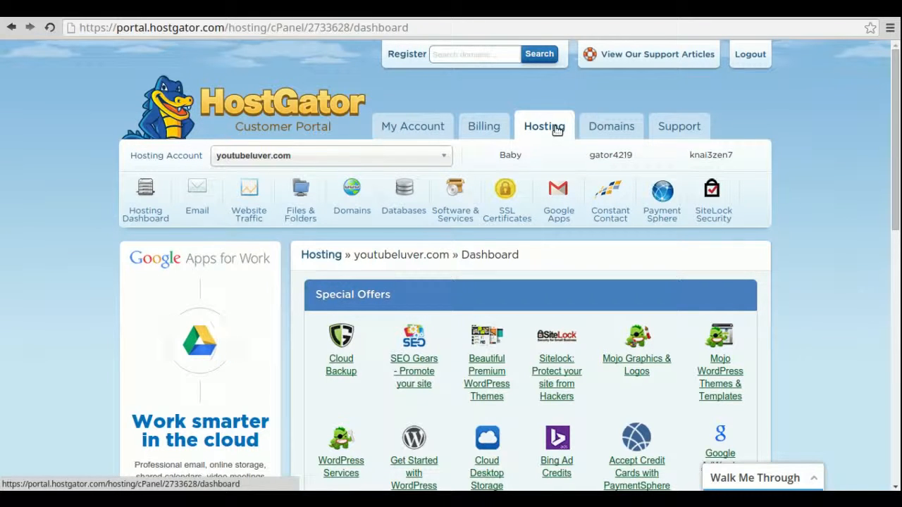
Launch QuickInstall from Most Popular Links on the youtubeluver.com hosting dashboard.
scroll(845, 204, down, 4)
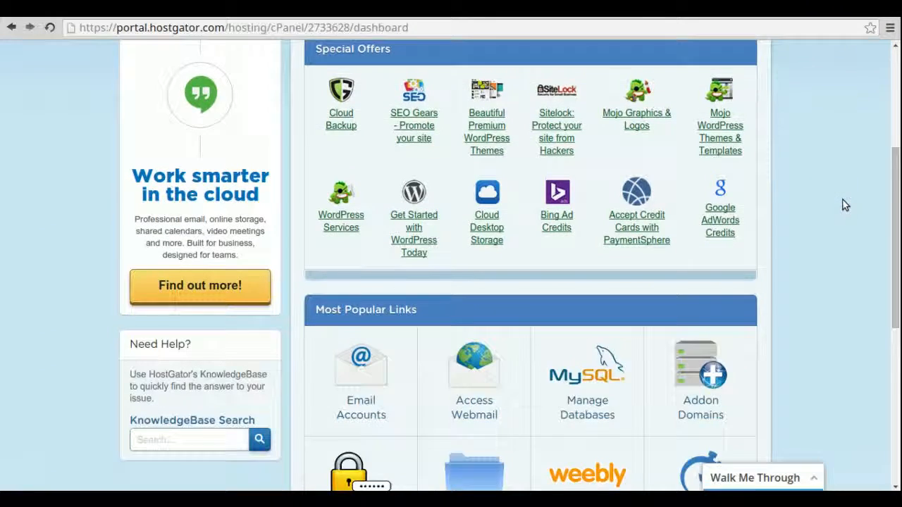
scroll(846, 205, down, 4)
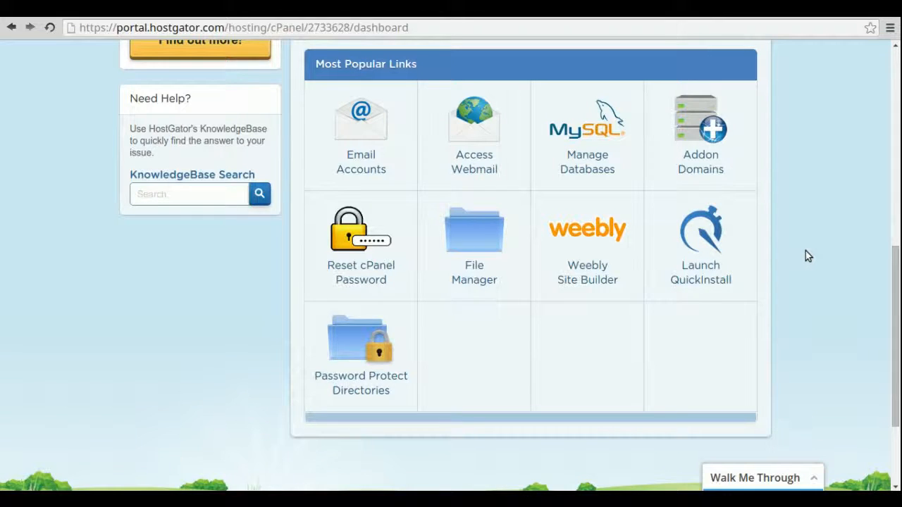
scroll(807, 256, up, 5)
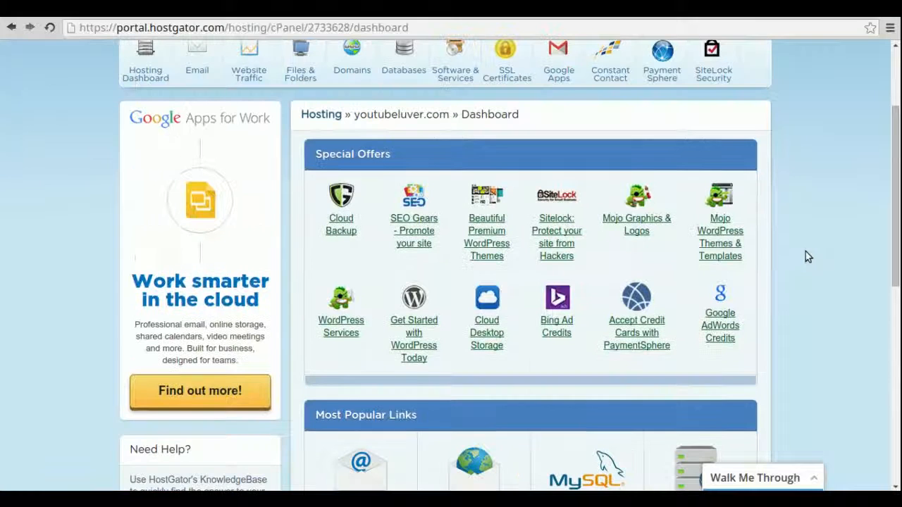
scroll(807, 257, up, 1)
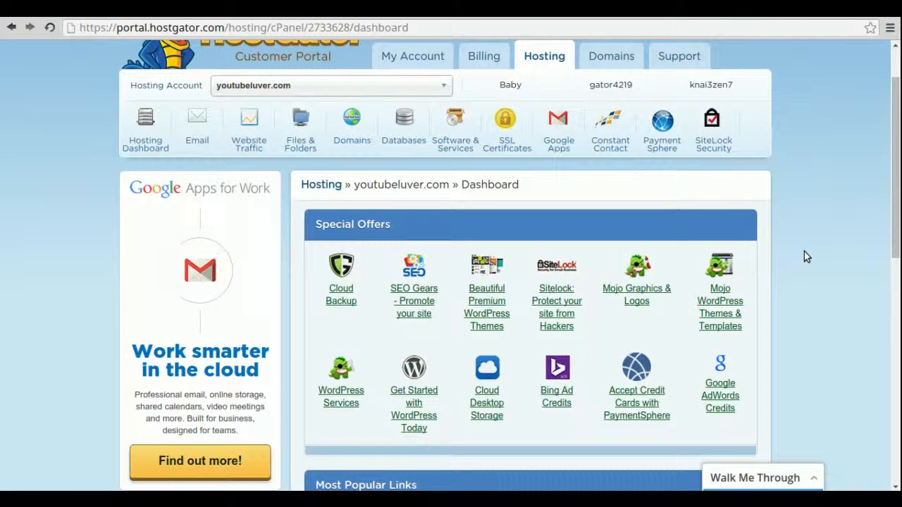
scroll(804, 252, up, 1)
scroll(804, 251, down, 6)
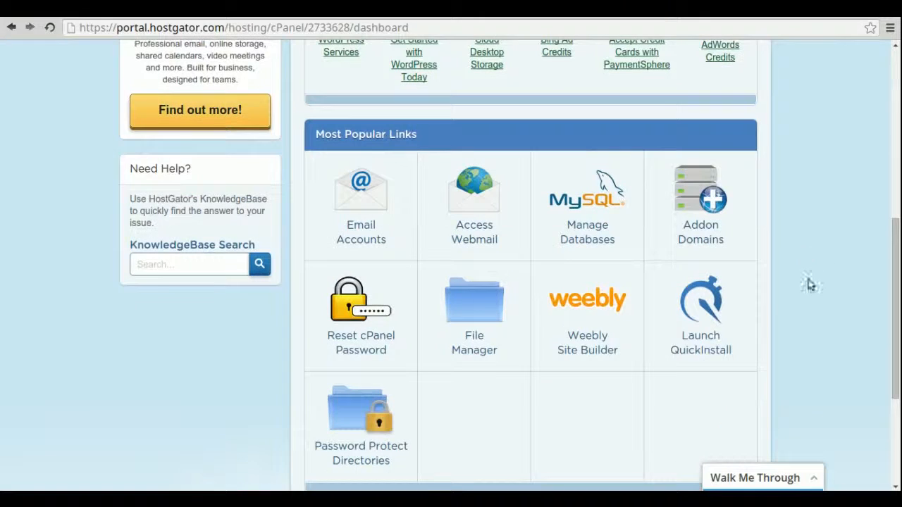
click(711, 305)
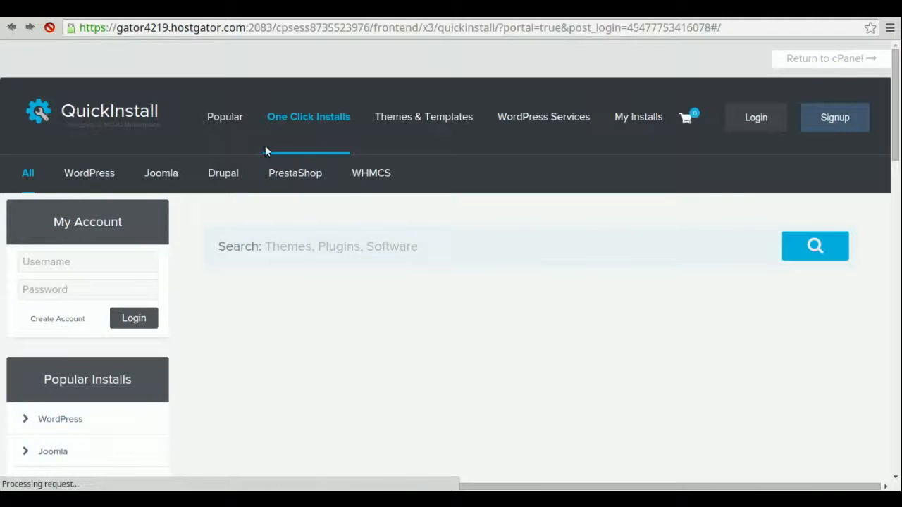
Scroll through the QuickInstall application tiles and back up to Install WordPress.
scroll(574, 249, down, 5)
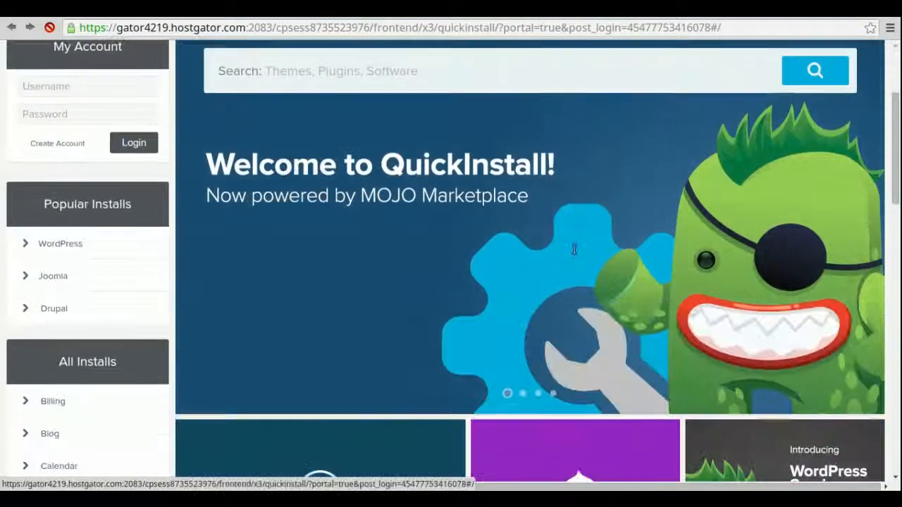
scroll(574, 249, down, 8)
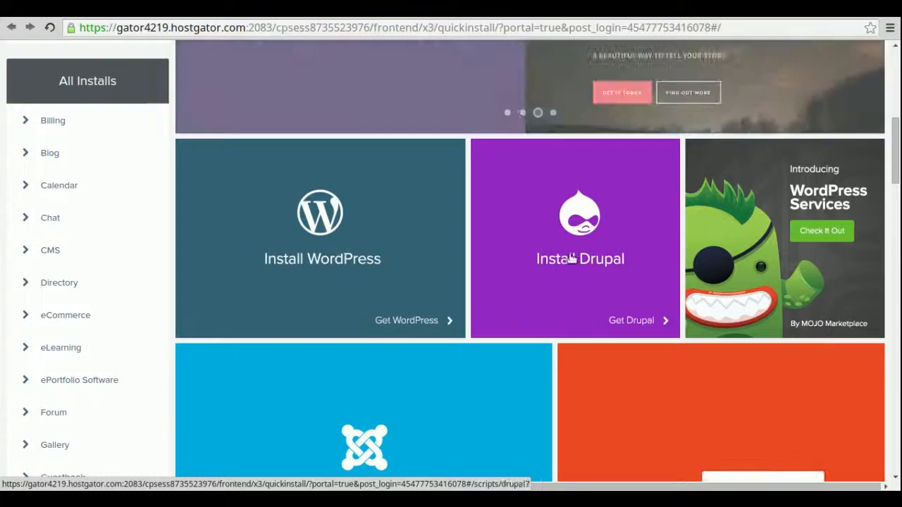
scroll(573, 259, down, 3)
scroll(460, 308, down, 3)
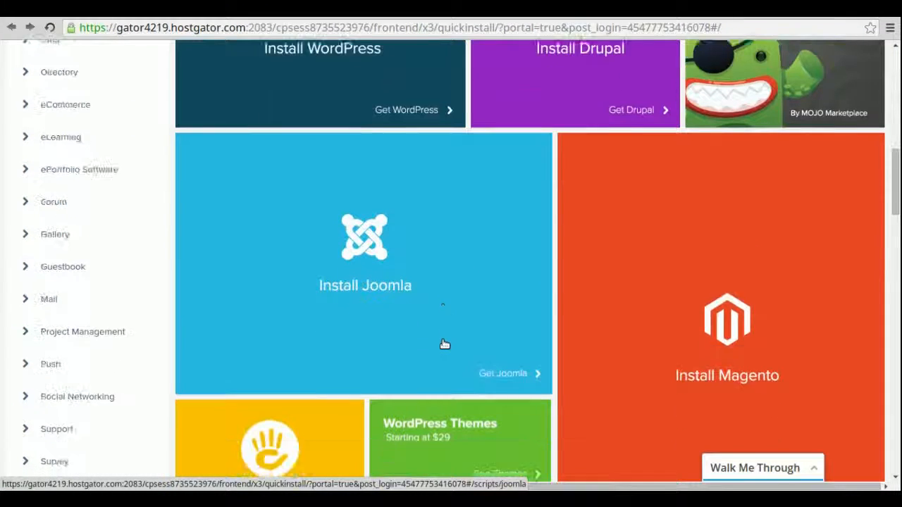
scroll(445, 344, down, 4)
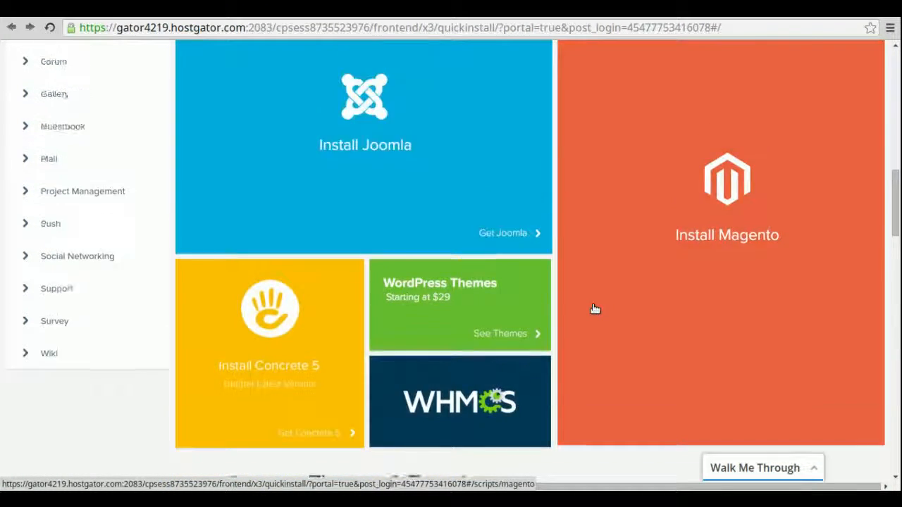
scroll(593, 306, up, 4)
scroll(591, 305, up, 2)
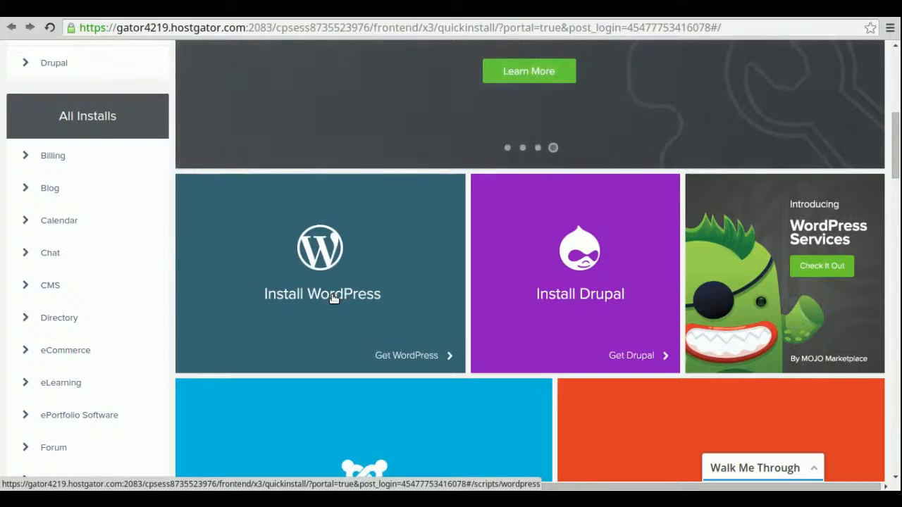
Open the WordPress installer, start the free installation form and expand its domain list.
click(333, 299)
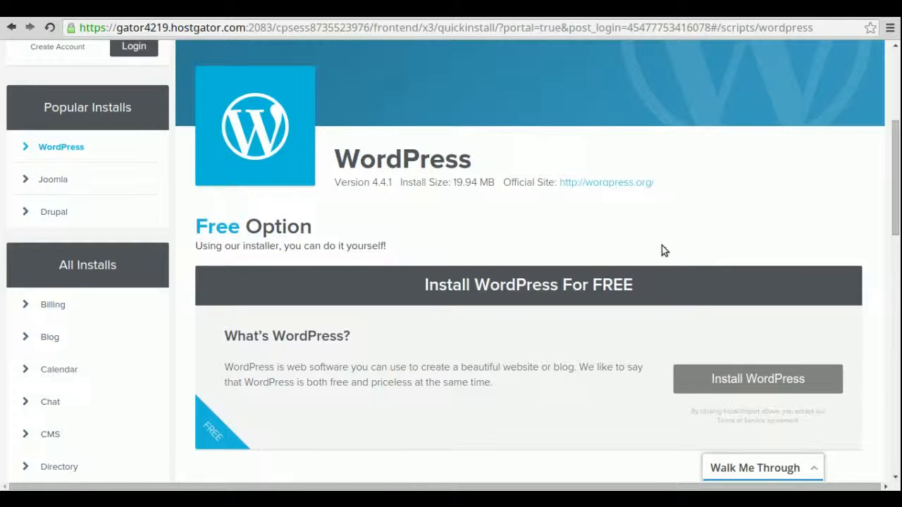
scroll(457, 199, down, 2)
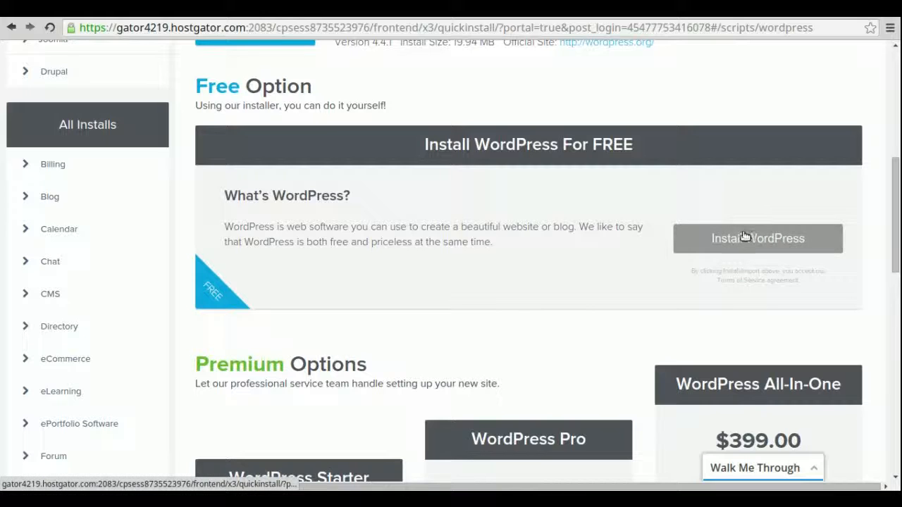
scroll(616, 279, down, 2)
scroll(616, 278, down, 2)
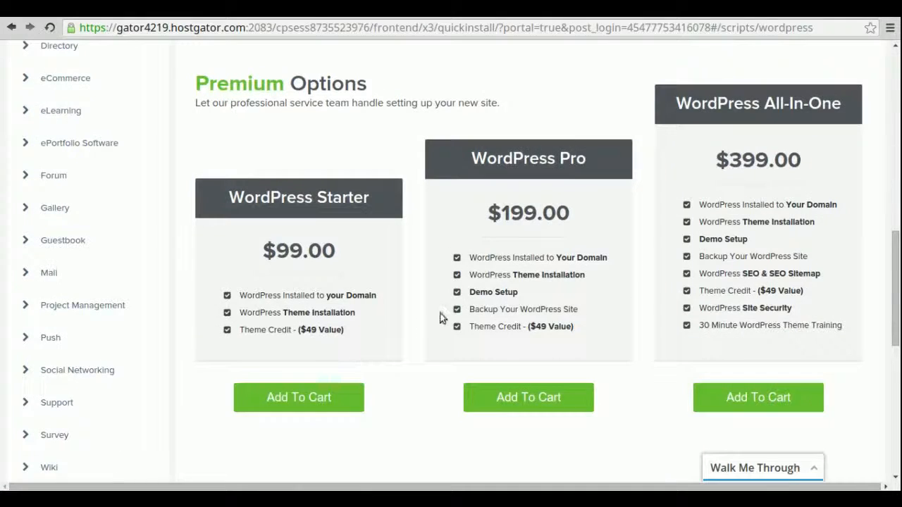
scroll(763, 232, up, 3)
scroll(764, 237, up, 2)
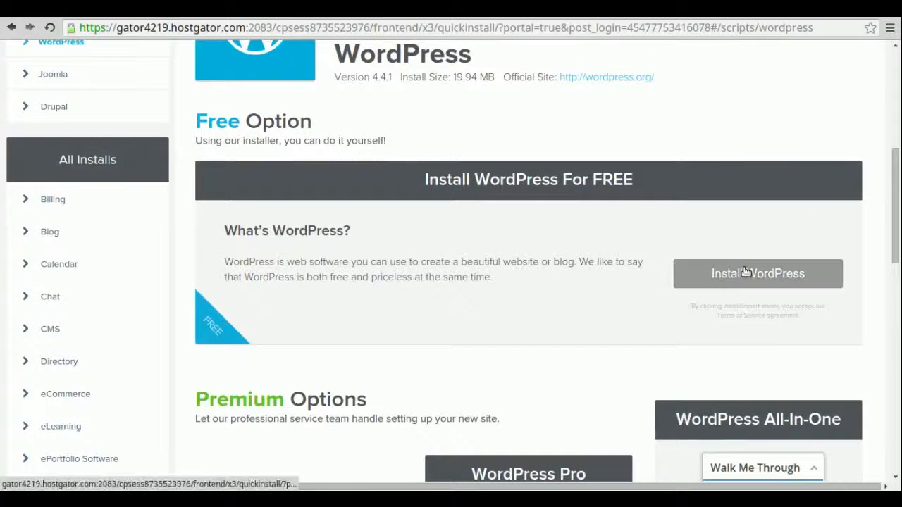
click(746, 273)
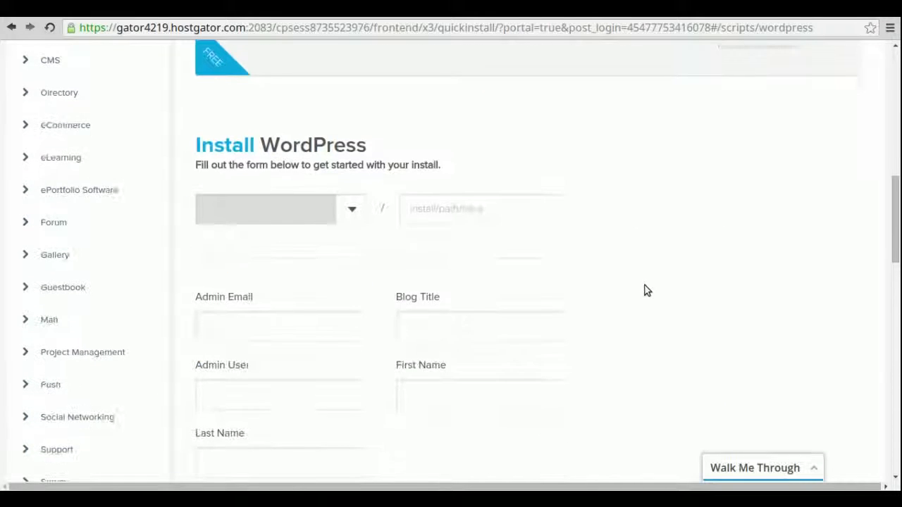
click(351, 216)
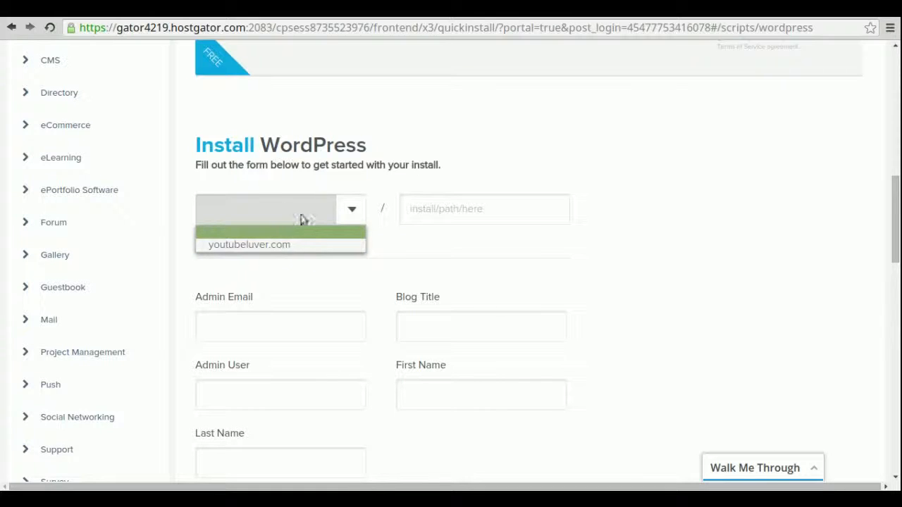
Choose youtubeluver.com as the domain, enter the admin e-mail and blog title 'test'.
click(304, 246)
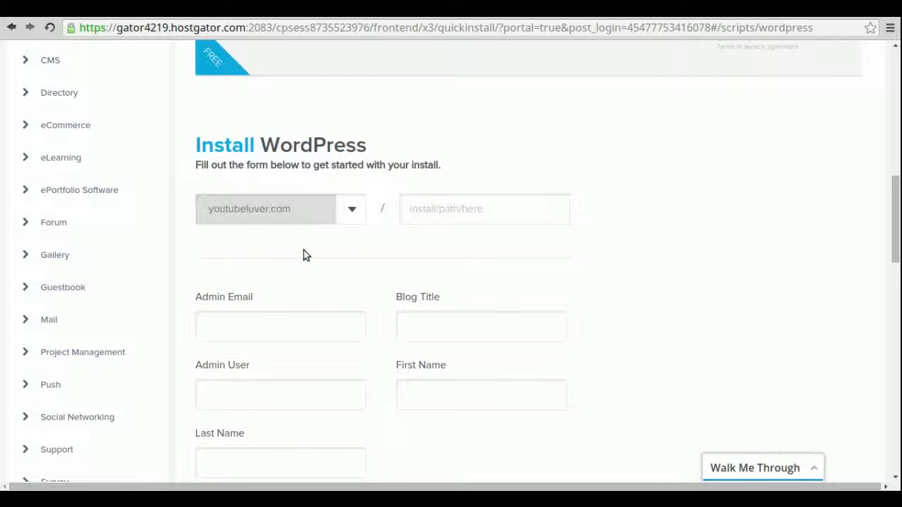
click(314, 326)
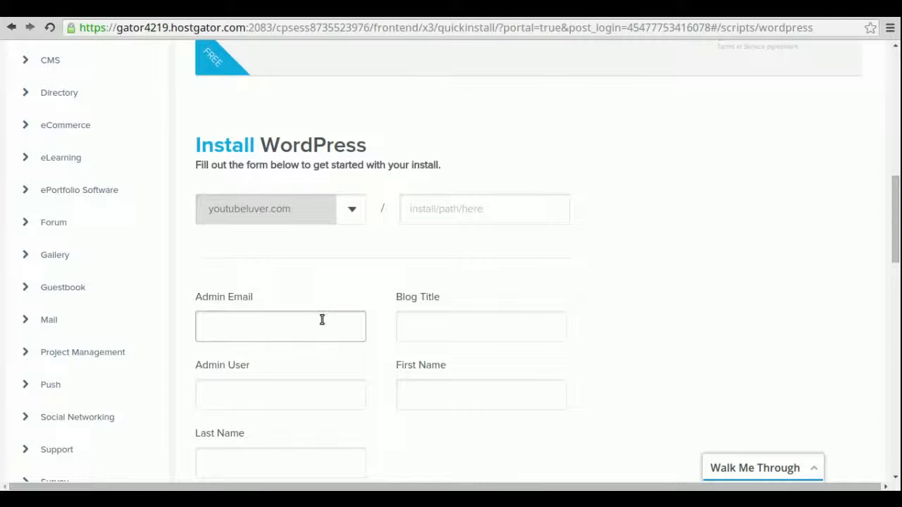
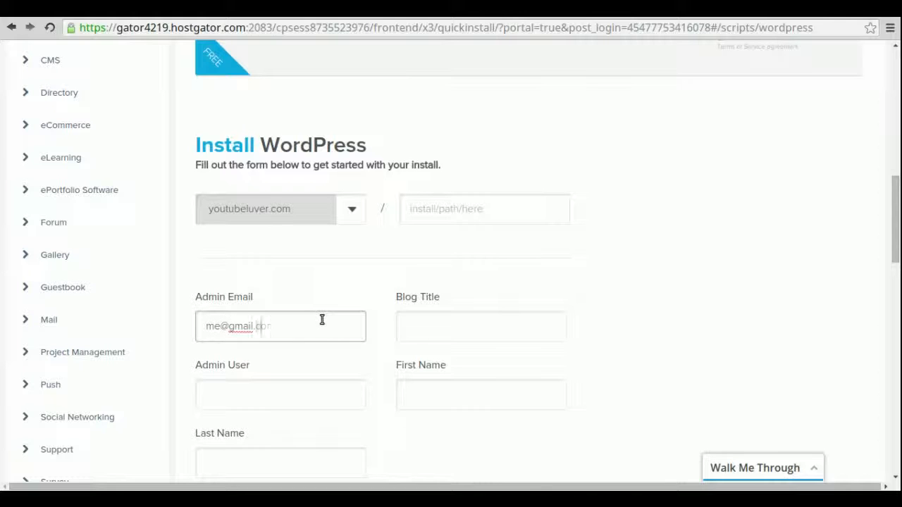
click(433, 321)
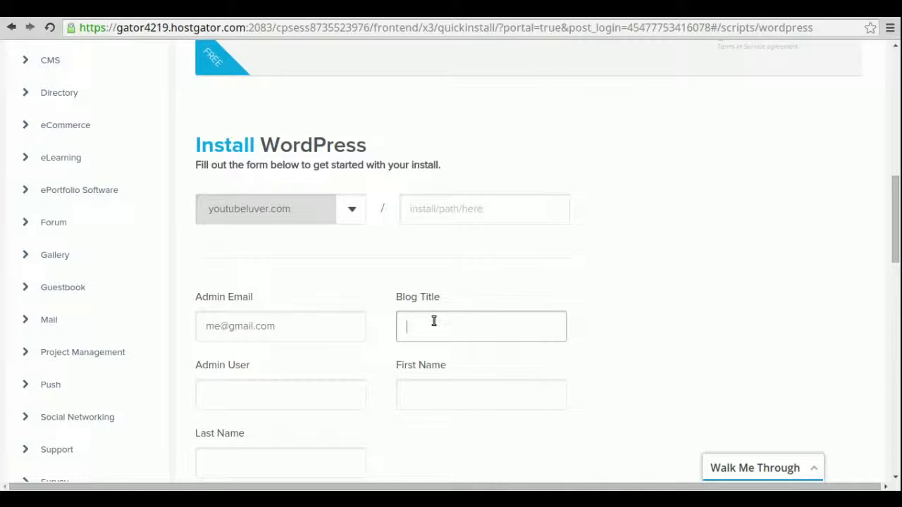
text(test)
Fill in the admin username, first name and last name, then install WordPress.
click(312, 390)
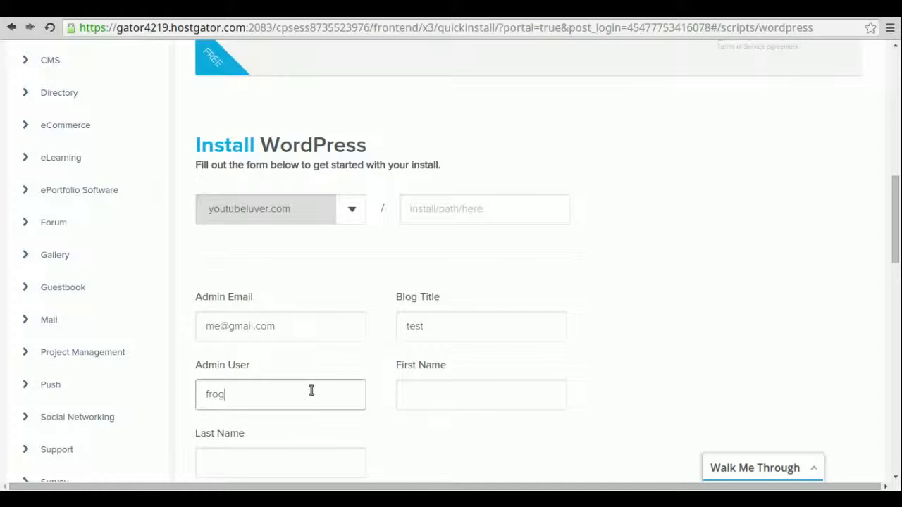
click(485, 400)
scroll(682, 355, down, 3)
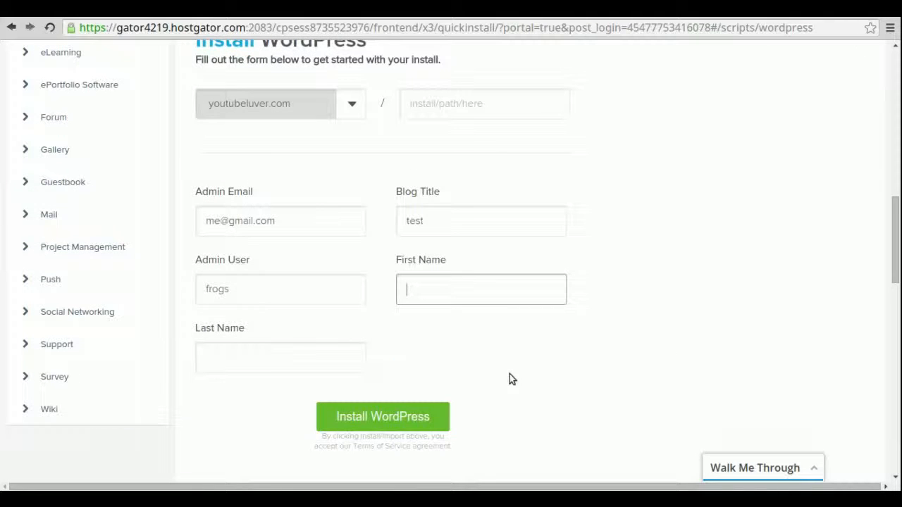
text(fr)
click(320, 359)
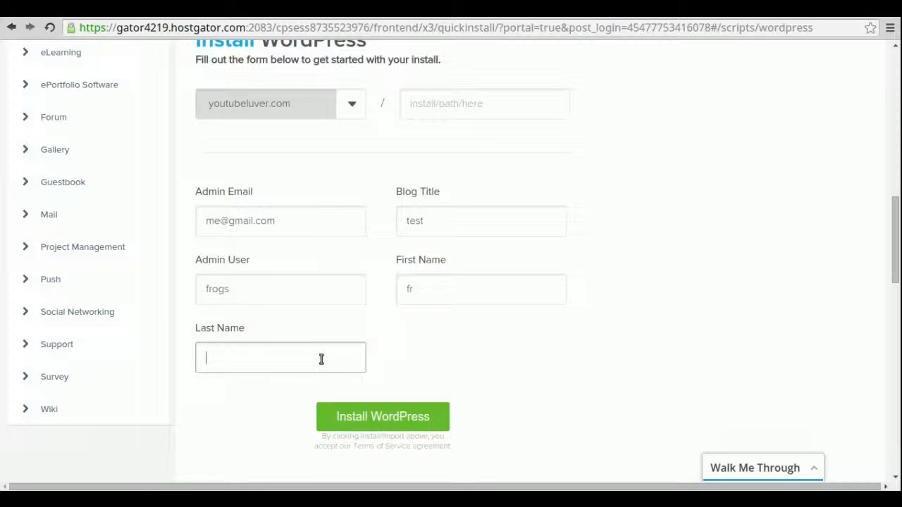
text(ogs)
click(388, 417)
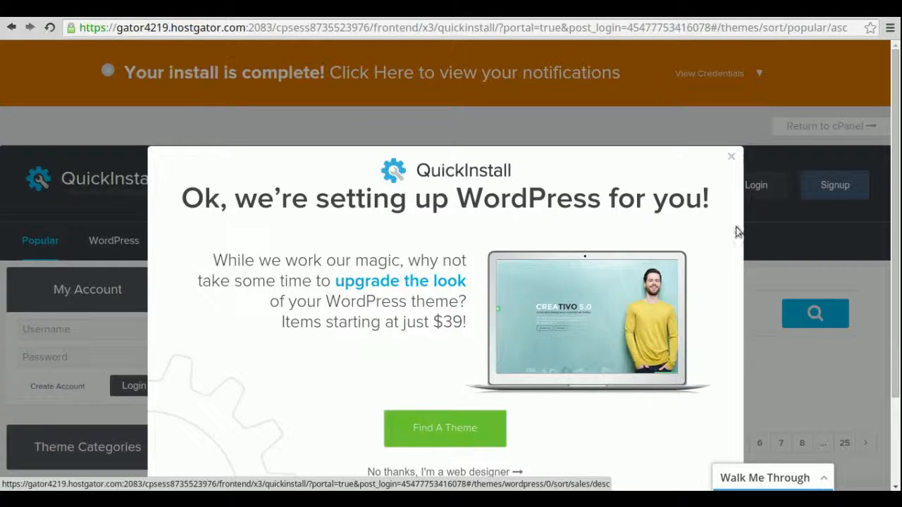
Dismiss the theme upgrade promotion and reveal the new install's login credentials.
scroll(585, 415, down, 3)
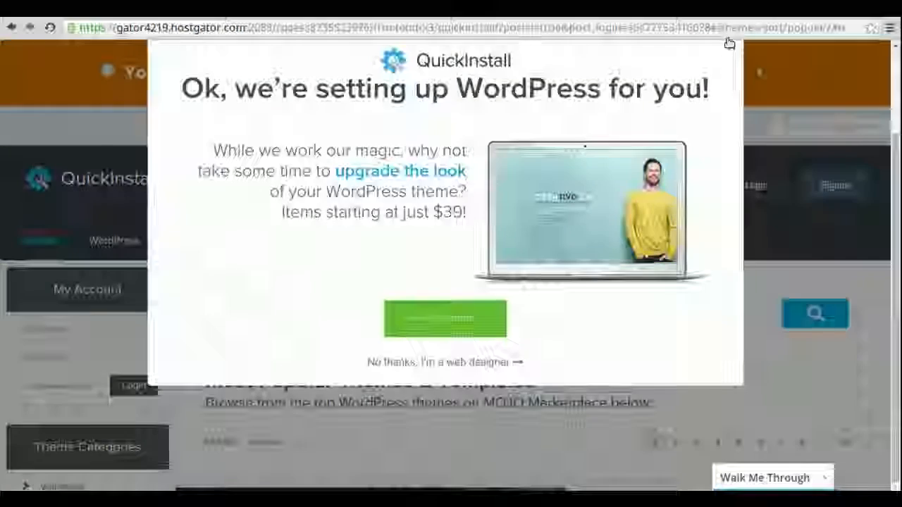
click(731, 48)
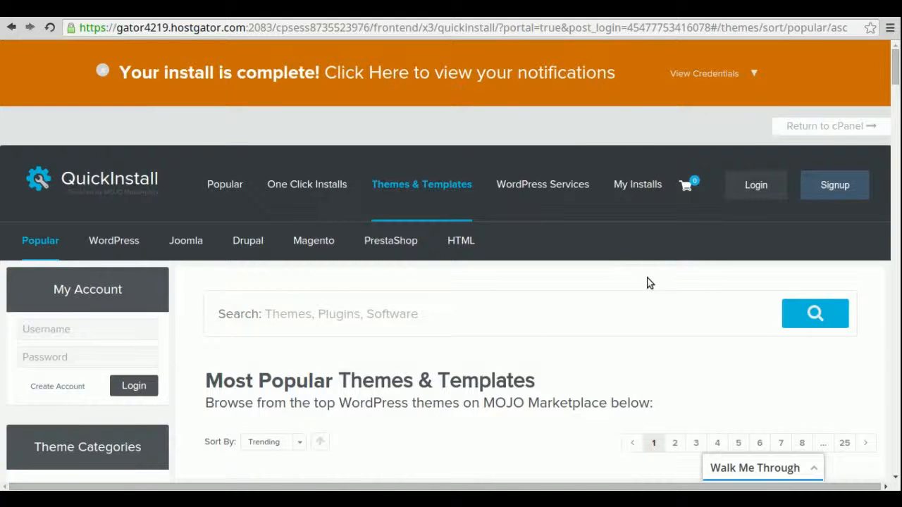
scroll(650, 284, down, 2)
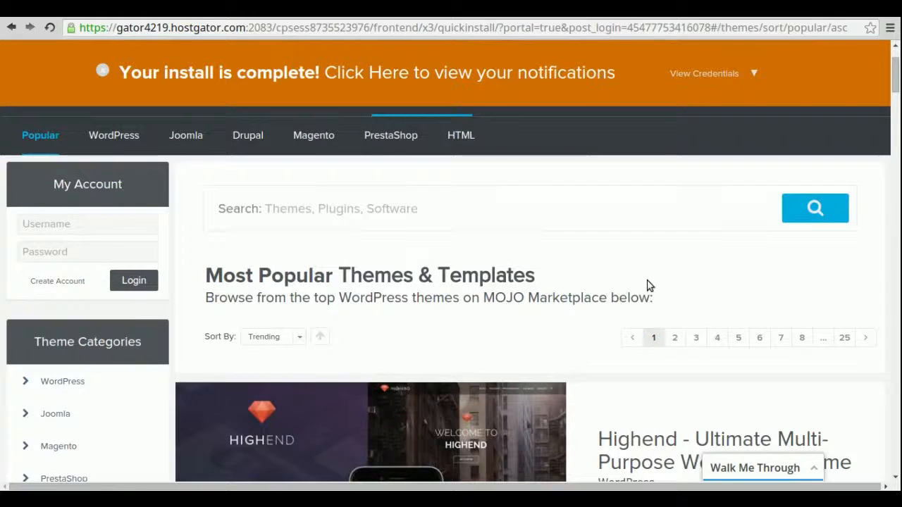
scroll(650, 286, down, 2)
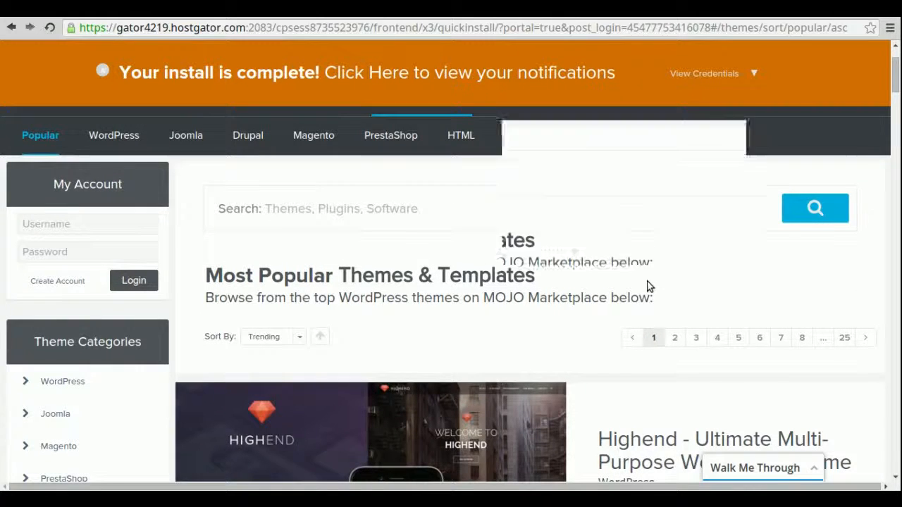
scroll(650, 285, up, 4)
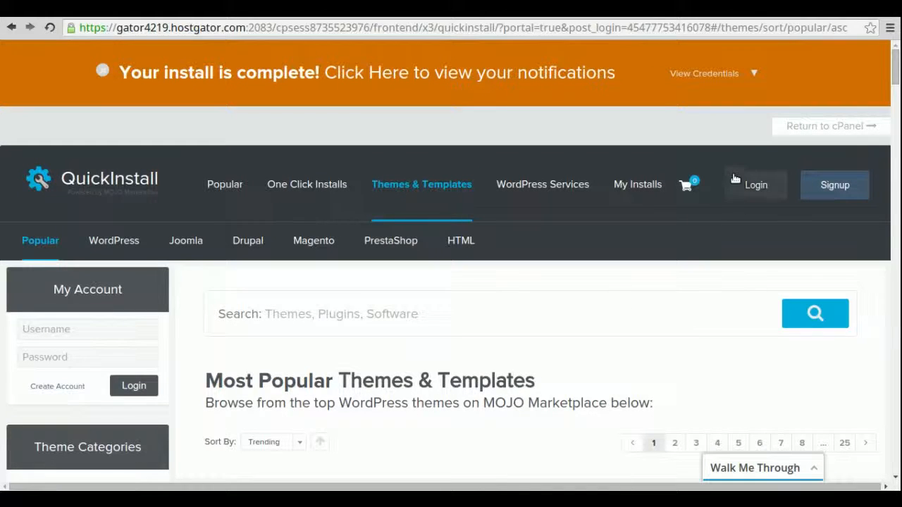
click(731, 74)
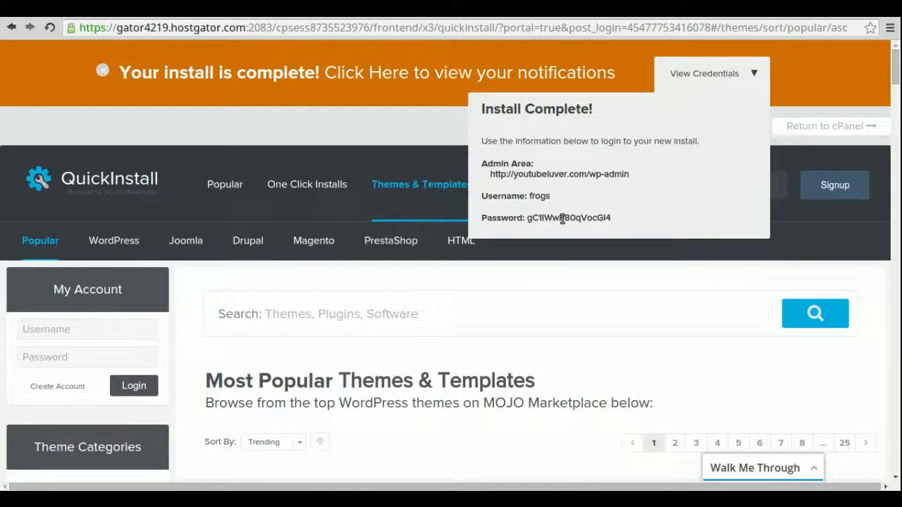
Hide the credentials panel and scroll down through the Most Popular Themes listings.
click(754, 74)
scroll(624, 367, down, 7)
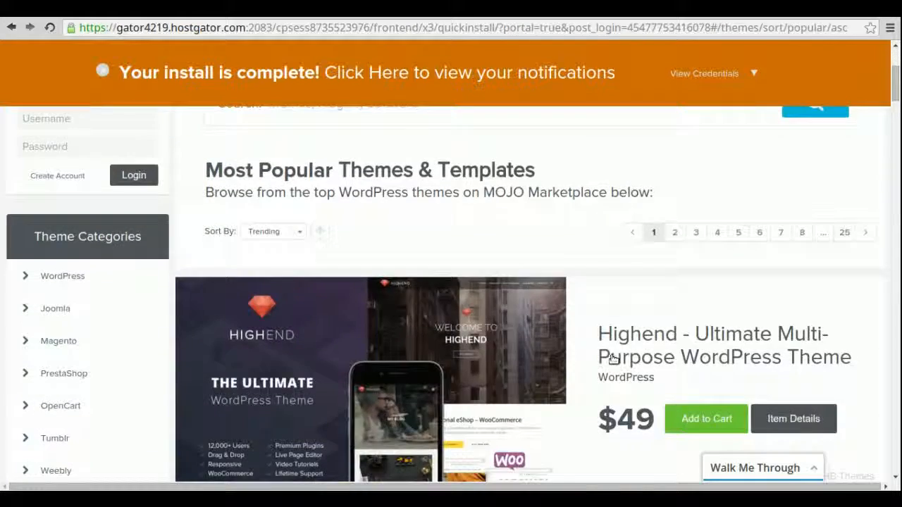
scroll(612, 359, down, 4)
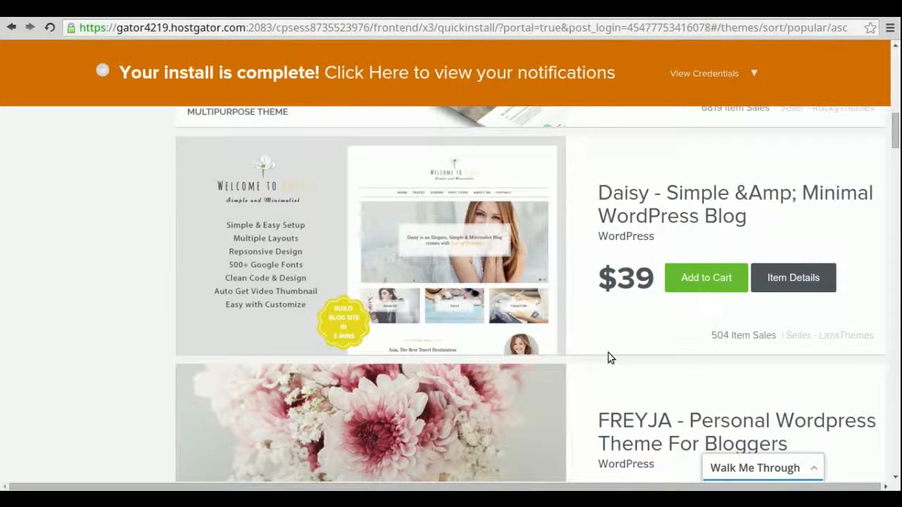
scroll(609, 356, down, 3)
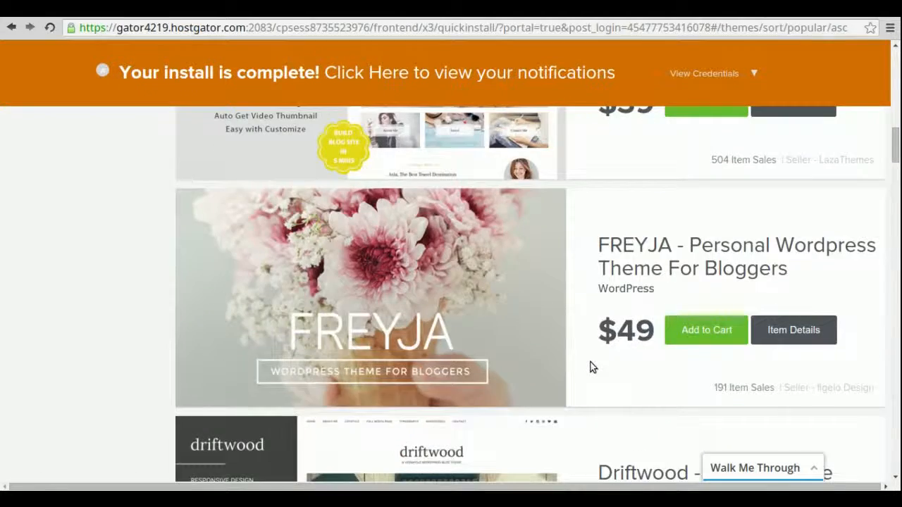
drag(895, 152, 895, 42)
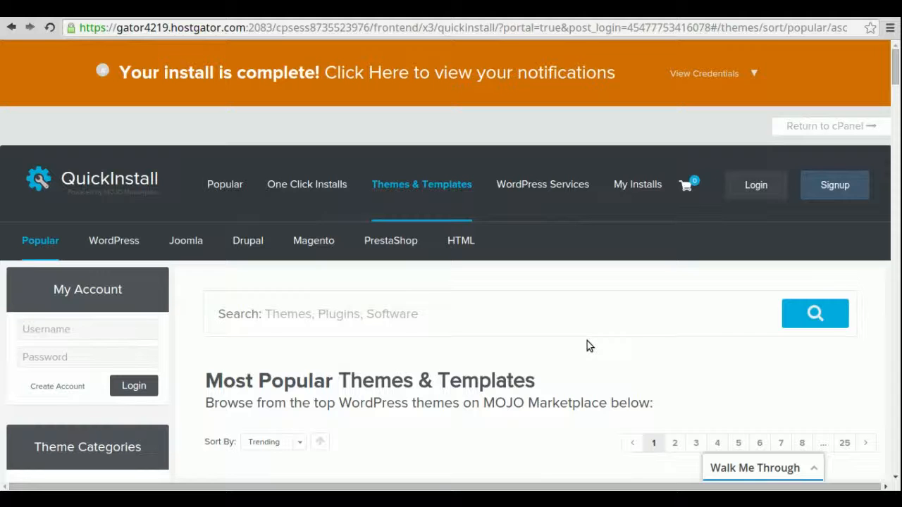
scroll(575, 358, down, 3)
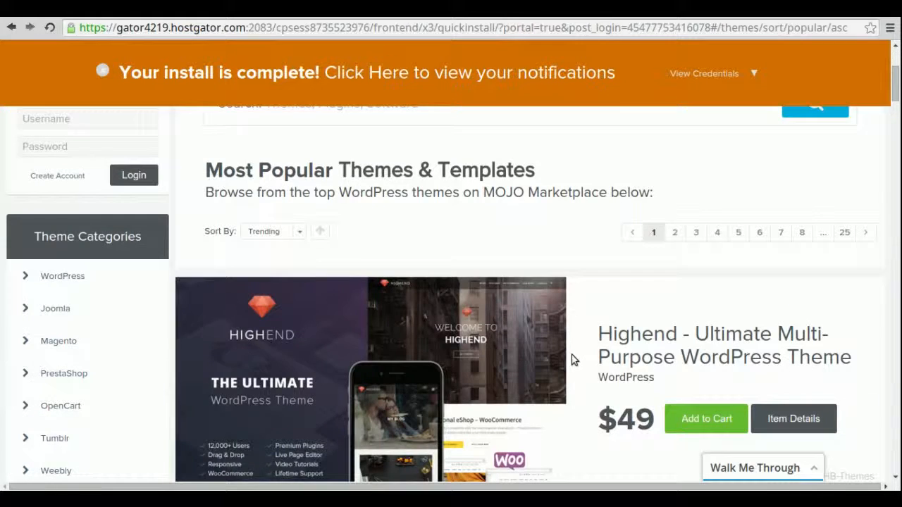
View the new youtubeluver.com blog and place the cursor at the end of its URL.
mouse_move(564, 361)
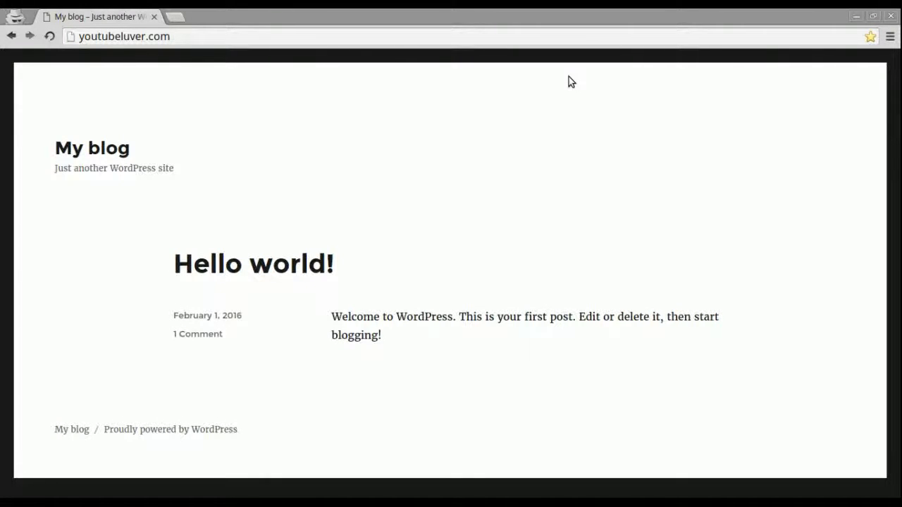
click(282, 37)
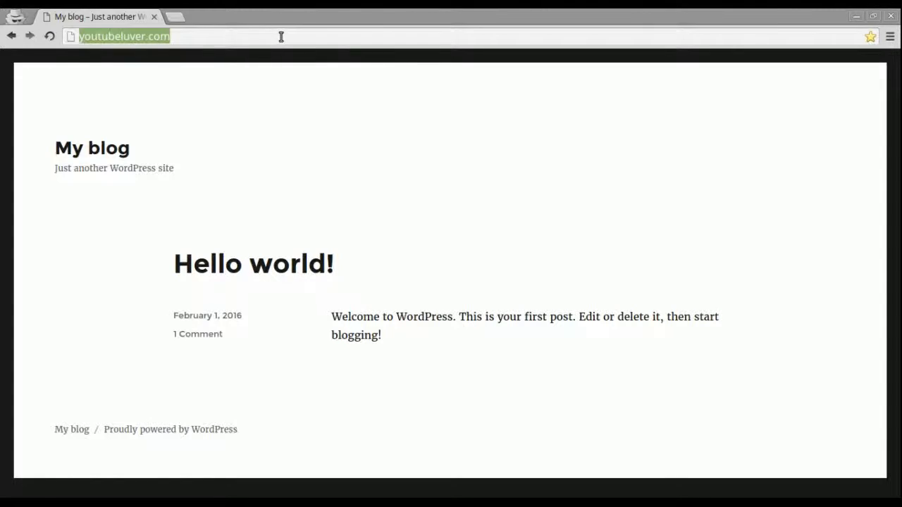
click(281, 37)
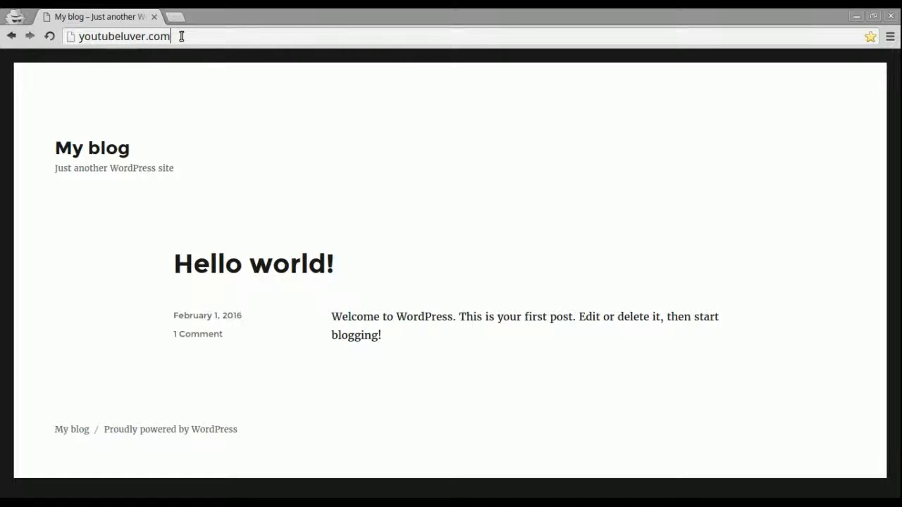
Append /wp-admin to the youtubeluver.com address to reach the admin login.
text(/wp)
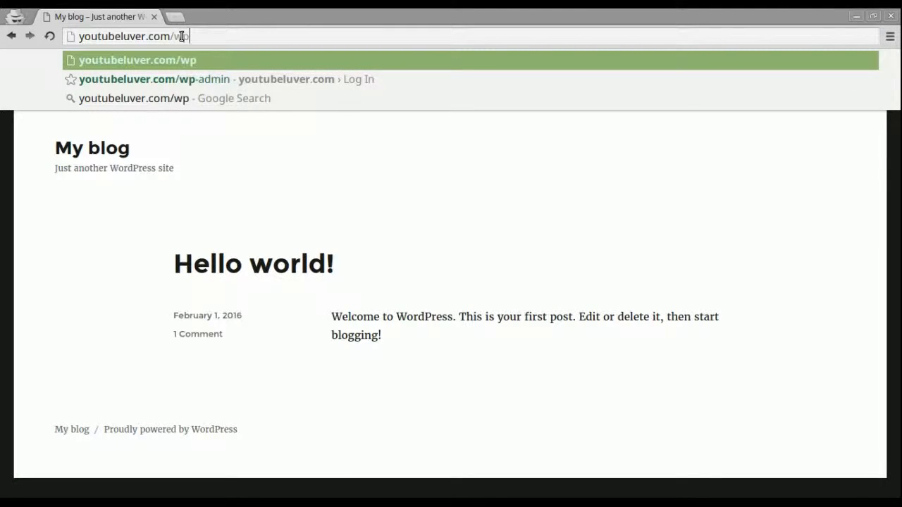
text(-admin)
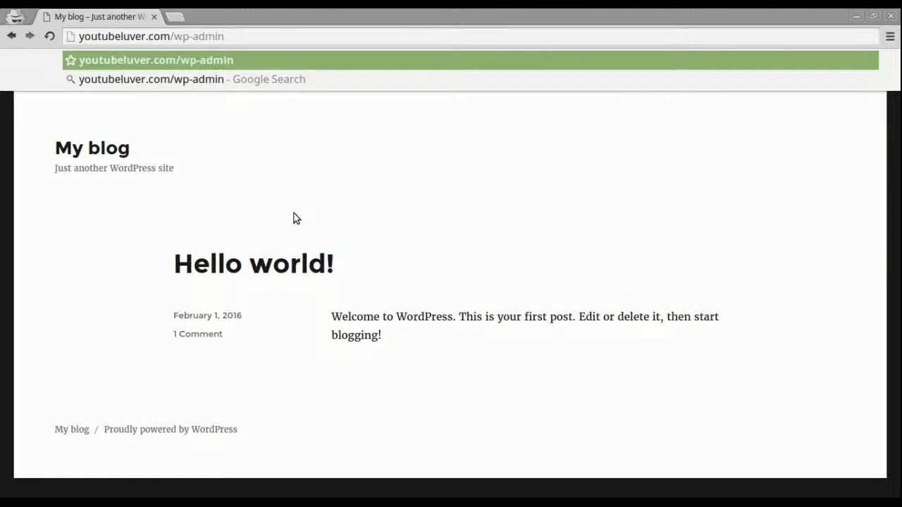
key(Return)
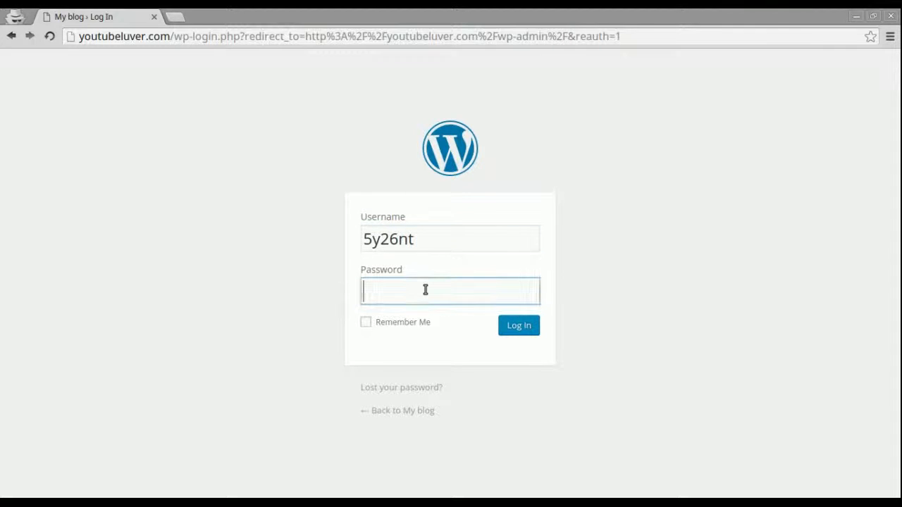
Paste the account password and log in to the WordPress admin dashboard.
key(ctrl+v)
click(516, 326)
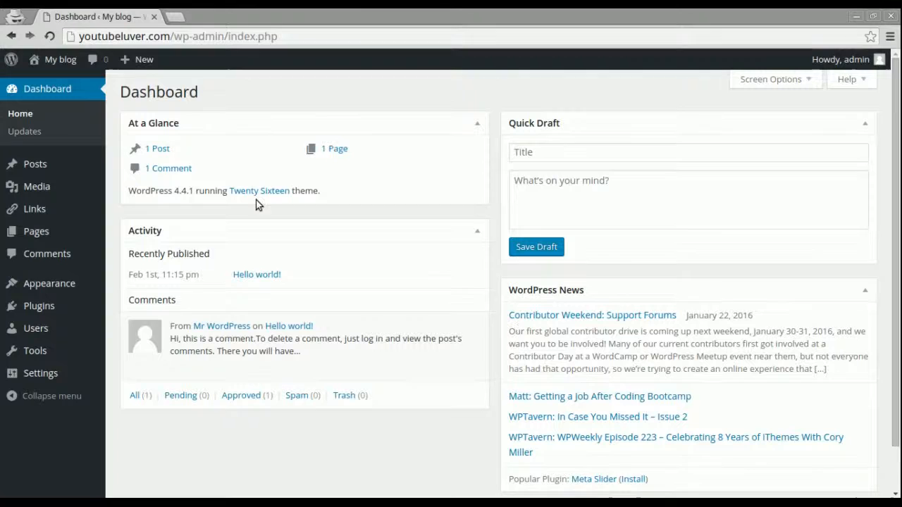
Visit Dashboard > Updates and the Posts list, ending on the empty Media Library.
click(28, 131)
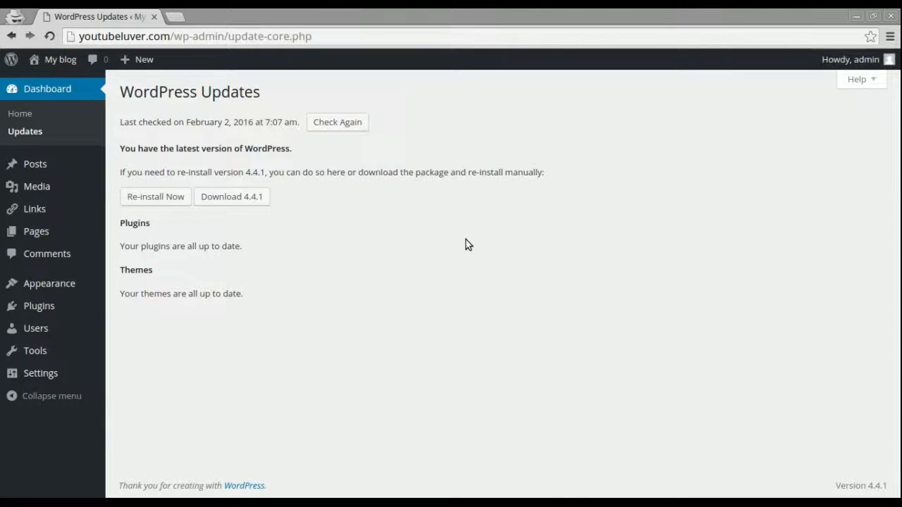
click(37, 165)
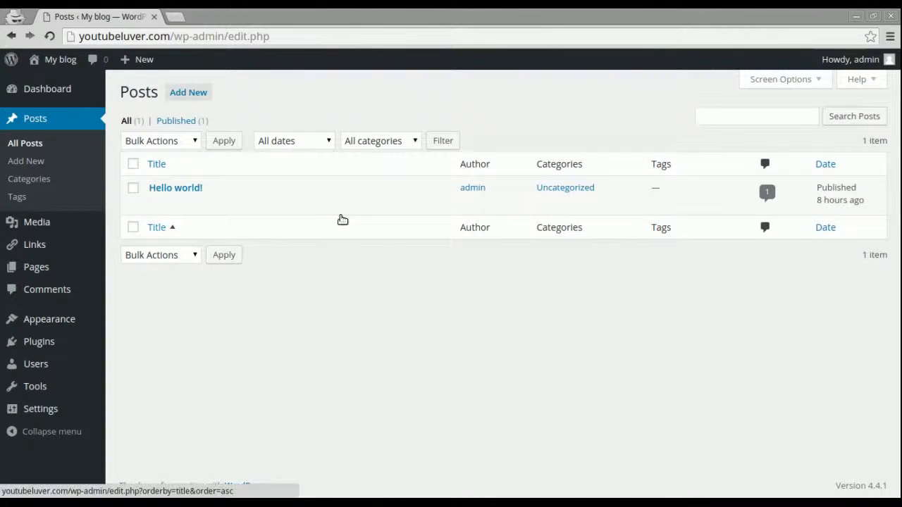
click(40, 225)
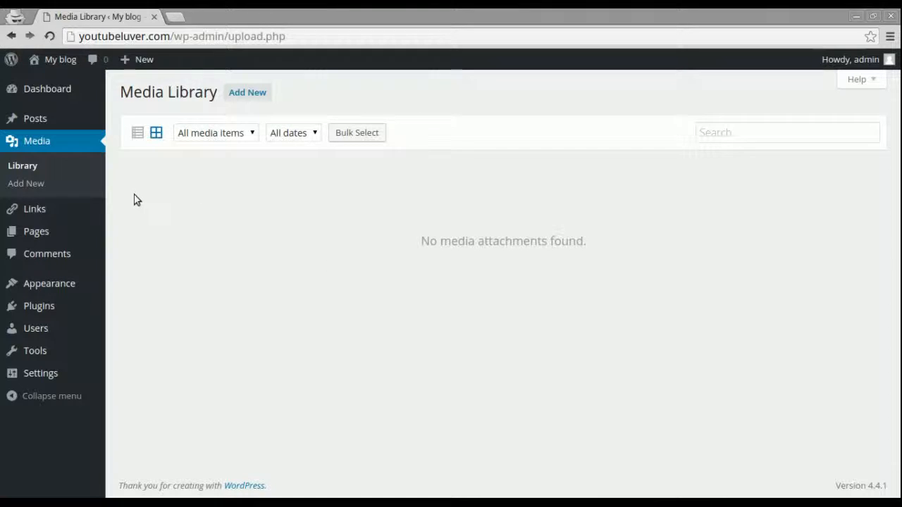
Browse the Links, Pages and Comments sections of the admin sidebar.
click(38, 211)
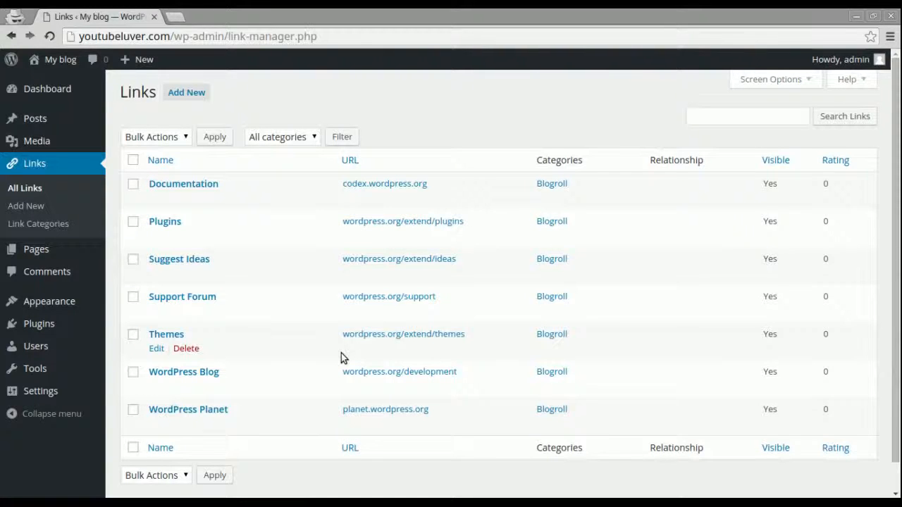
click(30, 253)
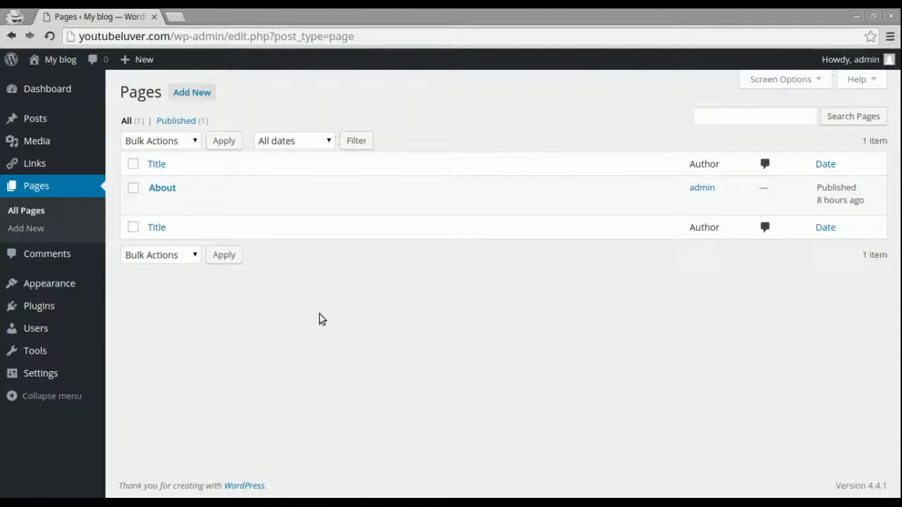
mouse_move(443, 215)
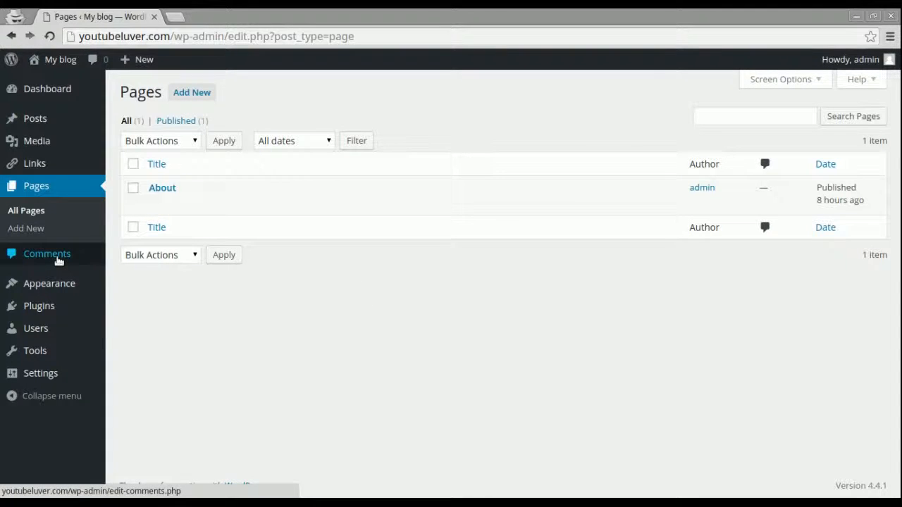
click(59, 259)
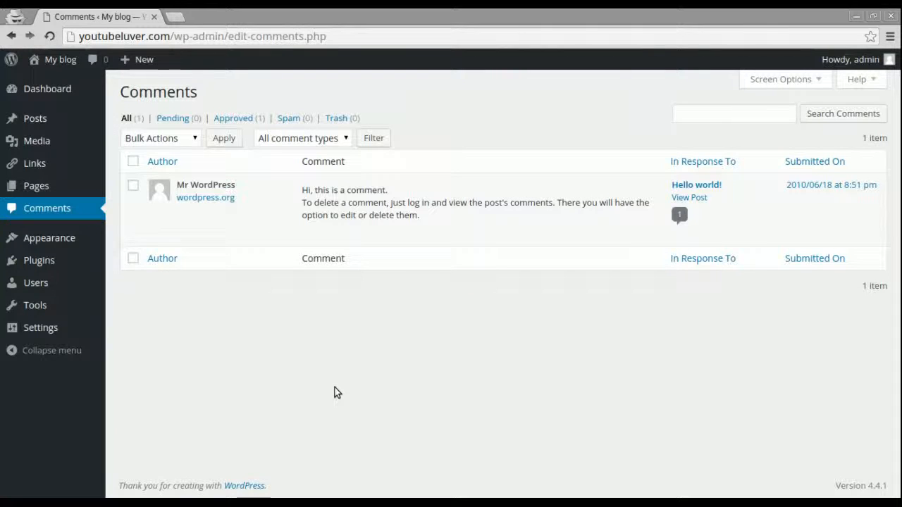
Look over the themes, then open Installed Plugins with Limit Login Attempts 1.7.1 active.
click(43, 241)
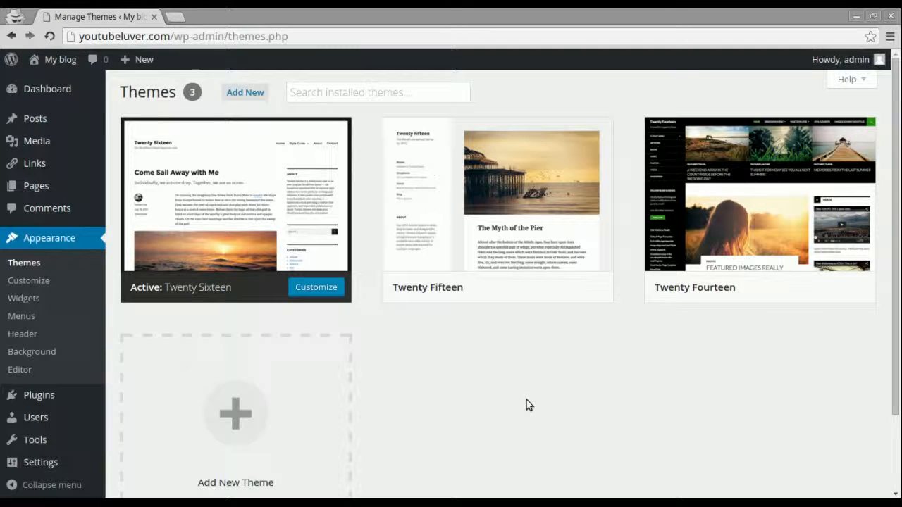
mouse_move(696, 269)
mouse_move(526, 263)
drag(897, 304, 898, 367)
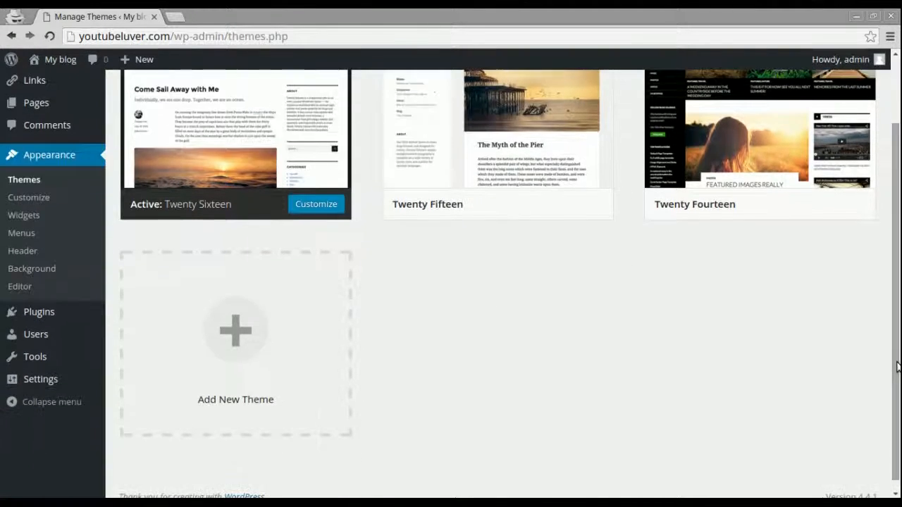
click(46, 312)
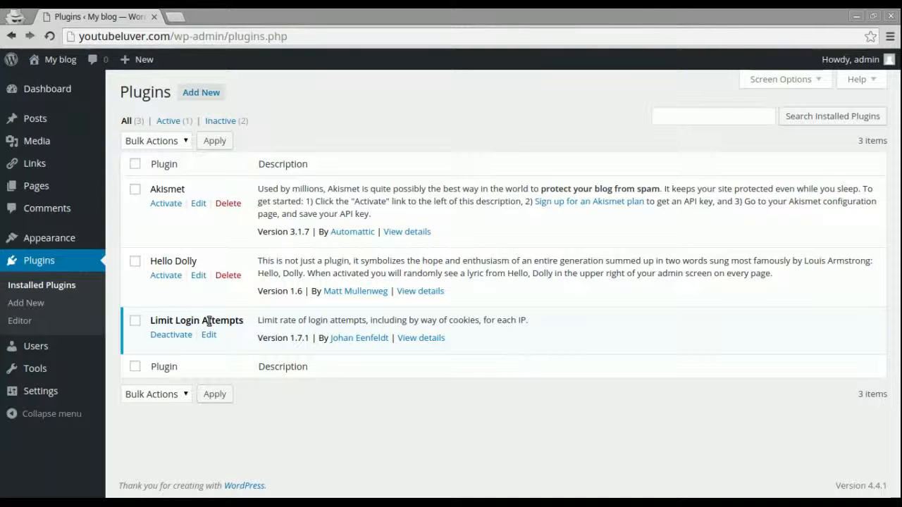
View the Users list, then the Tools page with Press This and the Categories and Tags Converter.
click(33, 346)
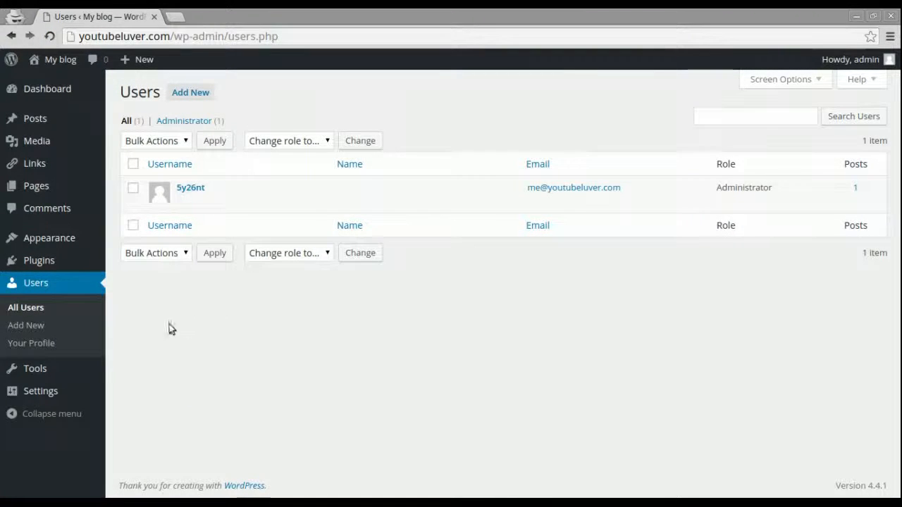
click(43, 369)
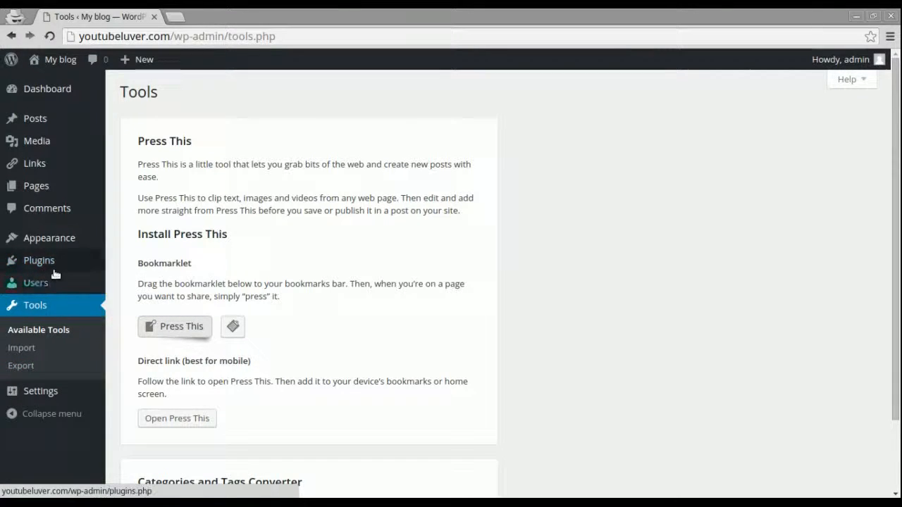
mouse_move(73, 400)
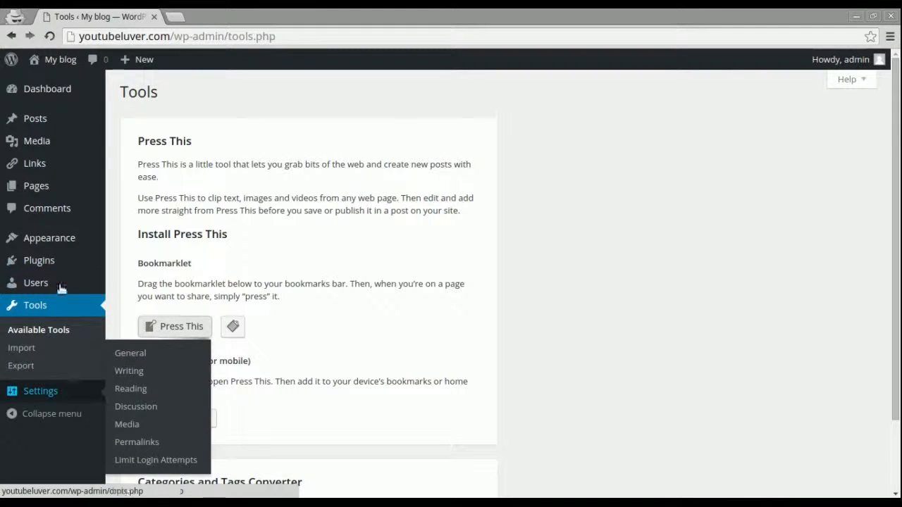
mouse_move(40, 260)
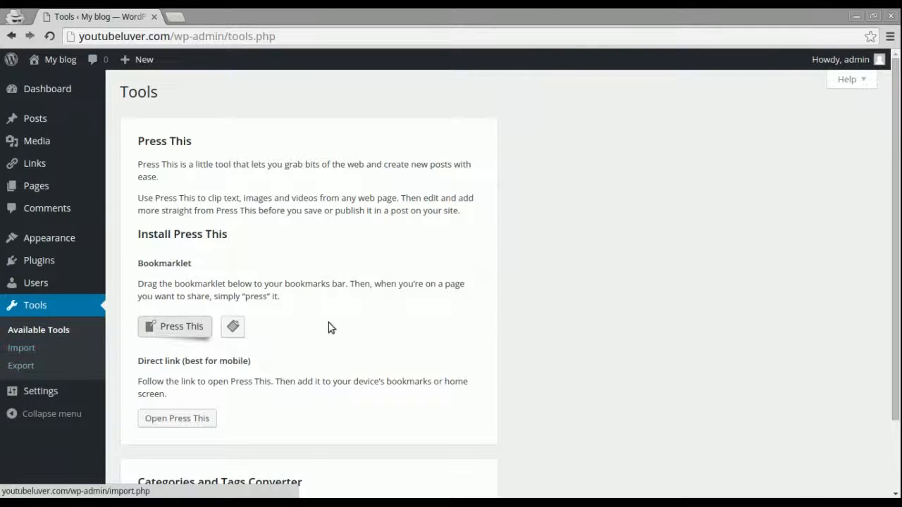
scroll(670, 282, down, 2)
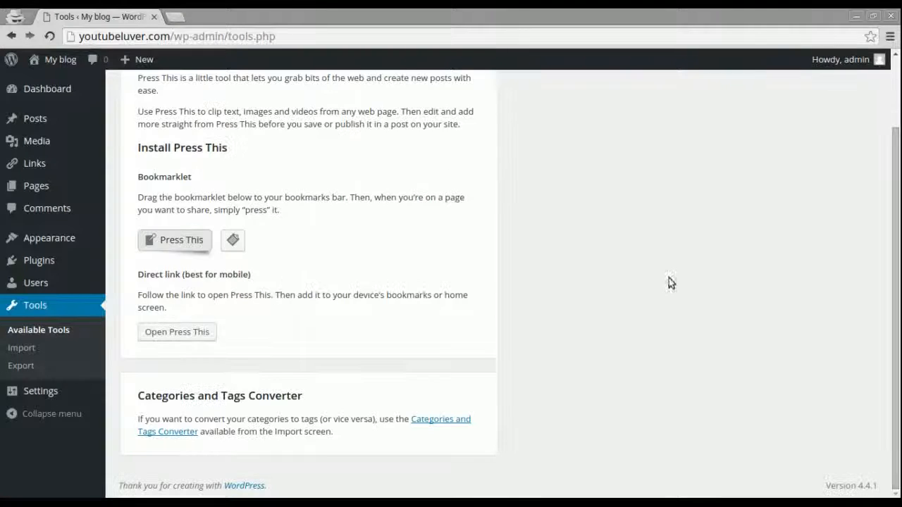
Go to General Settings and select the existing 'My blog' site title.
click(39, 400)
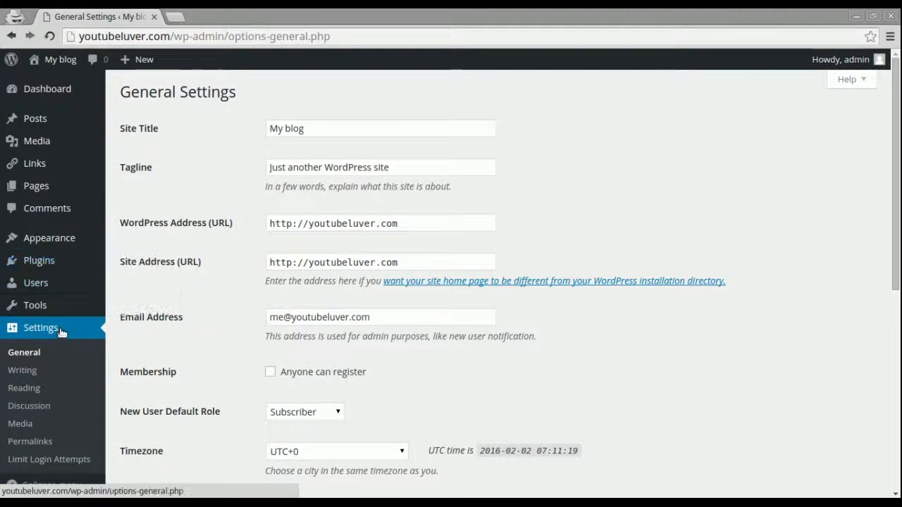
drag(895, 237, 899, 191)
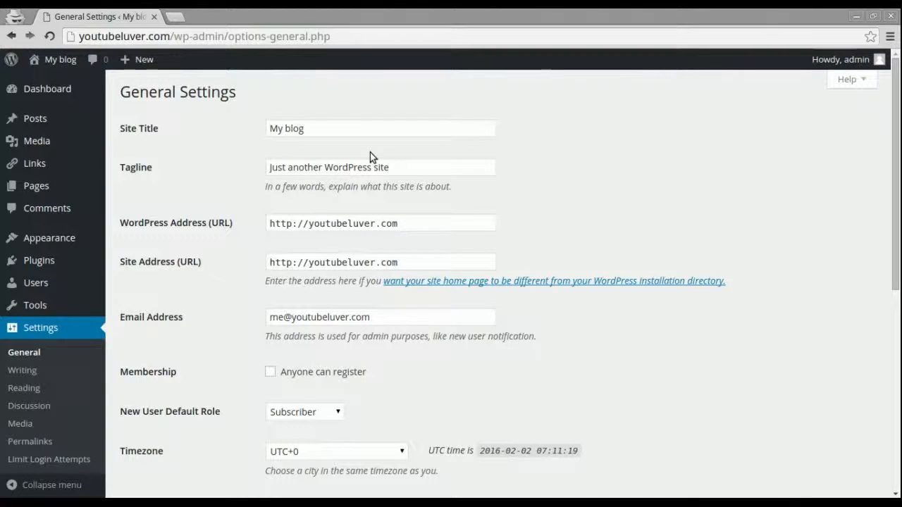
click(296, 124)
drag(295, 125, 251, 125)
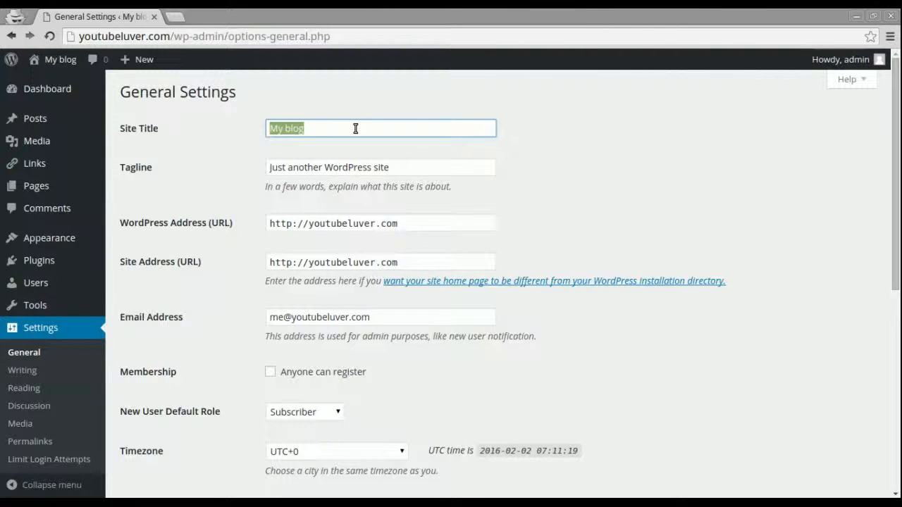
Set site title 'Cool Site' and tagline 'This is an Awesome Cool Site!', then save.
text(Coo)
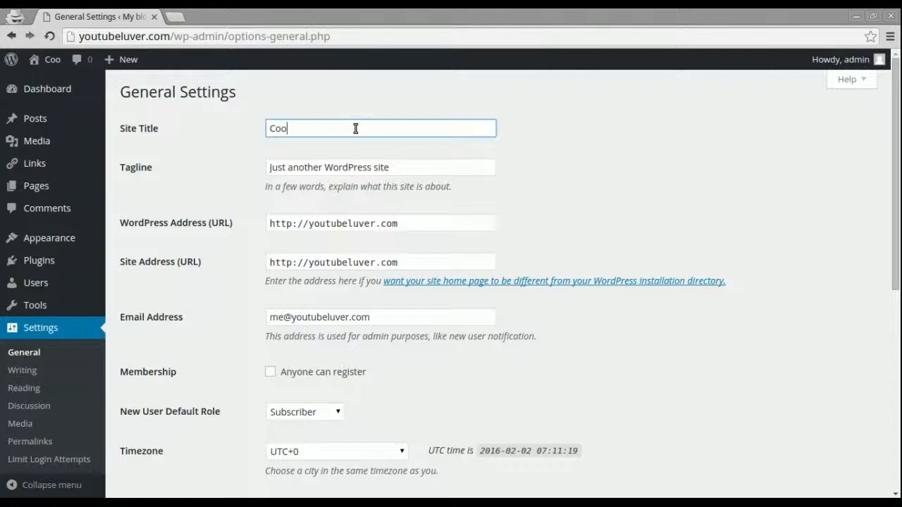
text(l Site)
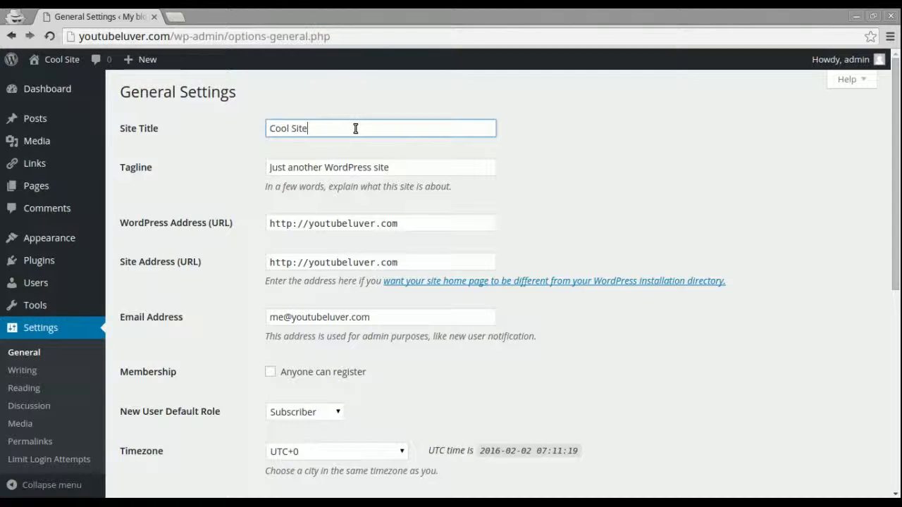
triple_click(295, 167)
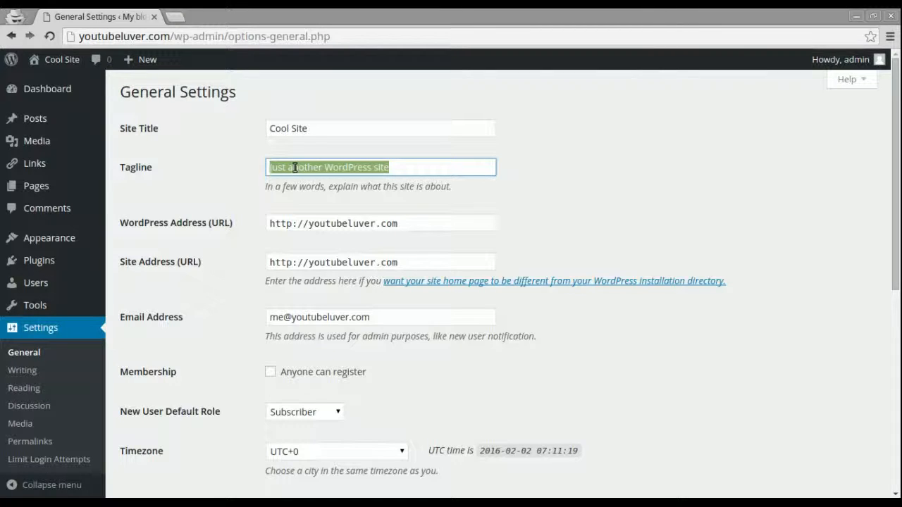
text(This is)
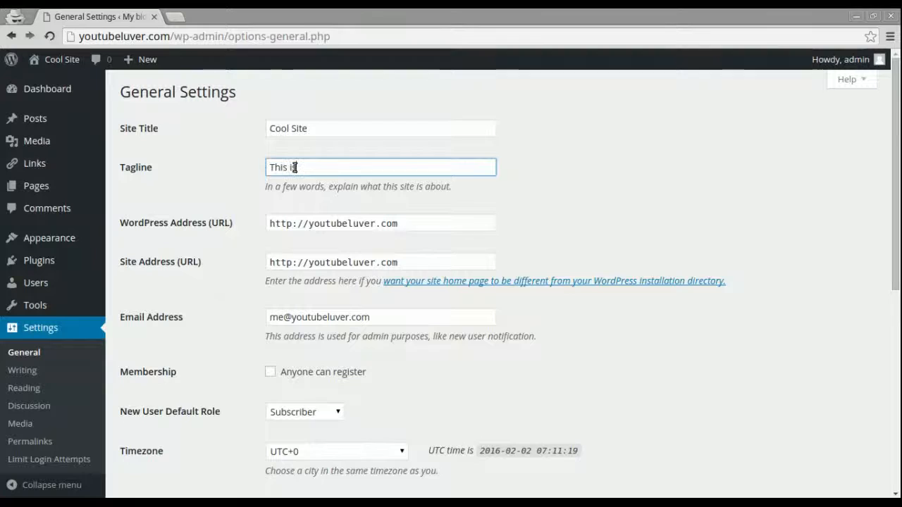
text( an Awes)
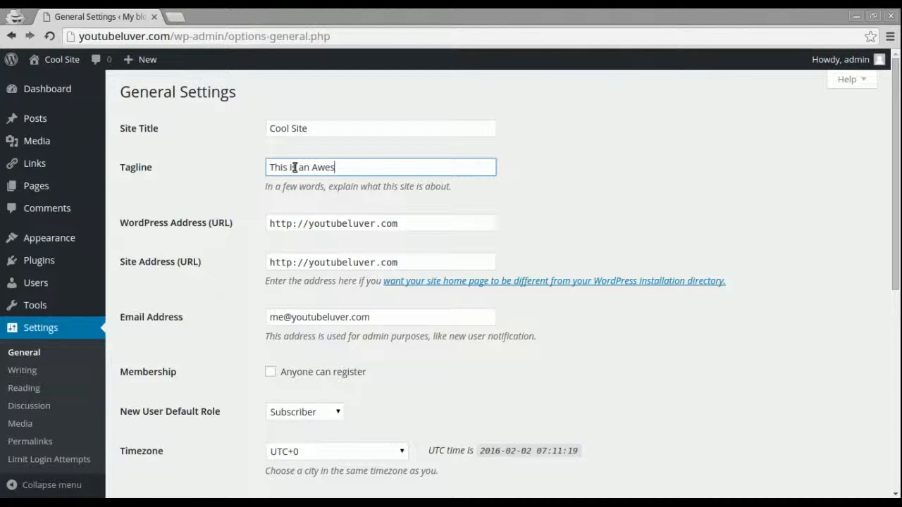
text(ome Cool Site!)
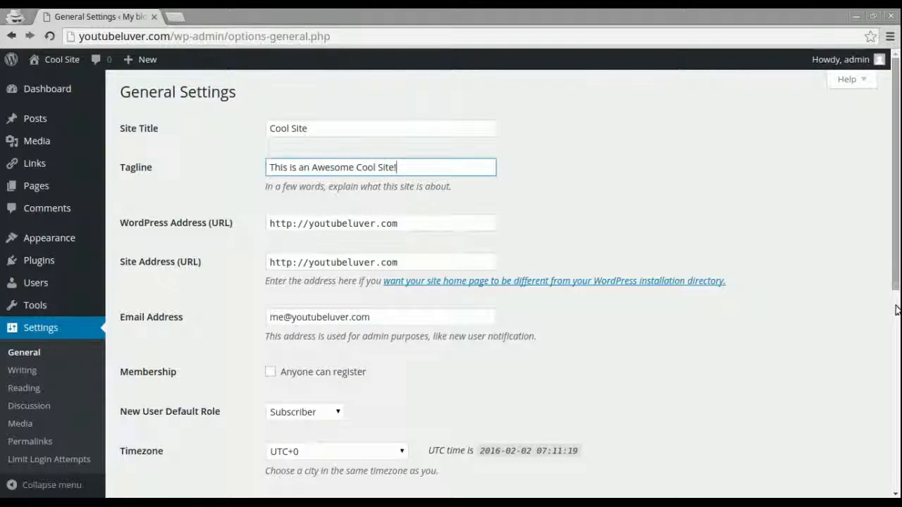
click(896, 339)
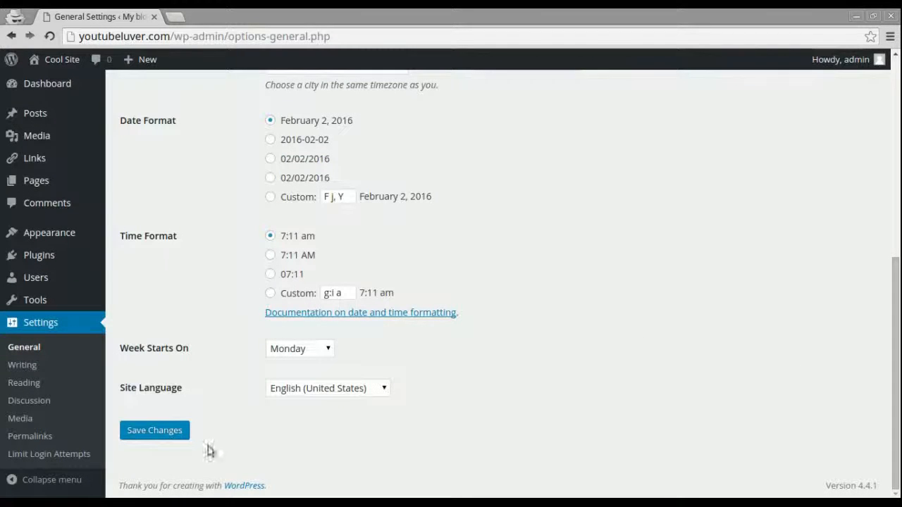
click(154, 432)
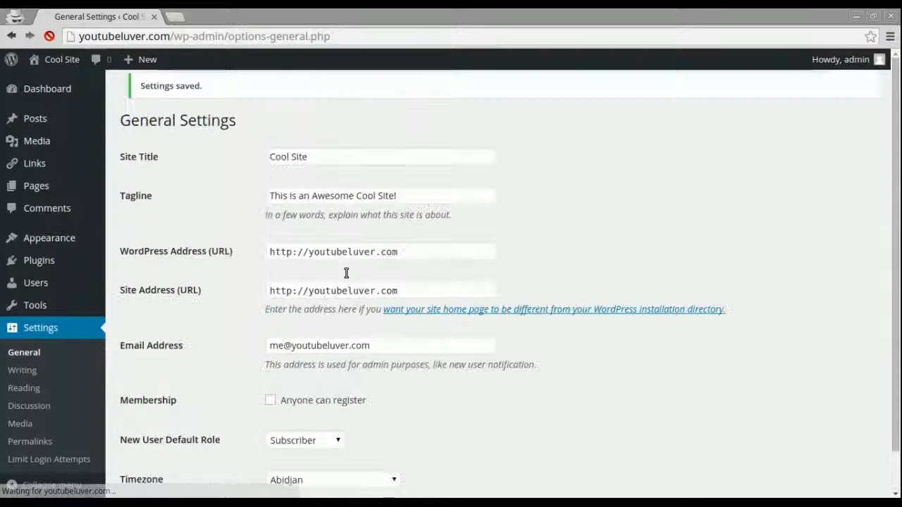
scroll(738, 339, down, 5)
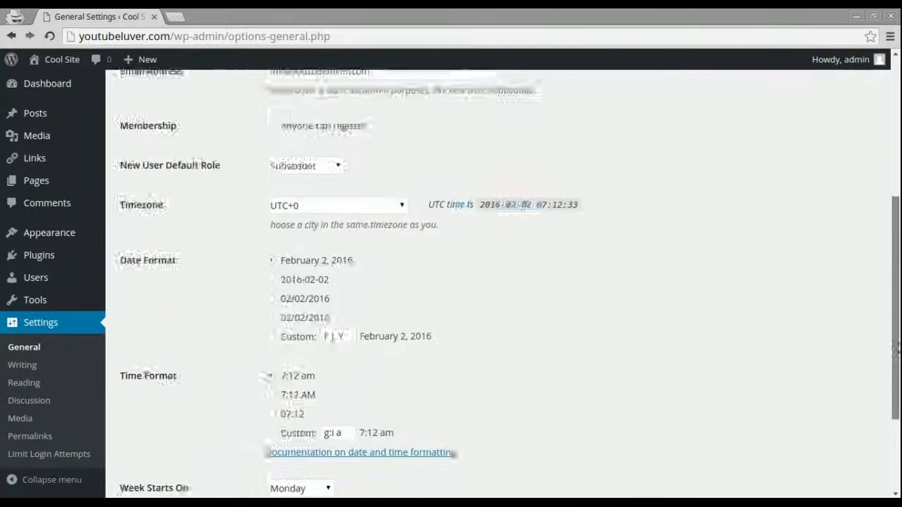
scroll(211, 374, up, 1)
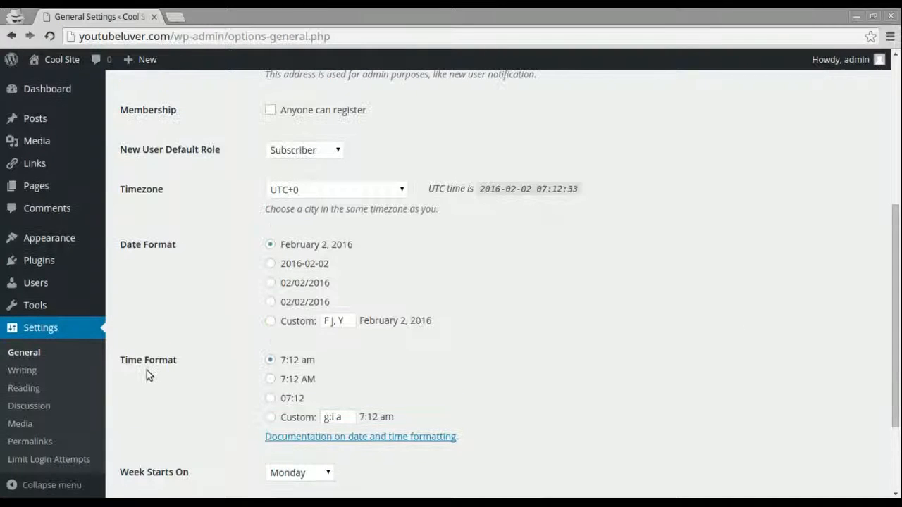
Review Writing Settings: Uncategorized default category, Standard format, rpc.pingomatic.com update service.
click(26, 375)
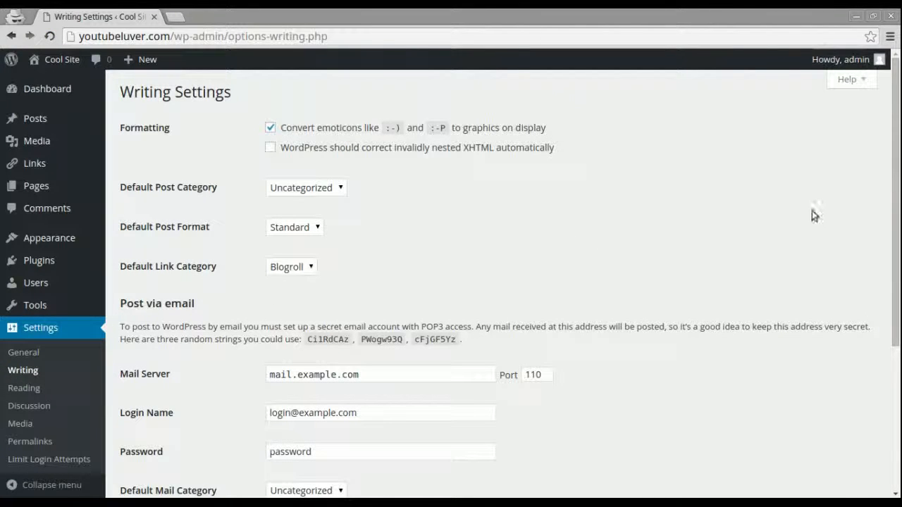
drag(898, 135, 899, 361)
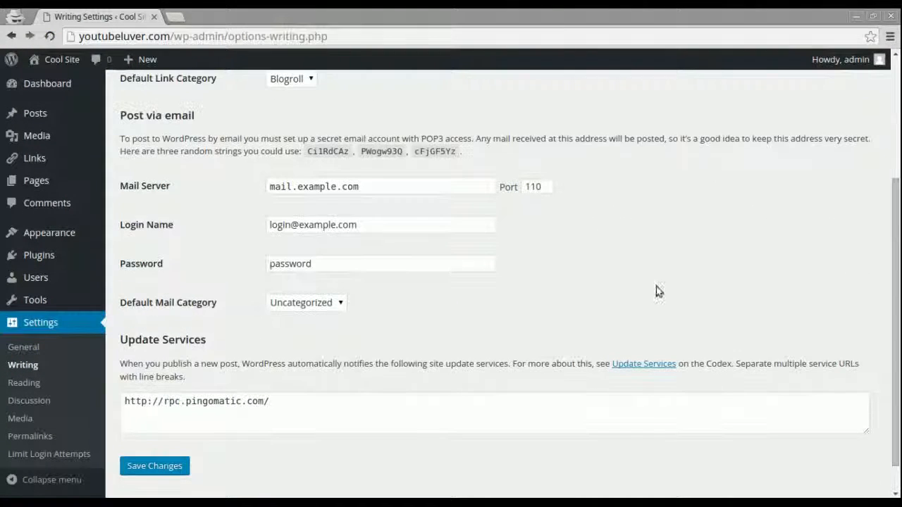
scroll(160, 387, up, 1)
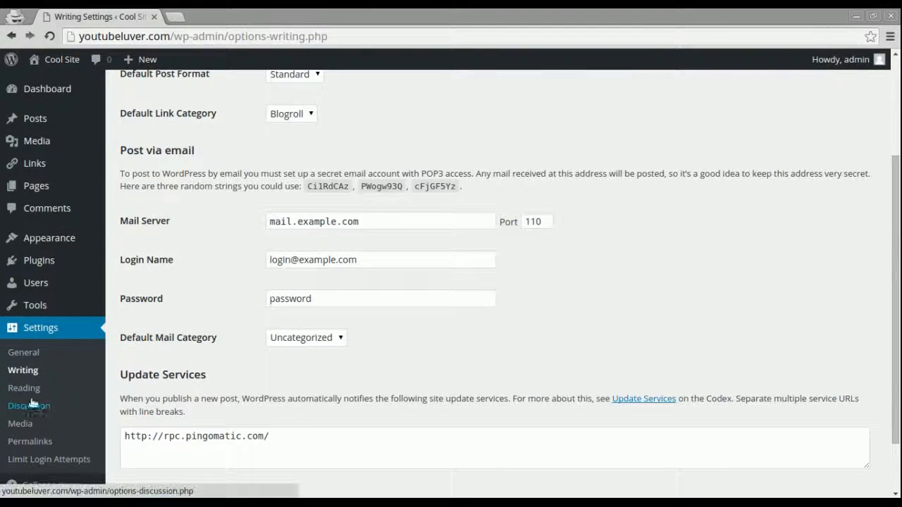
Review Reading Settings: latest posts on front page, 10 posts per page, full-text feed.
click(25, 389)
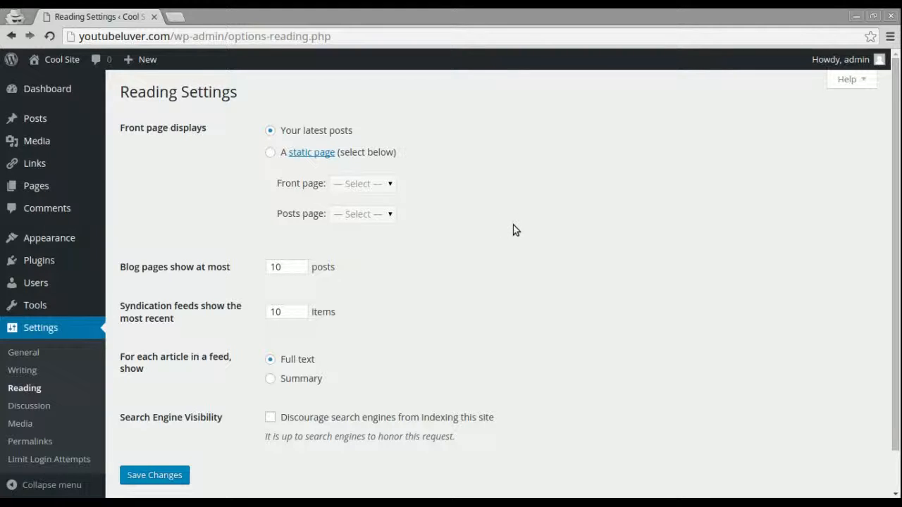
drag(896, 324, 897, 381)
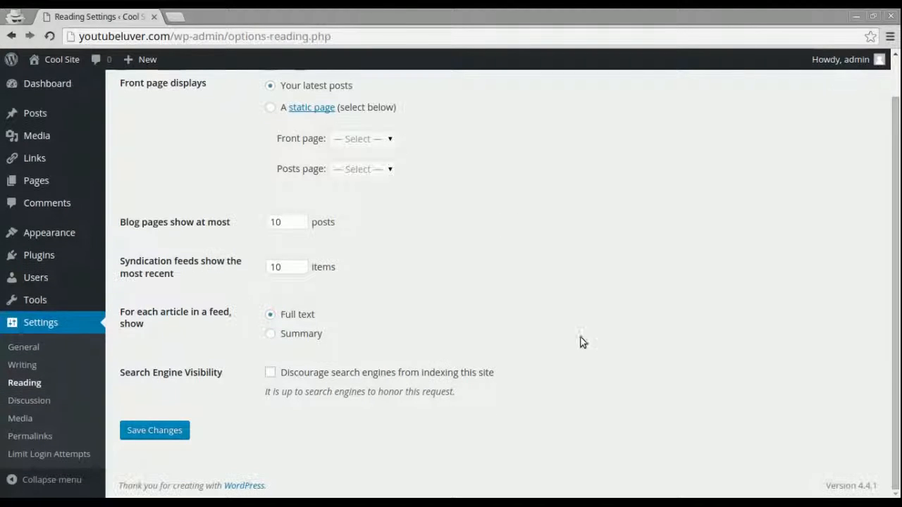
Choose Wavatar (Generated) as the default avatar in Discussion Settings and save.
click(17, 402)
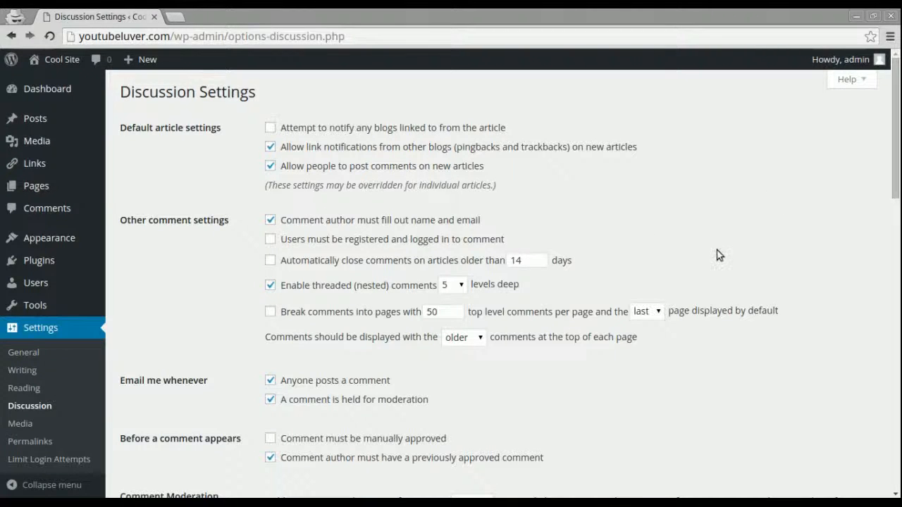
drag(897, 185, 899, 453)
scroll(670, 388, up, 3)
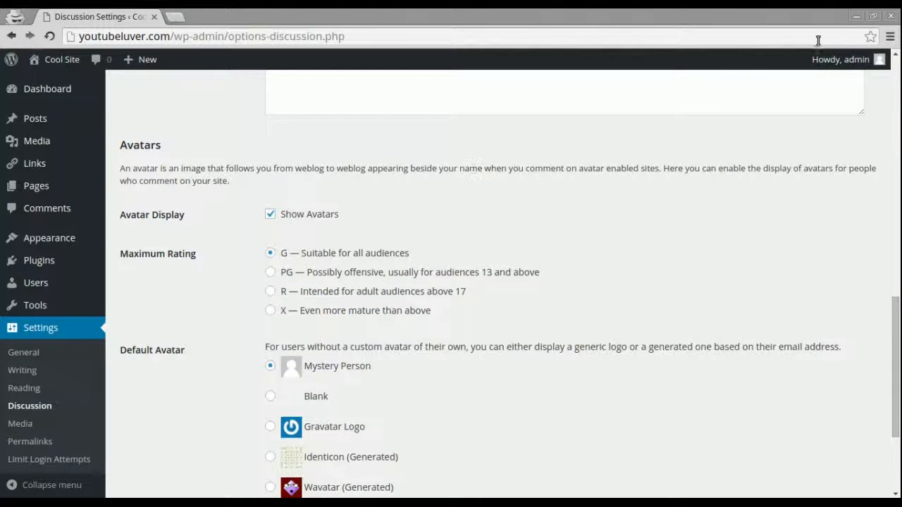
mouse_move(880, 65)
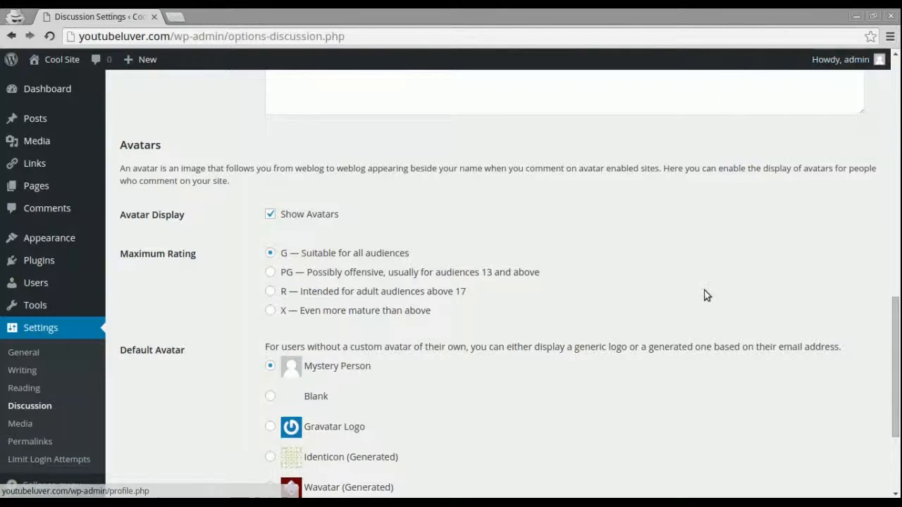
scroll(653, 360, down, 3)
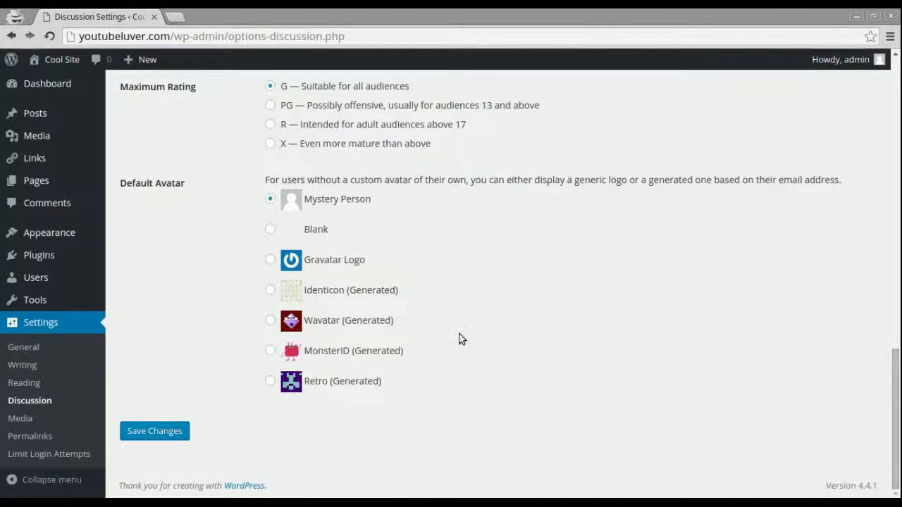
click(271, 321)
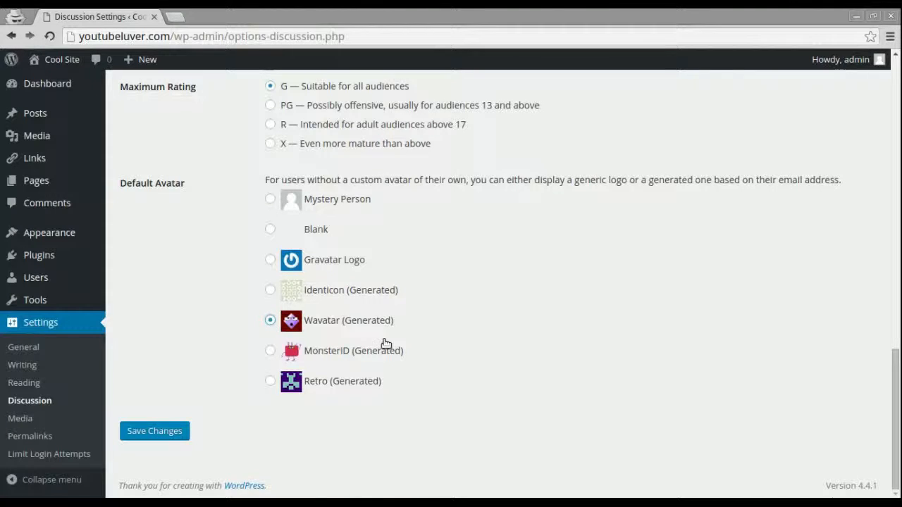
click(160, 437)
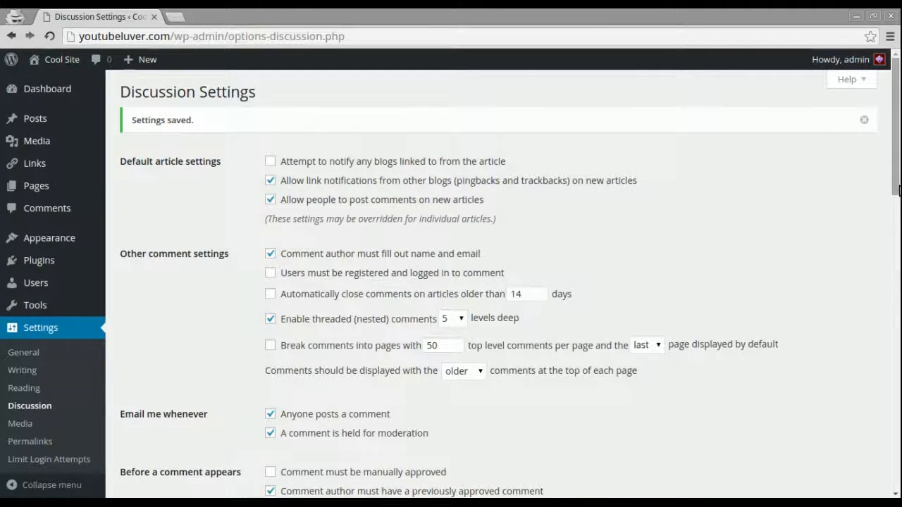
Go to Media Settings, showing 150×150 thumbnail size.
scroll(720, 262, down, 3)
scroll(419, 417, up, 1)
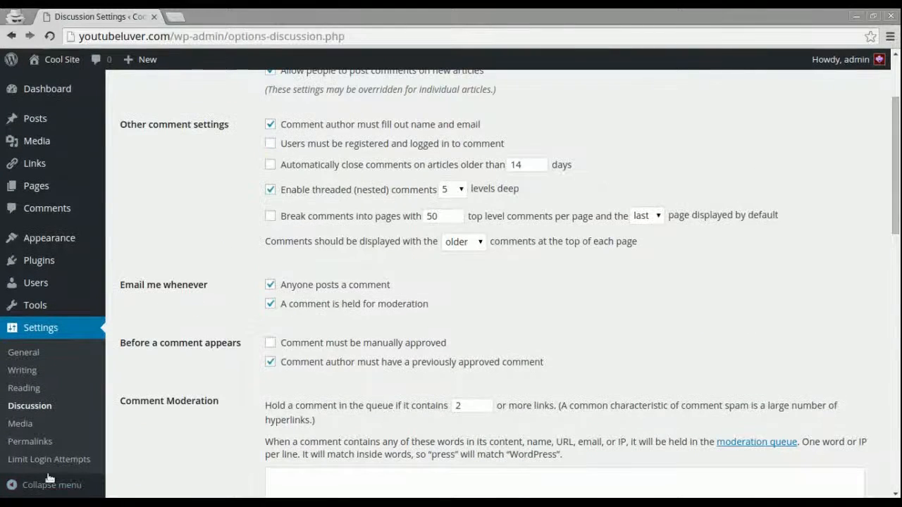
click(28, 423)
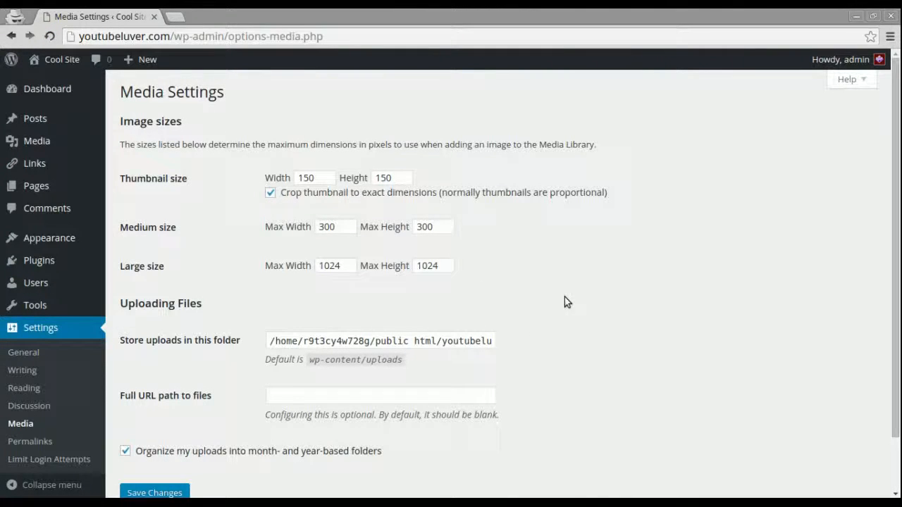
Leave the Media settings as they are and go to the Permalink Settings page.
drag(897, 177, 897, 218)
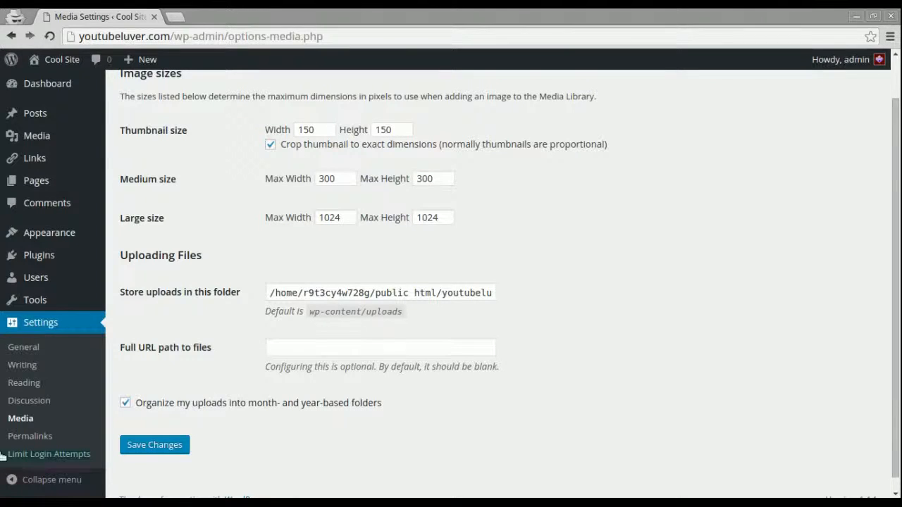
click(30, 437)
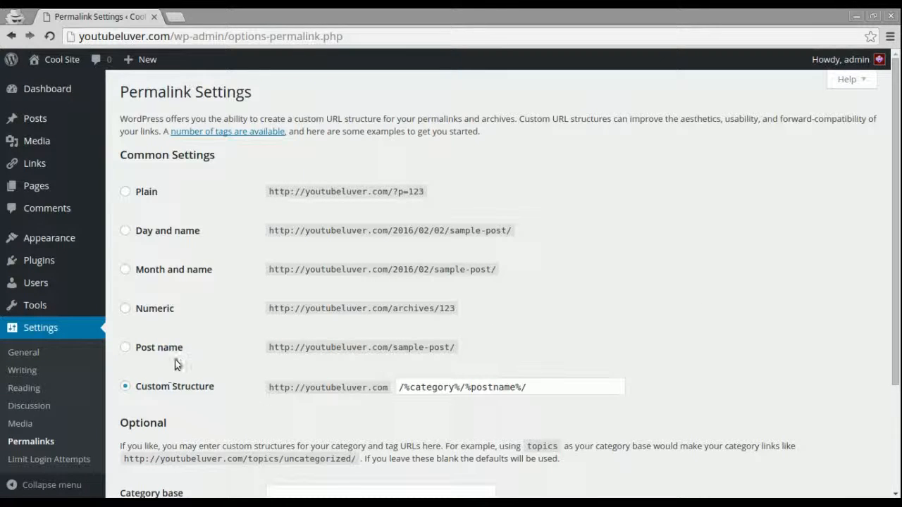
Change permalinks from /%category%/%postname%/ to Post name (/%postname%/) and save.
click(125, 346)
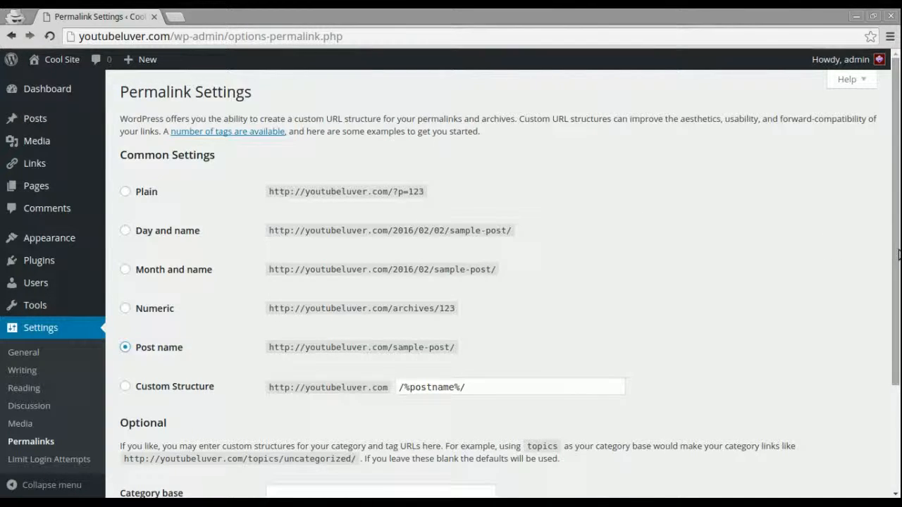
scroll(898, 255, down, 2)
scroll(423, 387, up, 1)
click(167, 468)
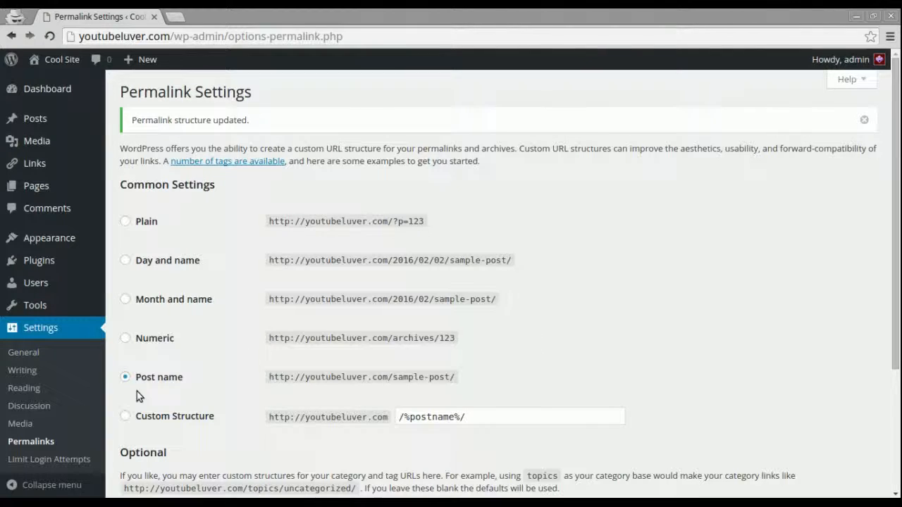
scroll(896, 282, down, 3)
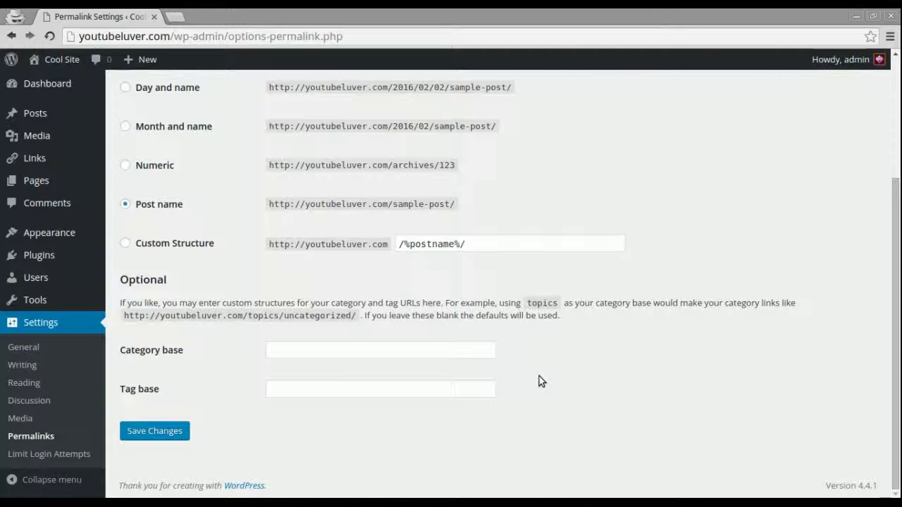
scroll(423, 296, up, 1)
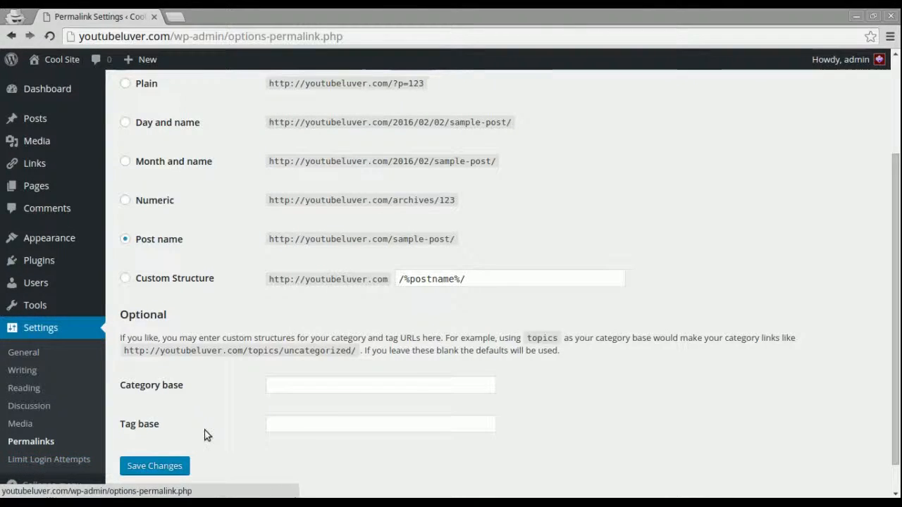
drag(896, 335, 898, 396)
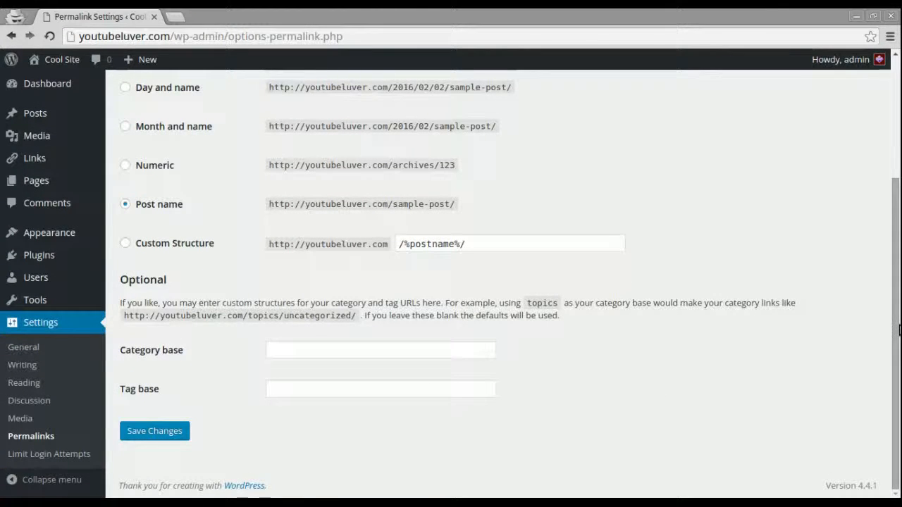
drag(897, 338, 899, 201)
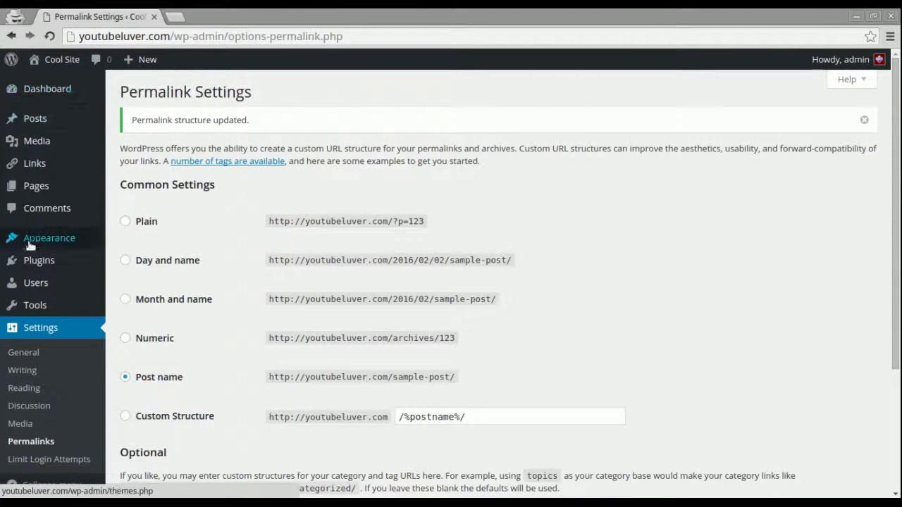
mouse_move(31, 89)
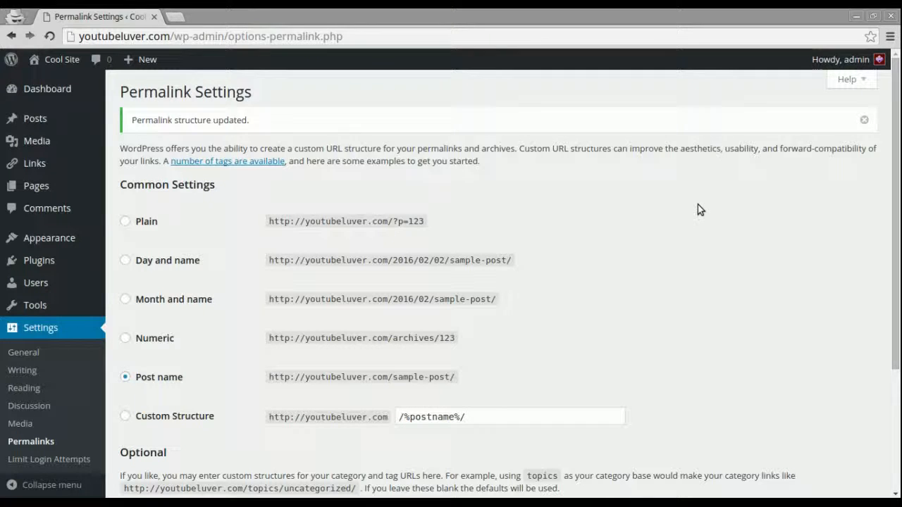
mouse_move(845, 62)
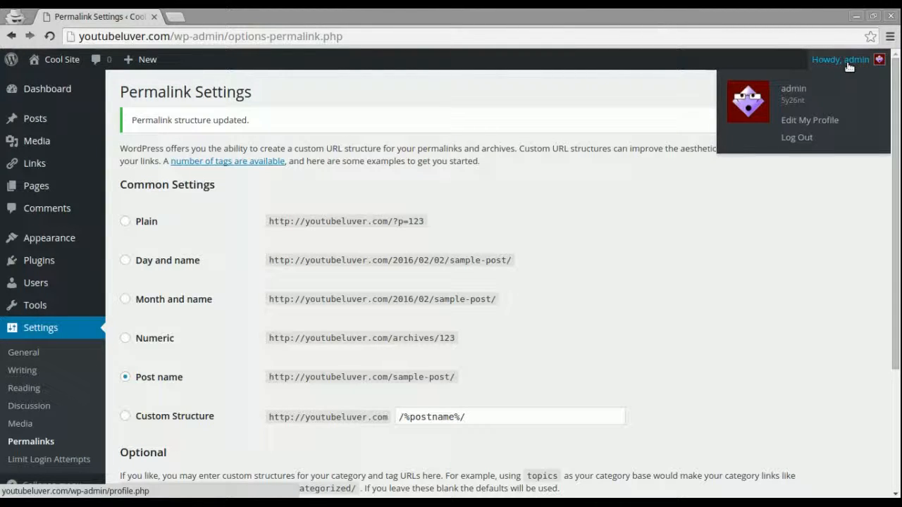
In the profile, replace nickname 'admin' with 'froglegs', display it publicly, and update.
click(808, 123)
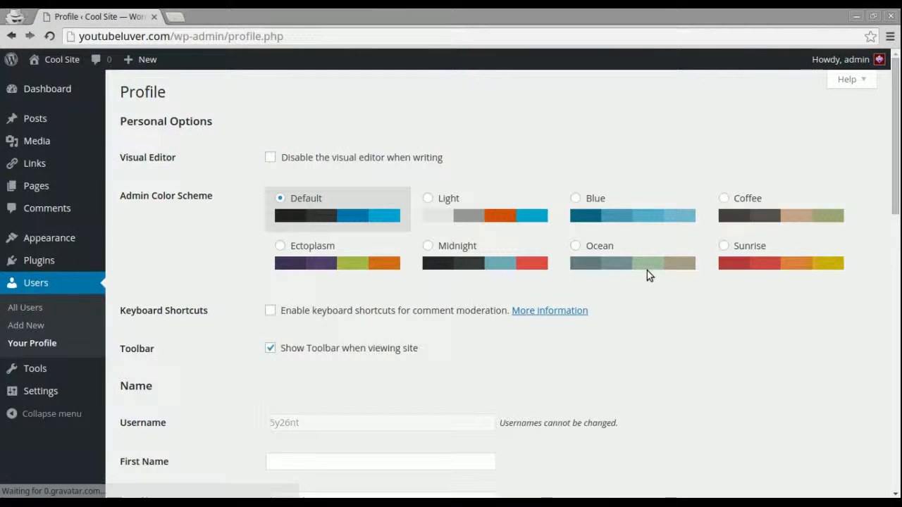
drag(895, 207, 898, 320)
scroll(370, 243, up, 1)
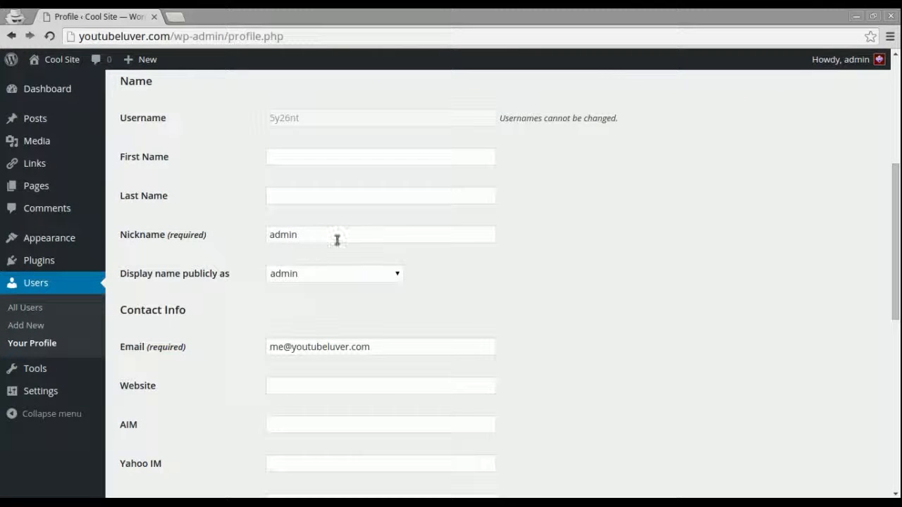
drag(317, 237, 246, 230)
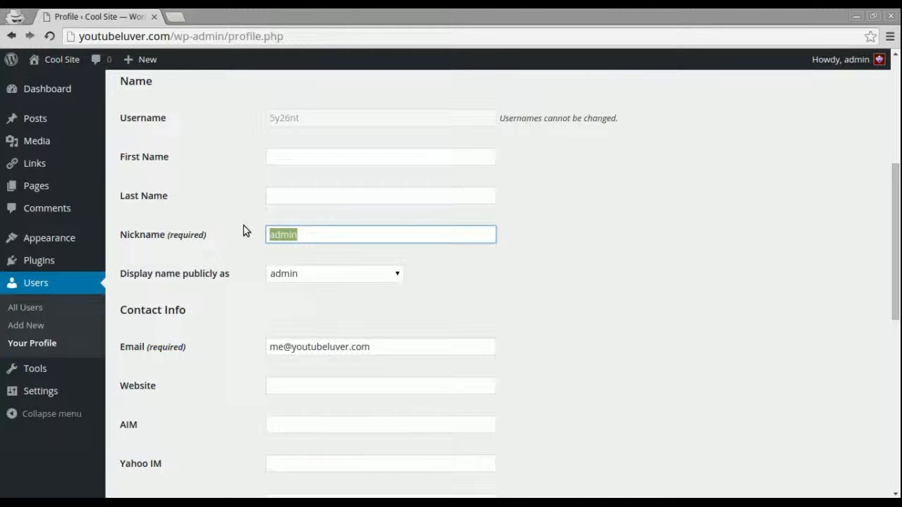
text(froglegs)
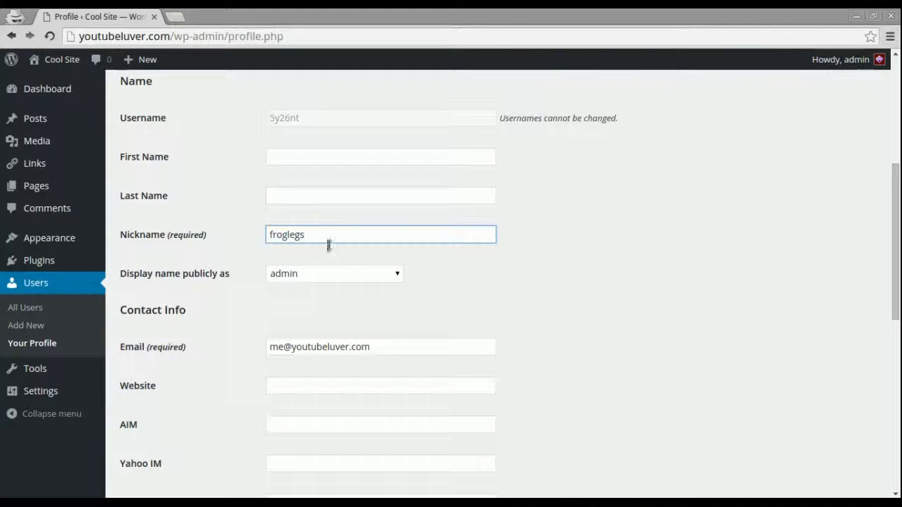
click(355, 278)
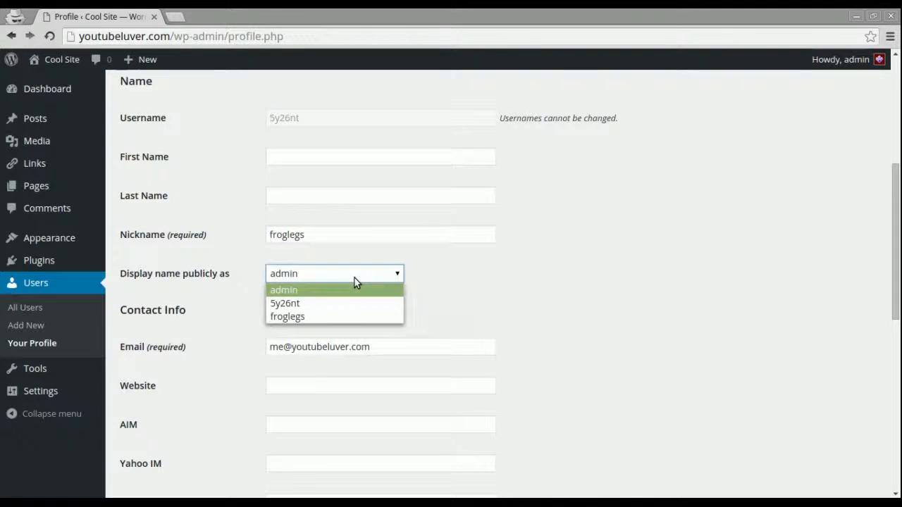
click(318, 314)
drag(894, 298, 894, 403)
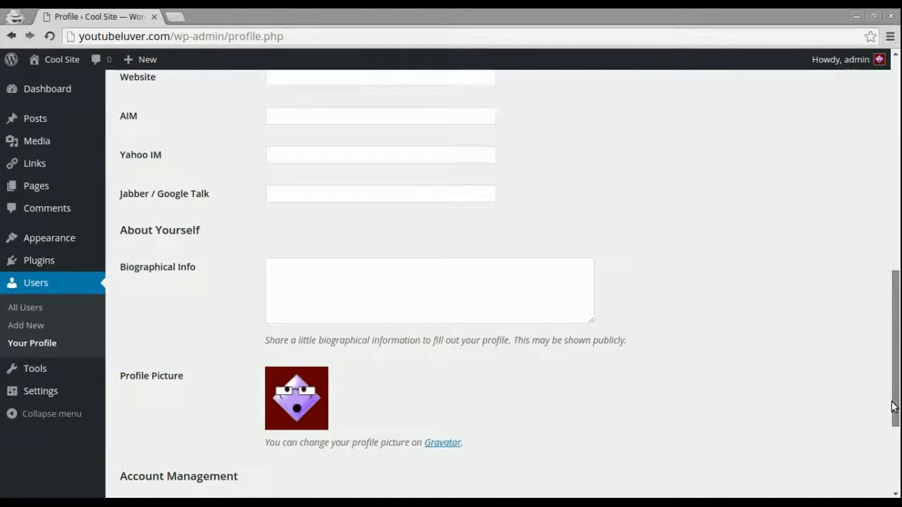
drag(894, 346, 891, 431)
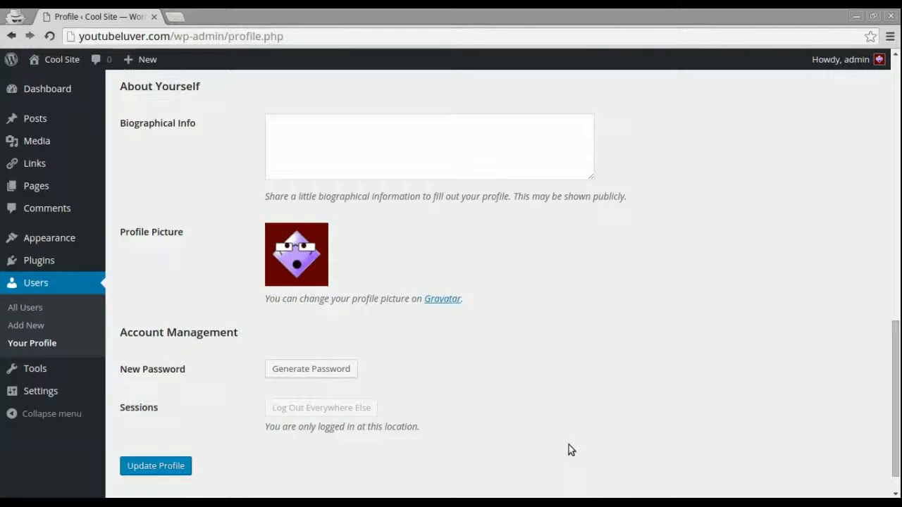
click(159, 468)
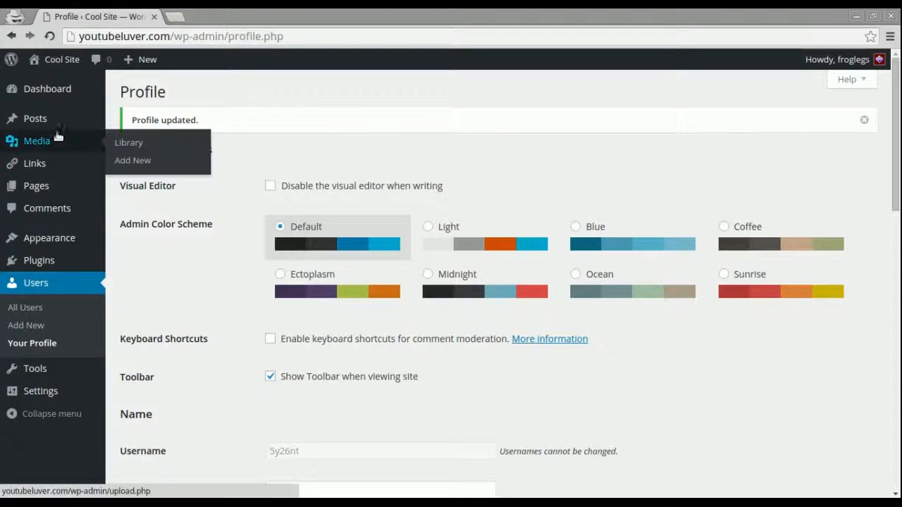
Go to Plugins > Add New and show the Popular plugins list.
mouse_move(39, 262)
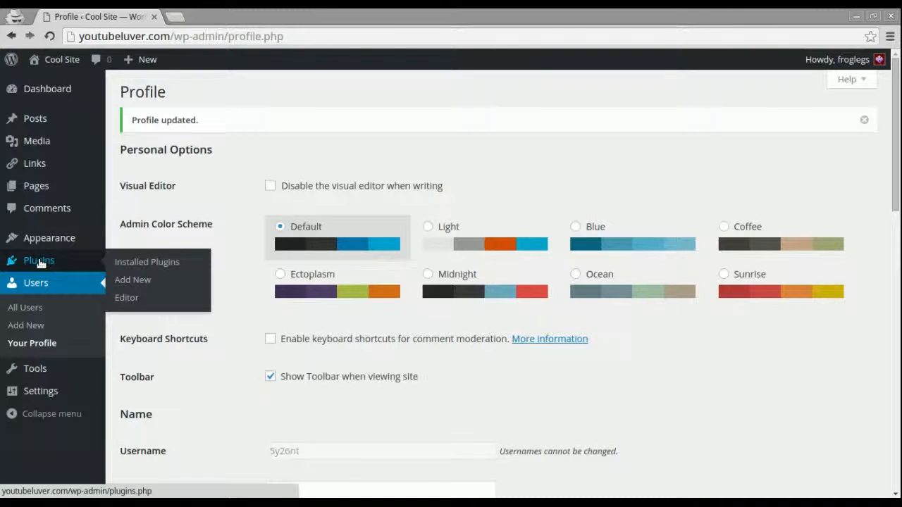
click(135, 281)
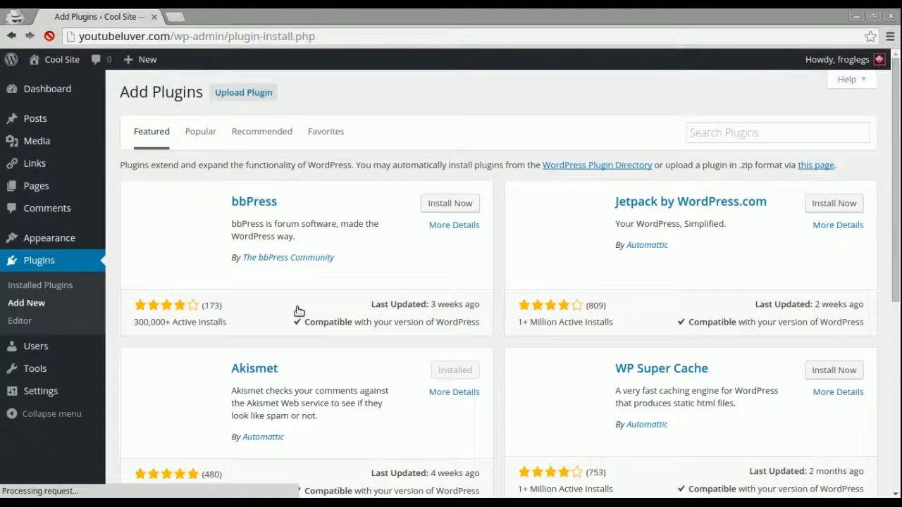
click(742, 129)
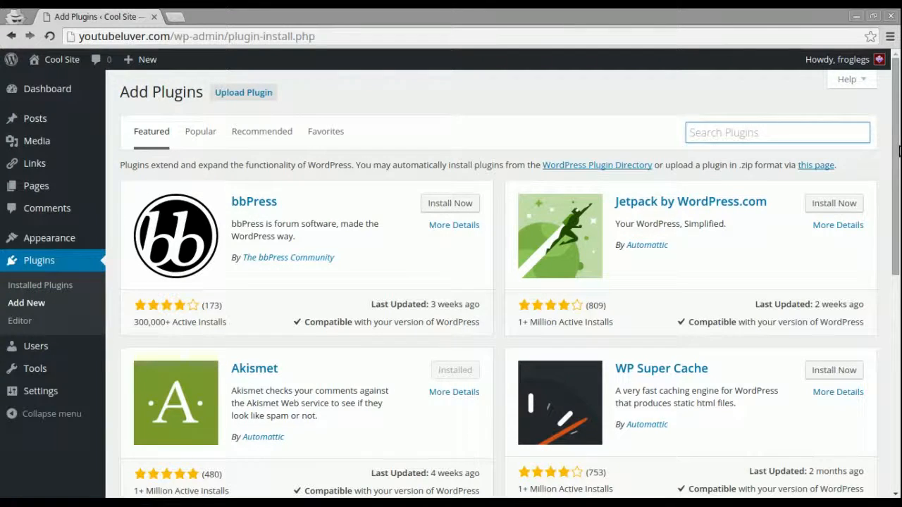
drag(895, 149, 898, 121)
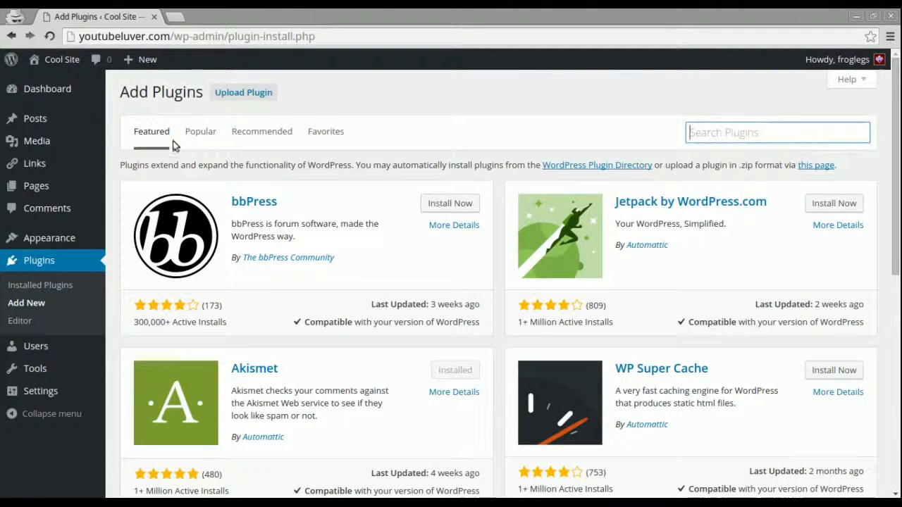
click(197, 142)
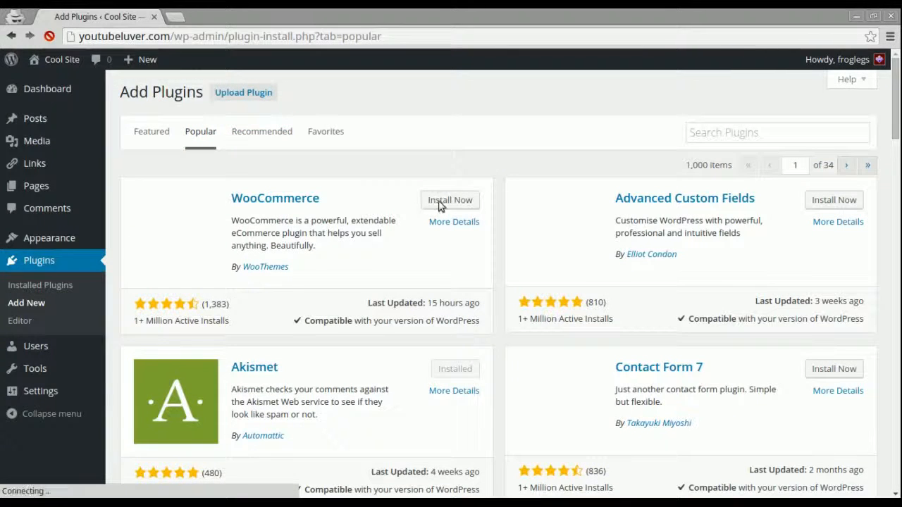
Search the plugin directory for 'wordfence'.
click(774, 134)
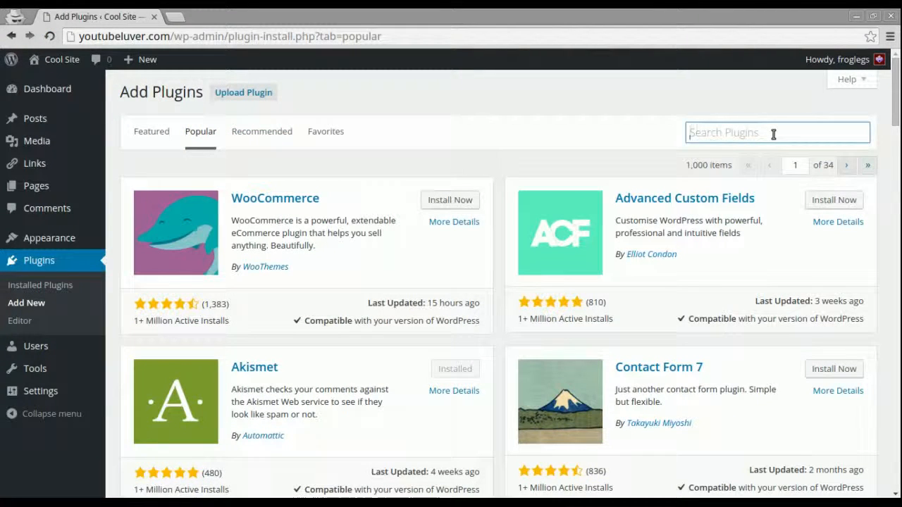
text(wordfence)
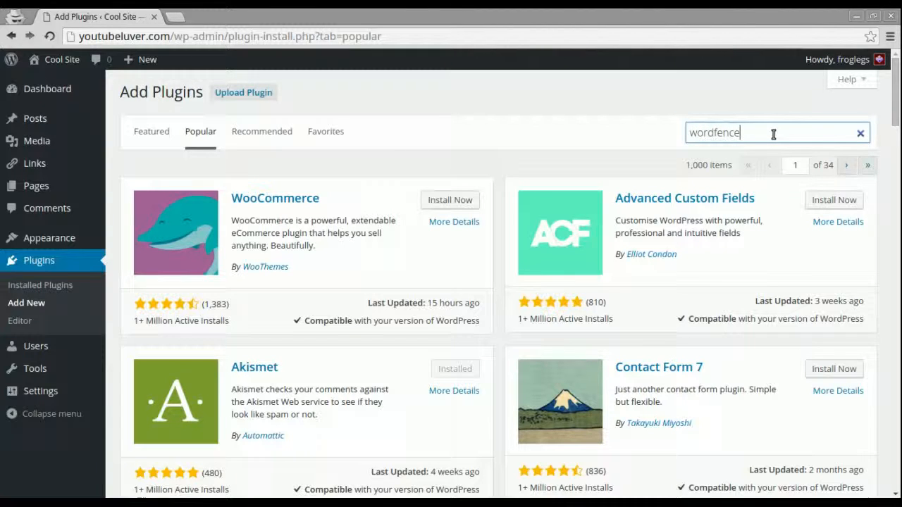
key(Return)
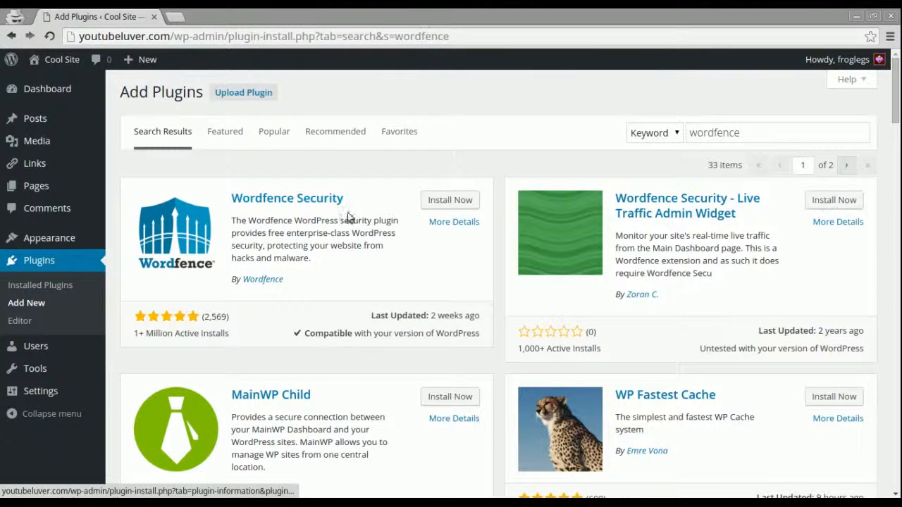
Review Wordfence Security's details, then install it and choose Activate Plugin.
click(437, 224)
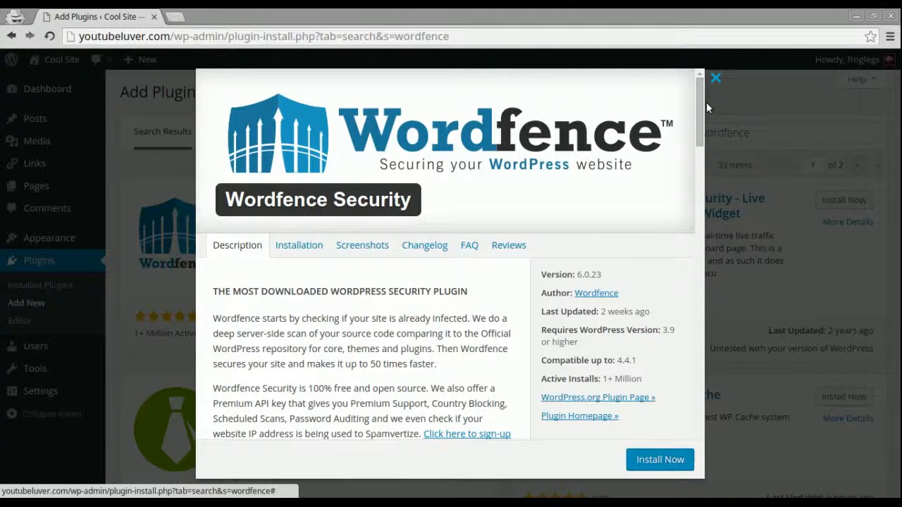
click(716, 79)
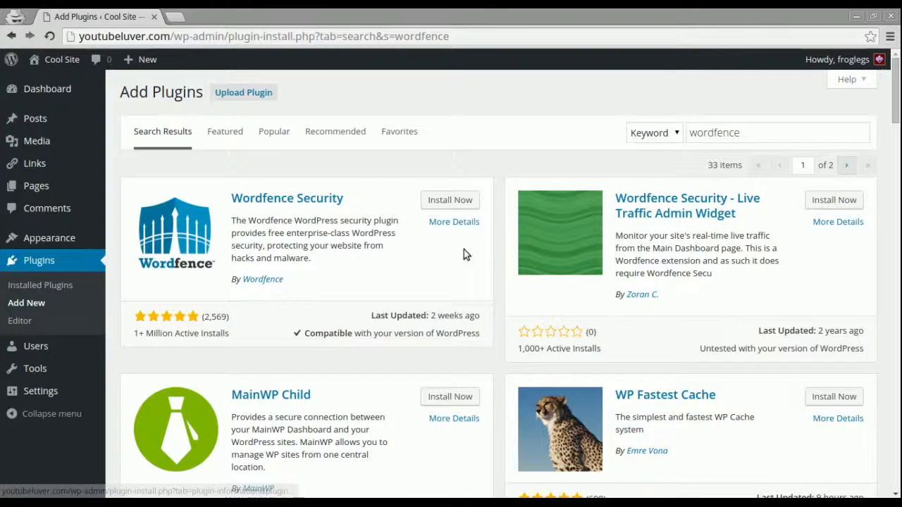
click(445, 203)
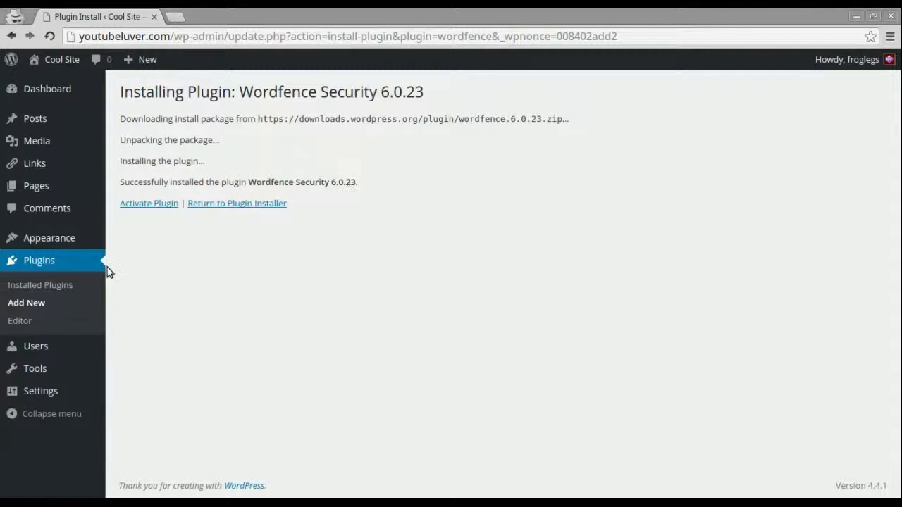
click(142, 203)
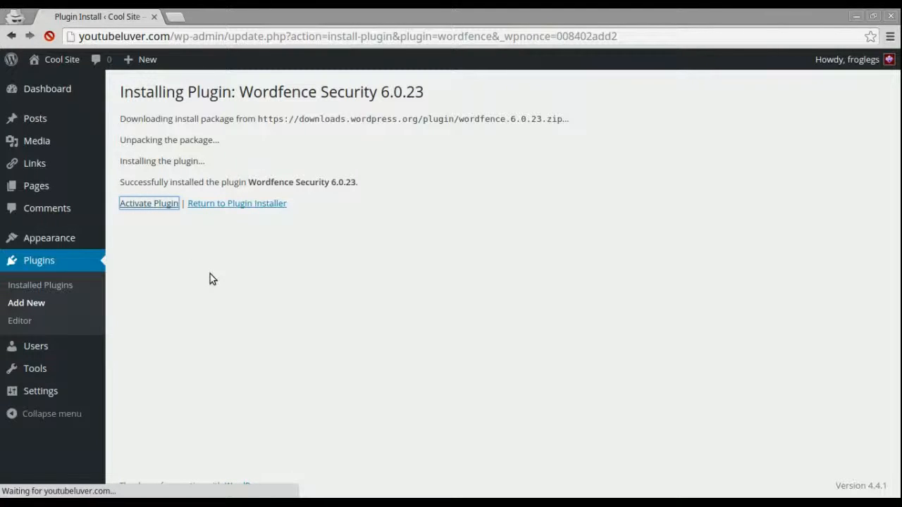
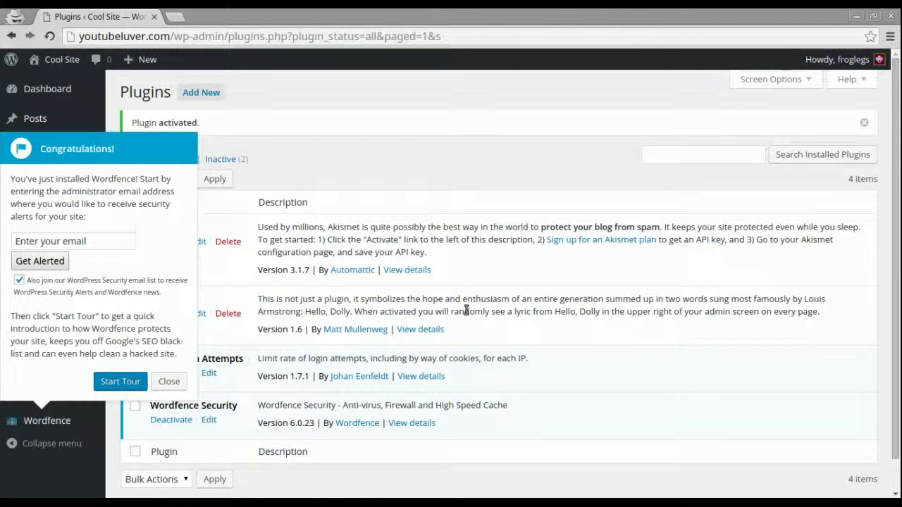
Enter the admin alert email, opt out of the Wordfence mailing list, and start the tour.
click(91, 241)
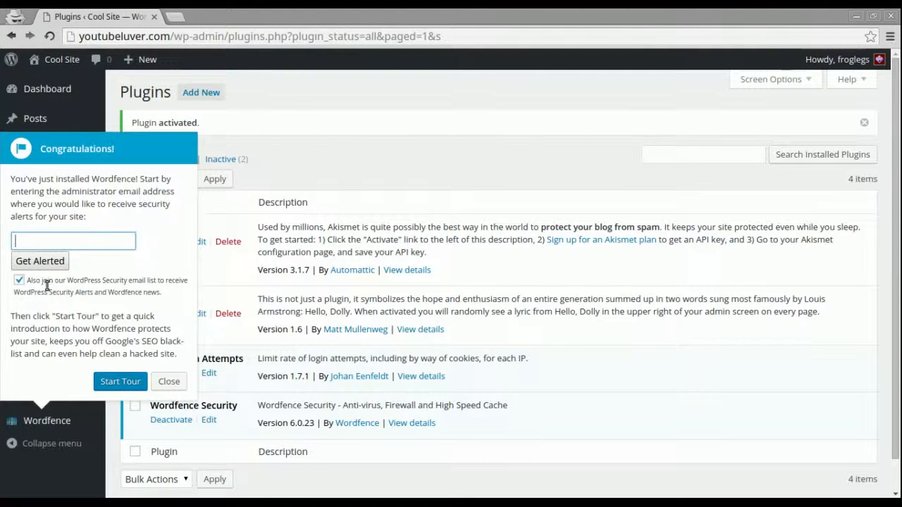
click(19, 280)
click(67, 244)
text(you)
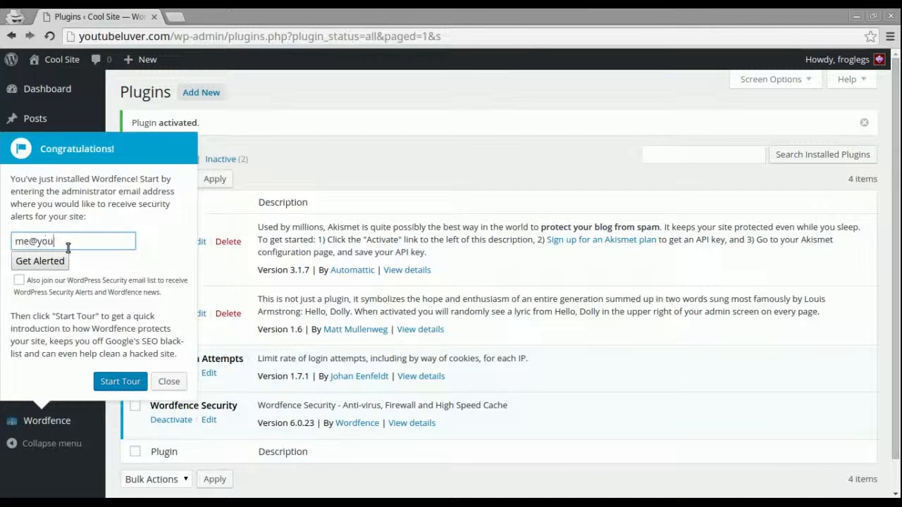
text(tubeluver.)
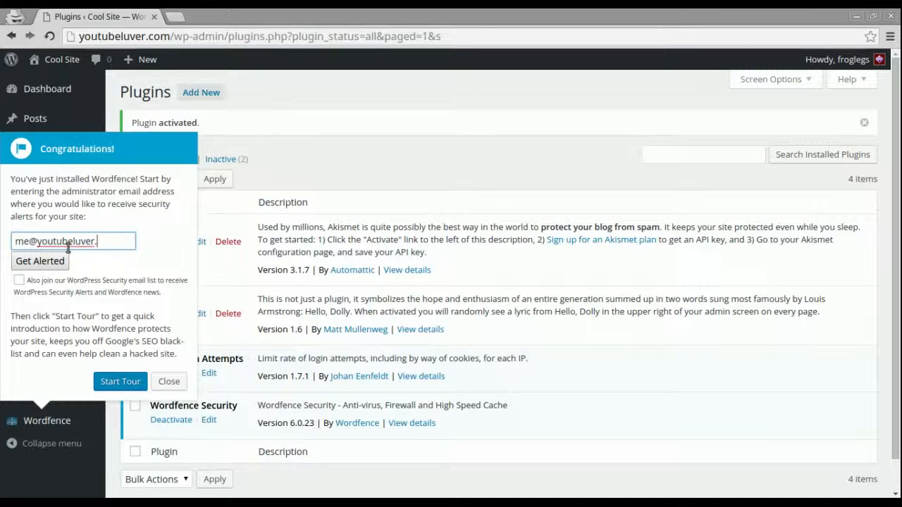
text(com)
click(114, 381)
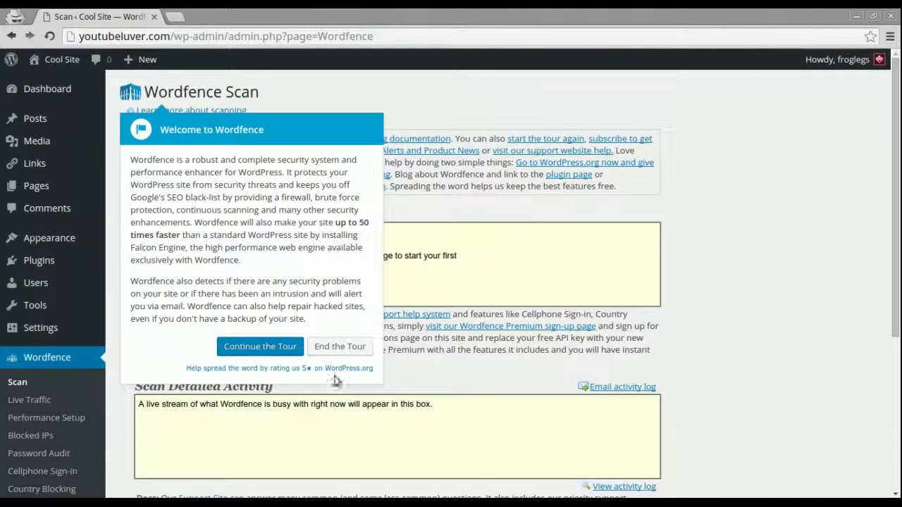
End the Wordfence tour and go to Appearance > Themes.
click(328, 346)
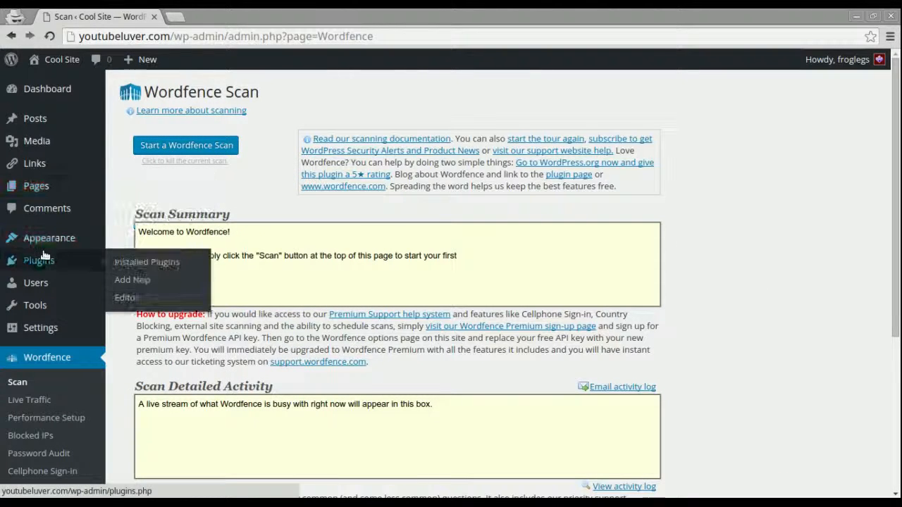
mouse_move(38, 232)
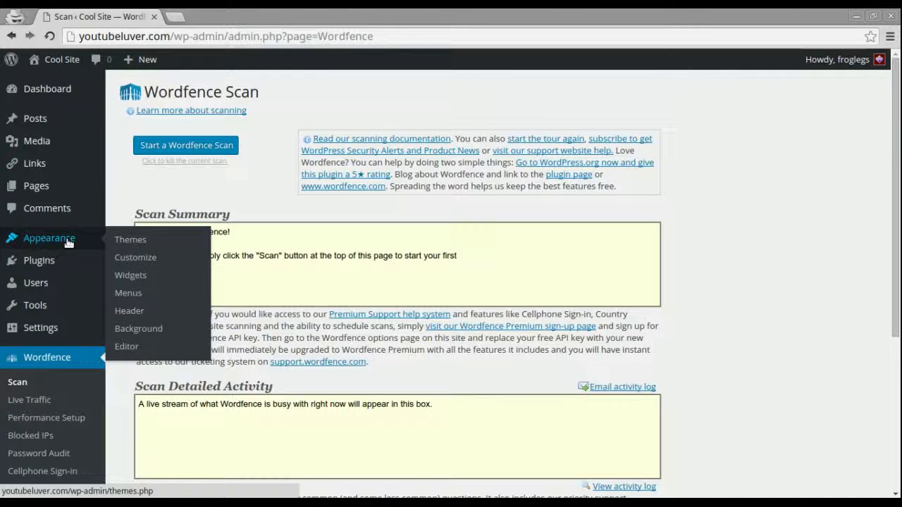
click(119, 243)
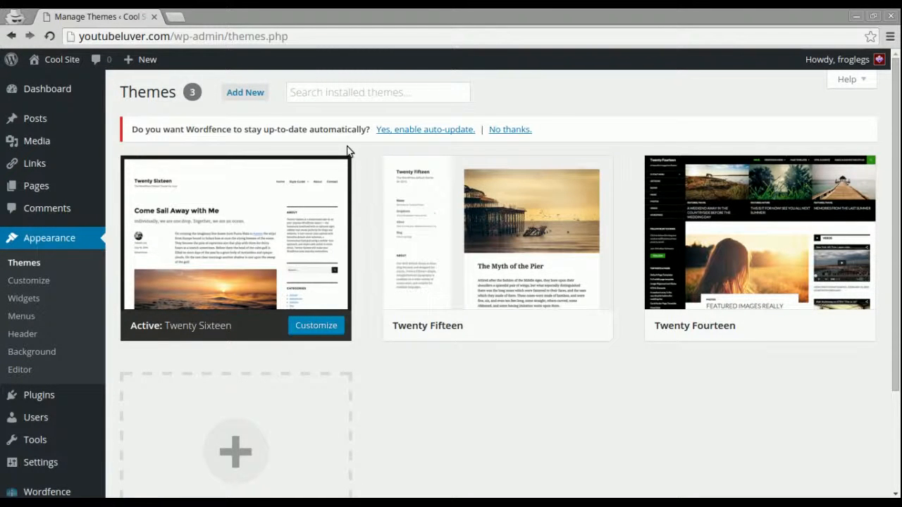
Open Add New themes, scroll the Featured grid, and switch to the Popular list.
click(239, 92)
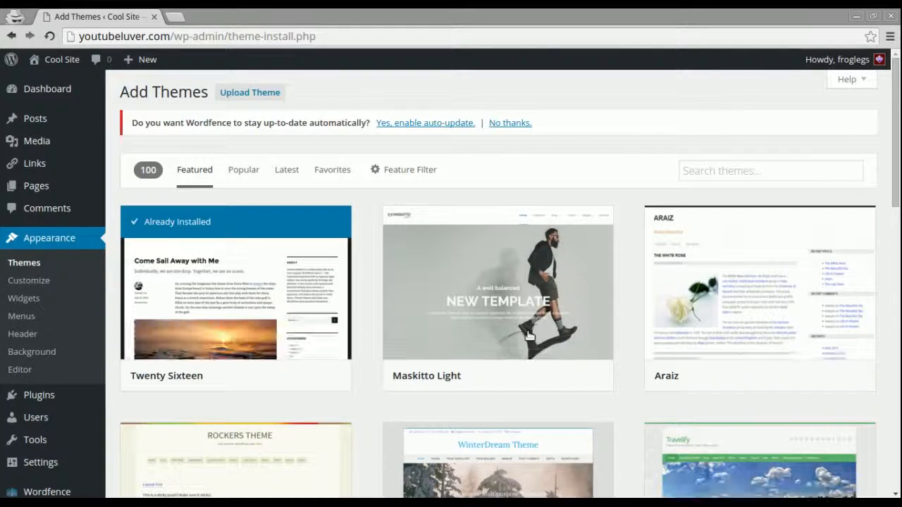
drag(899, 174, 899, 209)
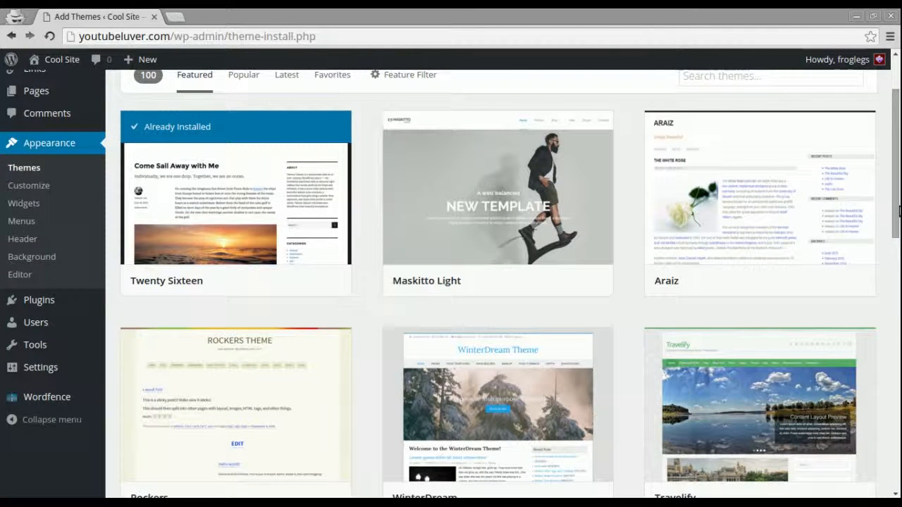
drag(899, 210, 899, 176)
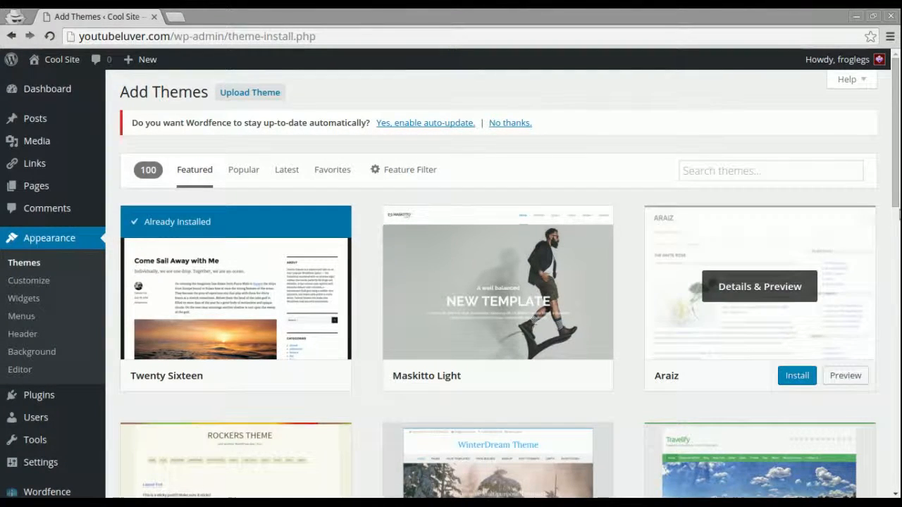
drag(897, 198, 897, 448)
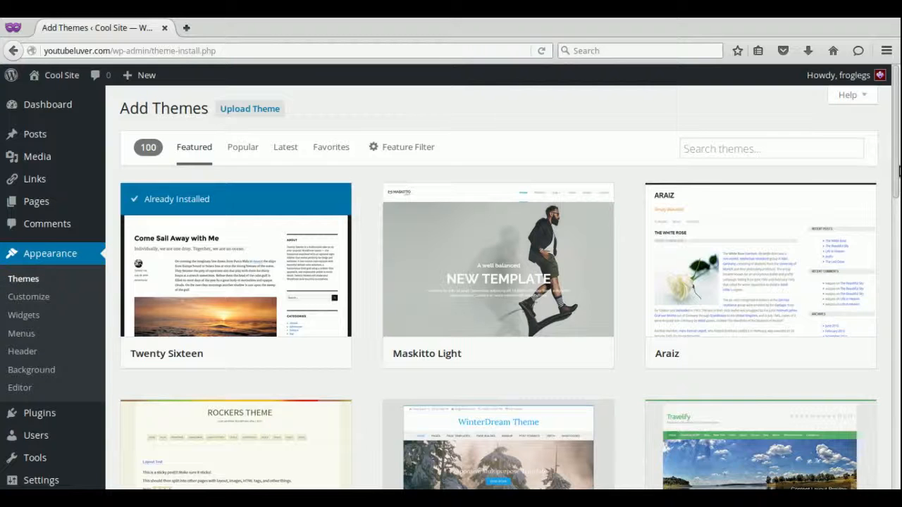
drag(898, 173, 899, 180)
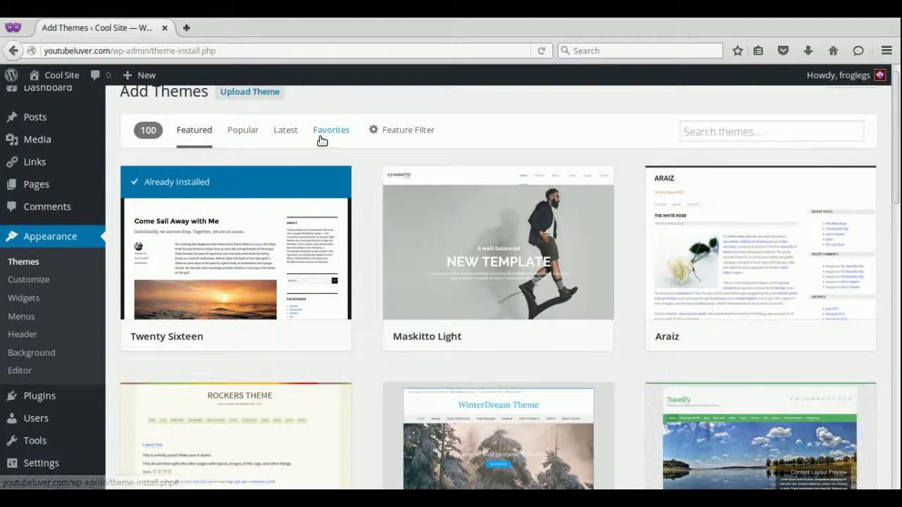
click(248, 133)
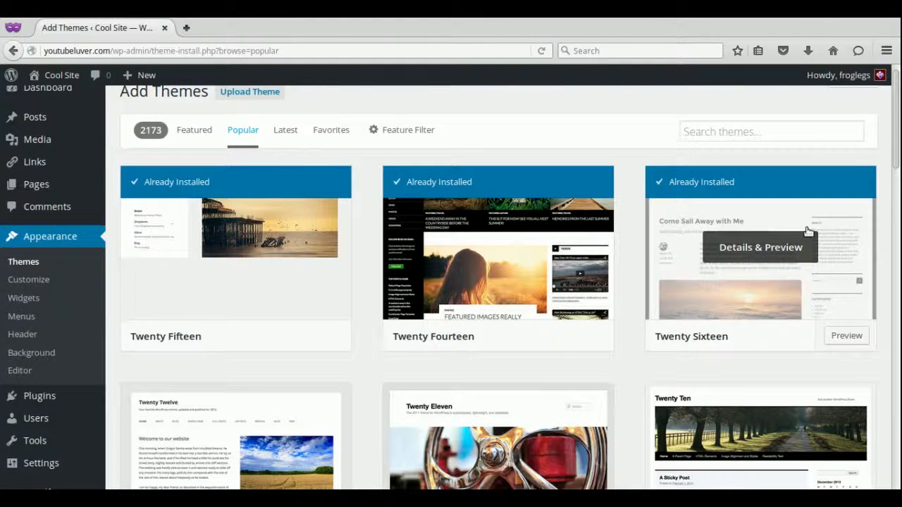
Scroll the Popular themes down to Sydney and install it.
drag(897, 155, 898, 363)
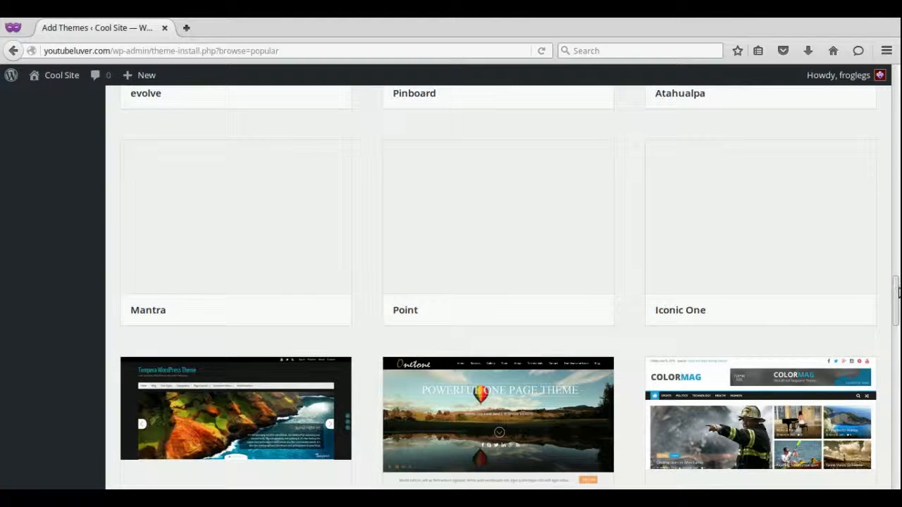
click(896, 251)
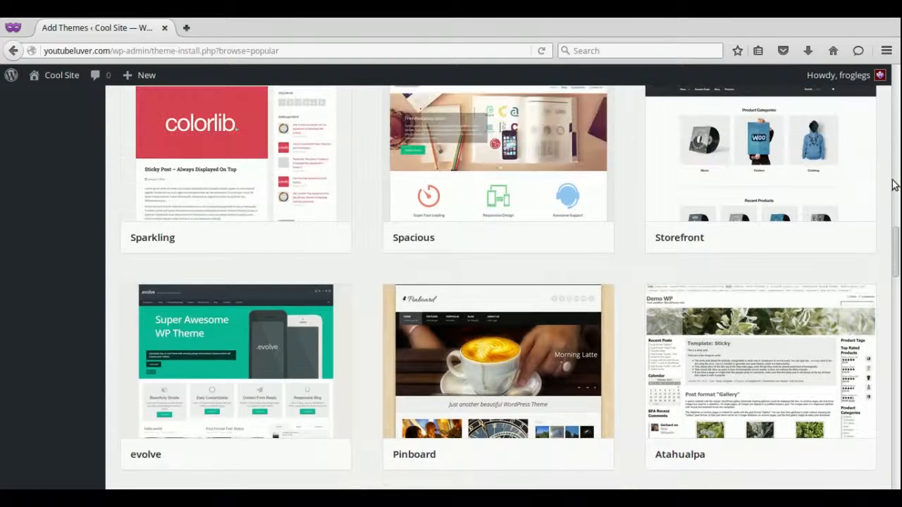
click(894, 183)
mouse_move(761, 389)
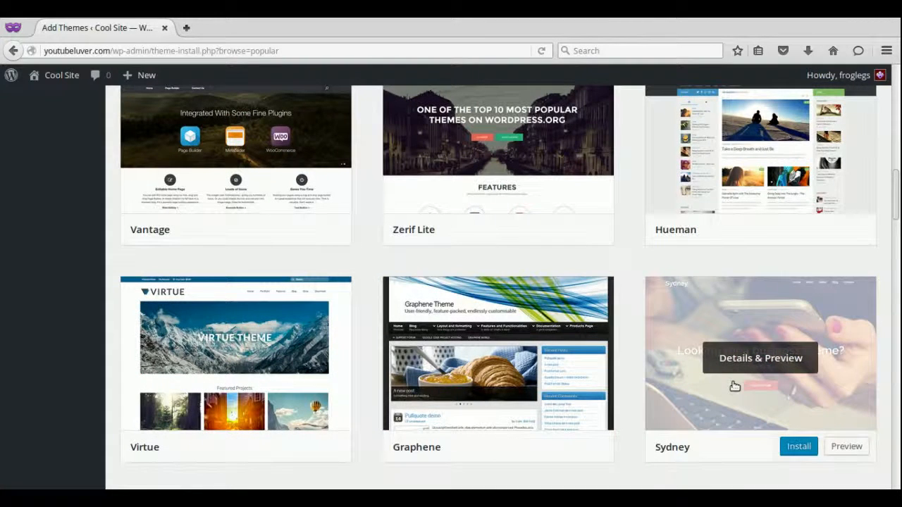
click(799, 449)
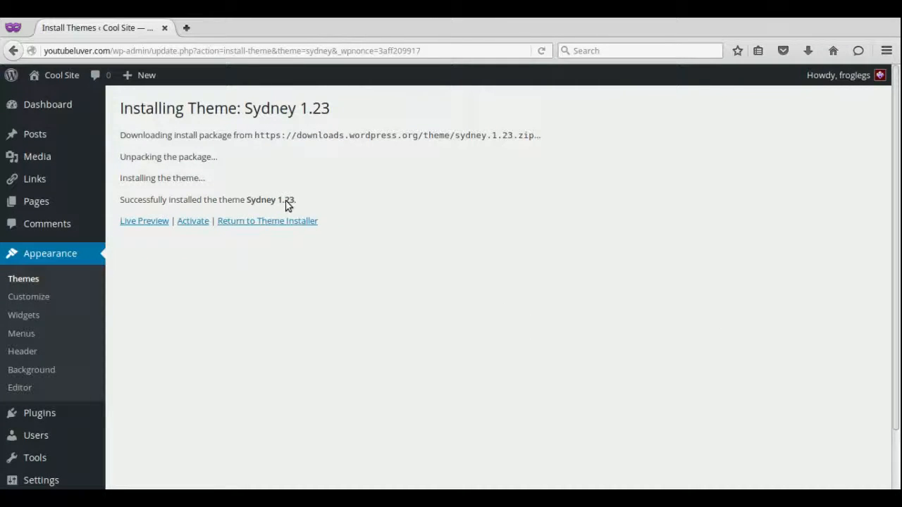
Activate the Sydney theme and bring up the Visit site link's context menu.
click(197, 222)
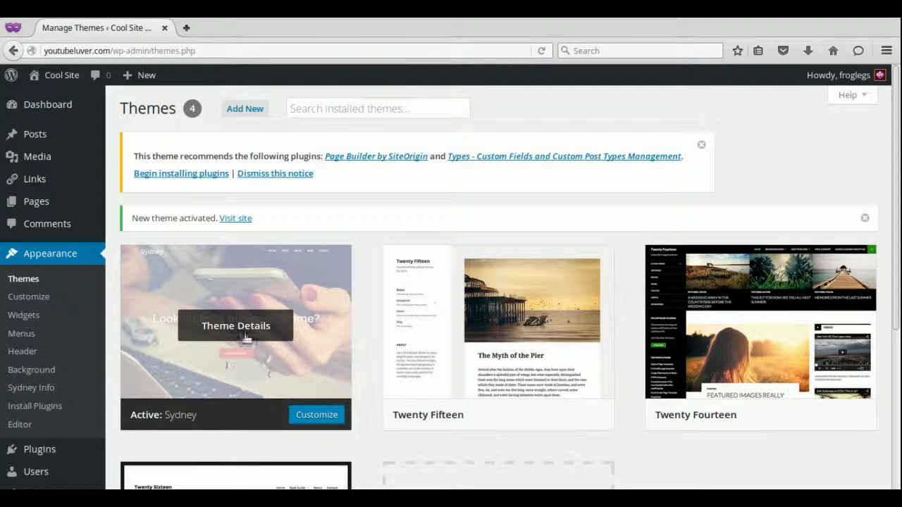
right_click(236, 223)
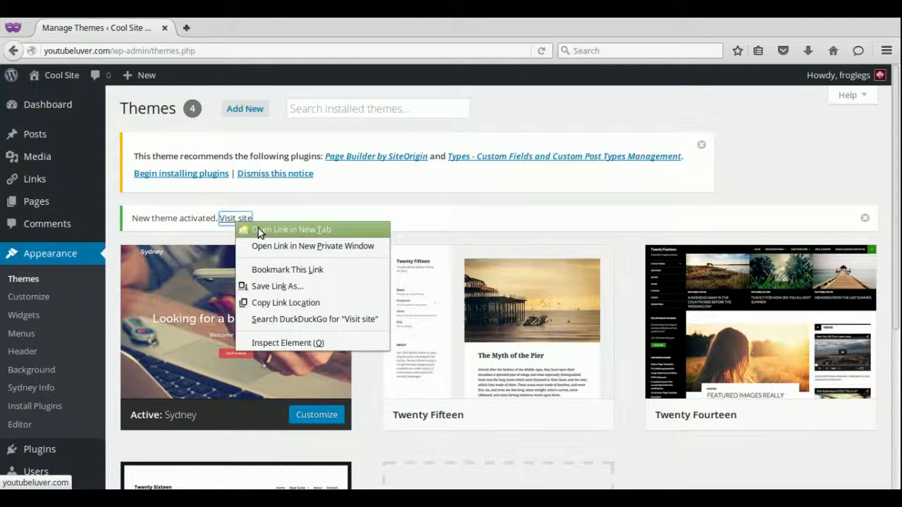
Open the live site in a new tab, scroll Sydney's front page, then return to Manage Themes.
click(258, 231)
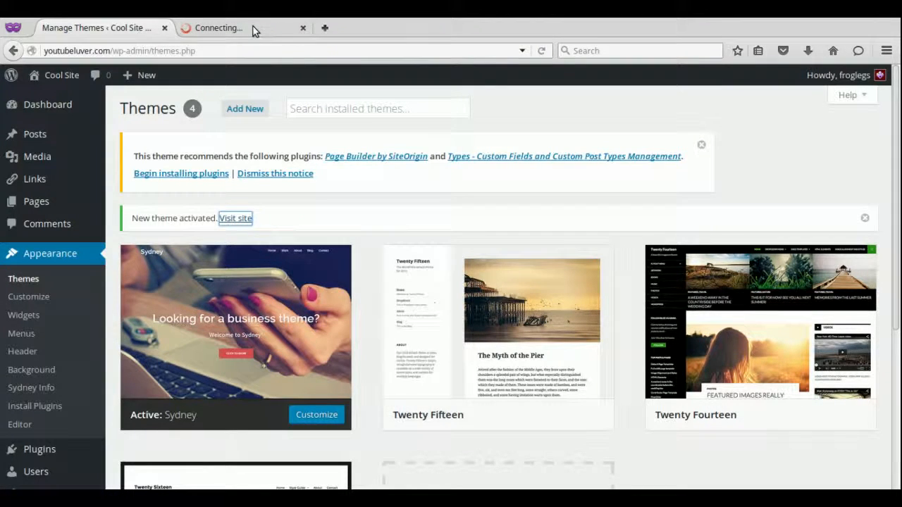
click(253, 30)
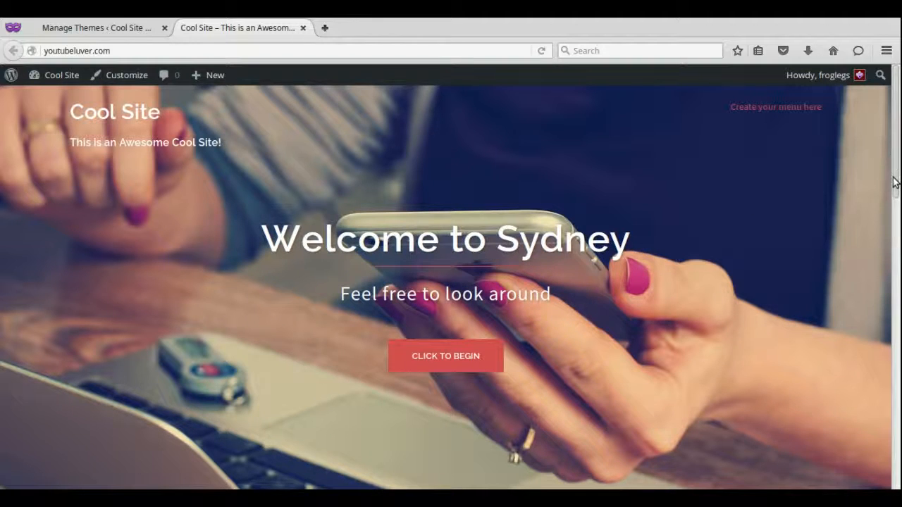
drag(896, 179, 895, 212)
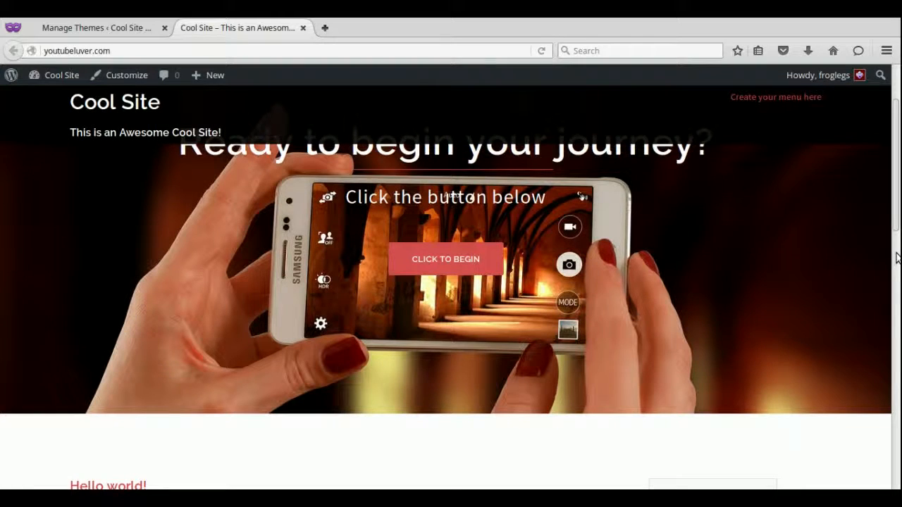
drag(897, 255, 897, 320)
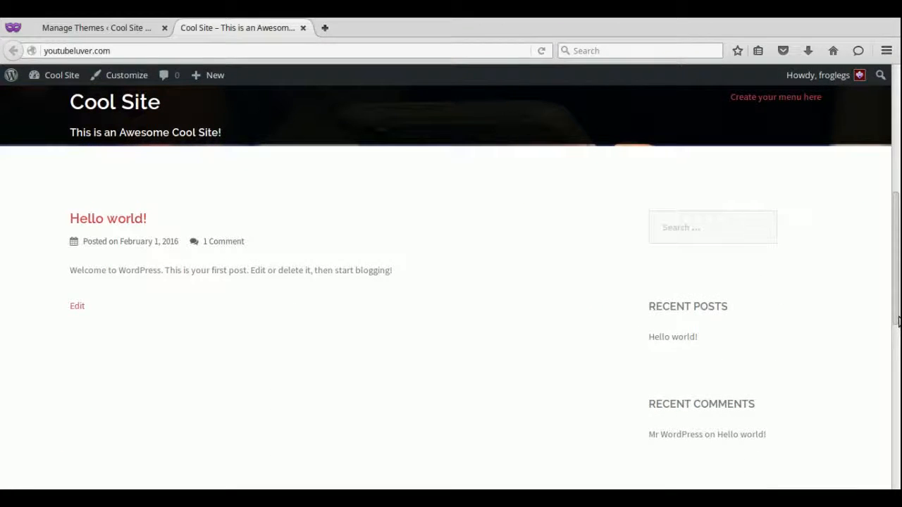
drag(897, 321, 899, 191)
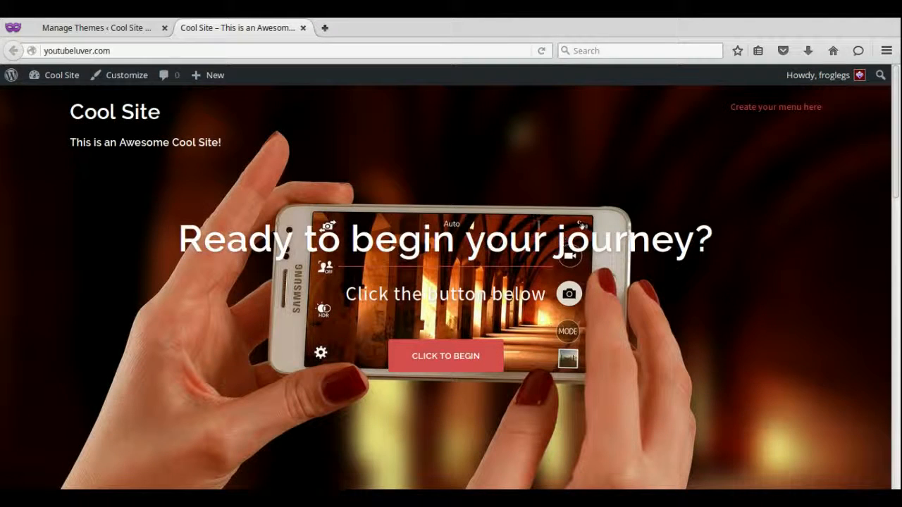
click(114, 28)
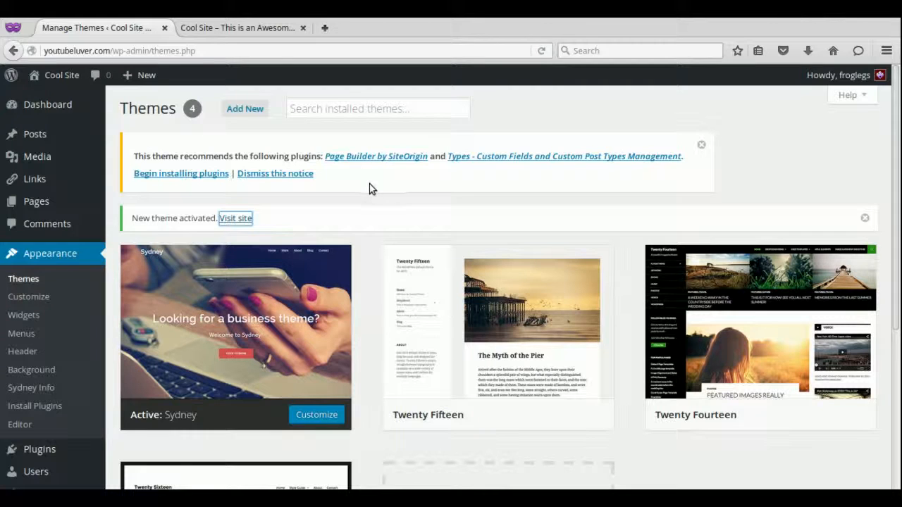
click(220, 26)
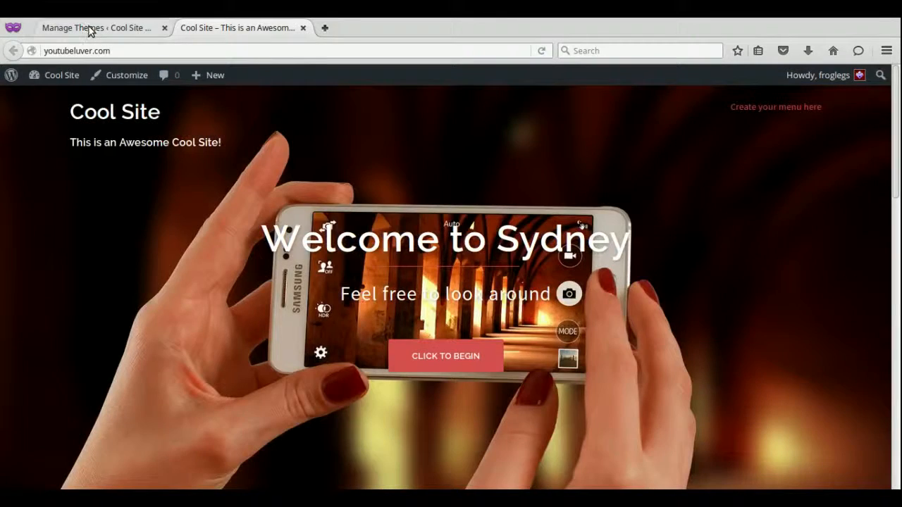
click(91, 31)
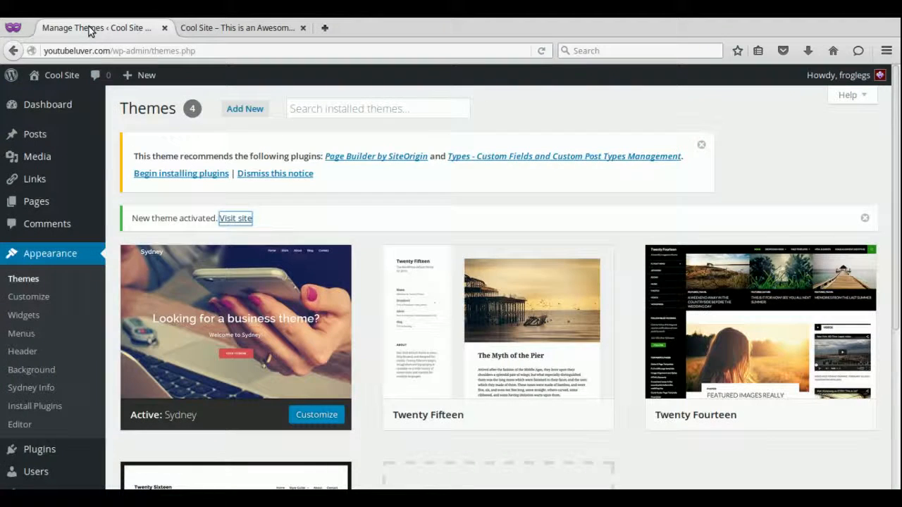
Open pixabay.com in a new browser tab.
click(325, 29)
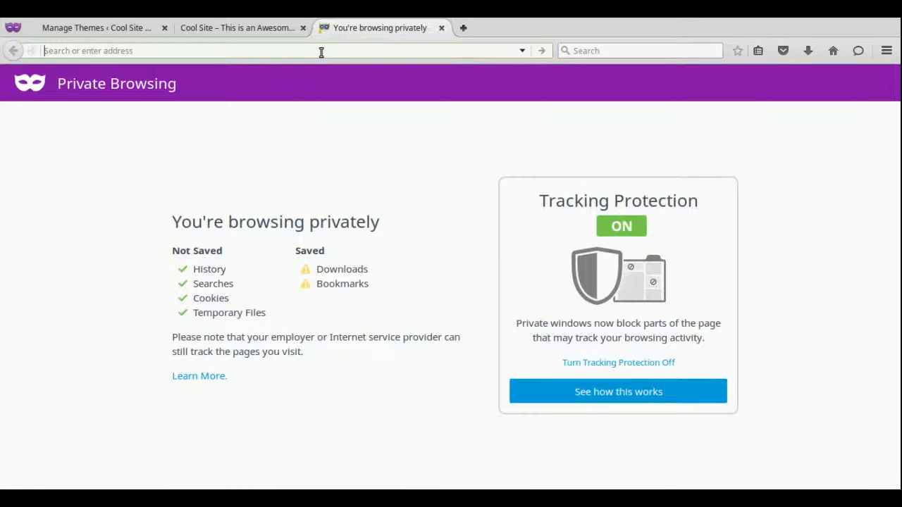
text(pixabay.com/)
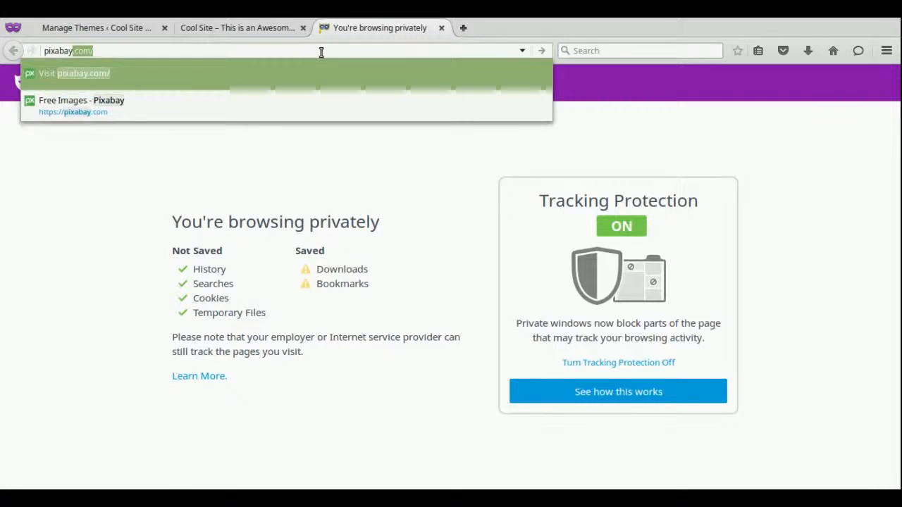
key(Return)
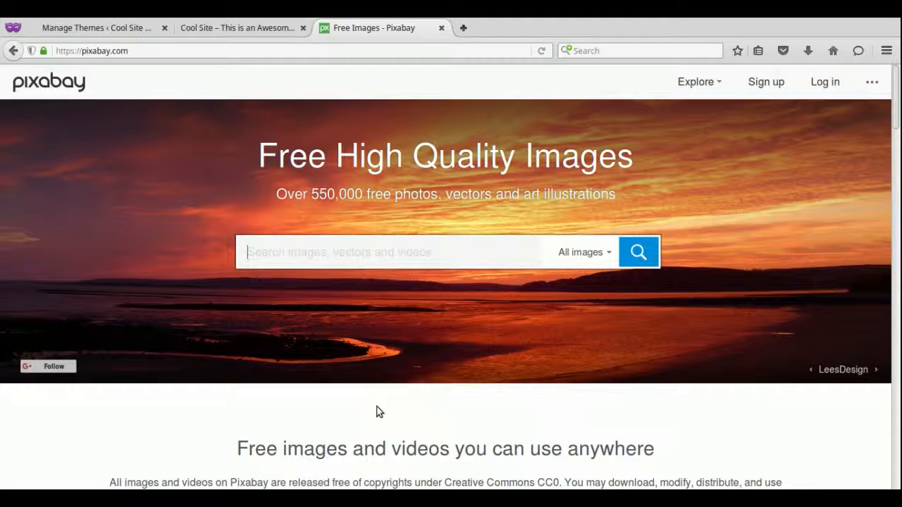
Search Pixabay for 'beaches'.
click(428, 238)
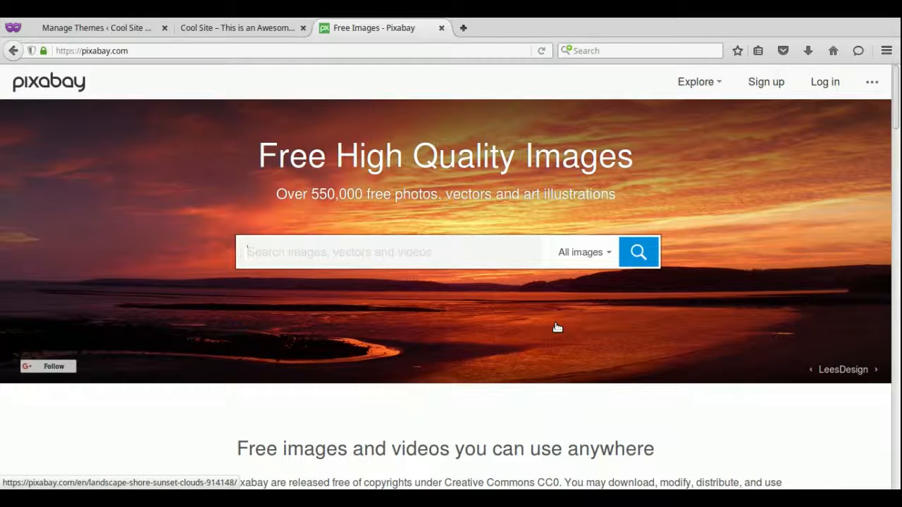
text(beaches)
key(Return)
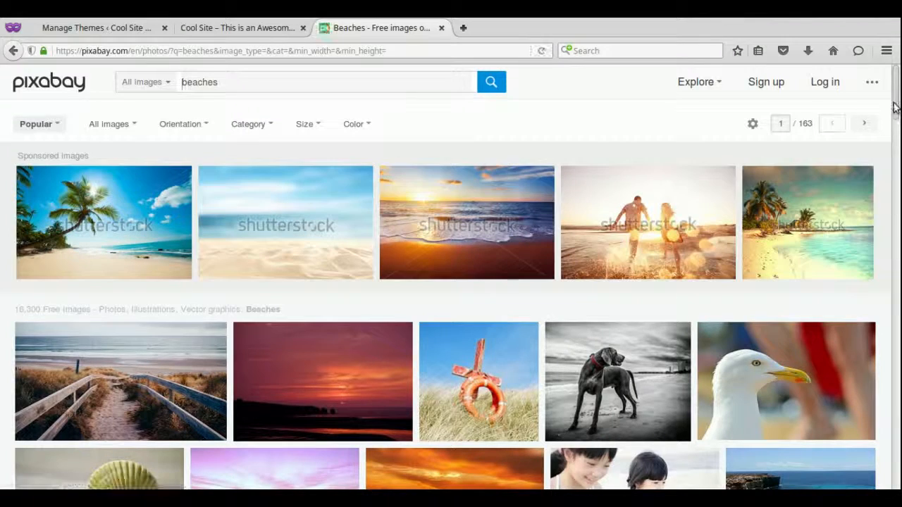
Scroll the beaches results and open the red hermit crab on sand photo.
scroll(893, 106, down, 2)
scroll(895, 111, up, 2)
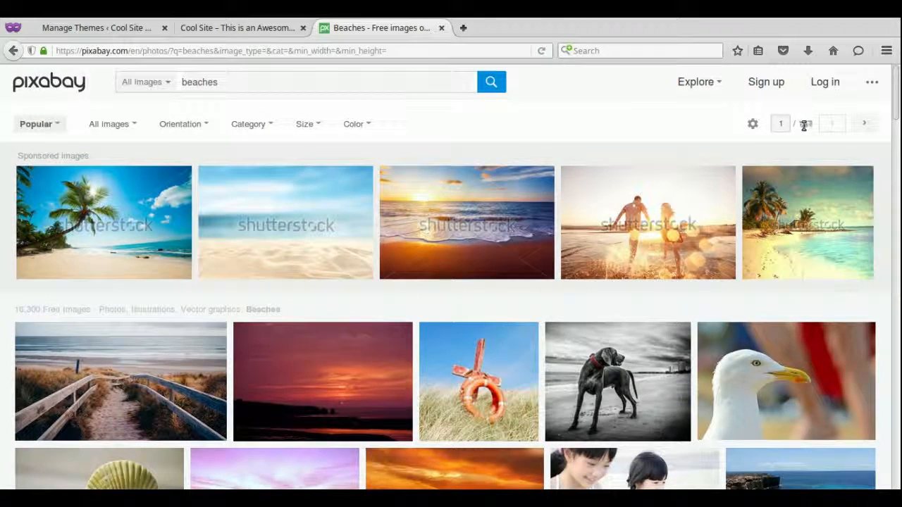
drag(893, 120, 899, 424)
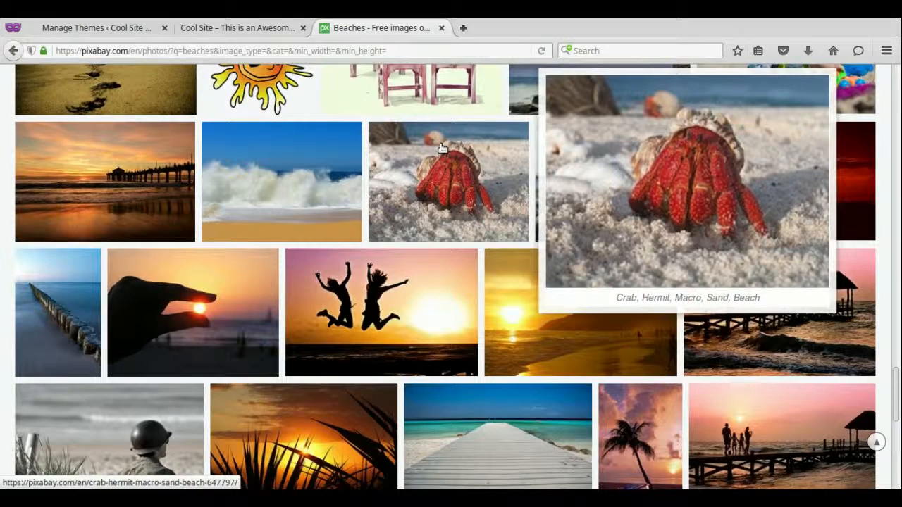
click(442, 147)
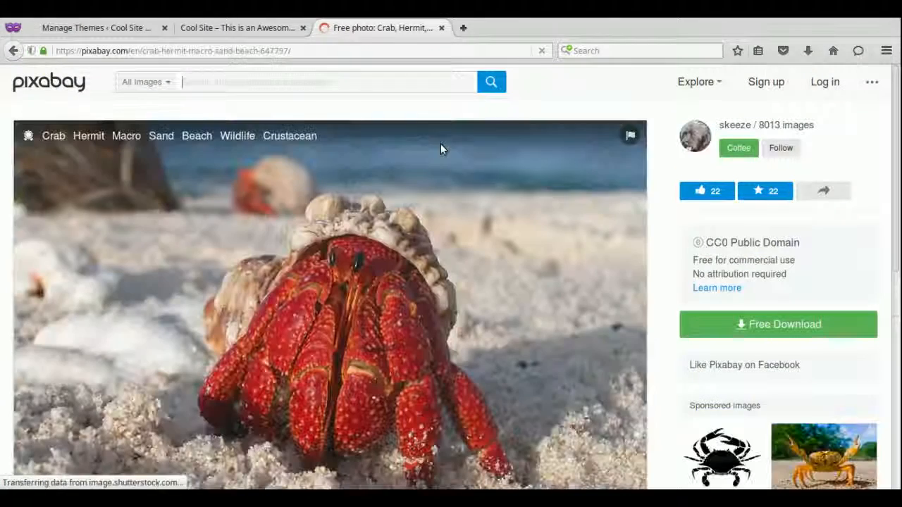
Download the crab photo at 1280×960, answering the verification with 7.
click(732, 325)
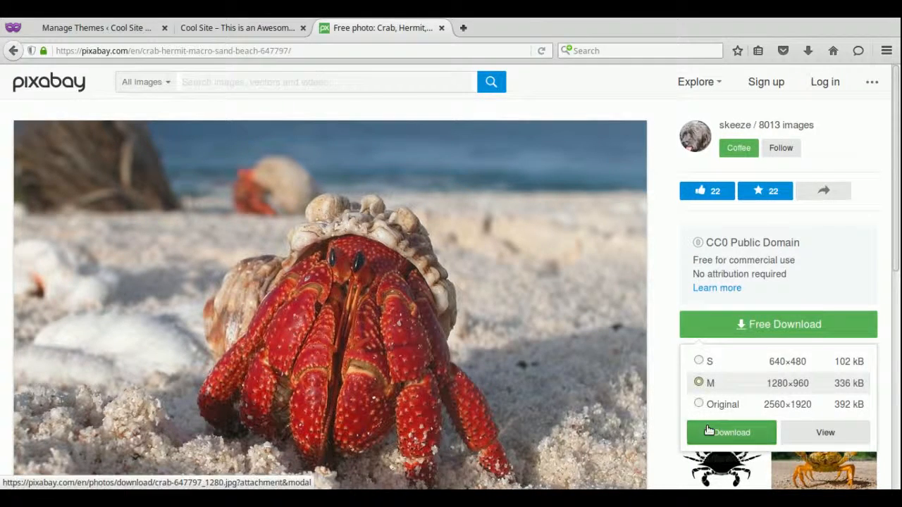
click(708, 431)
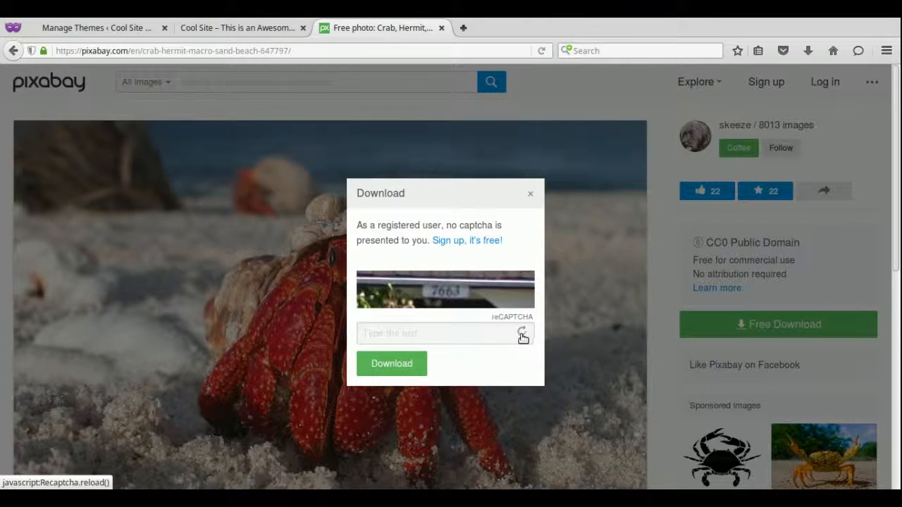
click(488, 333)
text(7663)
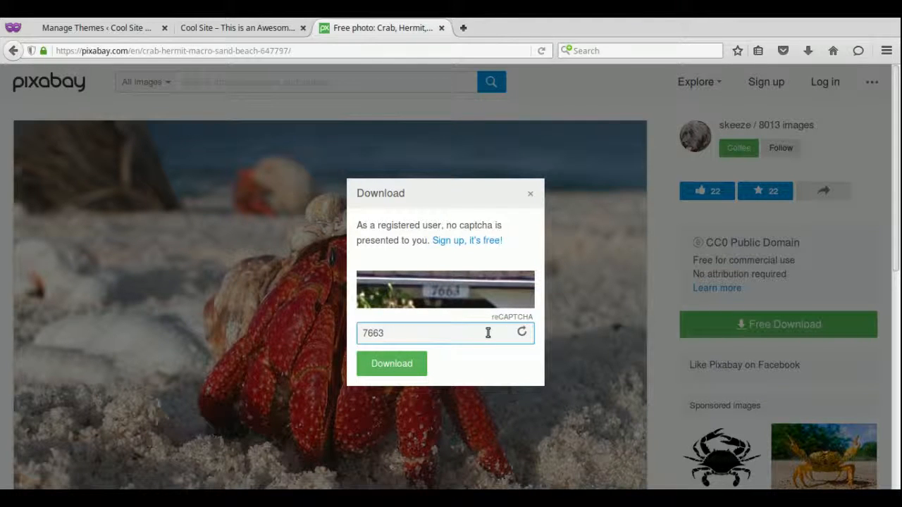
click(407, 361)
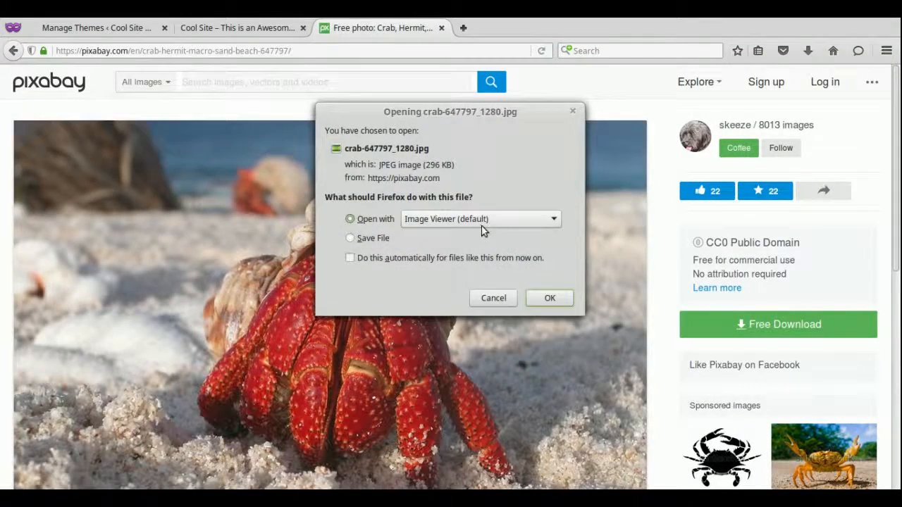
Cancel the Firefox file dialog and switch back to the WordPress Themes tab.
click(514, 298)
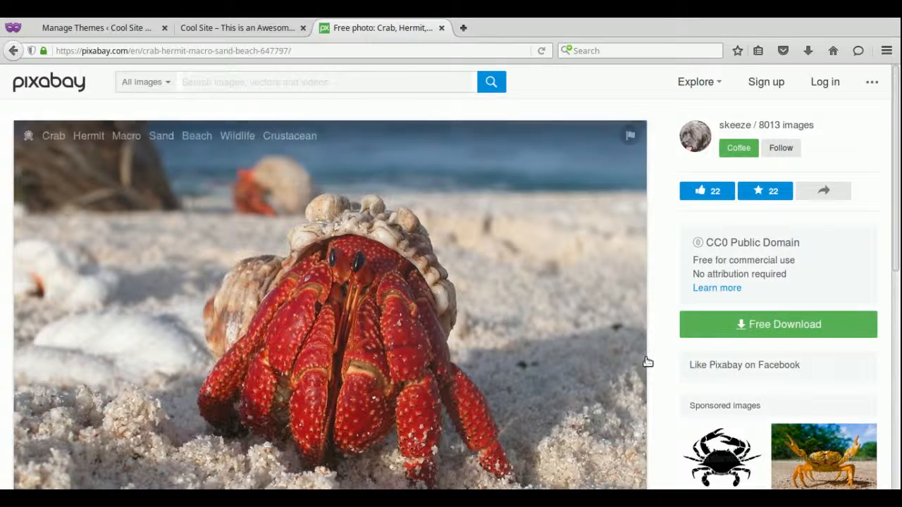
drag(897, 189, 899, 111)
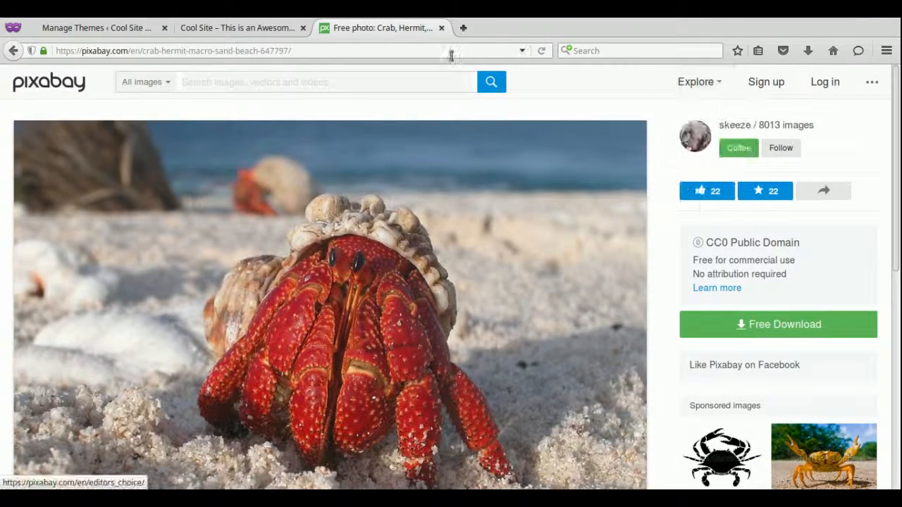
click(89, 30)
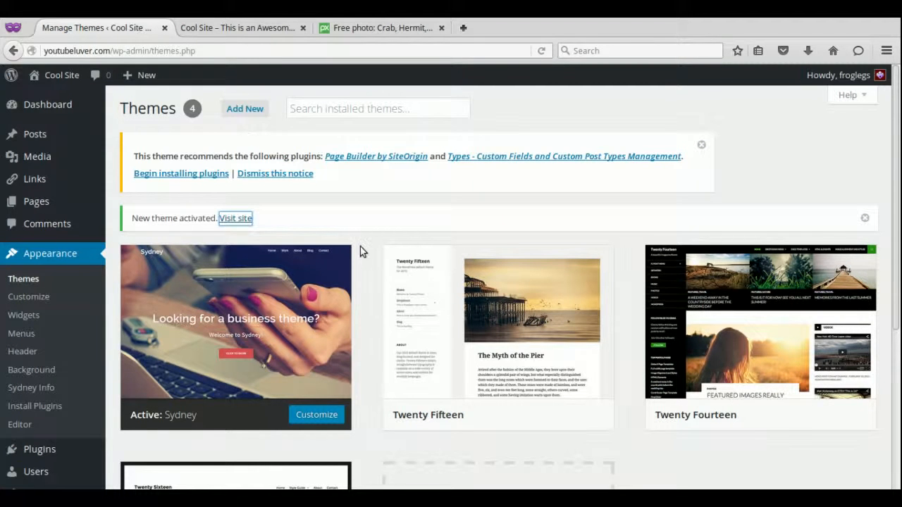
Open Appearance > Customize and scroll the Sydney preview of Cool Site.
click(36, 299)
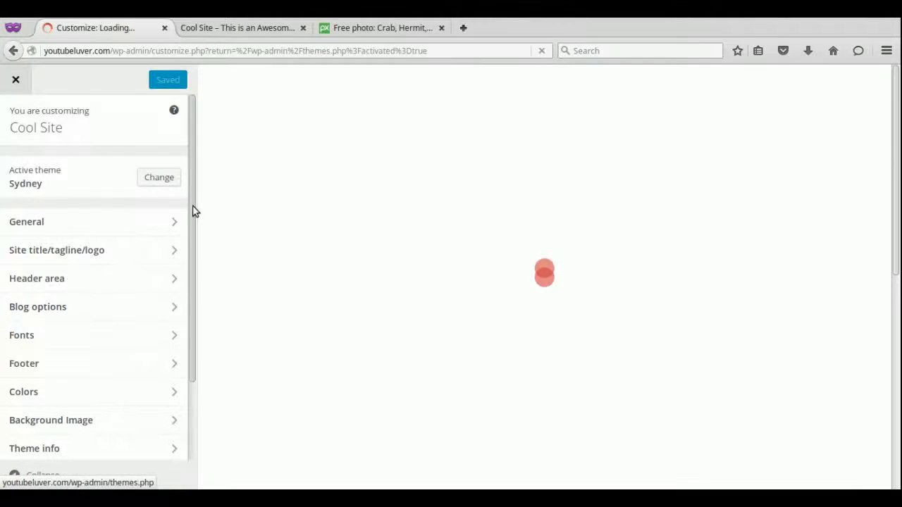
scroll(194, 275, down, 2)
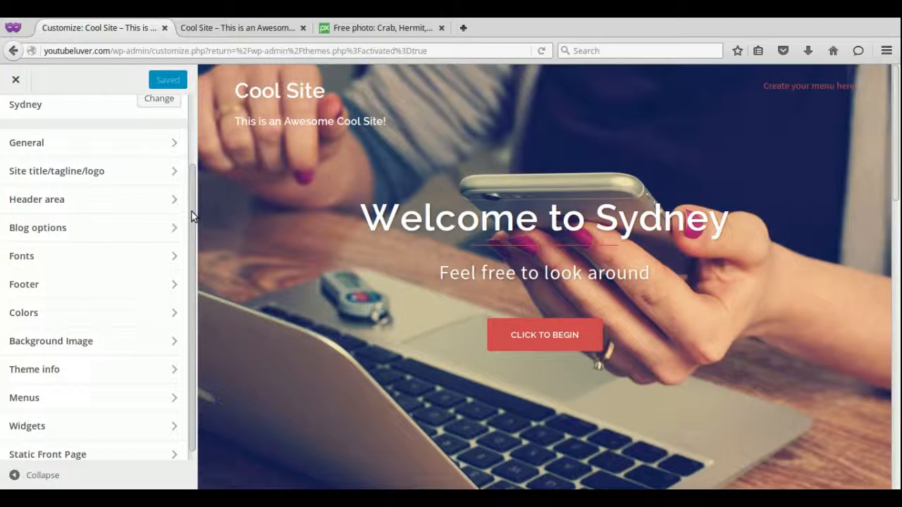
drag(192, 216, 189, 185)
scroll(169, 179, up, 1)
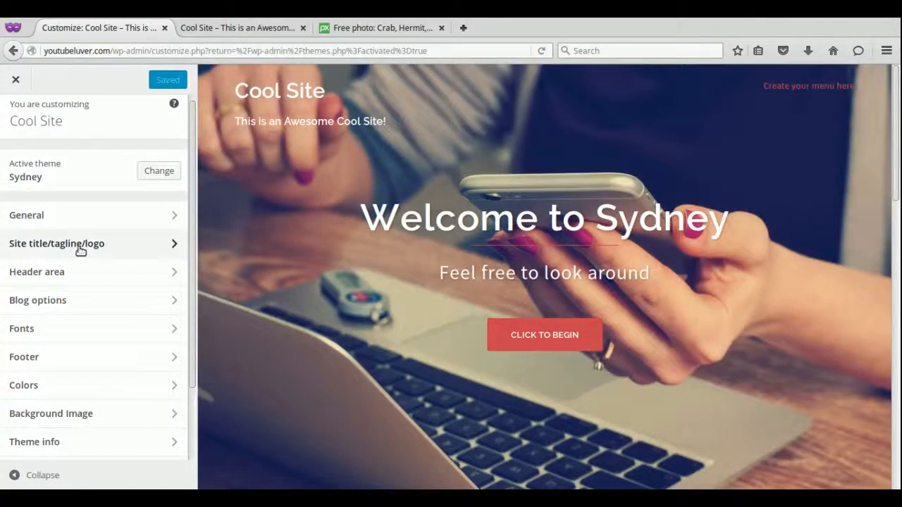
Under Site title/tagline/logo, rewrite the tagline to 'This is a More Awesome Cool Site!!!'.
click(80, 247)
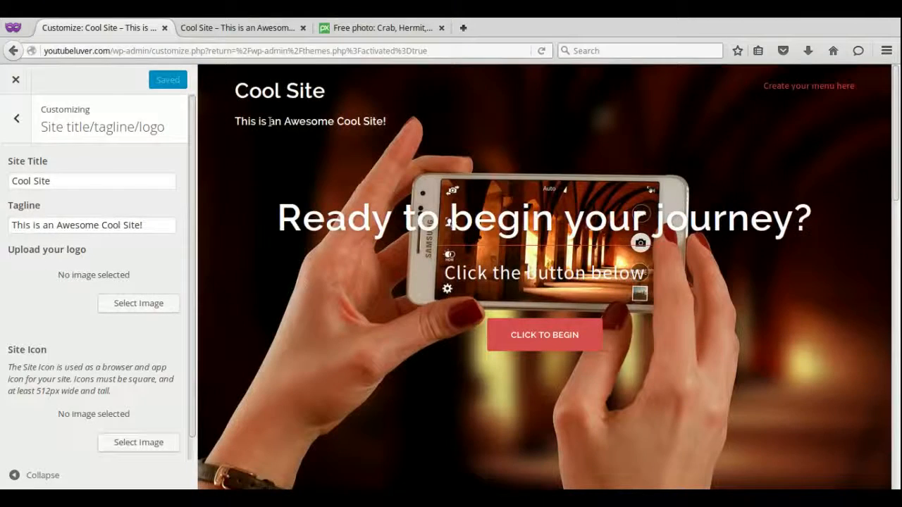
click(51, 227)
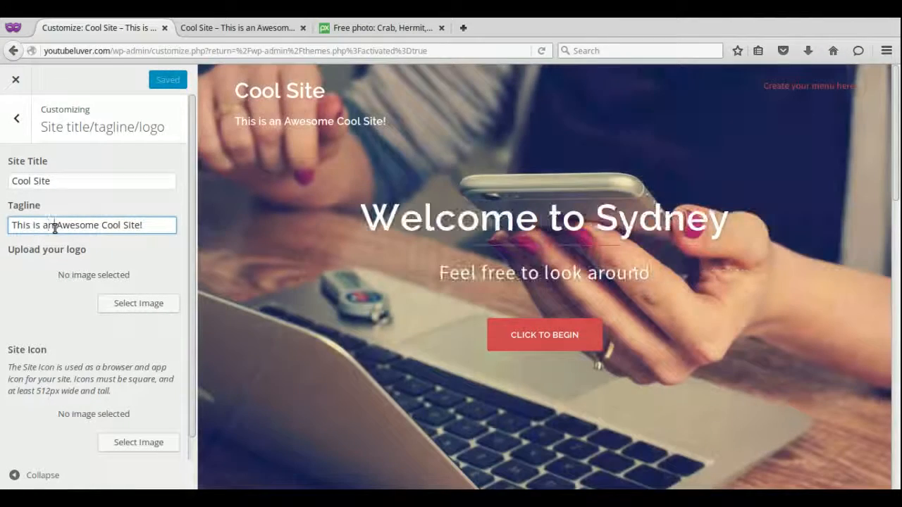
key(BackSpace)
text(more)
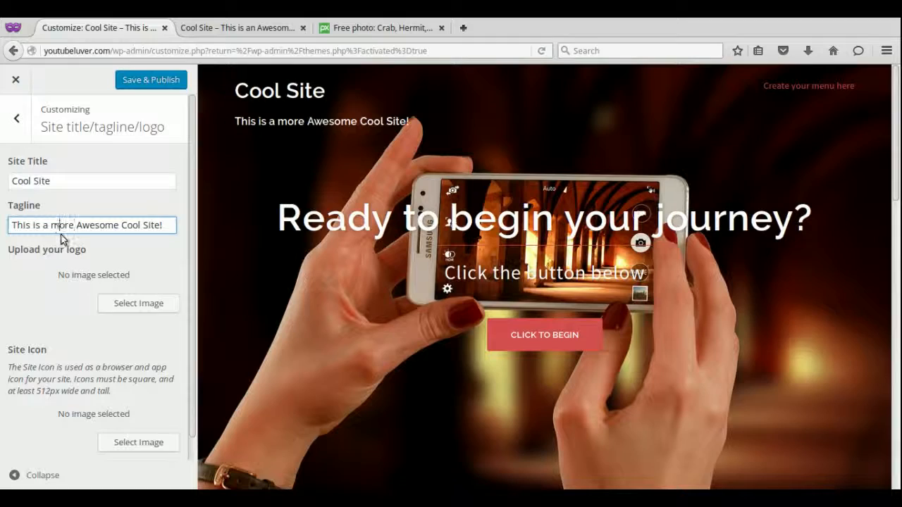
key(BackSpace)
text(M)
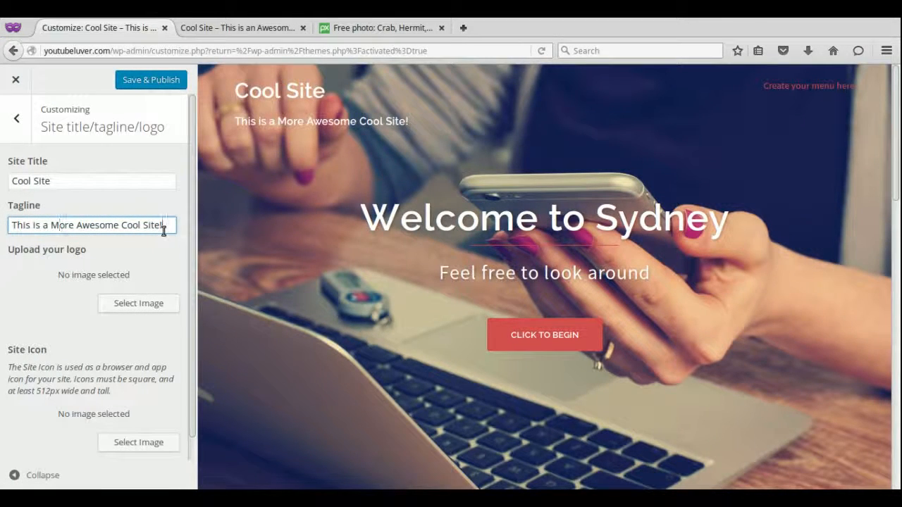
text(!!)
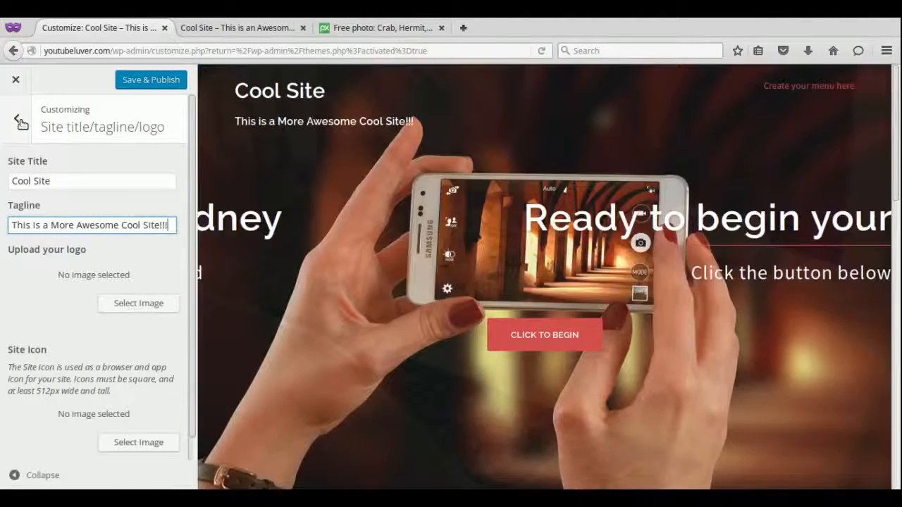
click(18, 118)
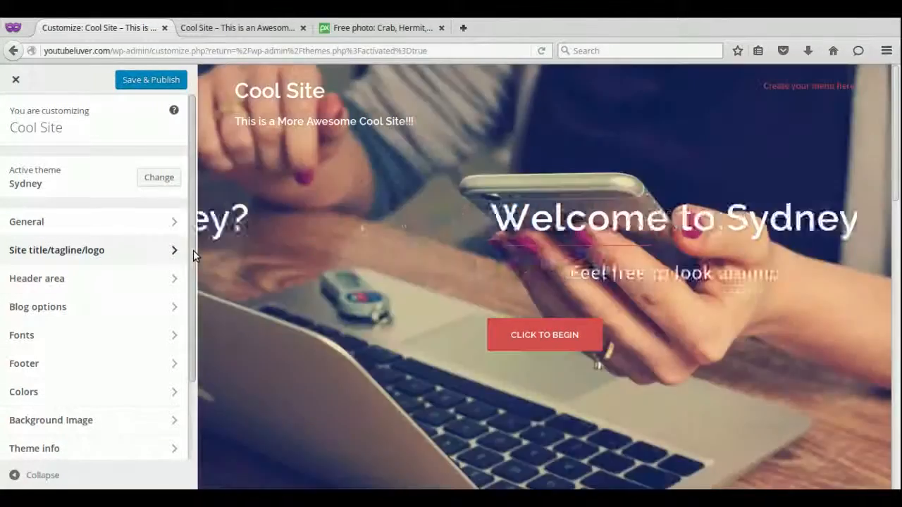
Open Header area > Header Slider and scroll down to the first slide's image settings.
drag(193, 250, 193, 282)
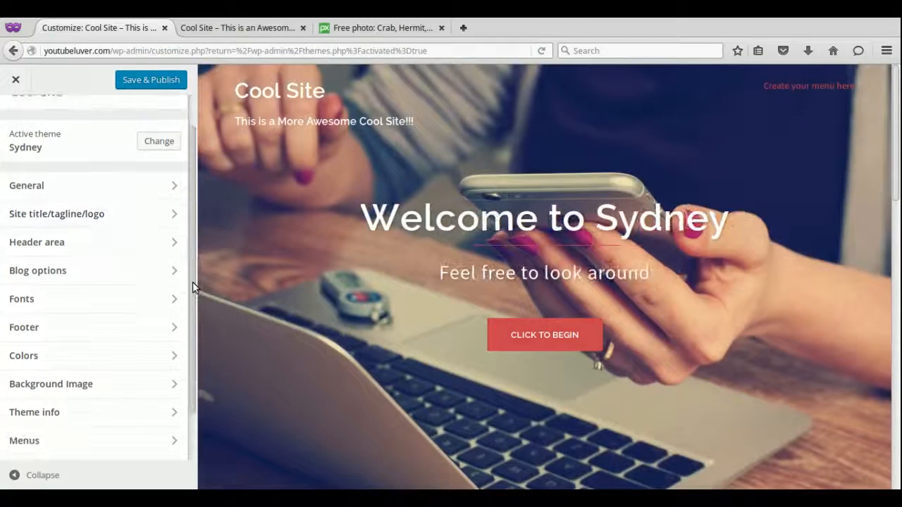
click(75, 243)
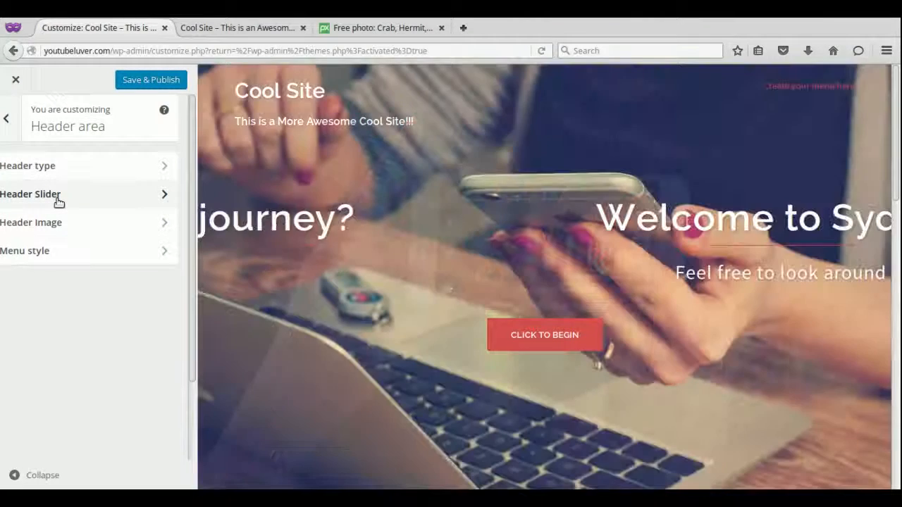
click(60, 203)
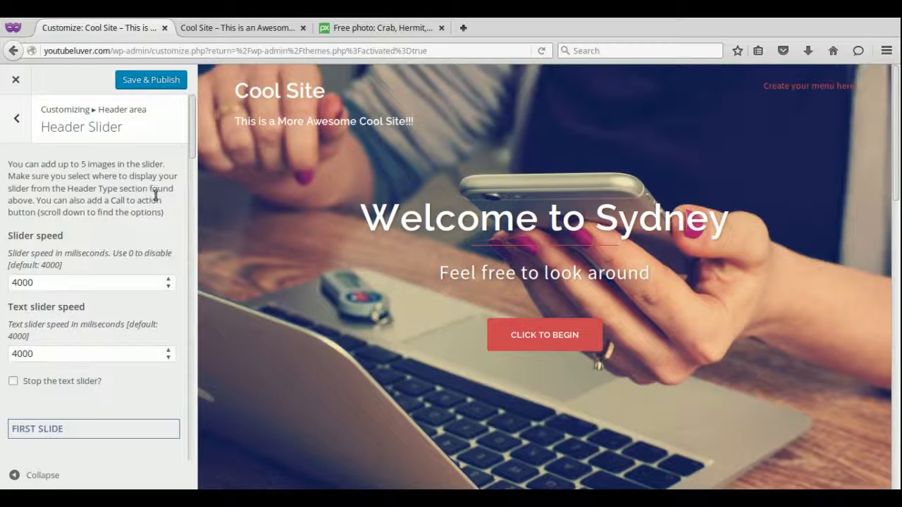
scroll(193, 147, down, 4)
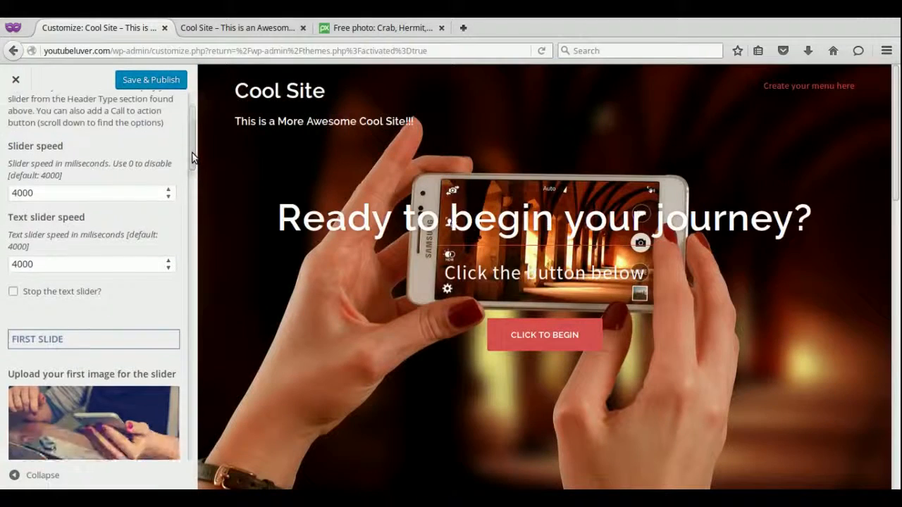
drag(193, 168, 193, 191)
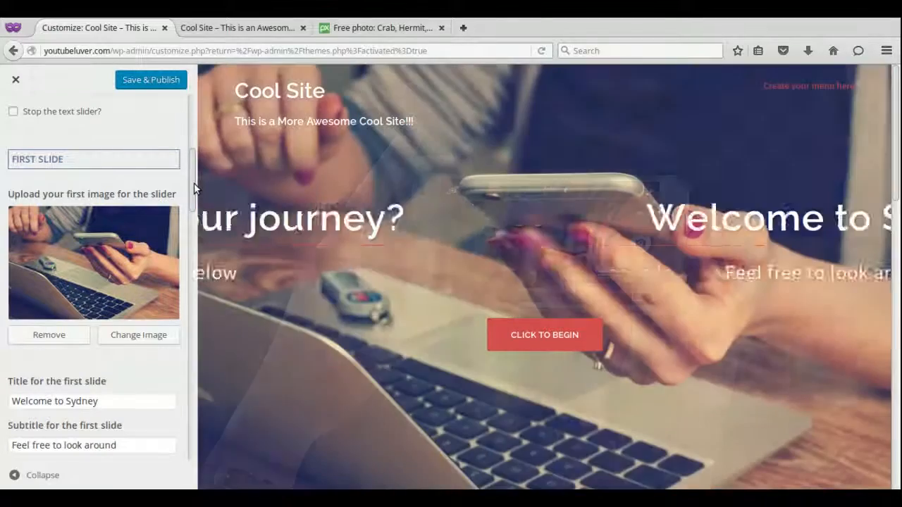
drag(194, 183, 194, 207)
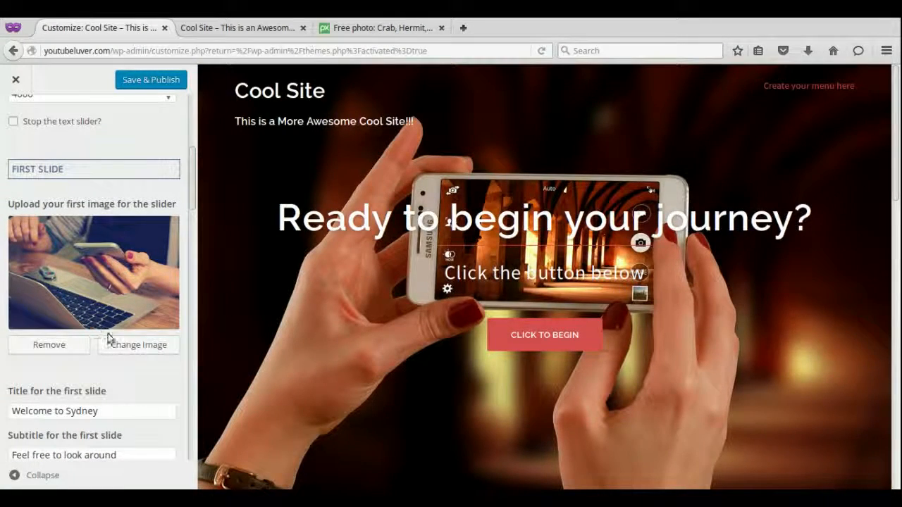
Drag the beach, aurora borealis, starfish and umbrella photos from Nemo into the first slide's Select Image dialog.
click(122, 351)
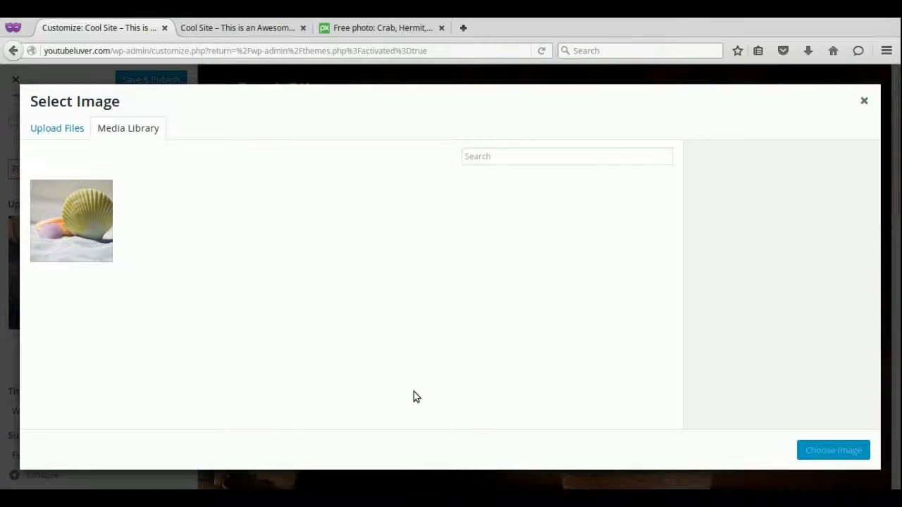
key(alt+Tab)
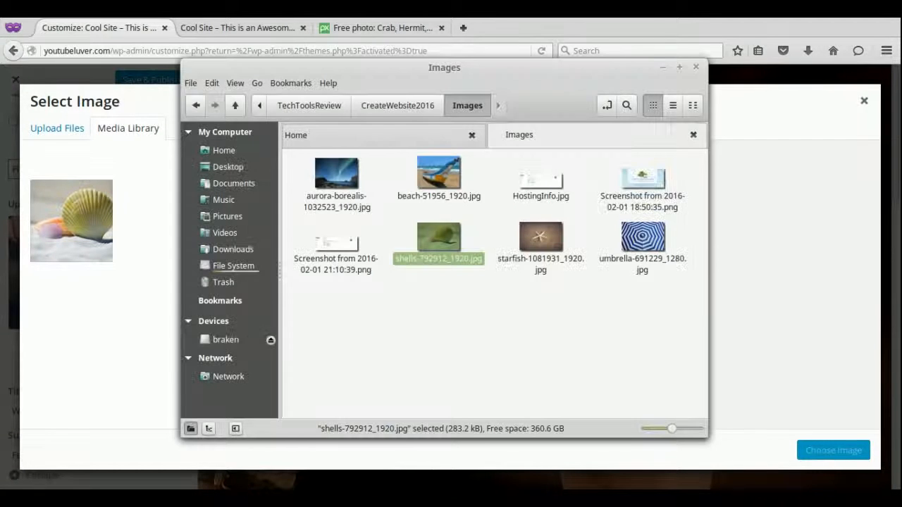
click(459, 176)
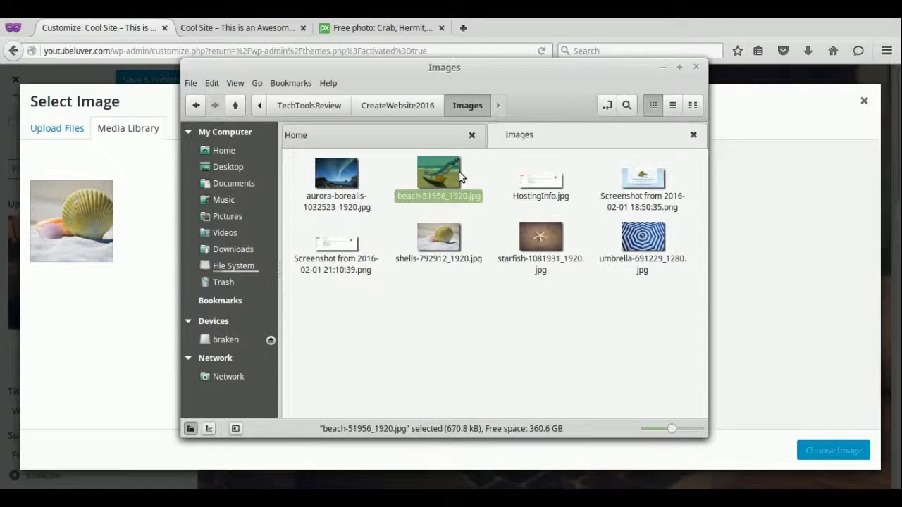
ctrl+click(337, 173)
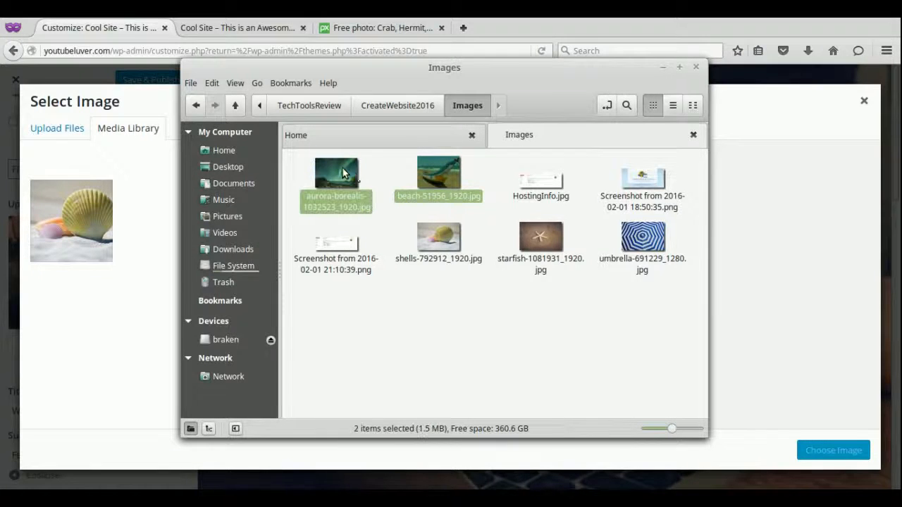
ctrl+click(540, 236)
ctrl+click(633, 242)
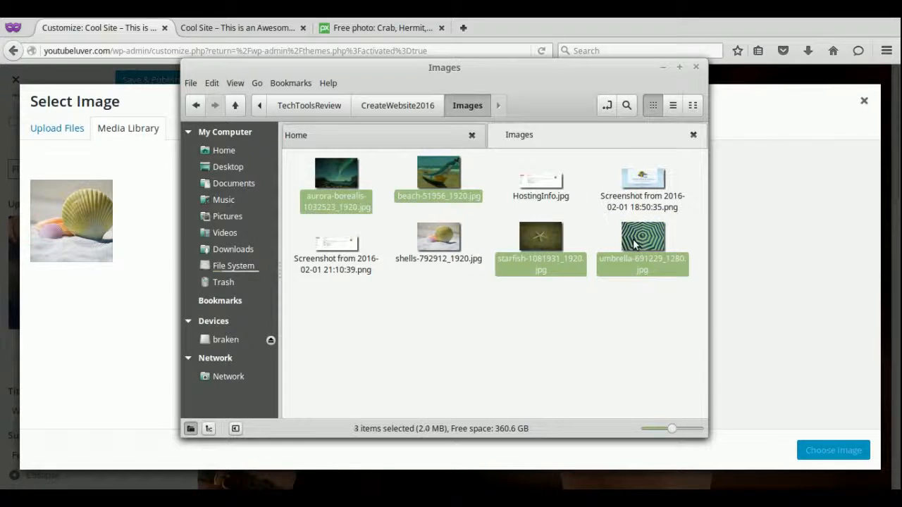
drag(647, 241, 661, 106)
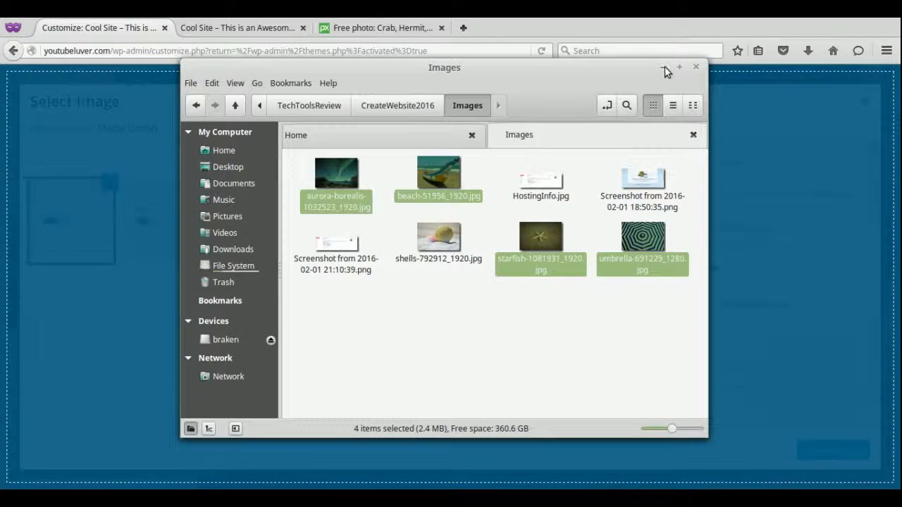
Upload the four photos and choose the seashell photo as the first slide's image.
click(663, 67)
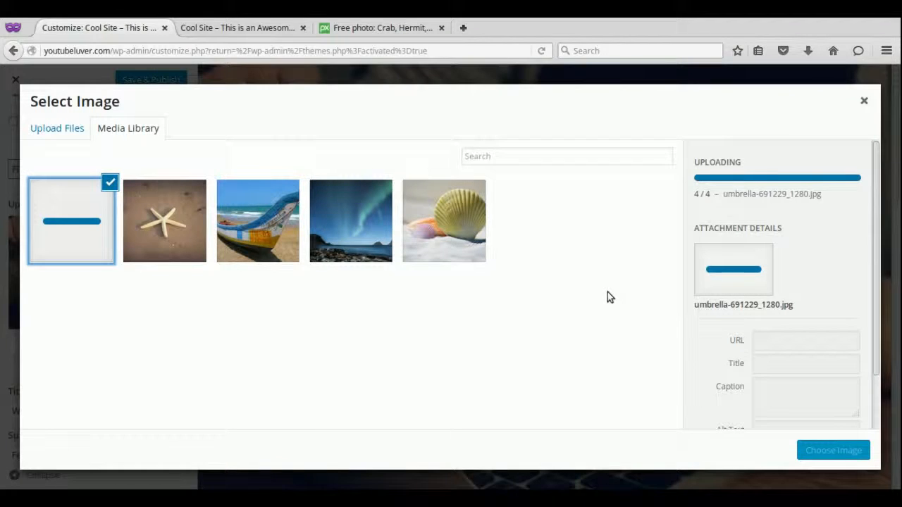
click(442, 238)
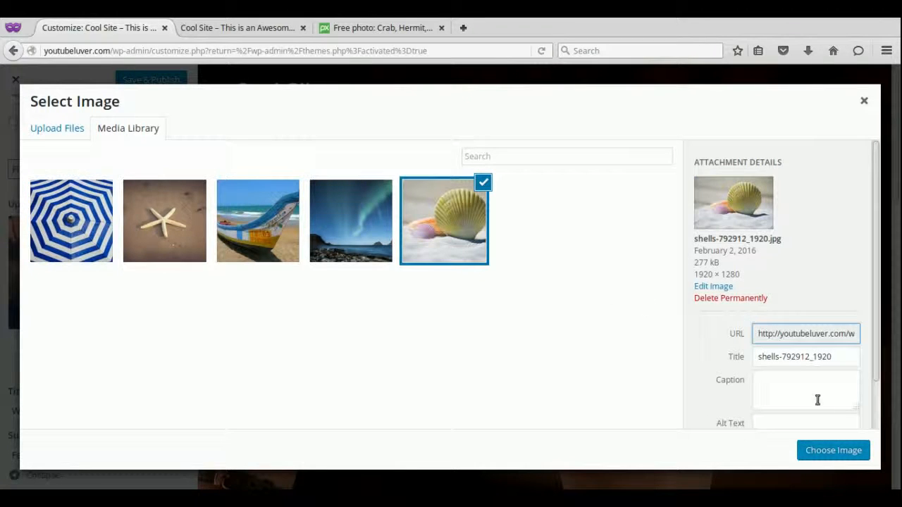
click(830, 454)
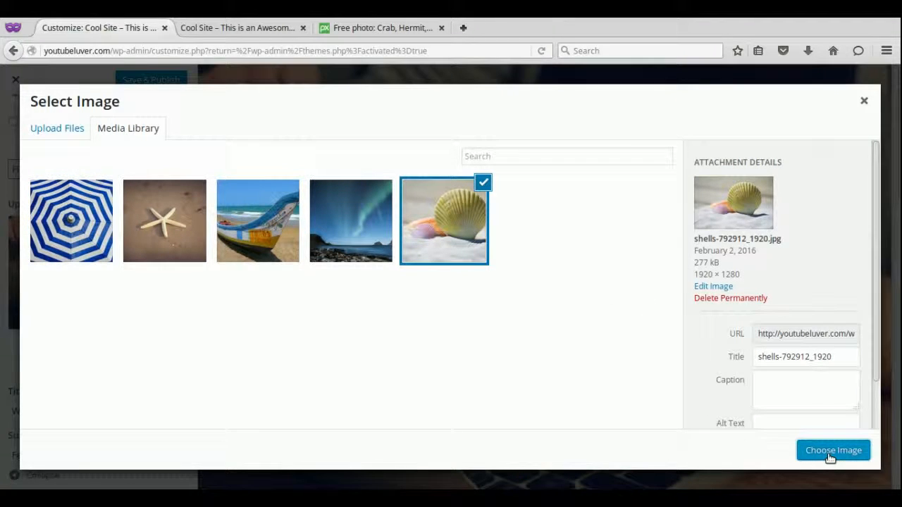
click(828, 452)
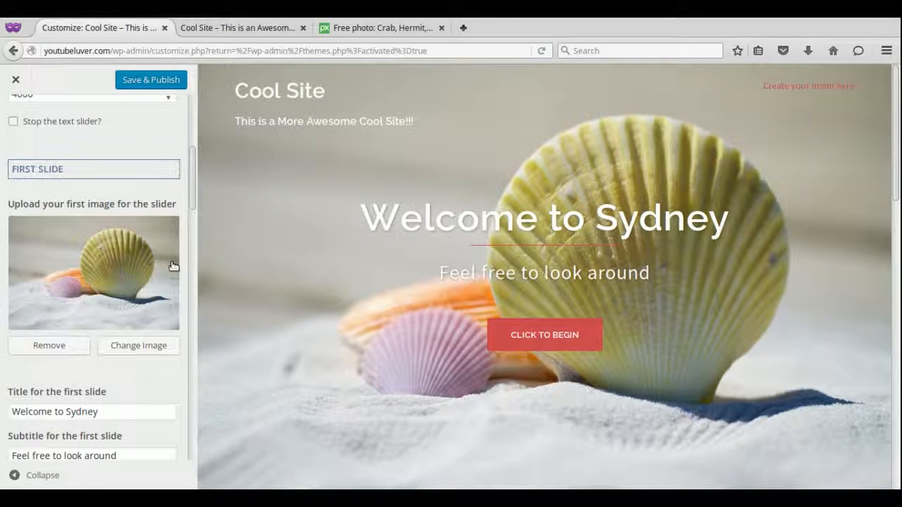
Replace 'Sydney' with 'Cool Site' in the first slide title and set its subtitle to 'Look around Beach'.
scroll(193, 207, down, 1)
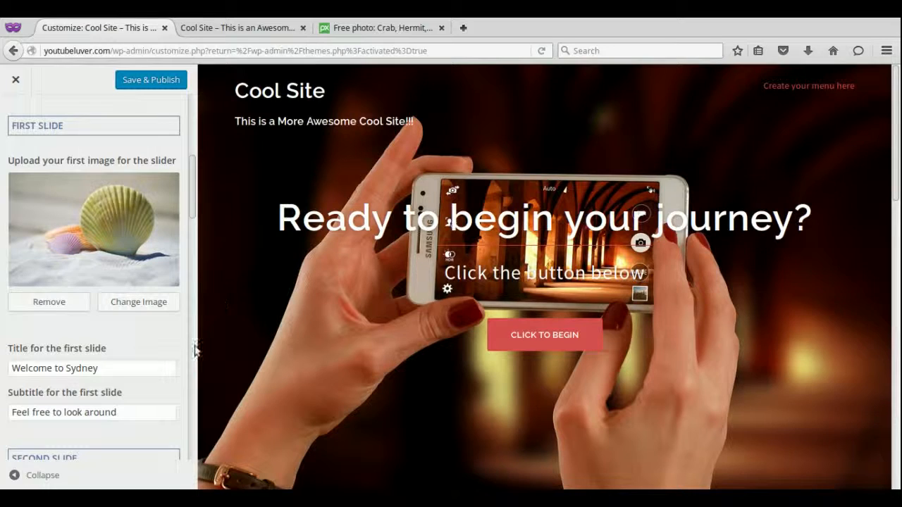
drag(101, 371, 68, 368)
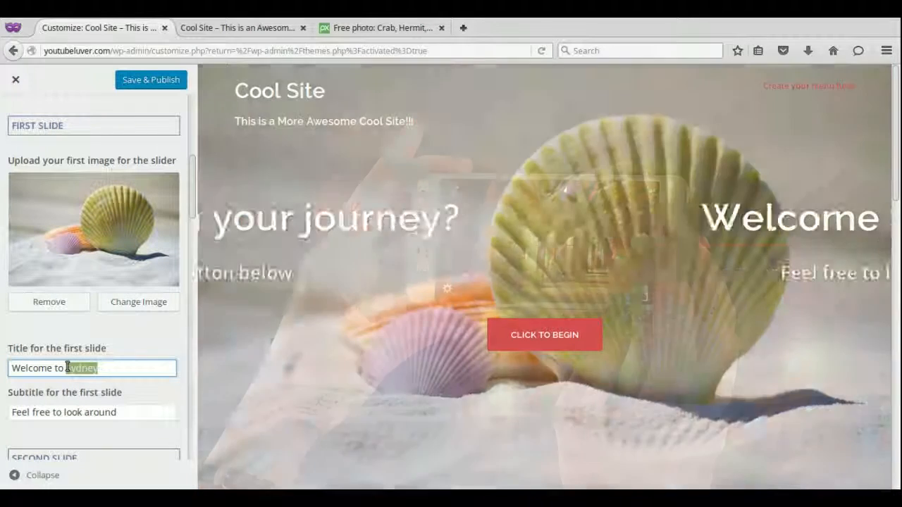
text(Cool)
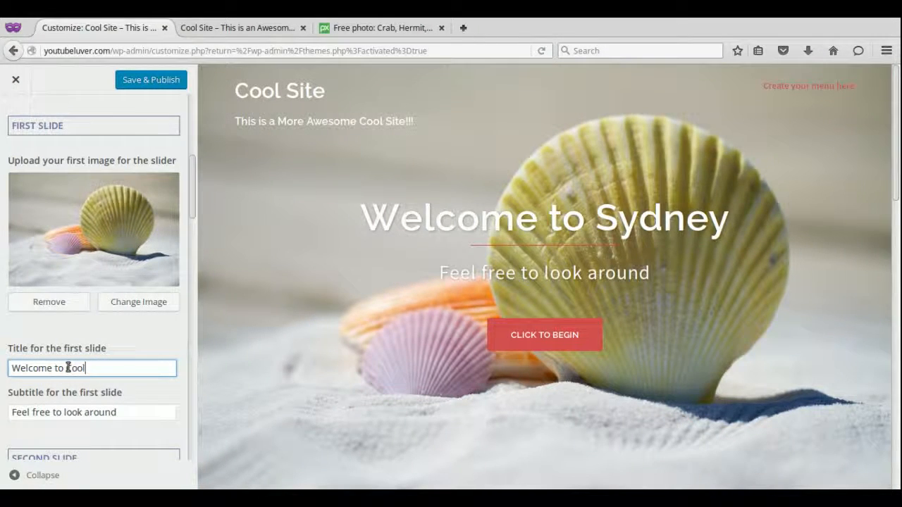
text( Site)
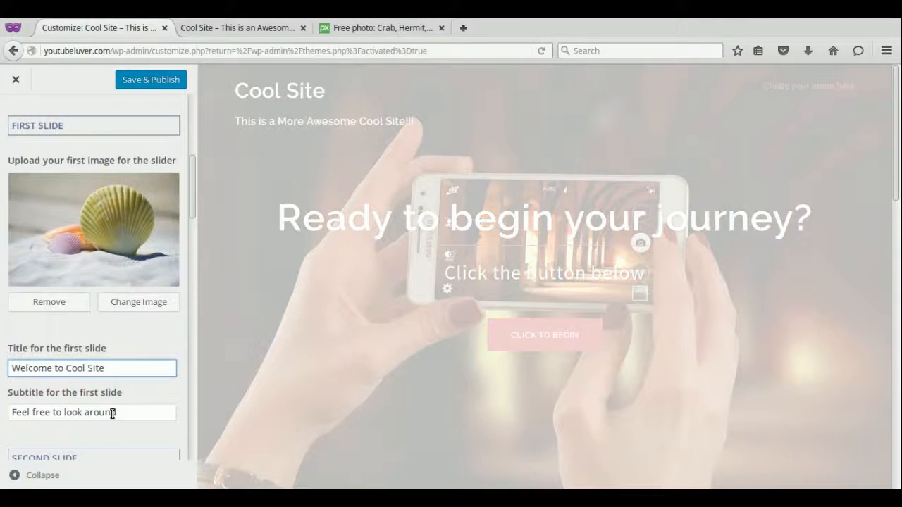
click(111, 414)
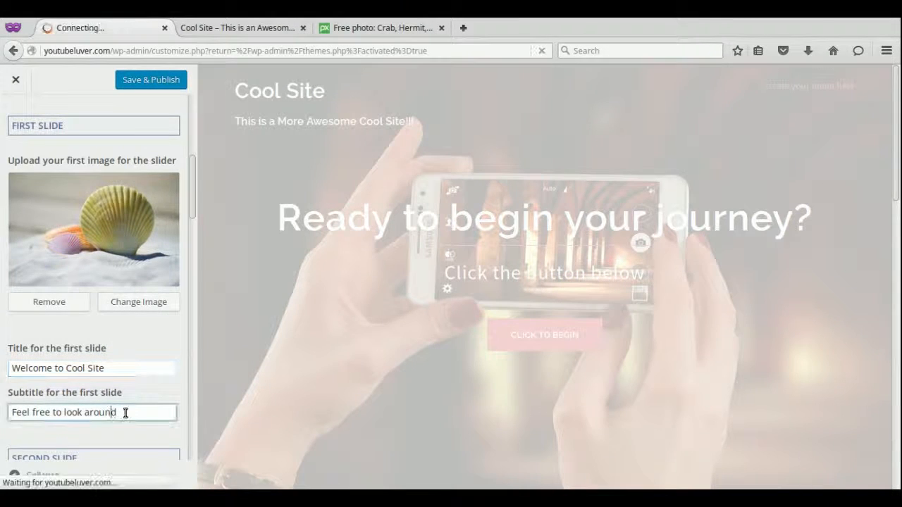
drag(118, 413, 12, 405)
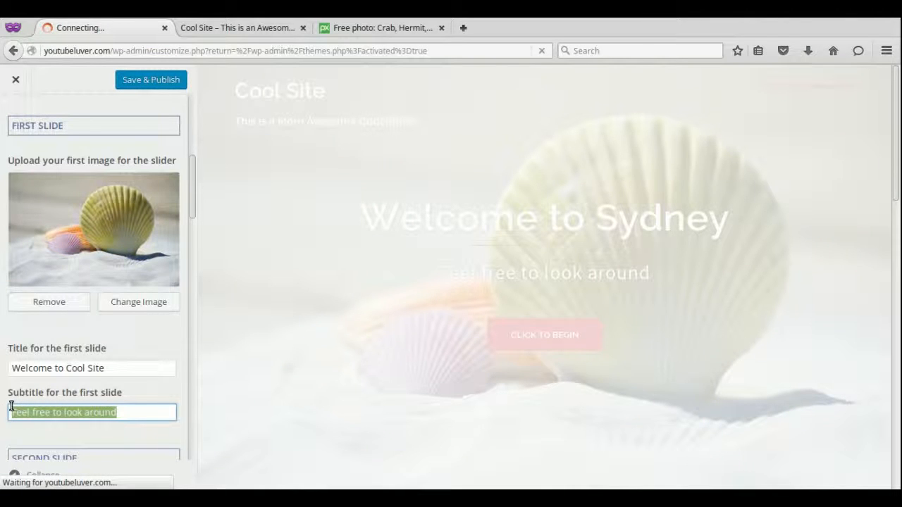
text(Look arou)
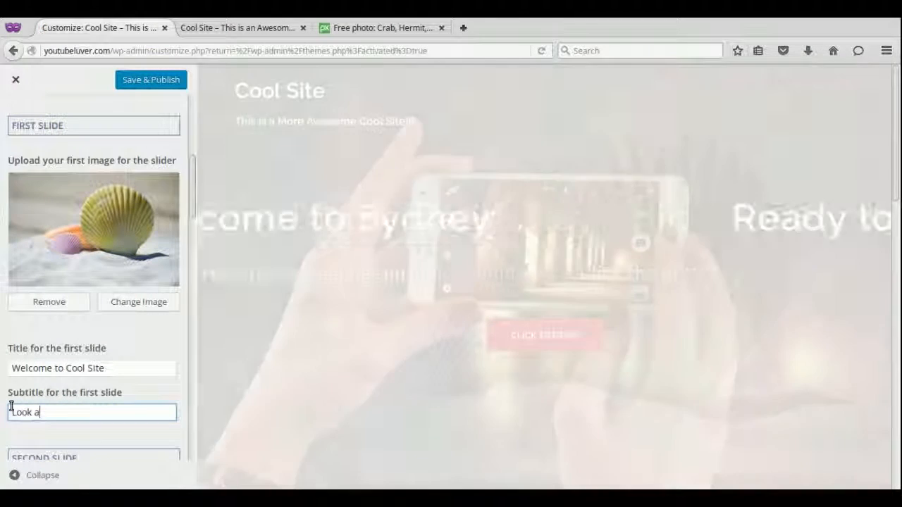
text(nd Beach)
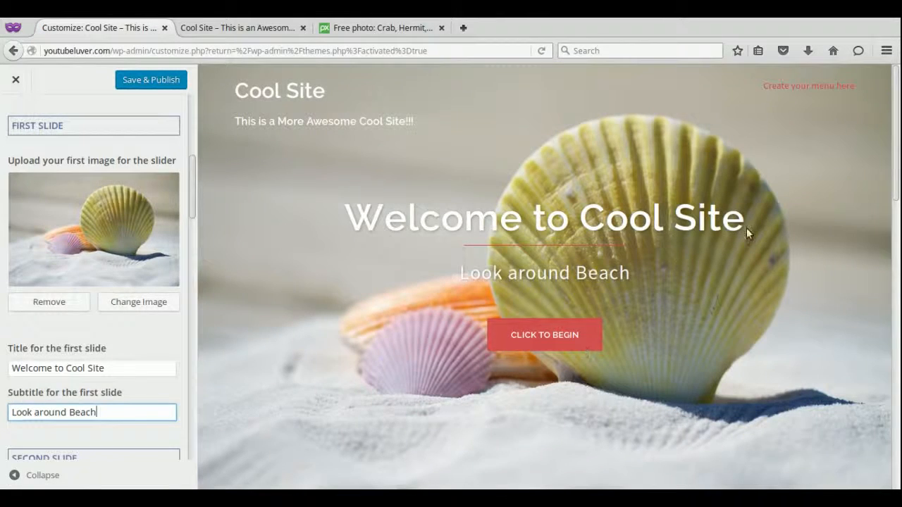
drag(896, 183, 896, 203)
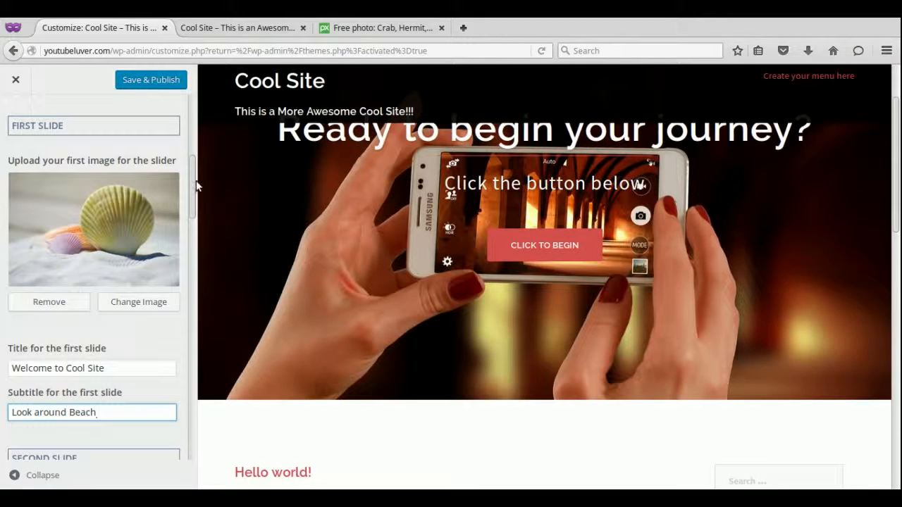
Set the beach boat photo as the second slide's image.
click(195, 211)
scroll(195, 241, down, 4)
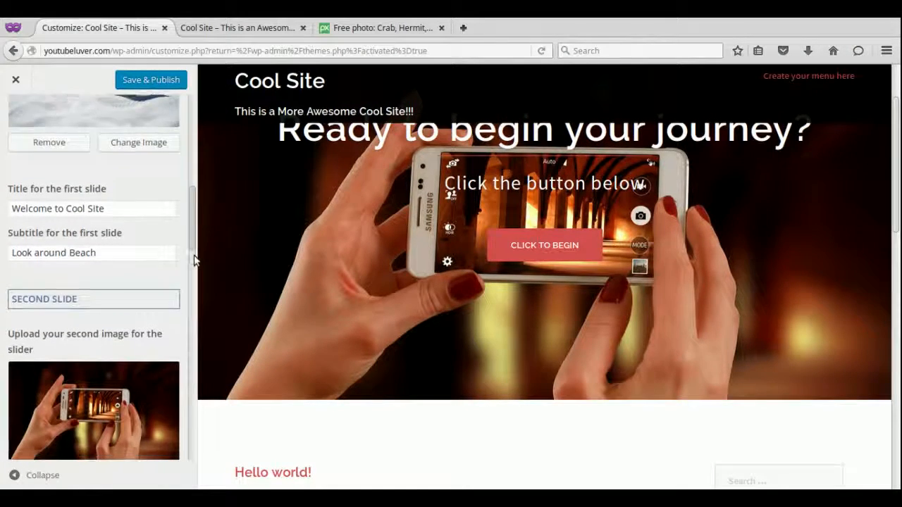
scroll(195, 260, down, 4)
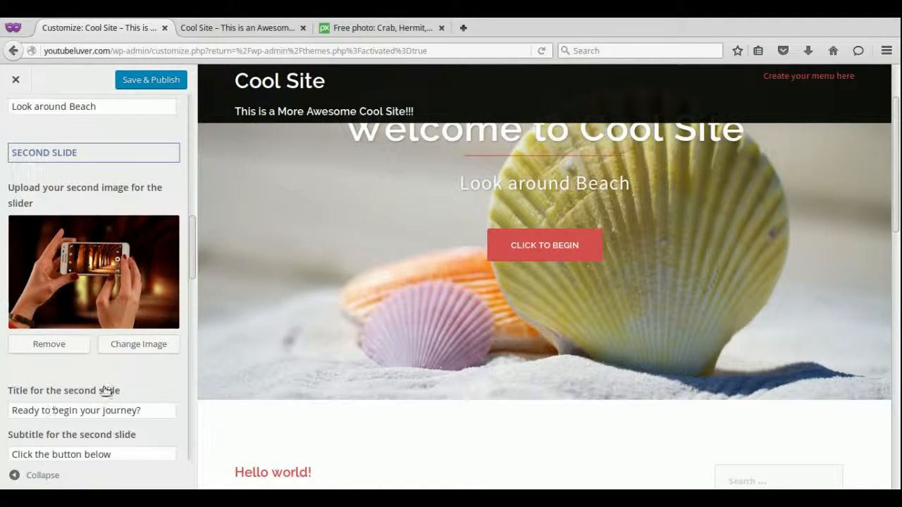
click(127, 350)
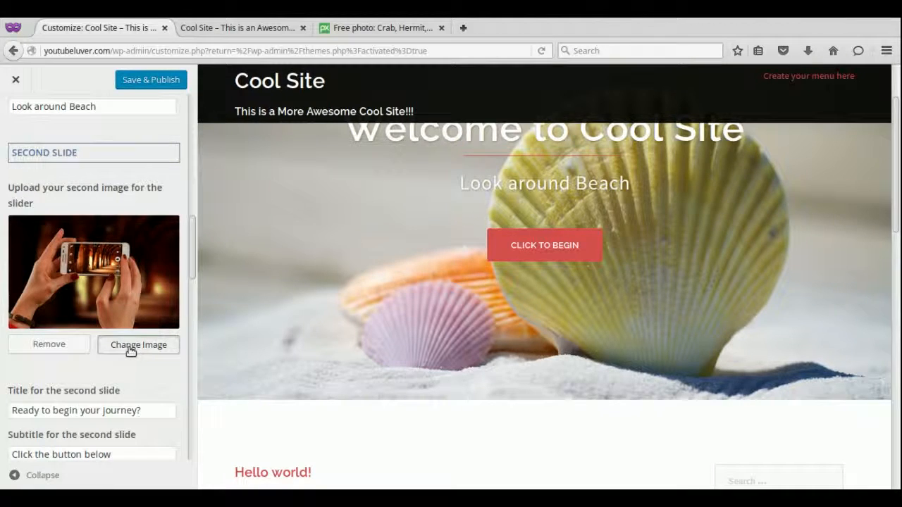
click(258, 224)
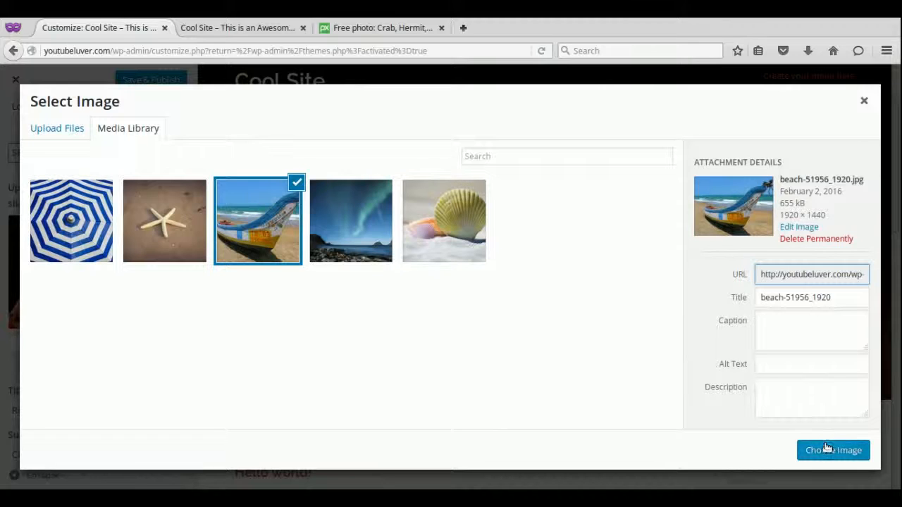
click(828, 448)
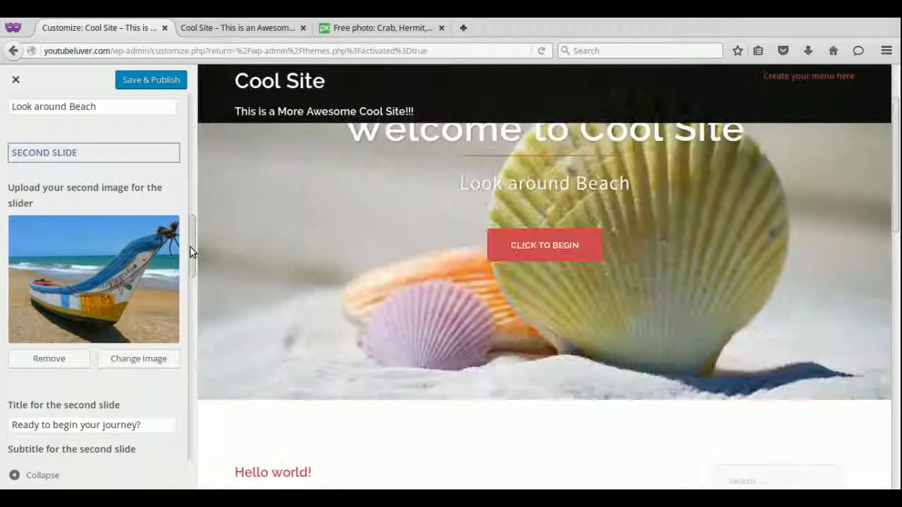
Set the blue-and-white umbrella photo as the third slide's image.
drag(190, 248, 191, 284)
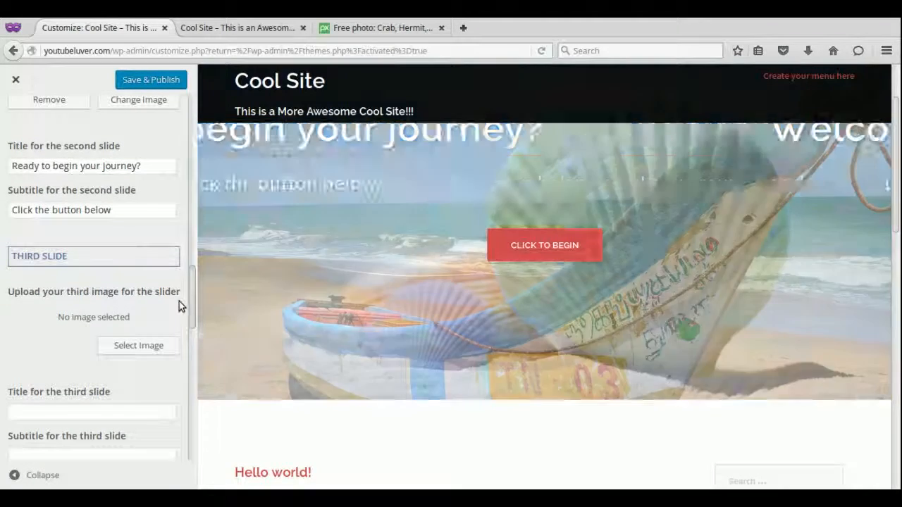
click(138, 346)
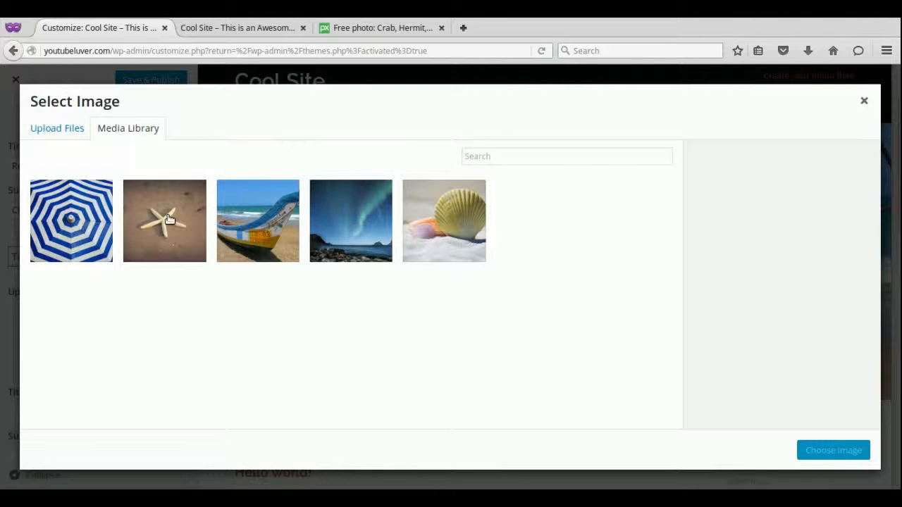
click(83, 215)
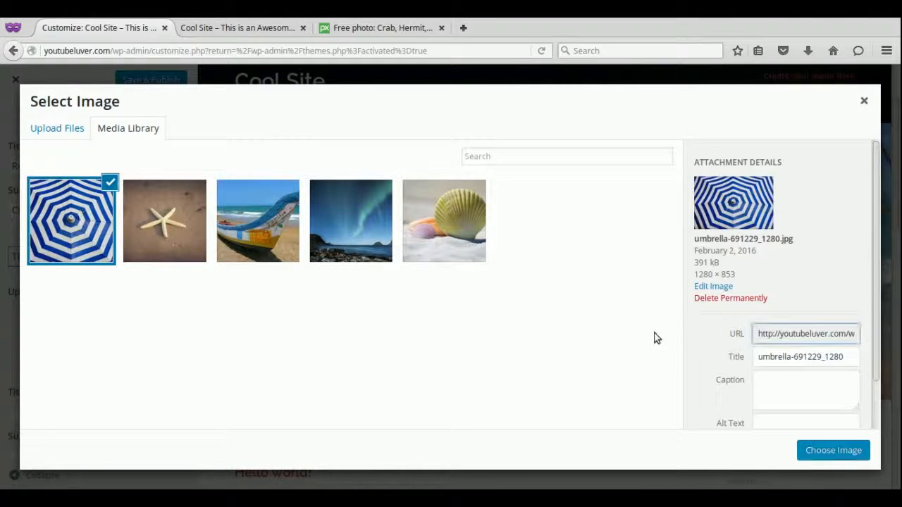
click(836, 454)
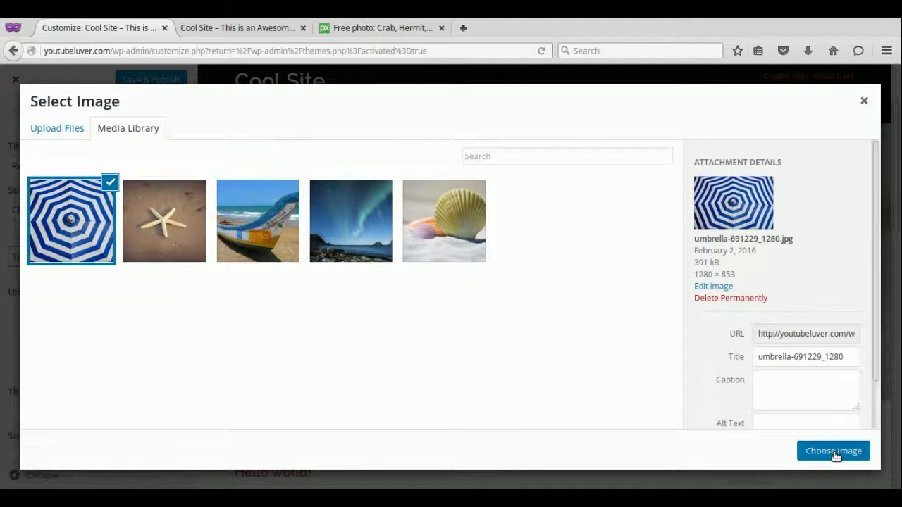
right_click(836, 457)
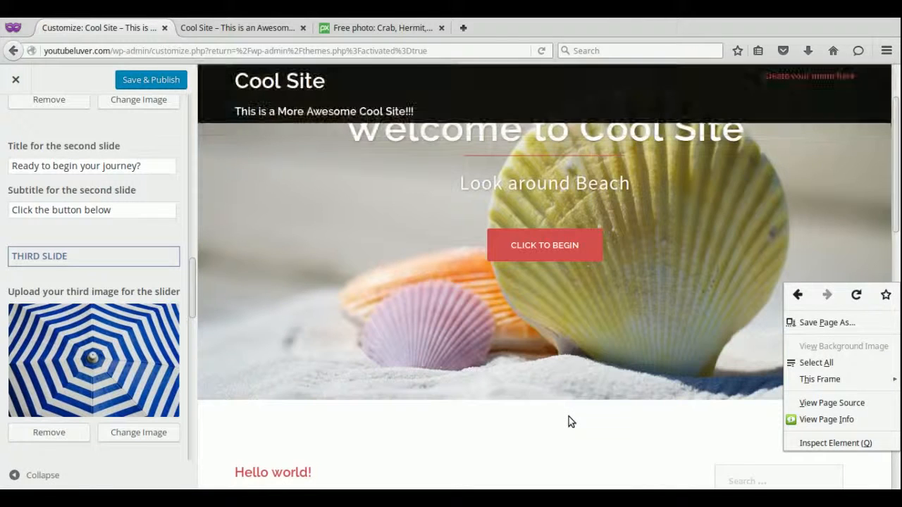
click(569, 417)
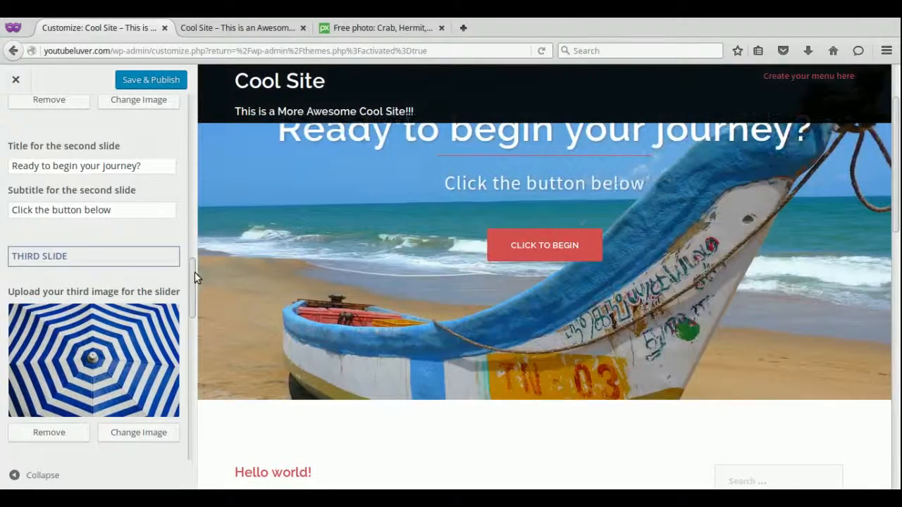
drag(195, 272, 195, 193)
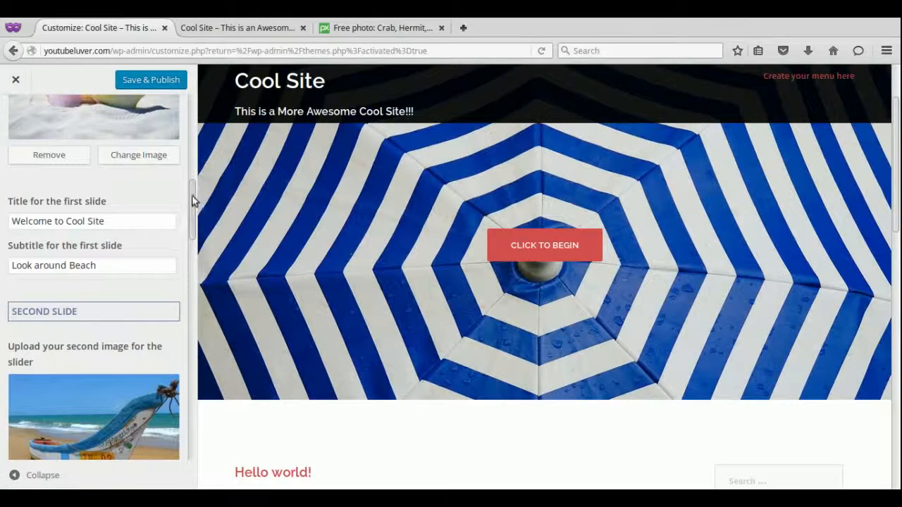
drag(192, 201, 192, 448)
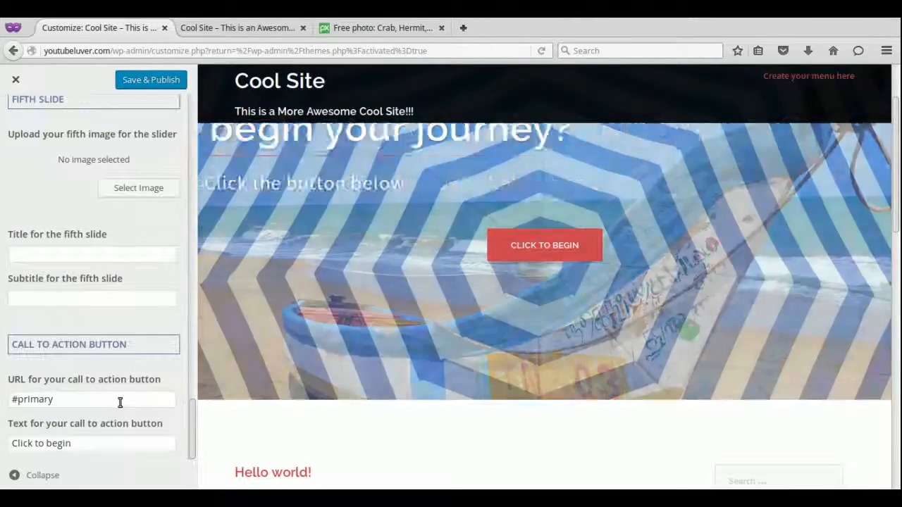
click(120, 400)
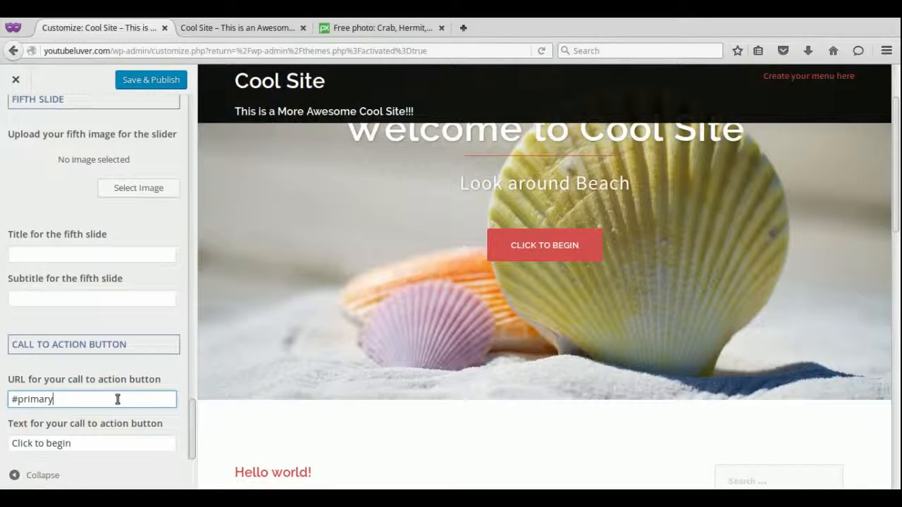
click(102, 443)
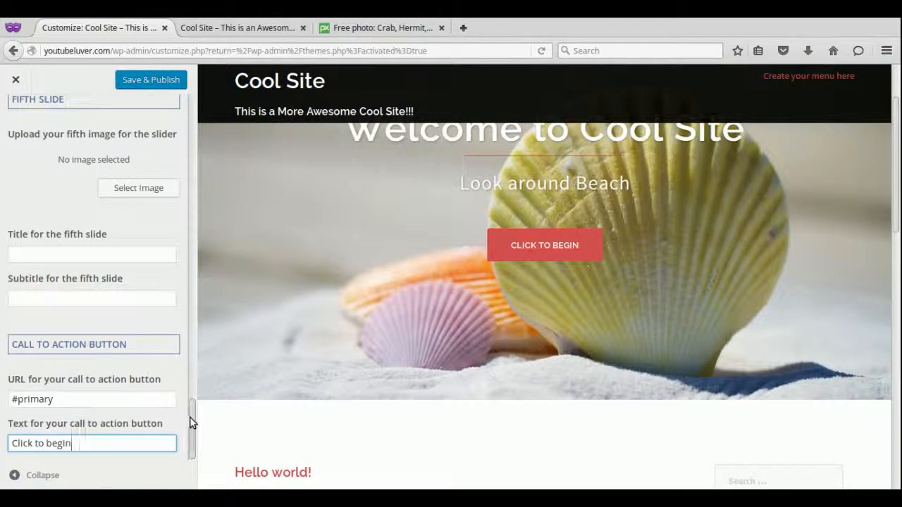
drag(191, 418, 191, 336)
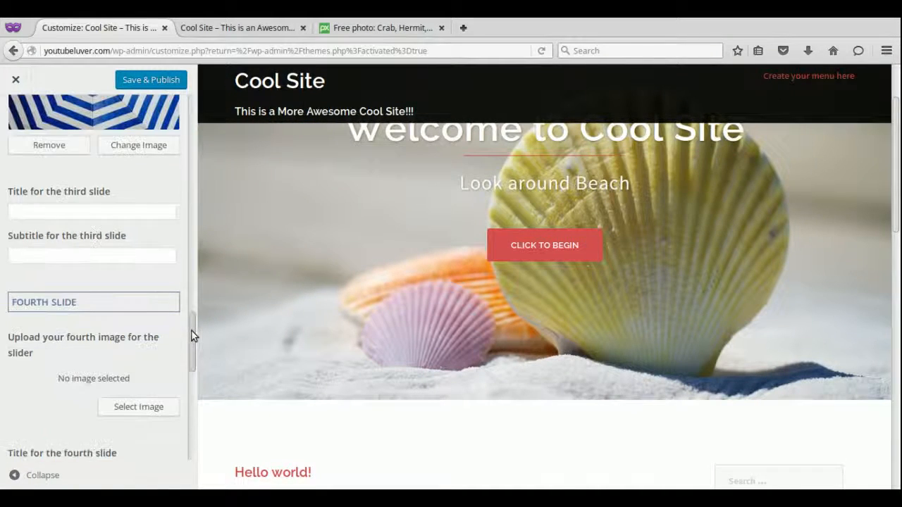
scroll(191, 178, up, 15)
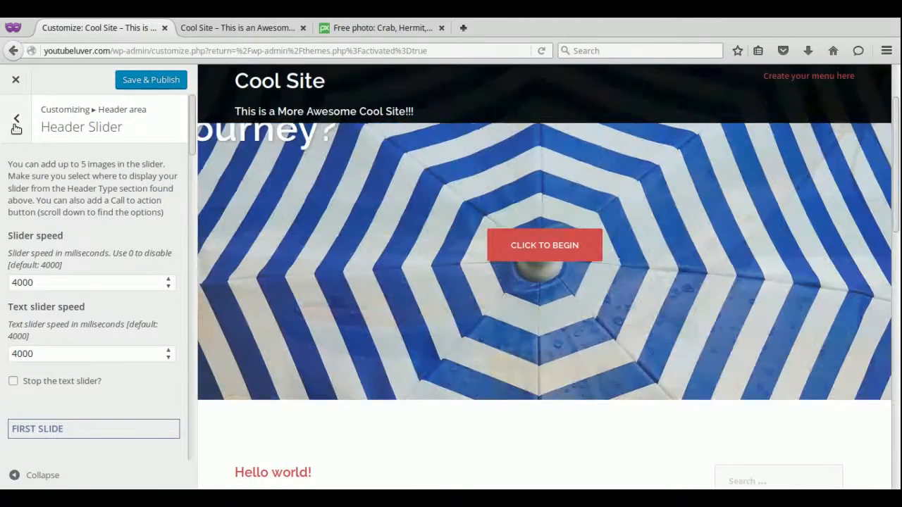
Save and publish the Customizer changes, then close the Customizer back to the Themes page.
click(15, 131)
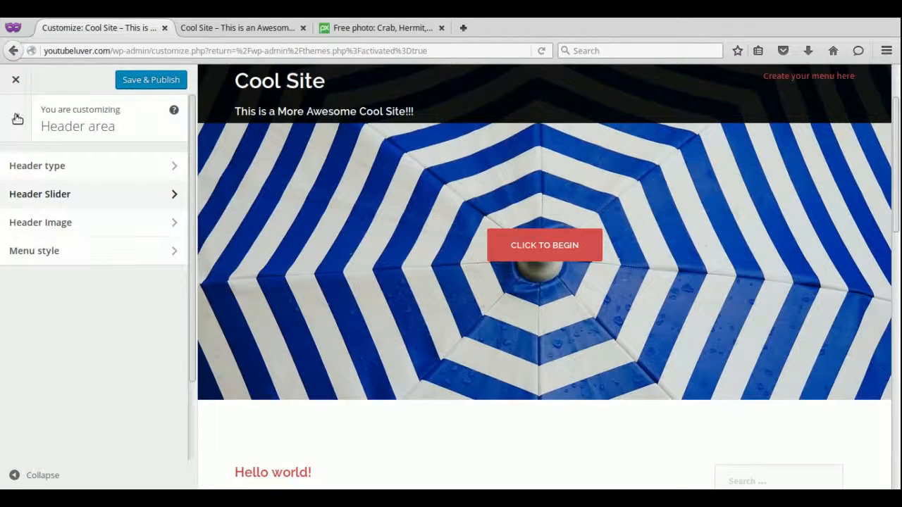
click(17, 120)
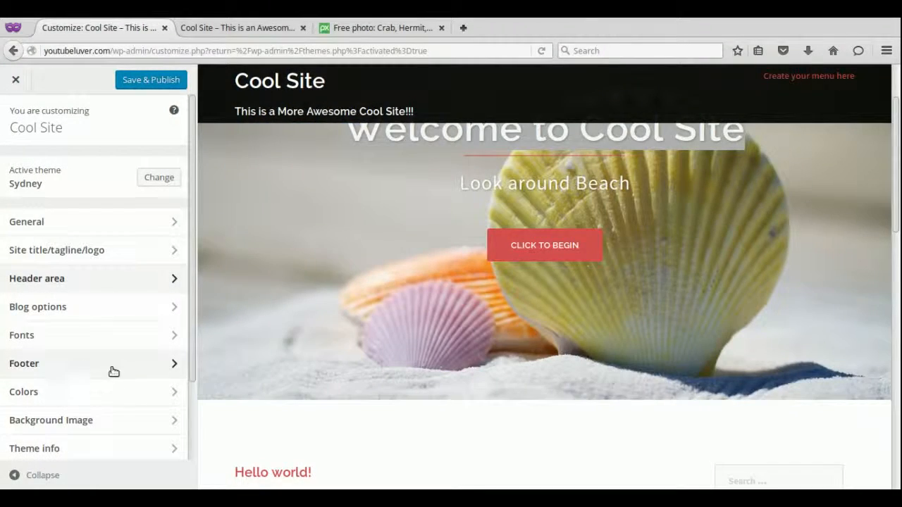
drag(193, 216, 195, 195)
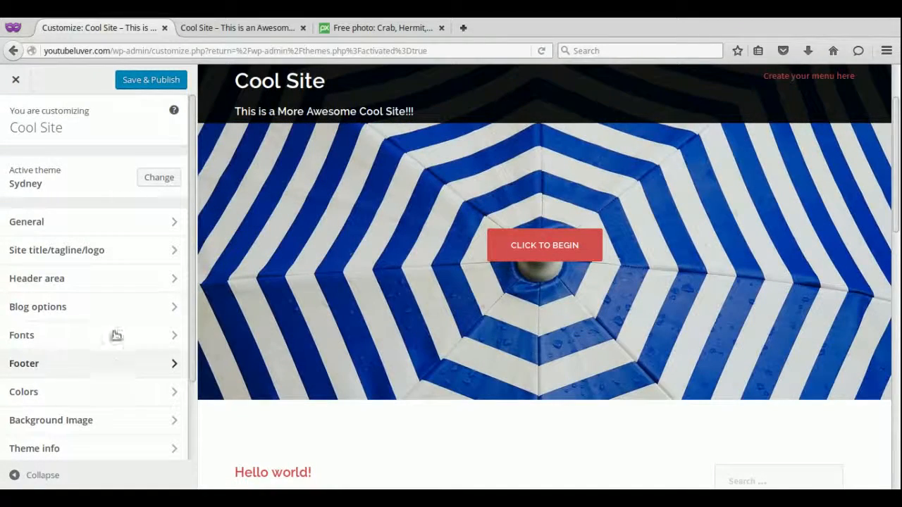
click(127, 82)
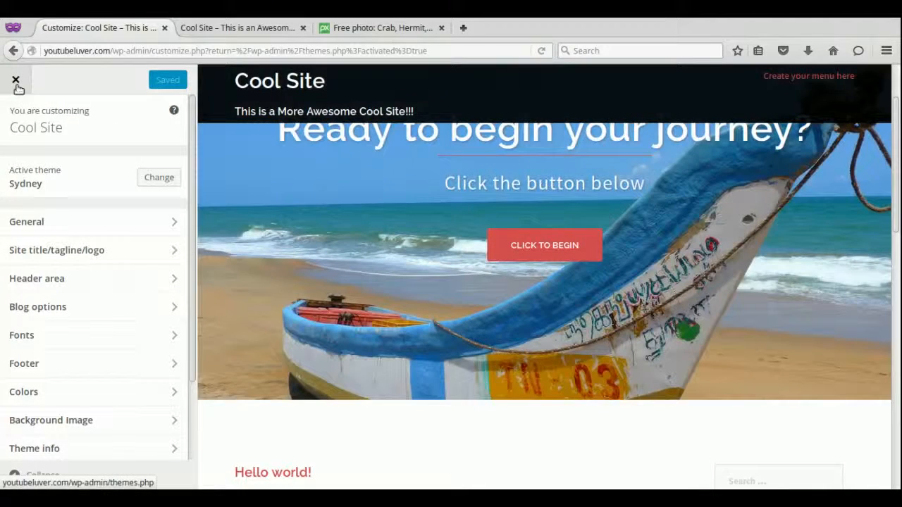
click(17, 82)
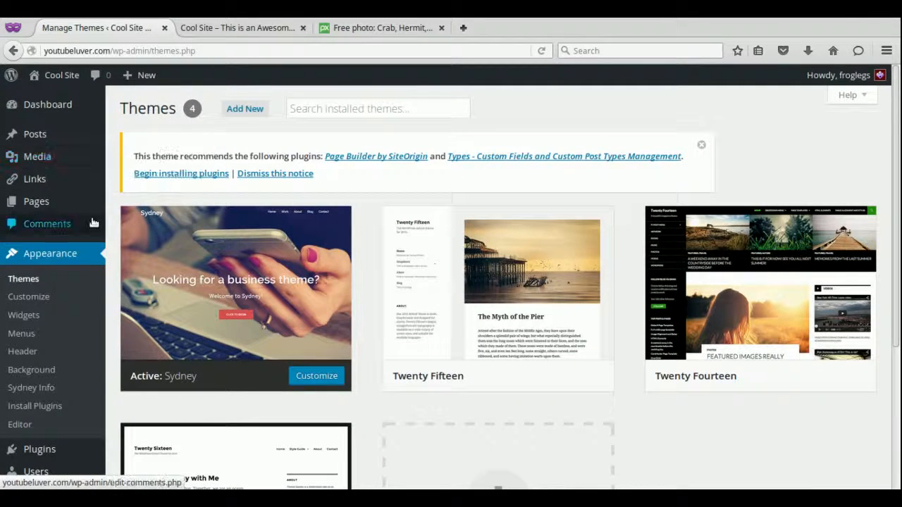
Reload the Cool Site front-end tab to view the new tagline and beach slider images.
click(248, 32)
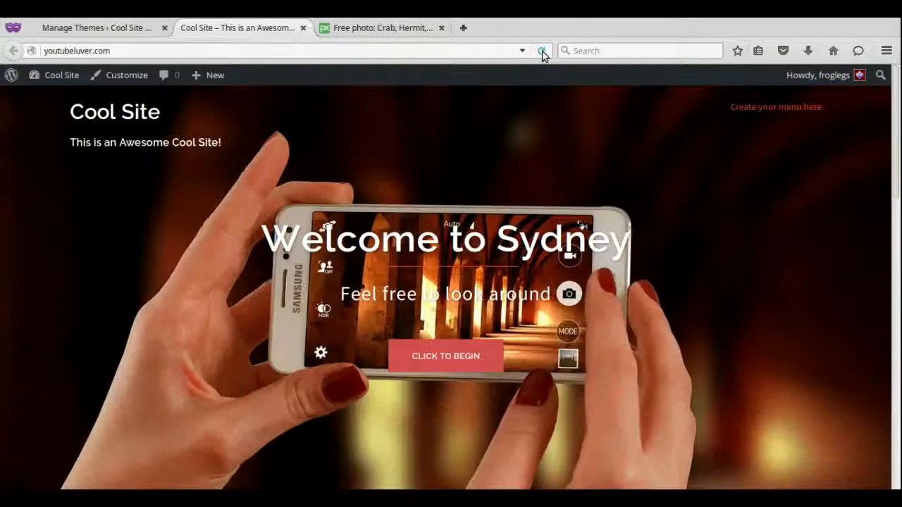
click(542, 51)
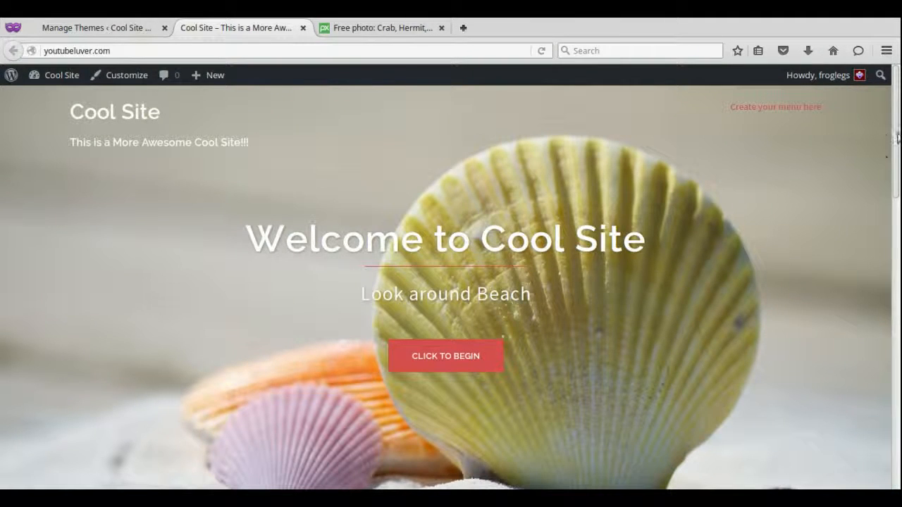
drag(898, 123, 895, 92)
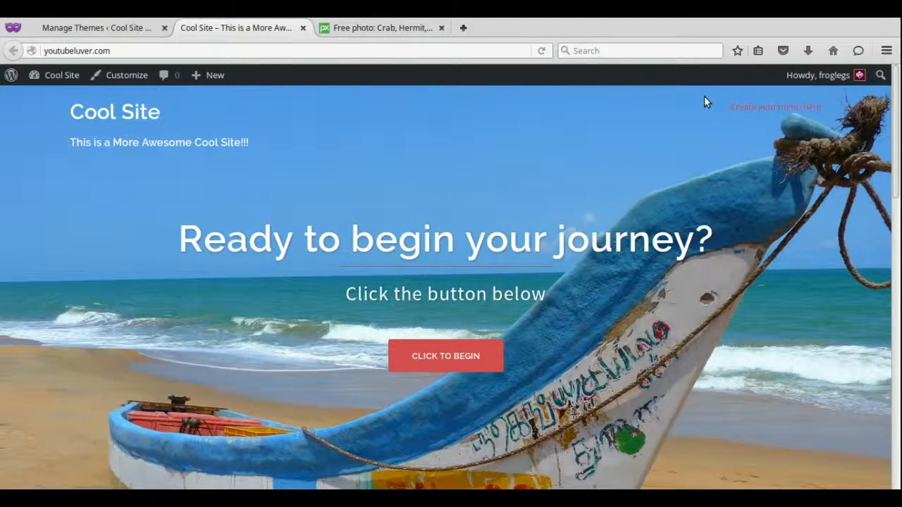
Create a new page titled 'Travel' via Pages > Add New and open a blank browser tab.
click(89, 25)
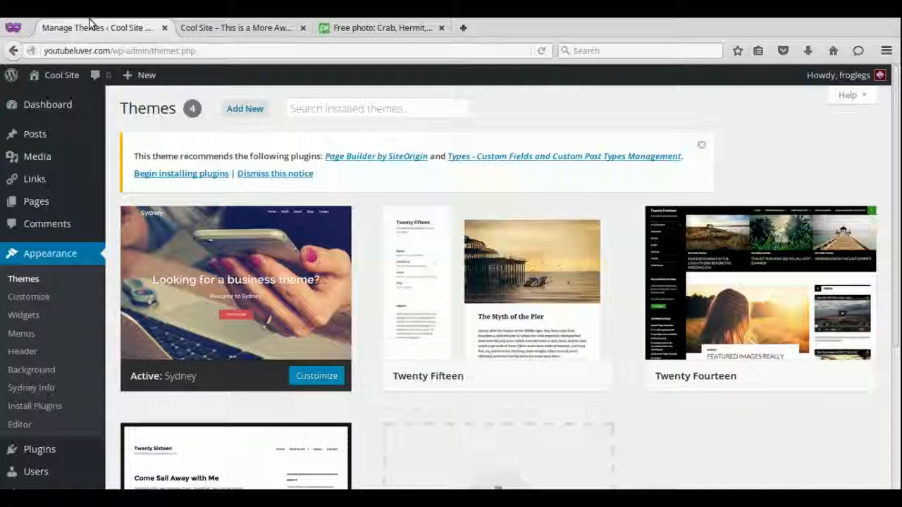
mouse_move(39, 206)
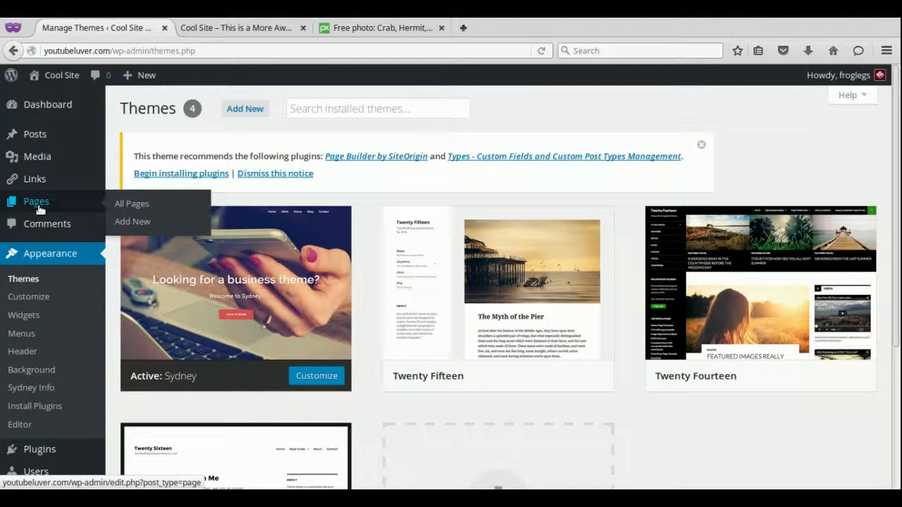
click(28, 205)
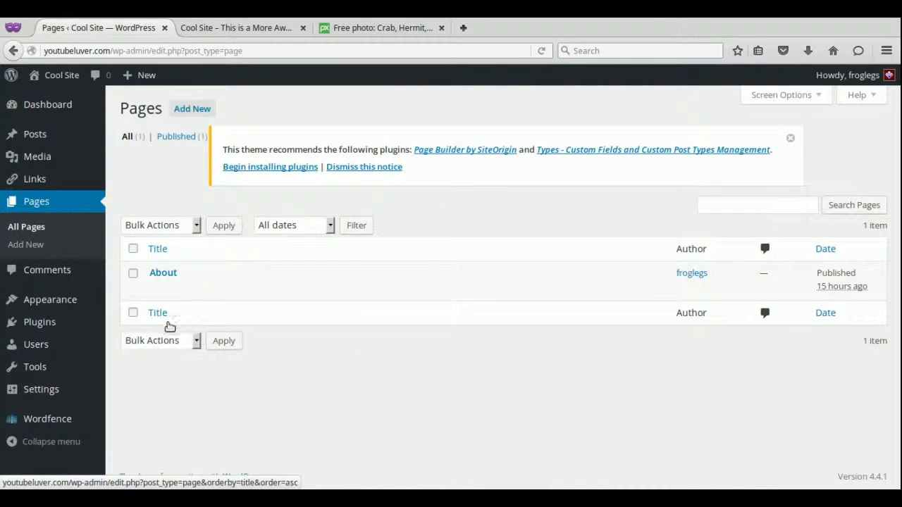
click(192, 109)
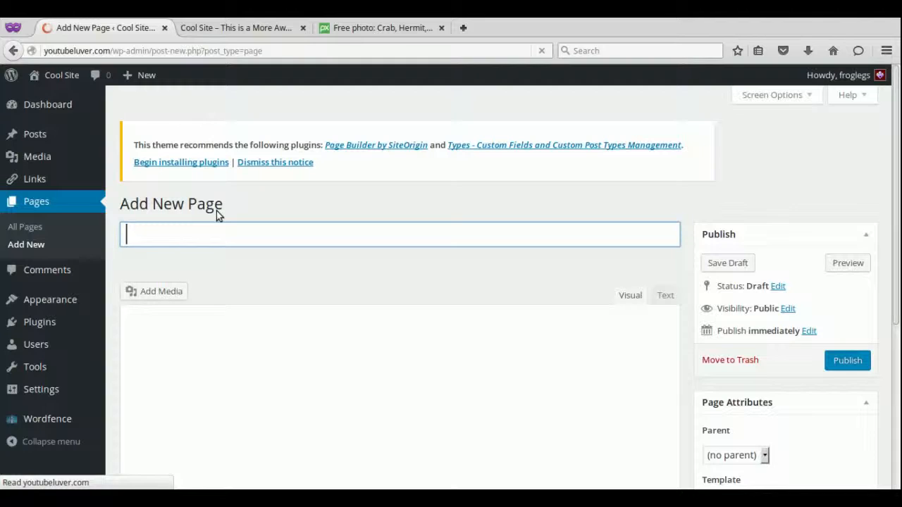
text(Travel)
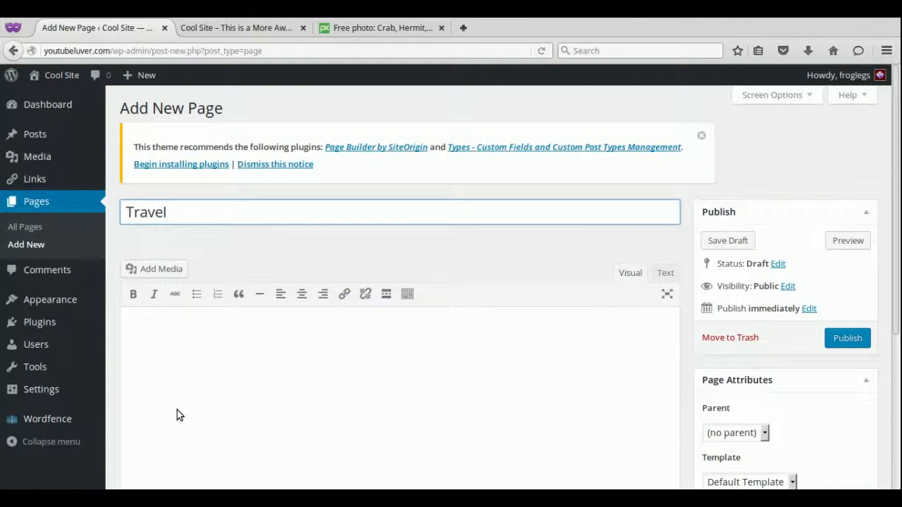
click(177, 410)
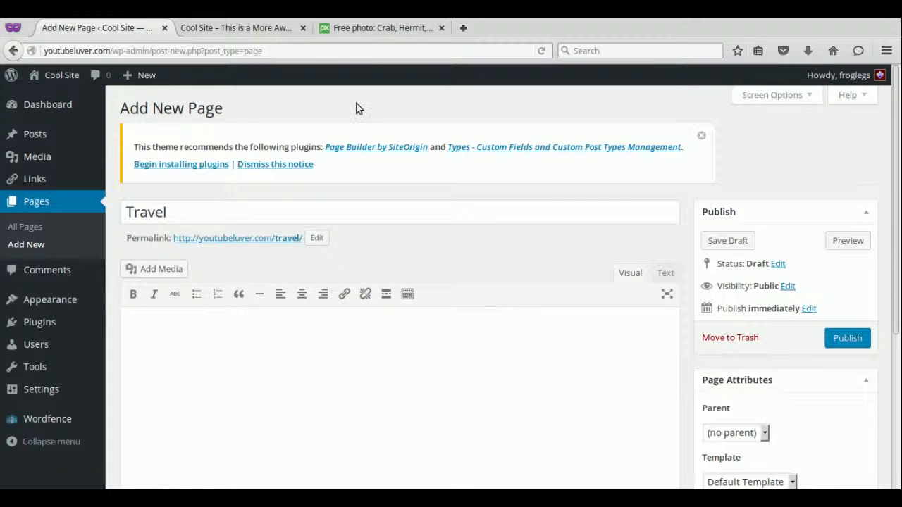
click(465, 28)
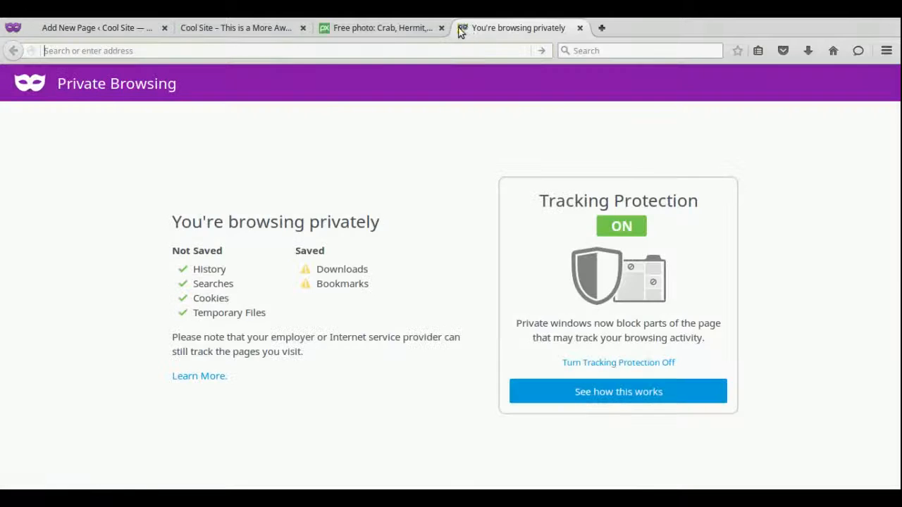
Load lipsum.com, copy its first two Lorem Ipsum paragraphs, and return to the Travel editor.
text(lip)
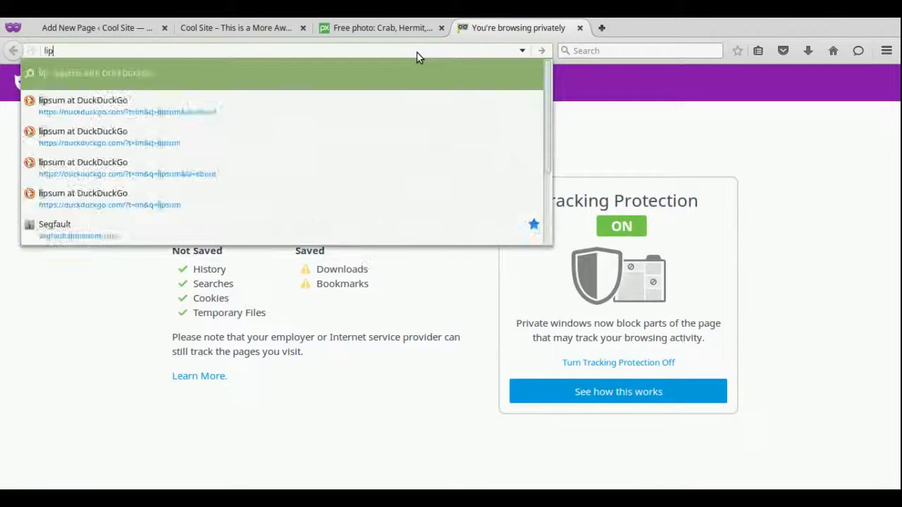
text(sum.com)
key(Return)
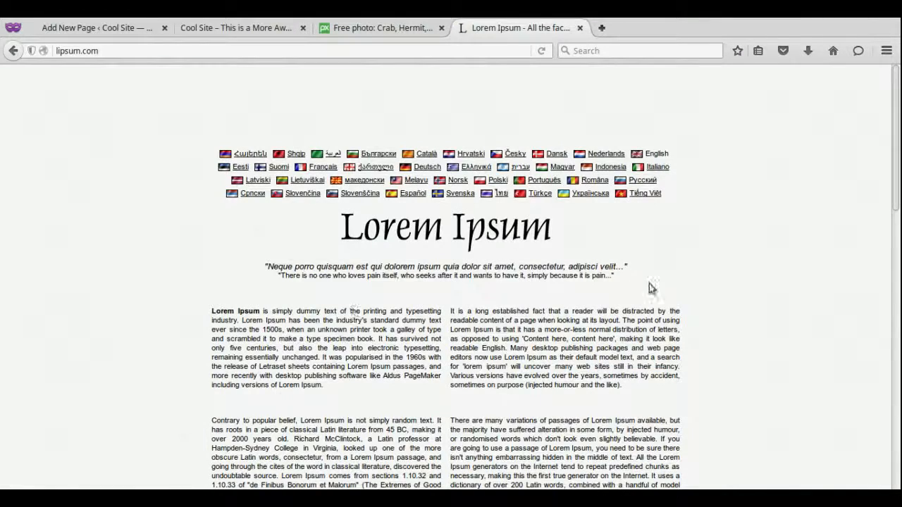
scroll(896, 218, down, 6)
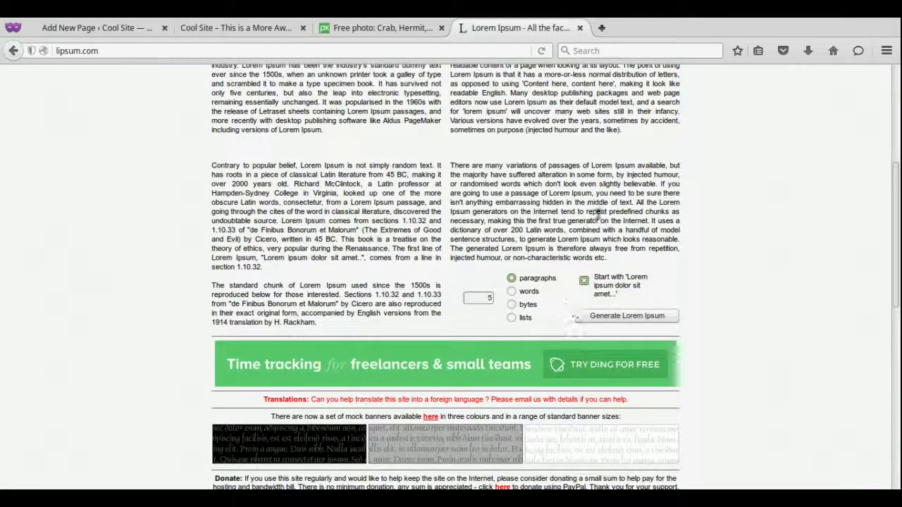
scroll(599, 215, up, 5)
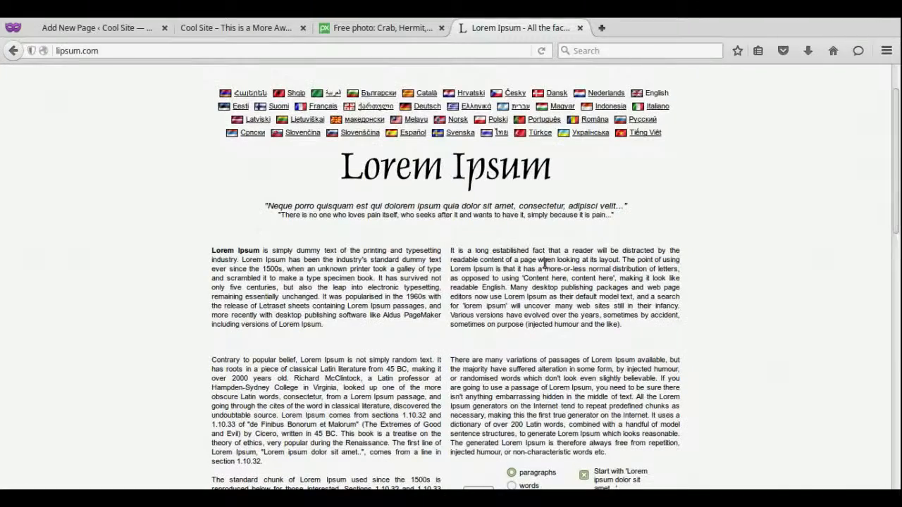
mouse_move(211, 250)
mouse_down()
mouse_move(283, 276)
mouse_move(213, 250)
mouse_up()
key(ctrl+c)
click(210, 250)
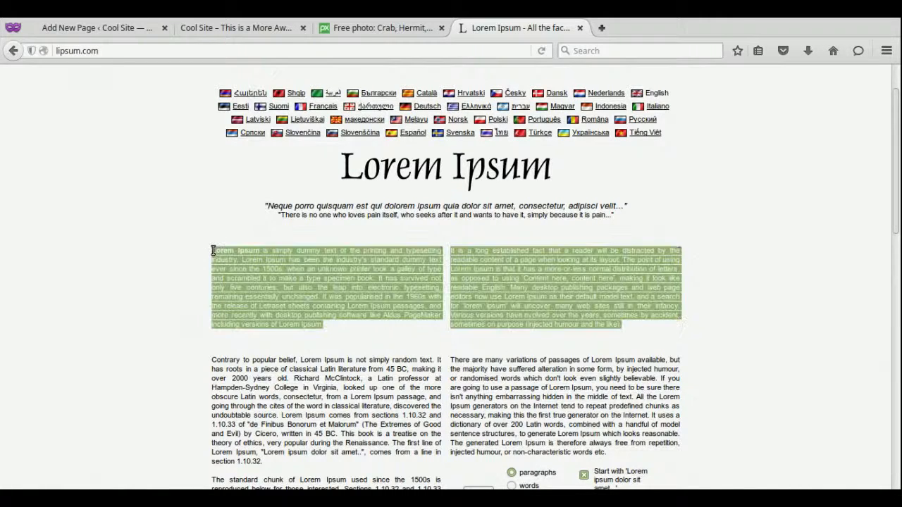
click(78, 32)
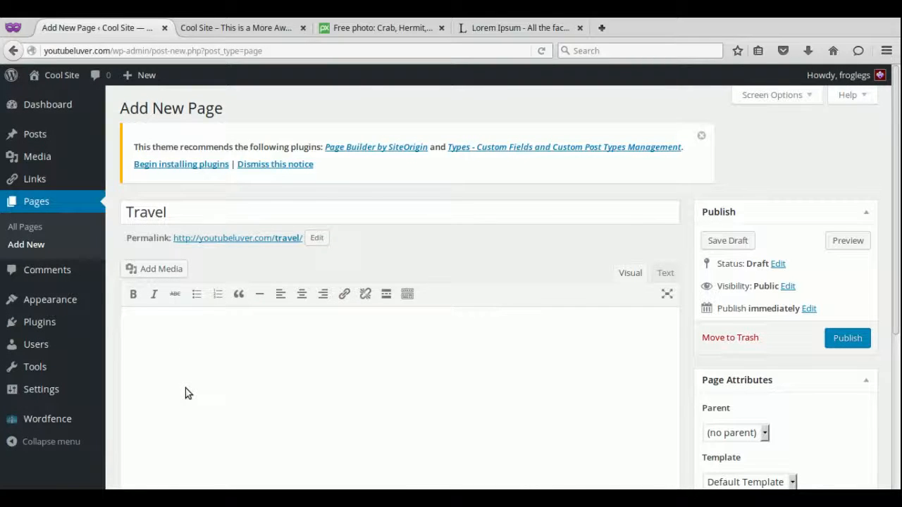
Paste the two Lorem Ipsum paragraphs into the Travel page and add blank lines above them.
key(ctrl+v)
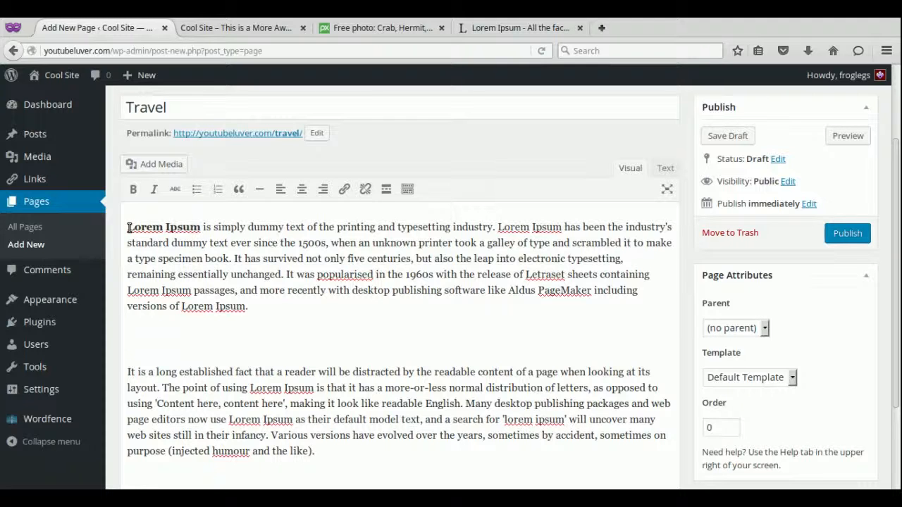
key(Return)
key(Return)
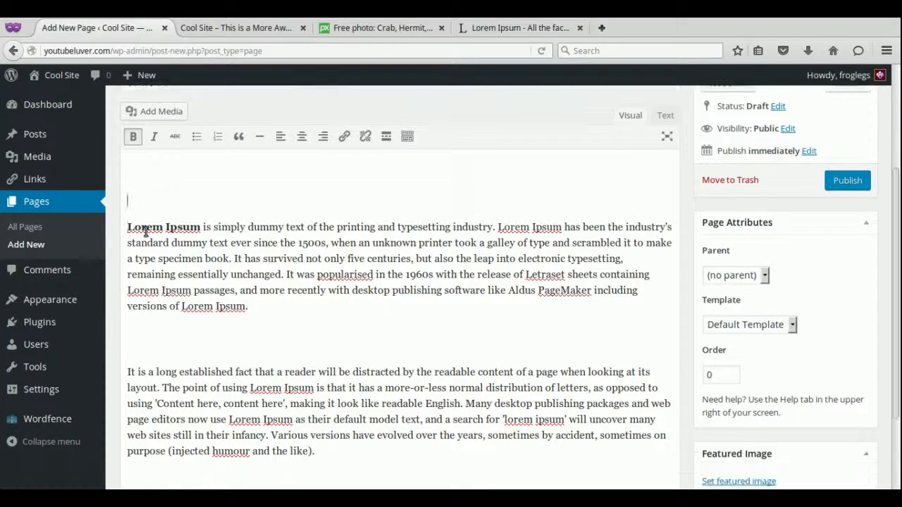
key(Up)
Insert the aurora borealis photo from the media library above the text.
click(167, 125)
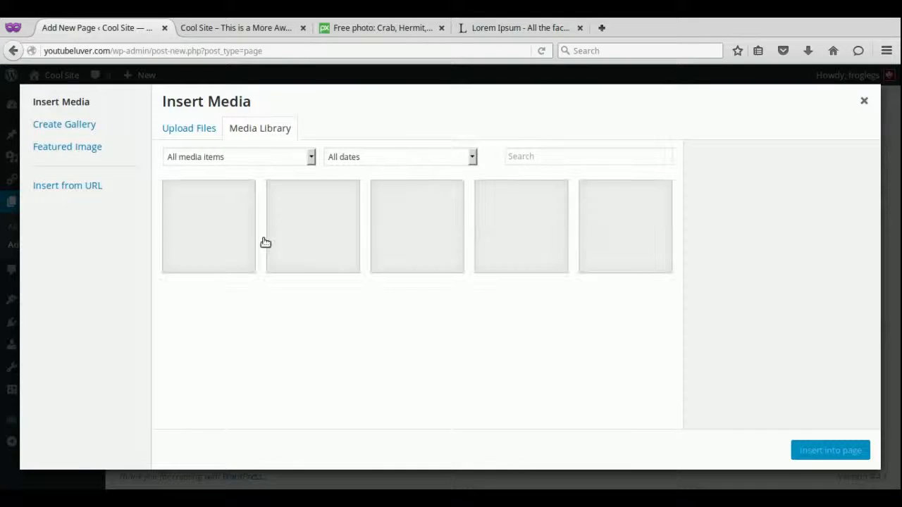
click(541, 252)
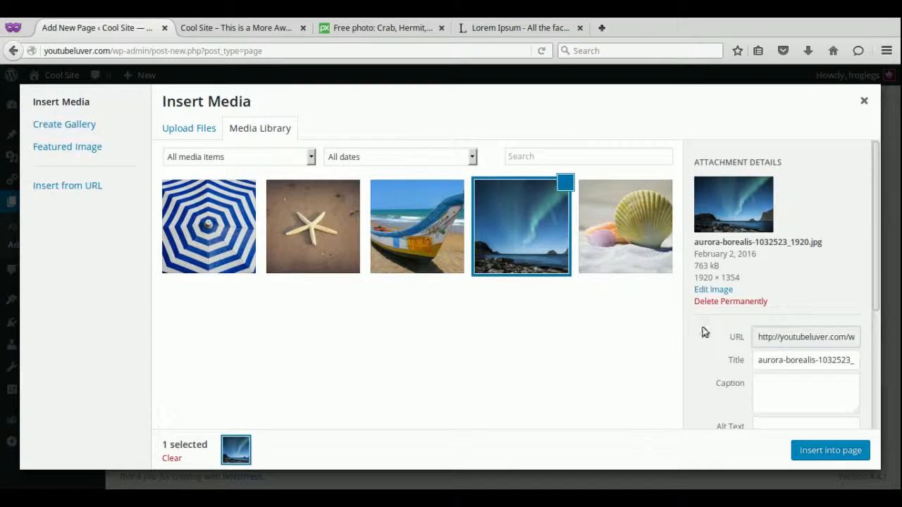
click(812, 450)
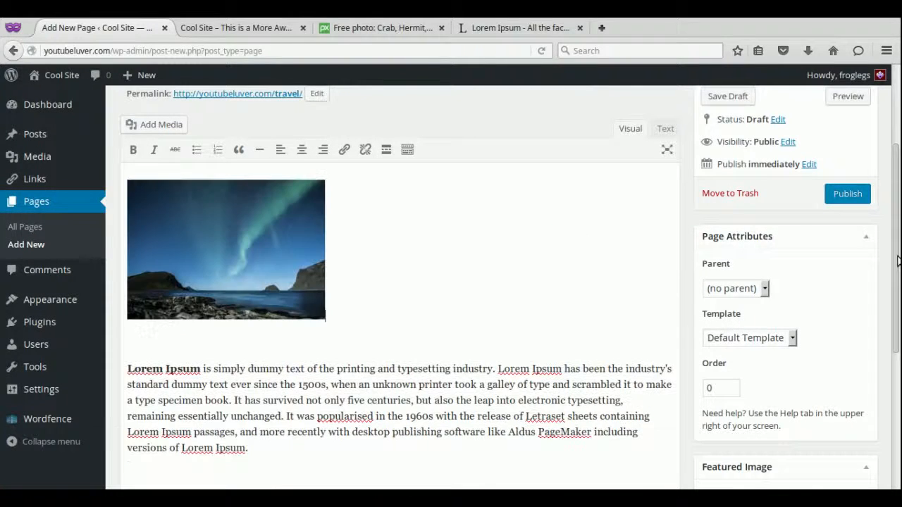
scroll(897, 261, down, 3)
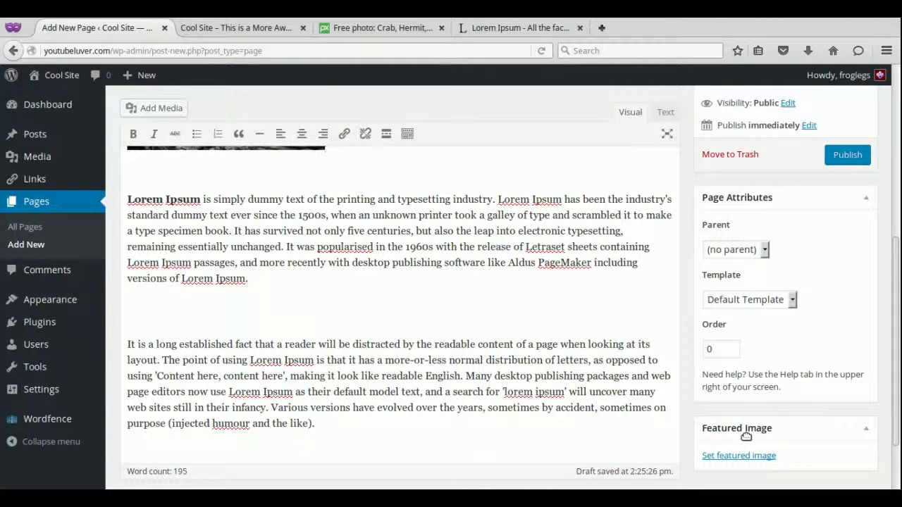
Set the aurora photo as the Travel page's featured image and dismiss the plugin recommendation notice.
click(719, 456)
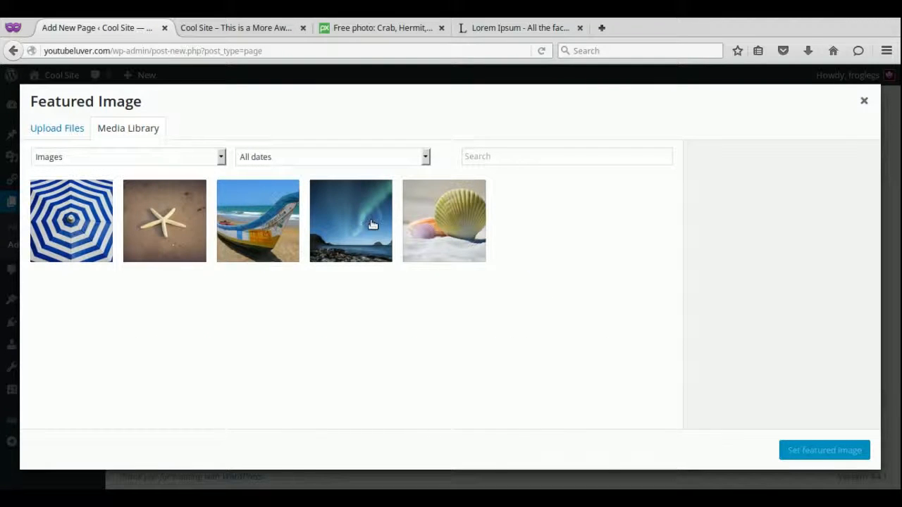
click(336, 228)
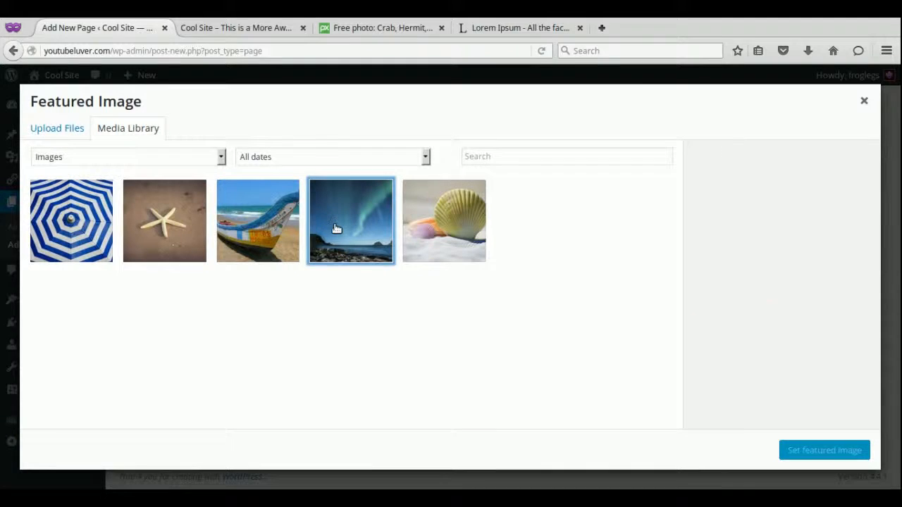
click(808, 449)
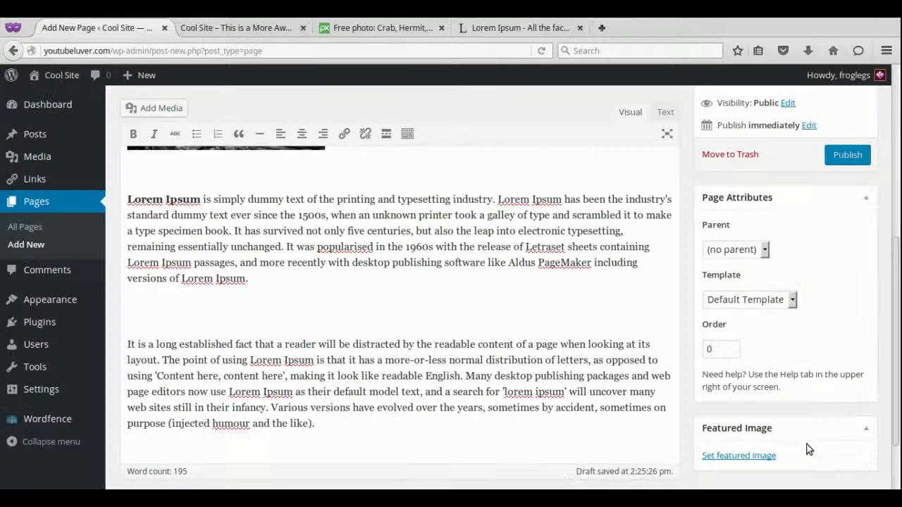
scroll(899, 380, up, 3)
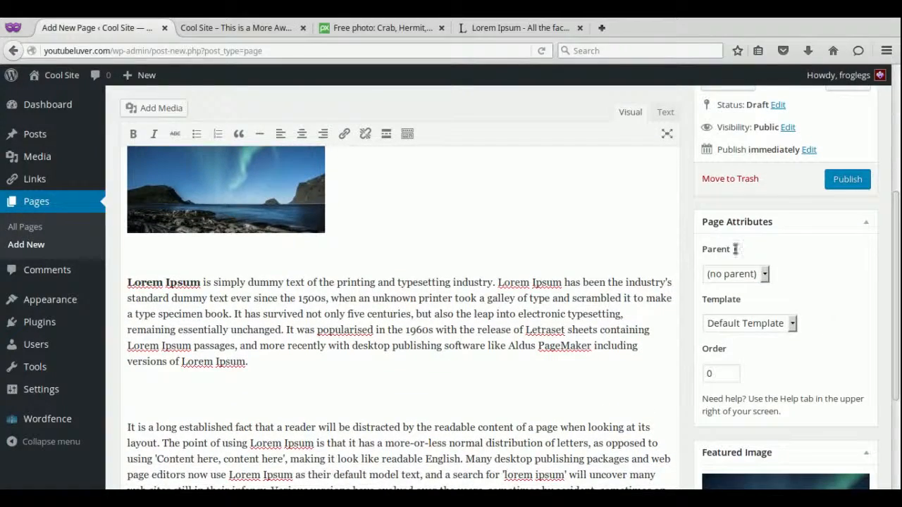
drag(894, 257, 898, 145)
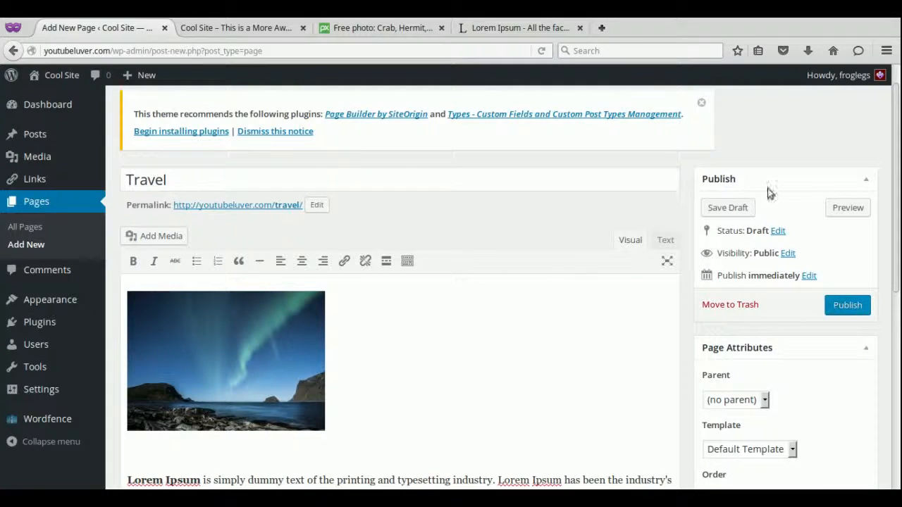
click(291, 132)
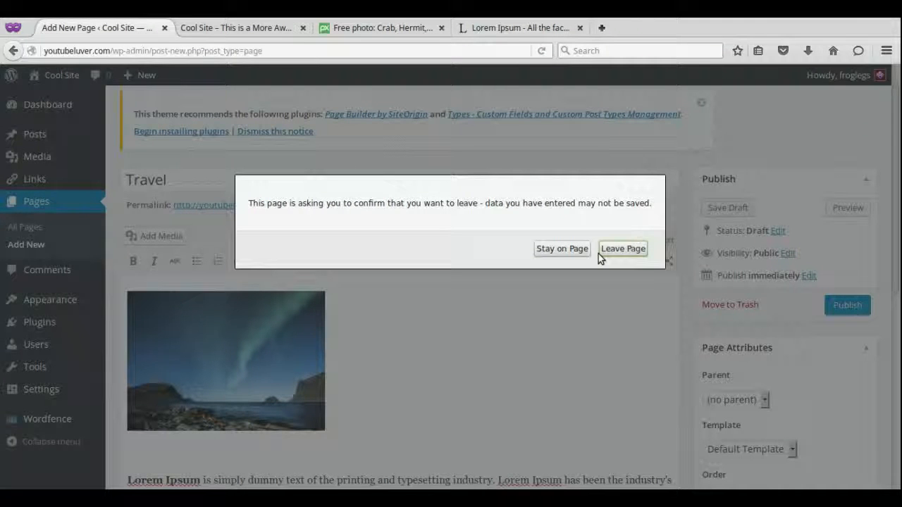
click(567, 248)
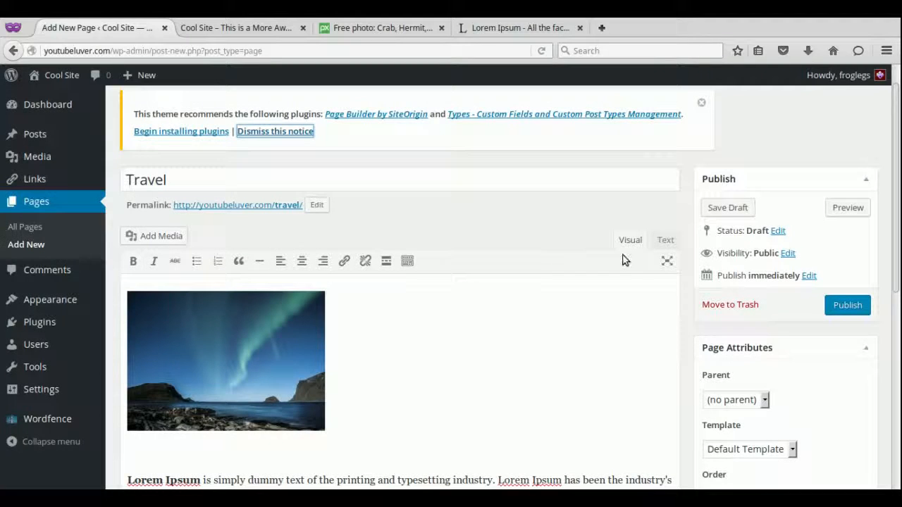
click(702, 105)
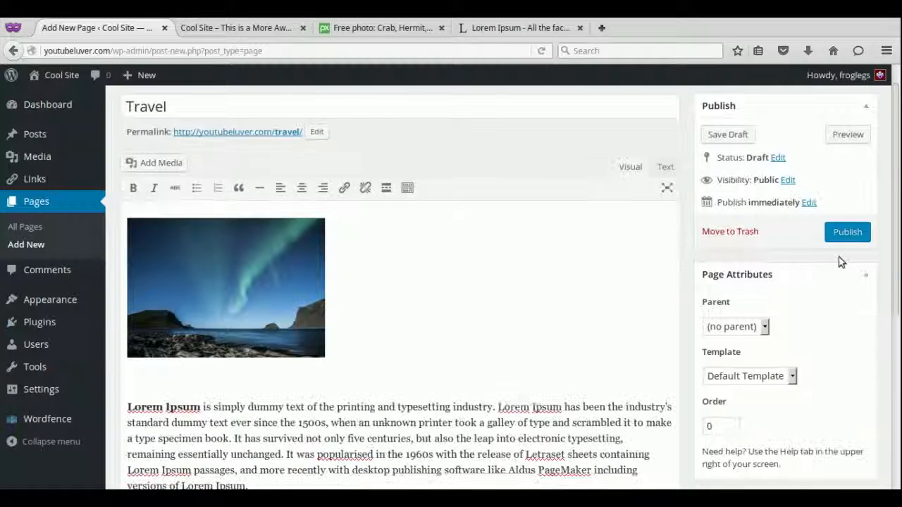
click(837, 232)
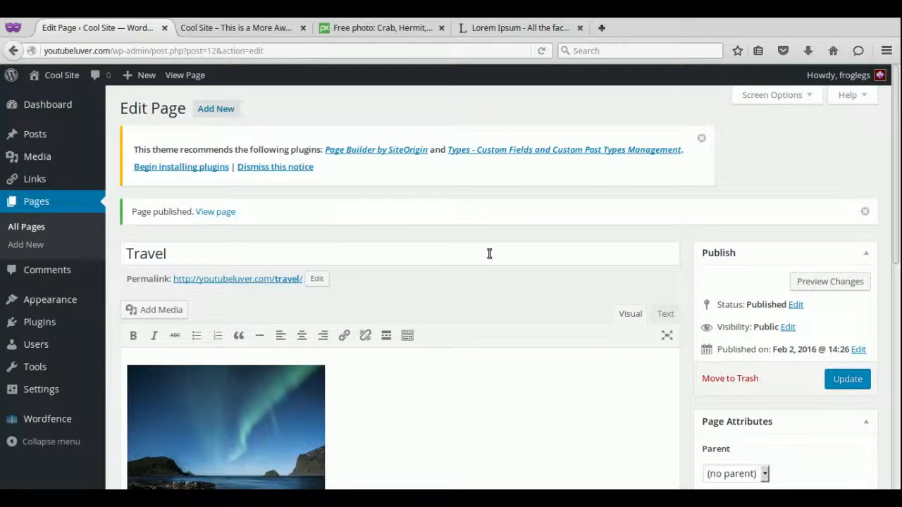
View the live Travel page on Cool Site, then launch the Customizer from the admin bar.
click(208, 280)
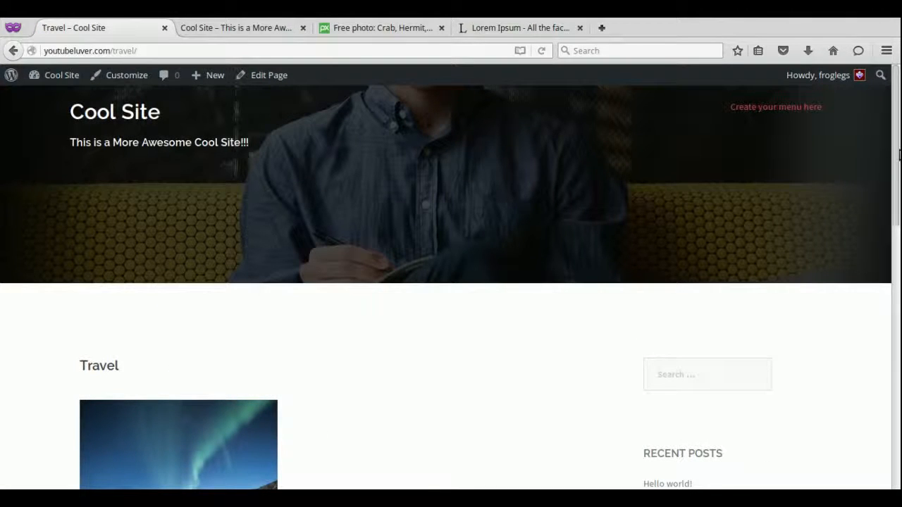
scroll(896, 155, down, 5)
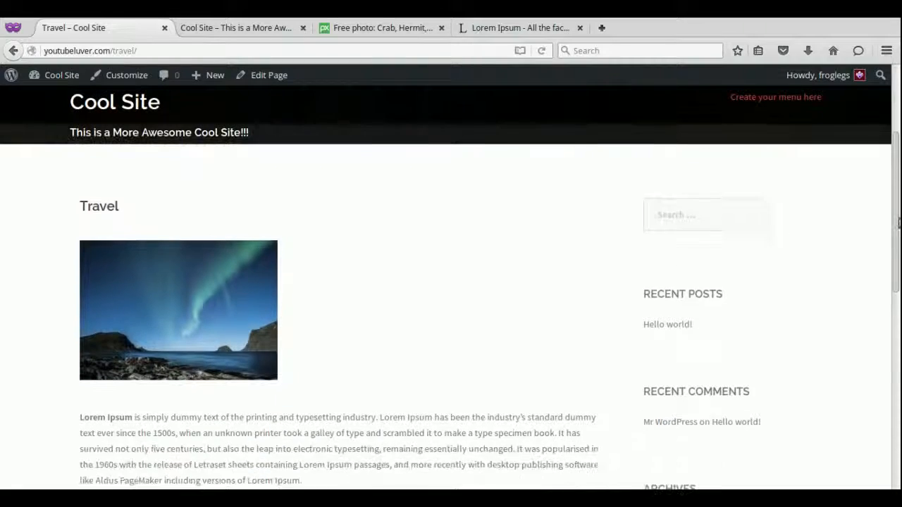
scroll(897, 299, down, 4)
scroll(892, 200, up, 6)
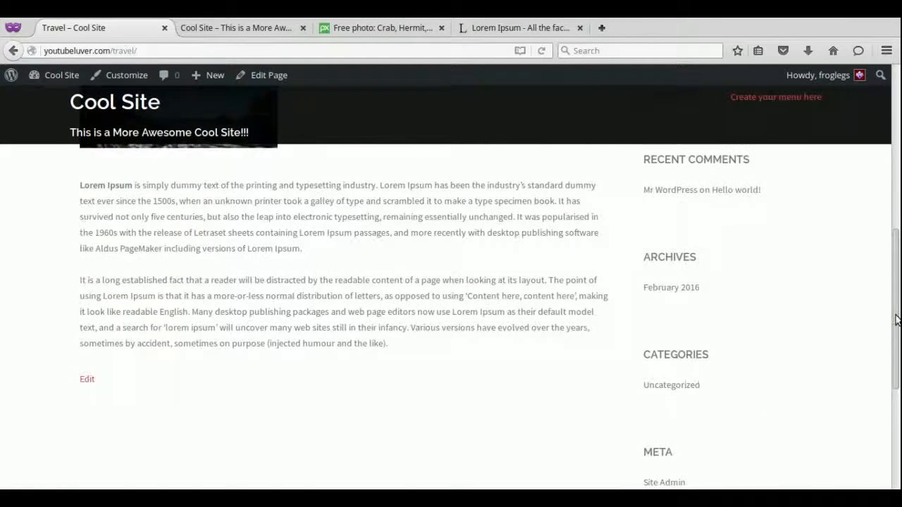
scroll(890, 200, up, 3)
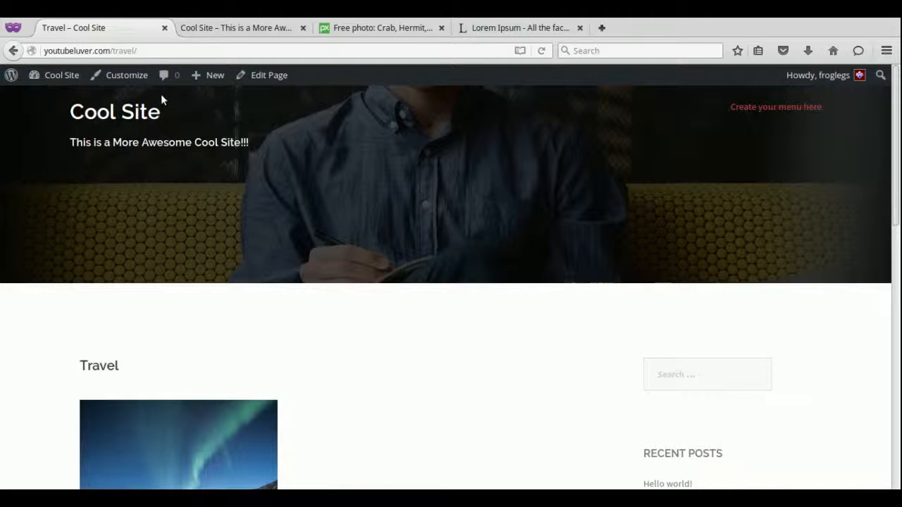
click(124, 76)
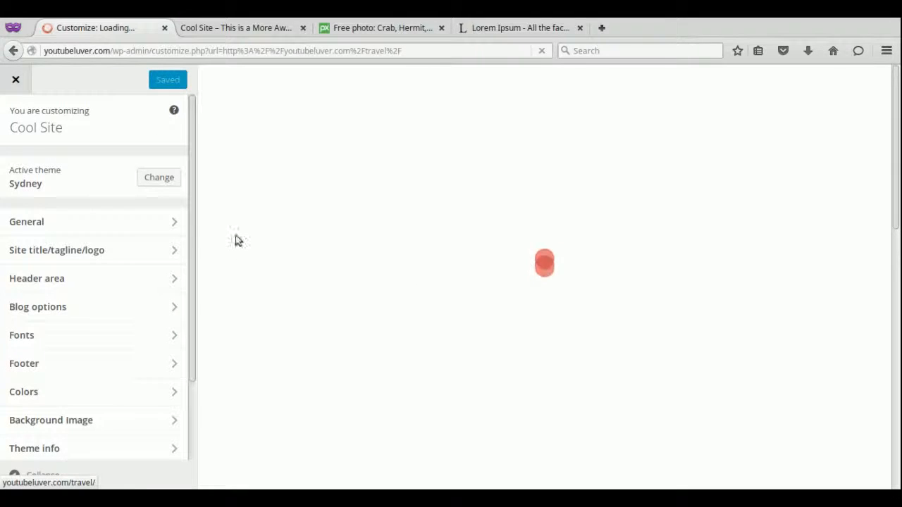
Tick 'Disable the overlay?' under Header area > Header Image so the photo shows unshaded.
scroll(194, 237, down, 1)
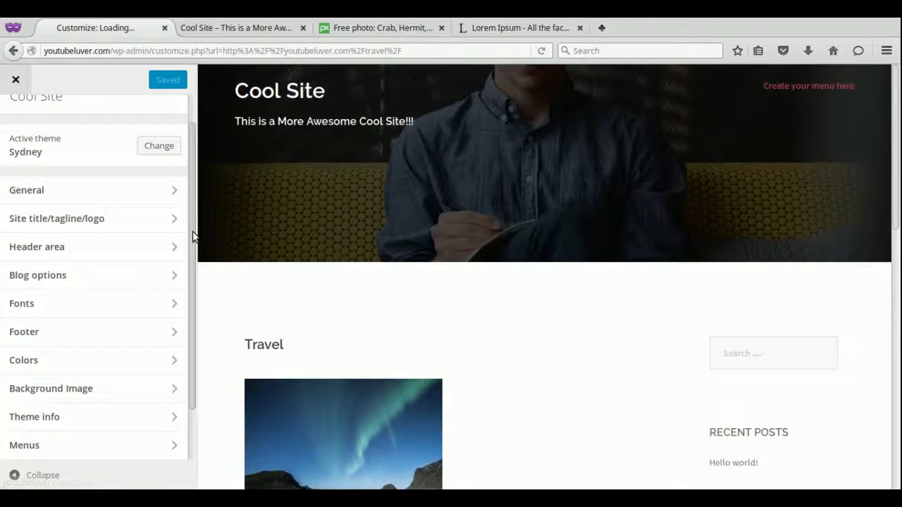
click(128, 244)
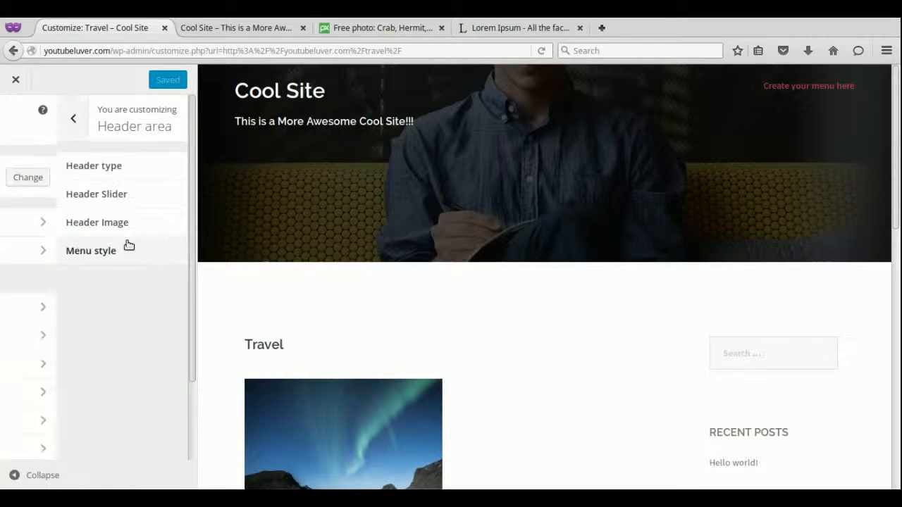
click(120, 229)
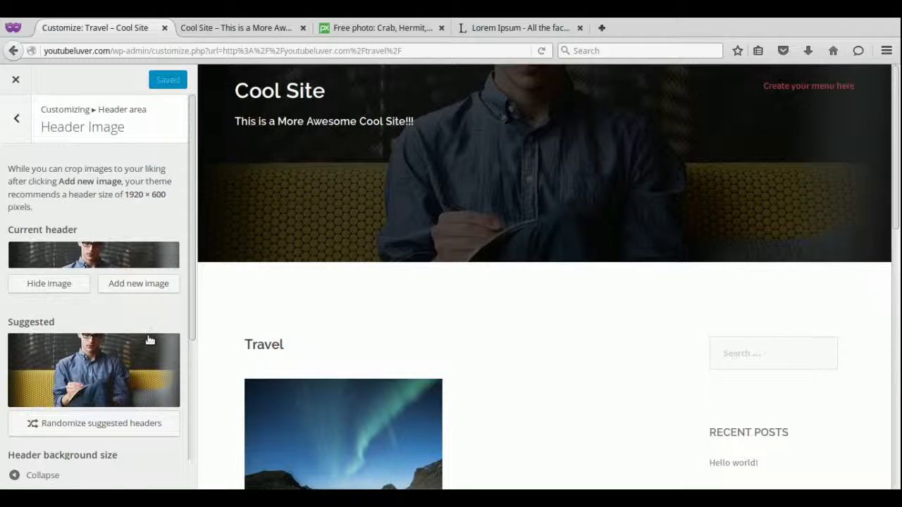
scroll(193, 312, down, 2)
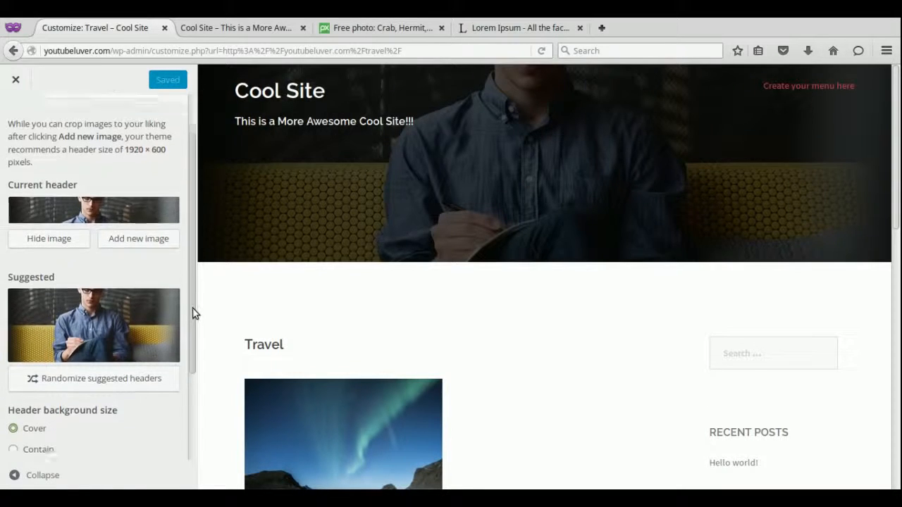
scroll(196, 352, down, 2)
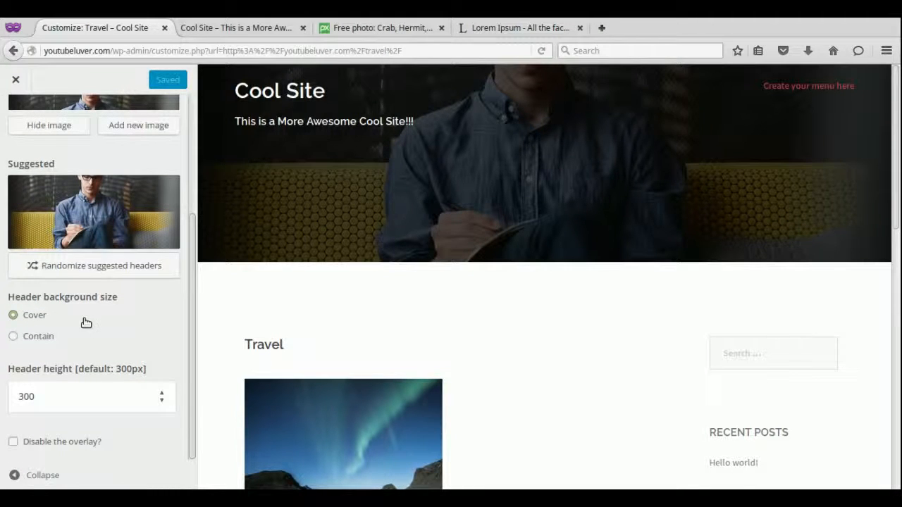
click(13, 443)
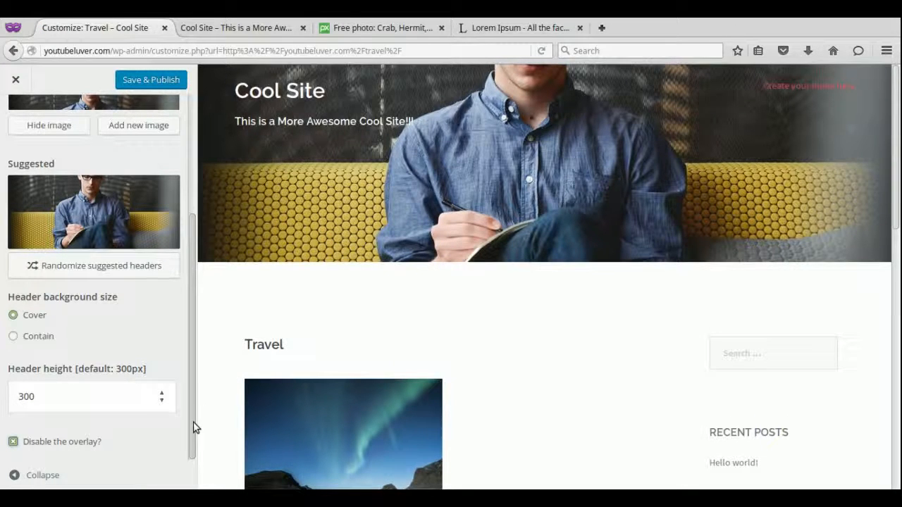
drag(196, 418, 187, 324)
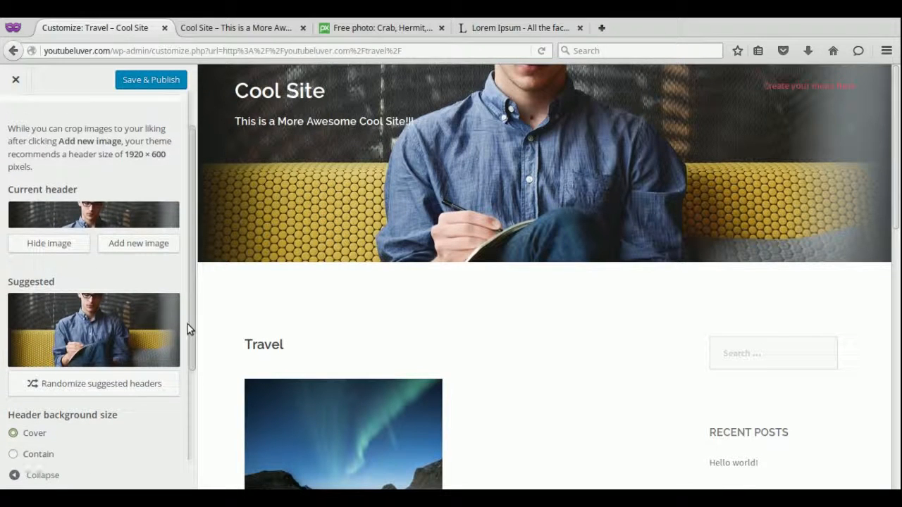
Hide the header image and untick 'Disable the overlay?' to restore the overlay.
click(49, 243)
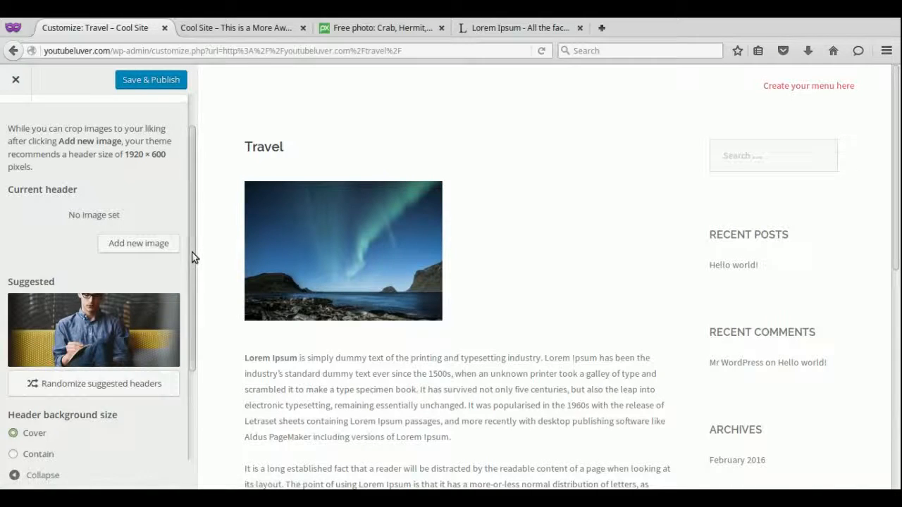
drag(193, 256, 195, 322)
drag(896, 254, 897, 225)
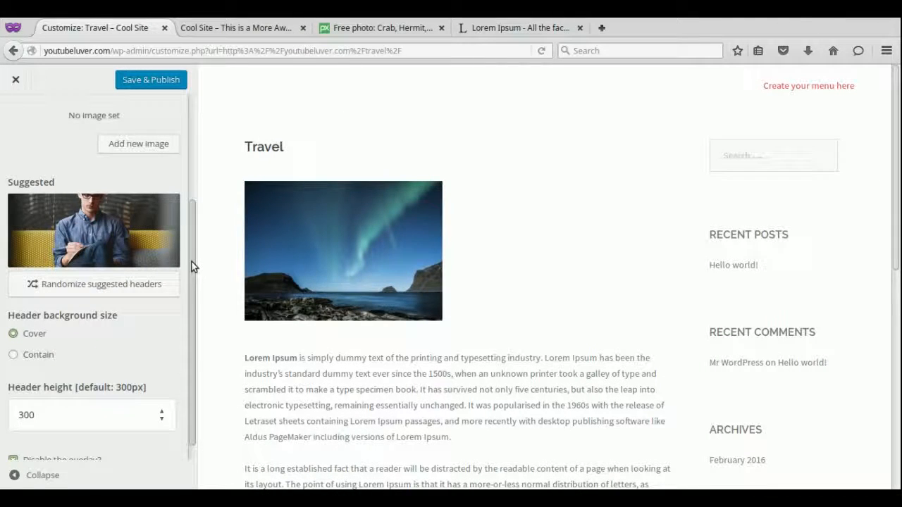
drag(191, 265, 177, 182)
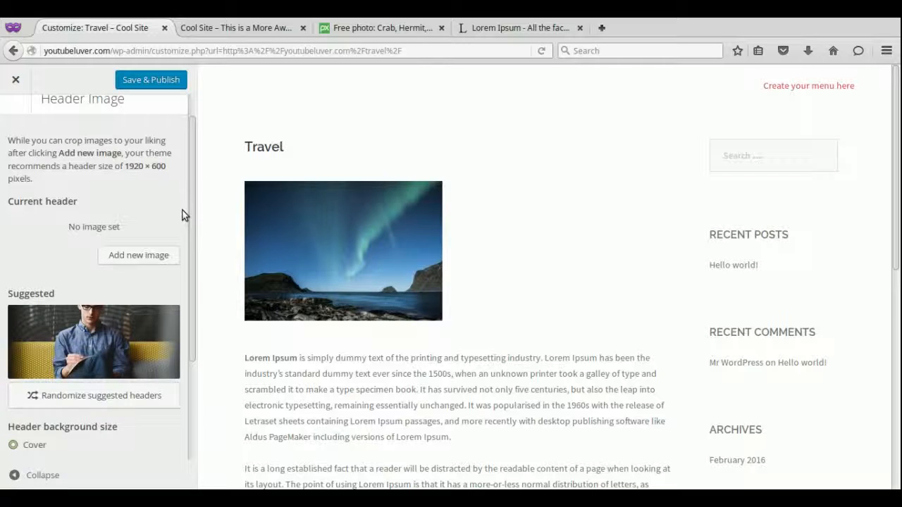
drag(194, 217, 198, 322)
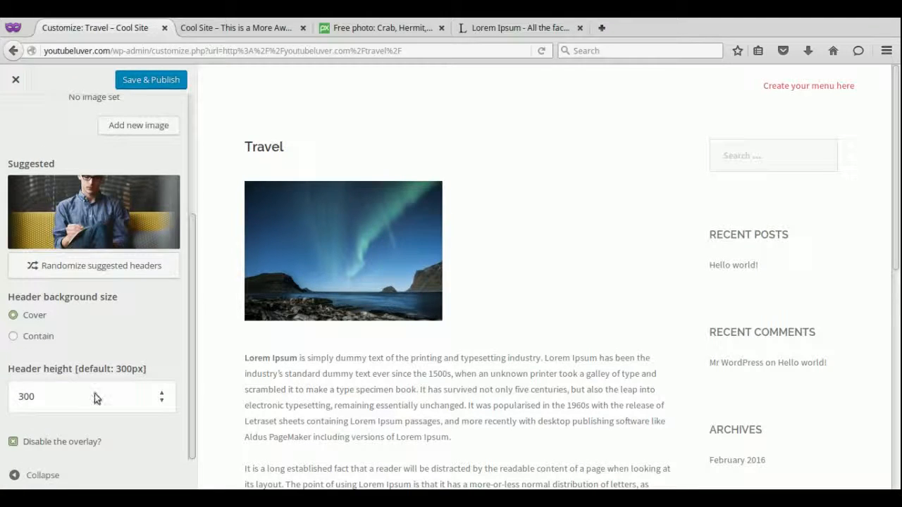
click(14, 442)
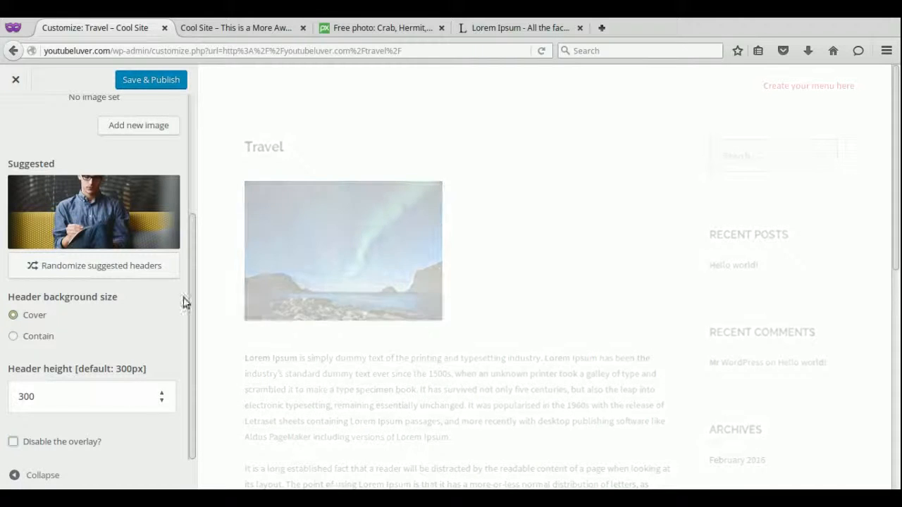
drag(191, 299, 189, 187)
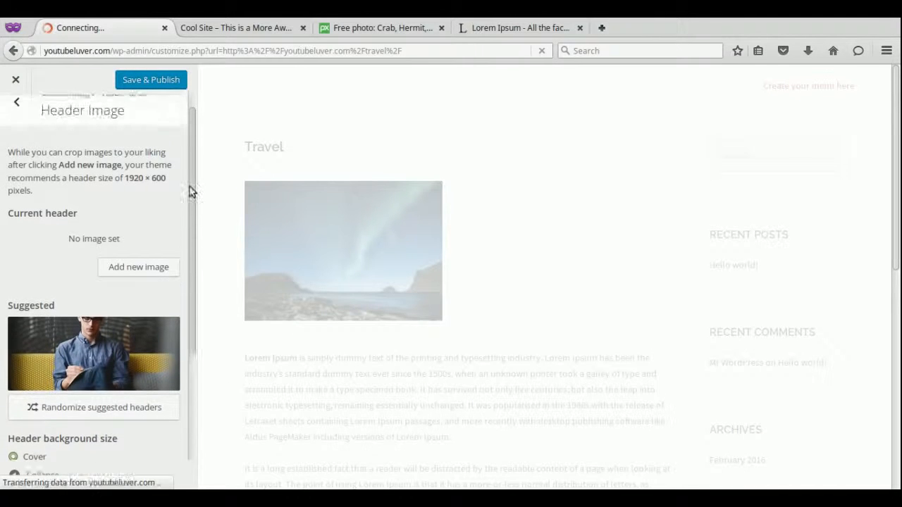
Back out twice to the main Customizer section list and close the Customizer.
click(17, 106)
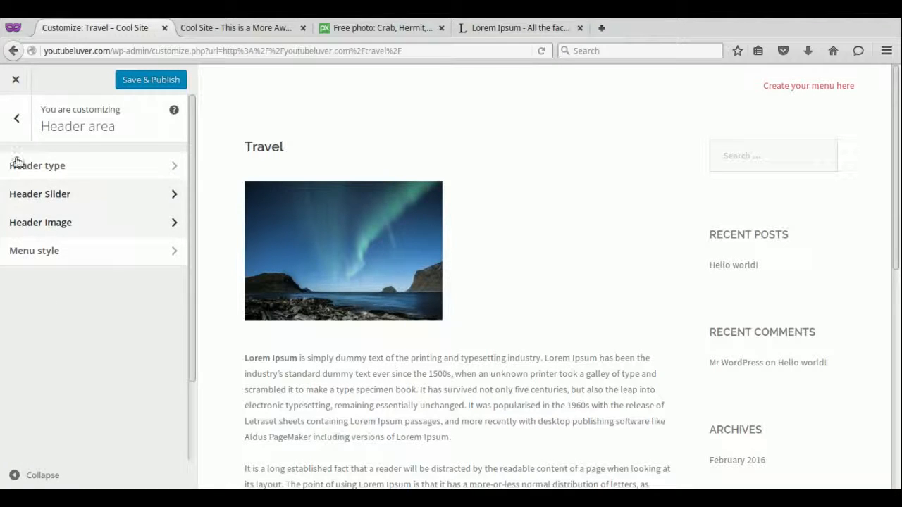
click(11, 121)
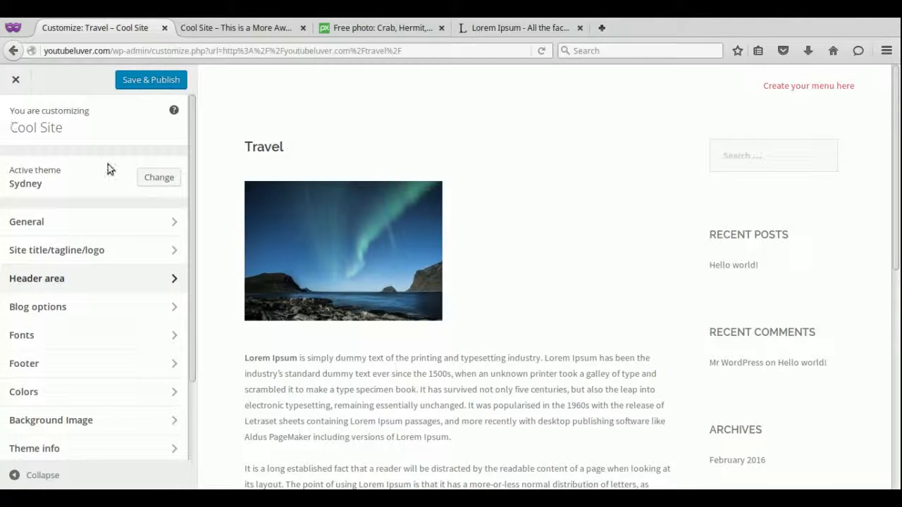
click(20, 81)
Leave the Customizer unpublished, go to the Dashboard, and dismiss the Sydney plugin notice.
click(625, 246)
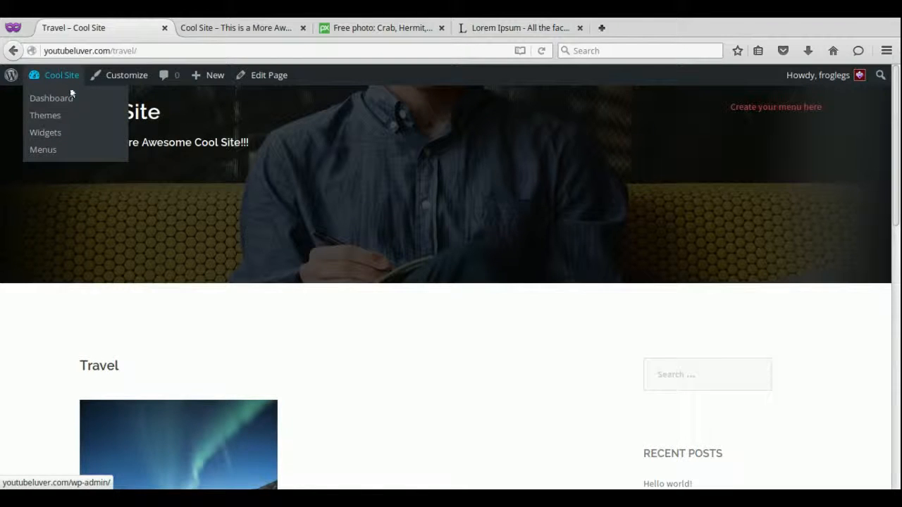
click(62, 98)
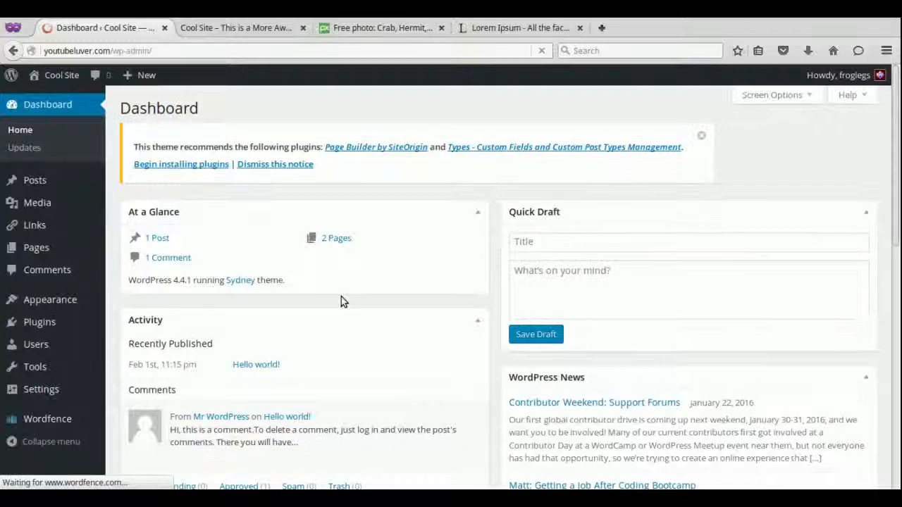
click(266, 164)
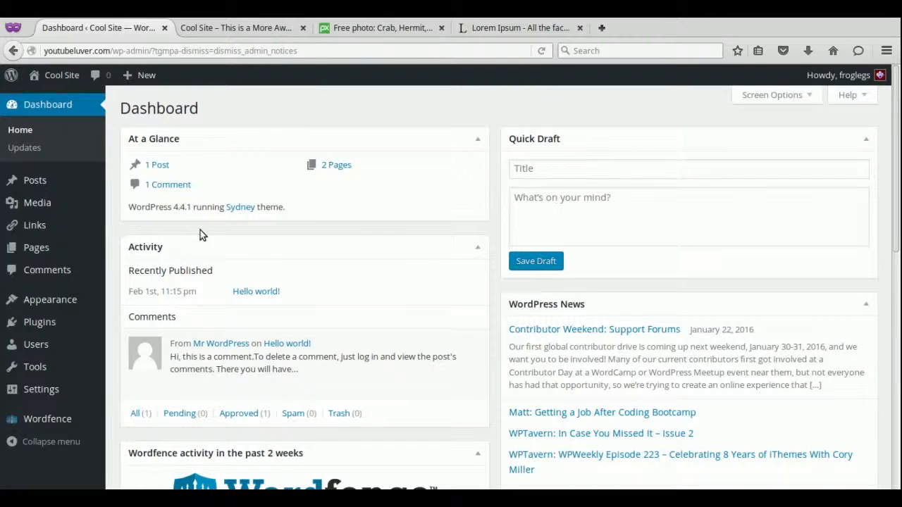
Open All Pages, select the Travel page, and look at the Bulk Actions choices.
mouse_move(28, 250)
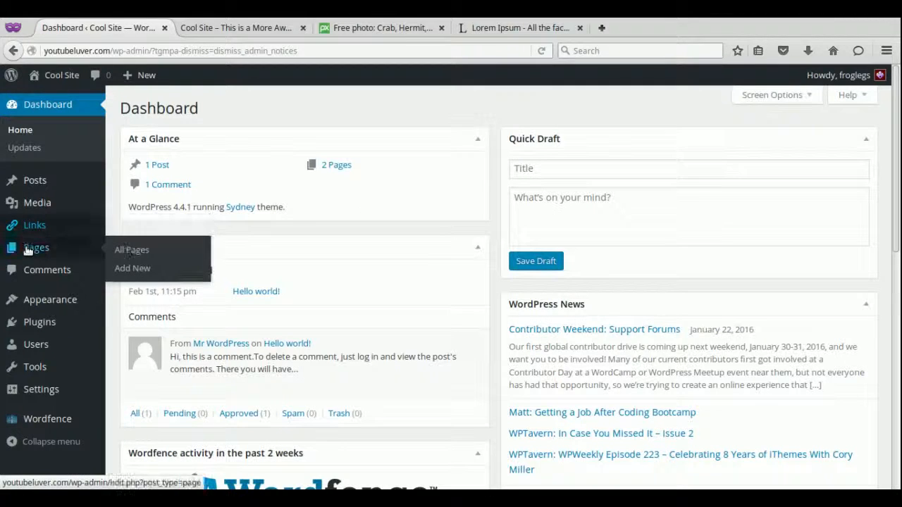
click(132, 252)
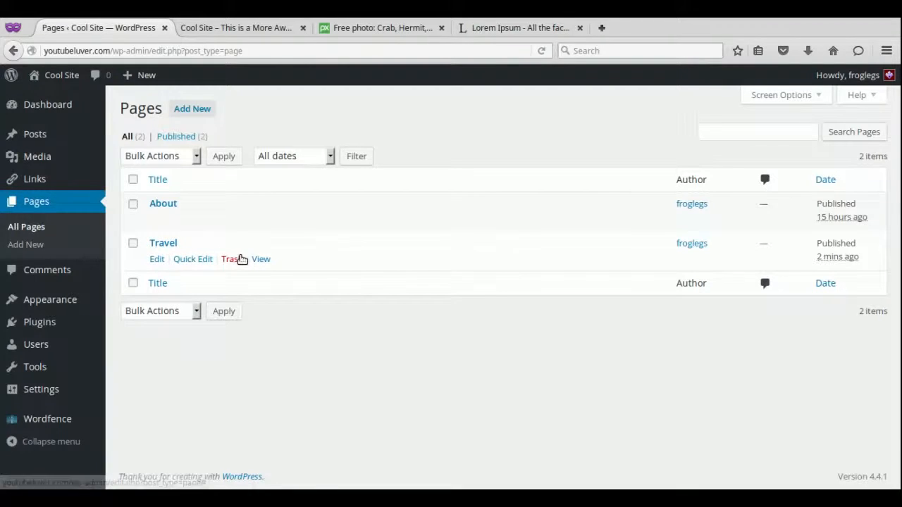
click(133, 243)
click(196, 163)
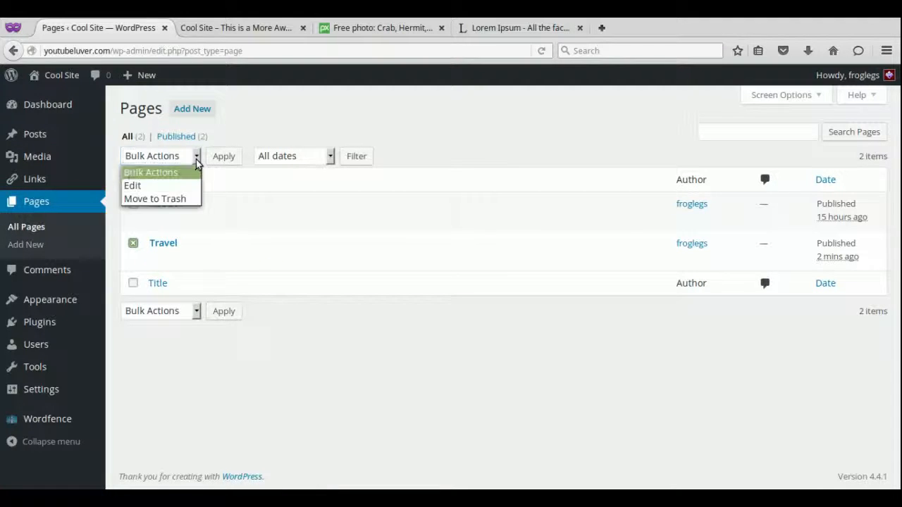
click(196, 162)
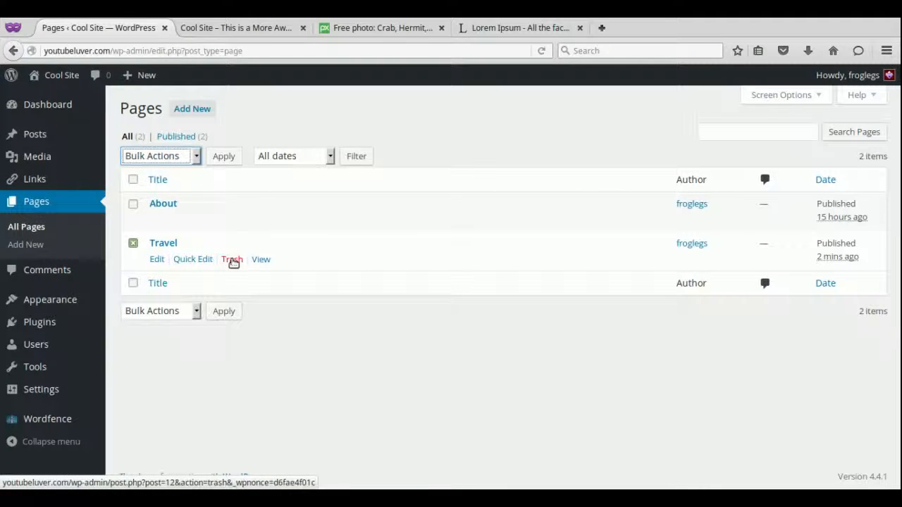
Try Quick Edit on Travel, sort the pages by Title, and start a new page.
click(193, 258)
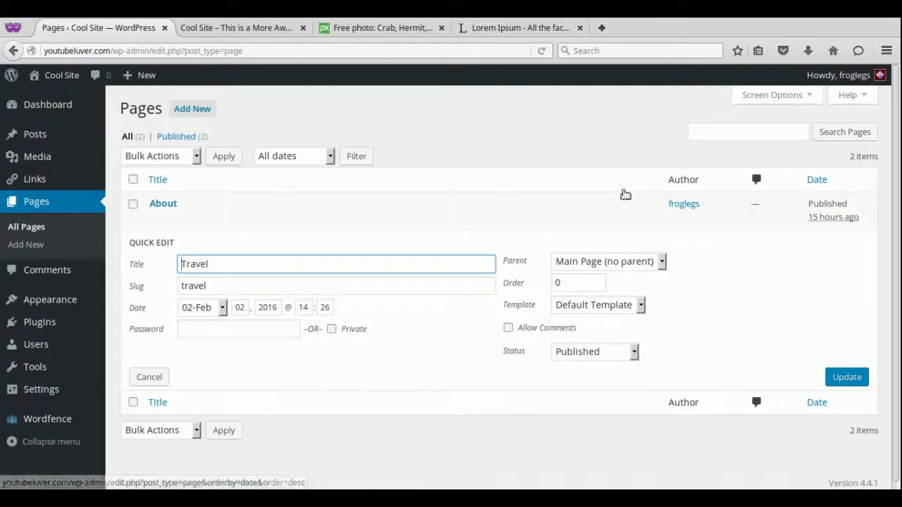
click(300, 124)
click(174, 185)
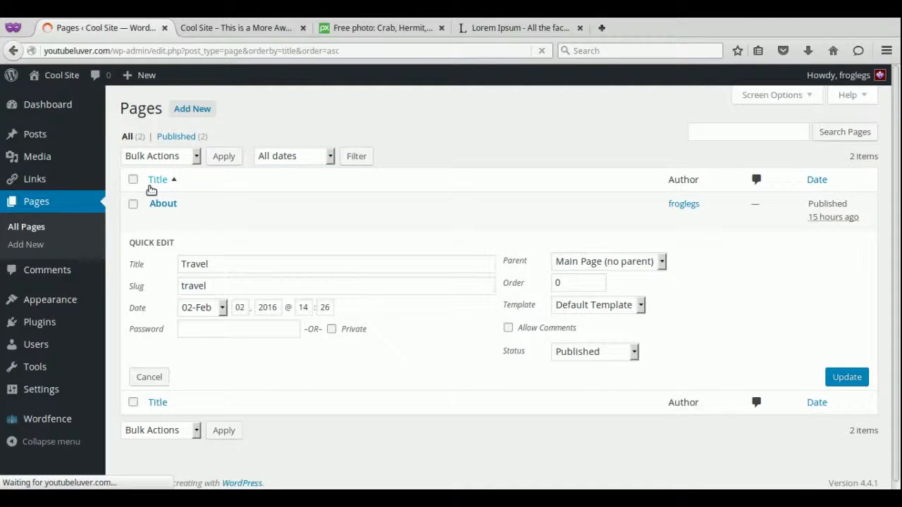
click(200, 113)
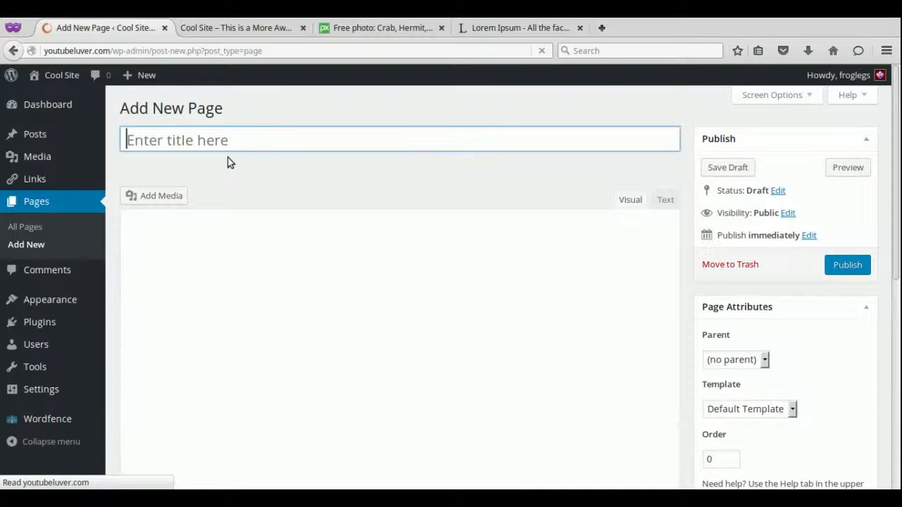
Publish a 'Contact' page with pasted Lorem Ipsum text, then start another new page.
text(Contact)
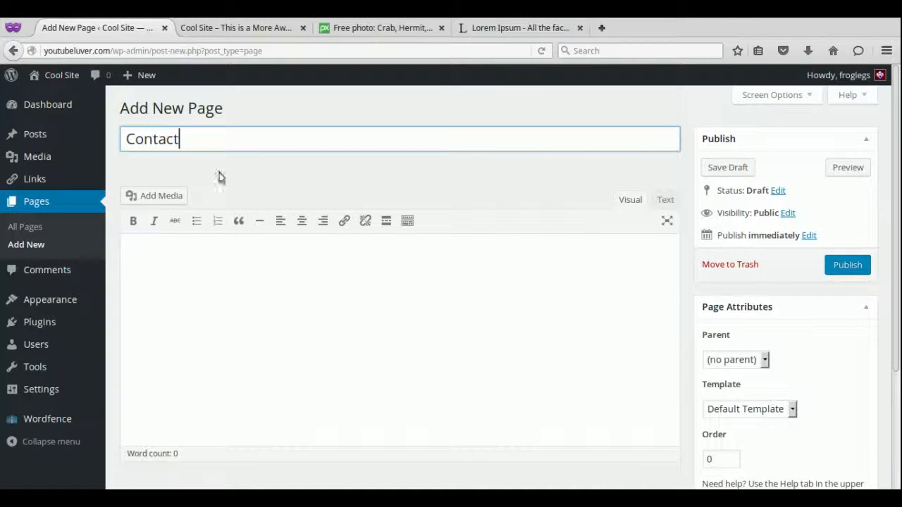
click(167, 299)
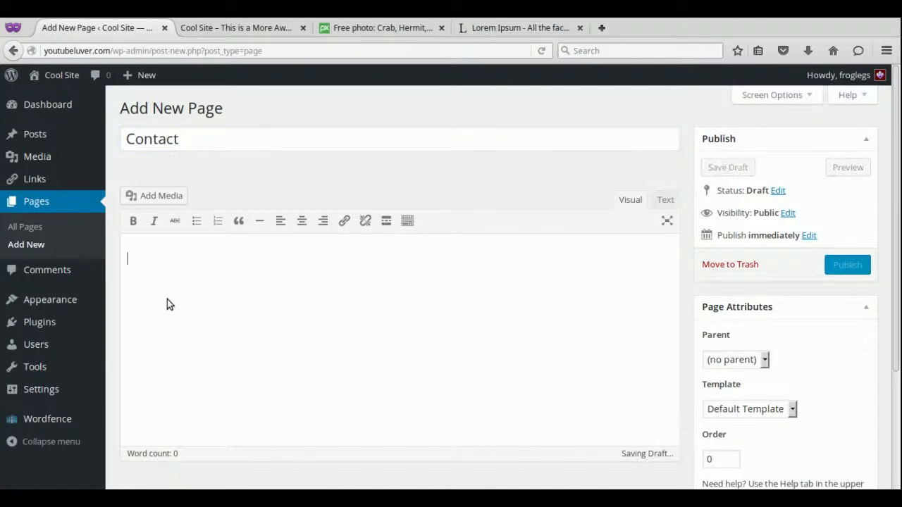
key(ctrl+v)
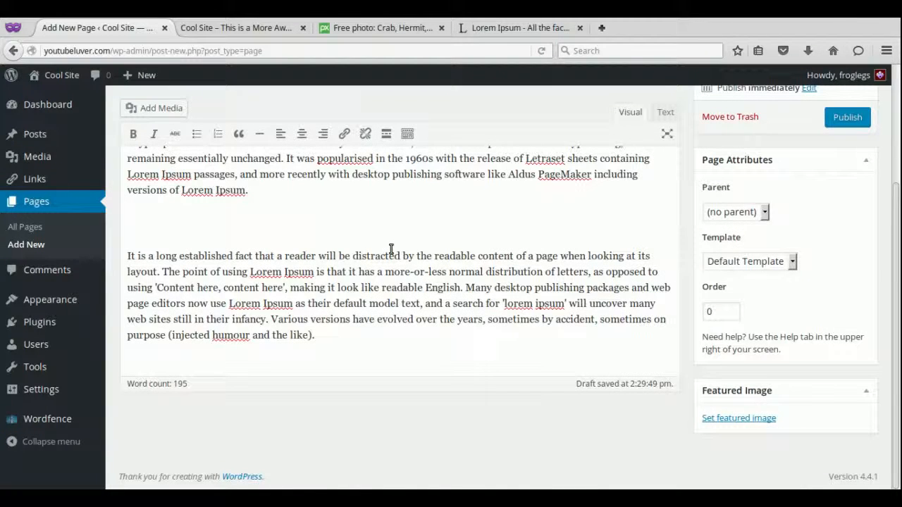
click(859, 119)
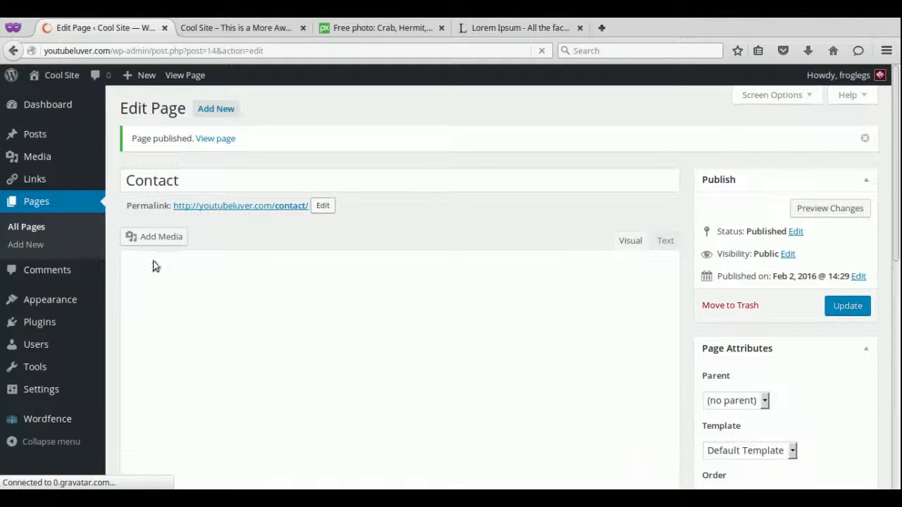
click(211, 111)
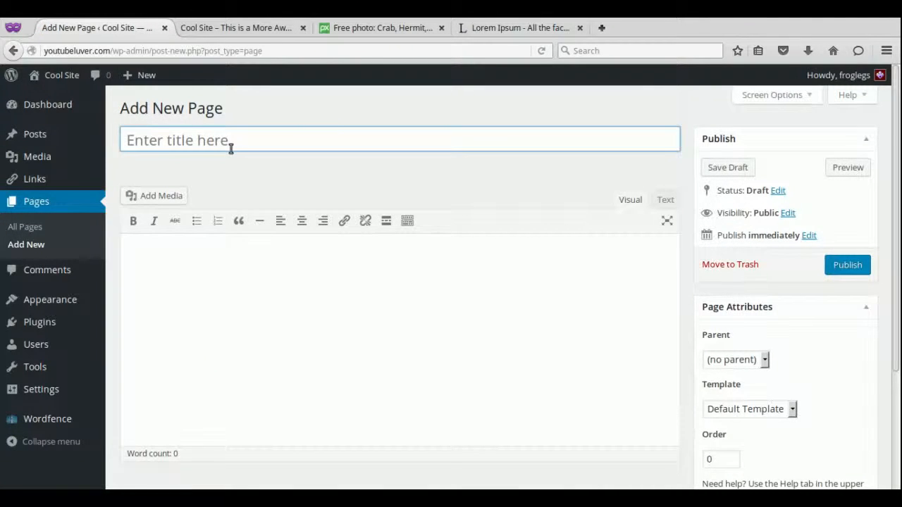
Publish a 'Privacy' page with pasted Lorem Ipsum text and show the All Pages list.
text(Privacy)
click(208, 264)
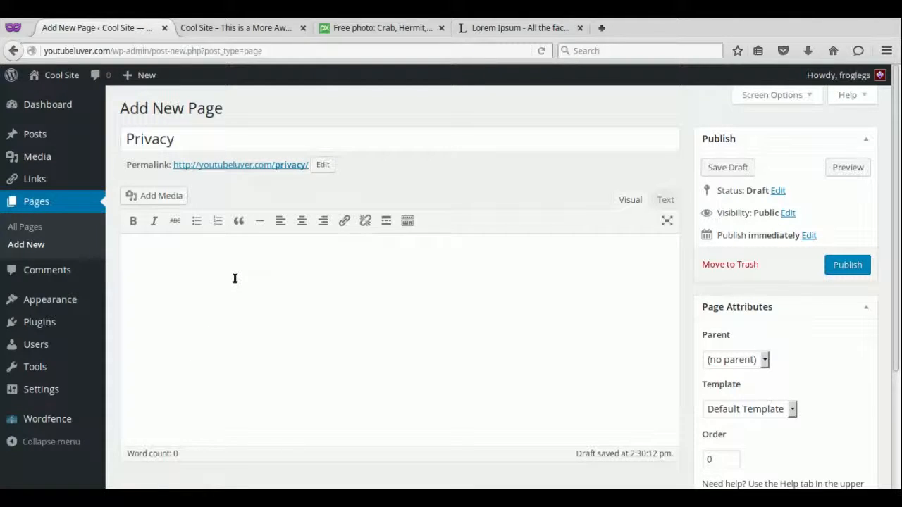
text(Lorem Ipsum is simply dummy text of the printing and typesetting industry. Lorem Ipsum has been the industry's standard dummy text ever since the 1500s, when an unknown printer took a galley of type and scrambled it to make a type specimen book. It has survived not only five centuries, but also the leap into electronic typesetting, remaining essentially unchanged. It was popularised in the 1960s with the release of Letraset sheets containing Lorem Ipsum passages, and more recently with desktop publishing software like Aldus PageMaker including versions of Lorem Ipsum.  It is a long established fact that a reader will be distracted by the readable content of a page when looking at its layout. The point of using Lorem Ipsum is that it has a more-or-less normal distribution of letters, as opposed to using 'Content here, content here', making it look like readable English. Many desktop publishing packages and web page editors now use Lorem Ipsum as their default model text, and a search for 'lorem ipsum' will uncover many web sites still in their infancy. Various versions have evolved over the years, sometimes by accident, sometimes on purpose (injected humour and the like).)
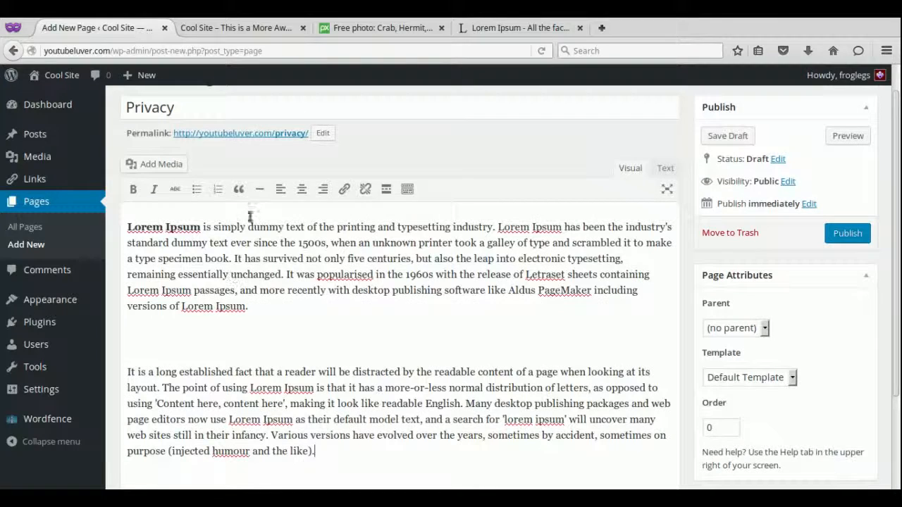
click(832, 239)
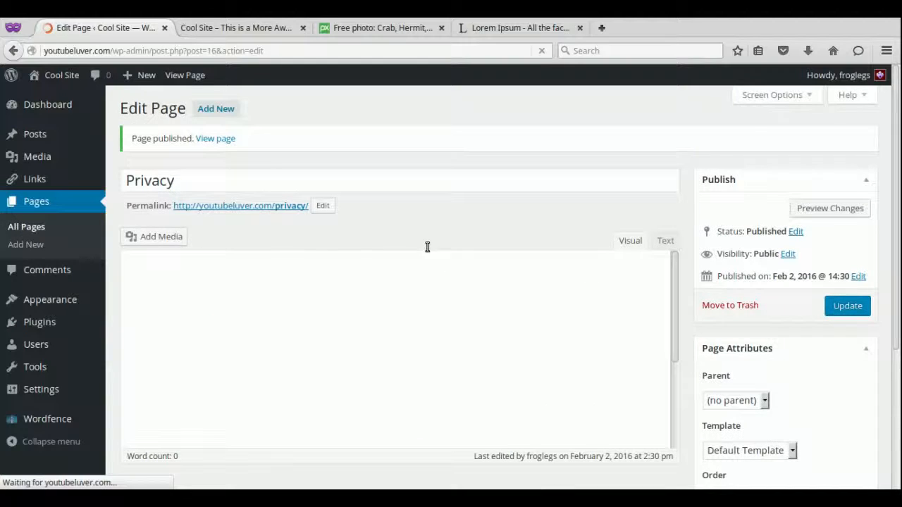
click(29, 228)
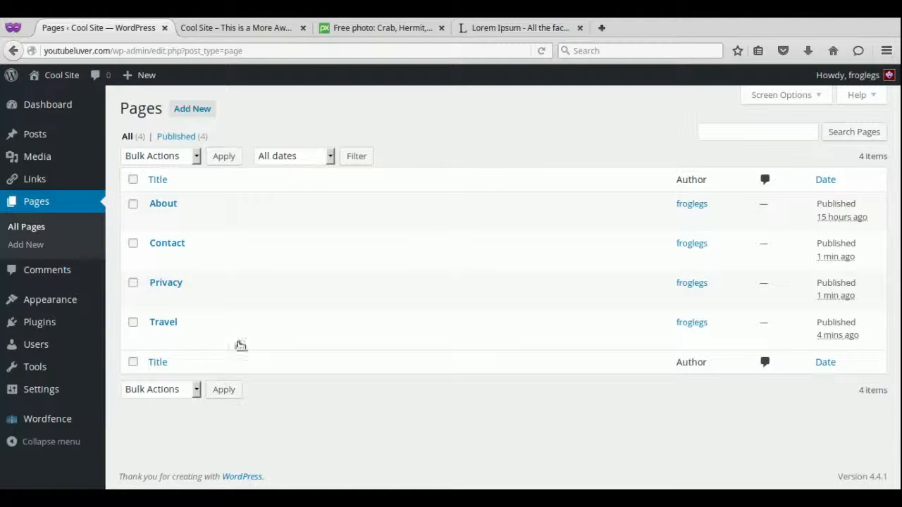
In Appearance > Menus, rename 'Menu 1' to 'MainMenu' and create the menu.
mouse_move(59, 295)
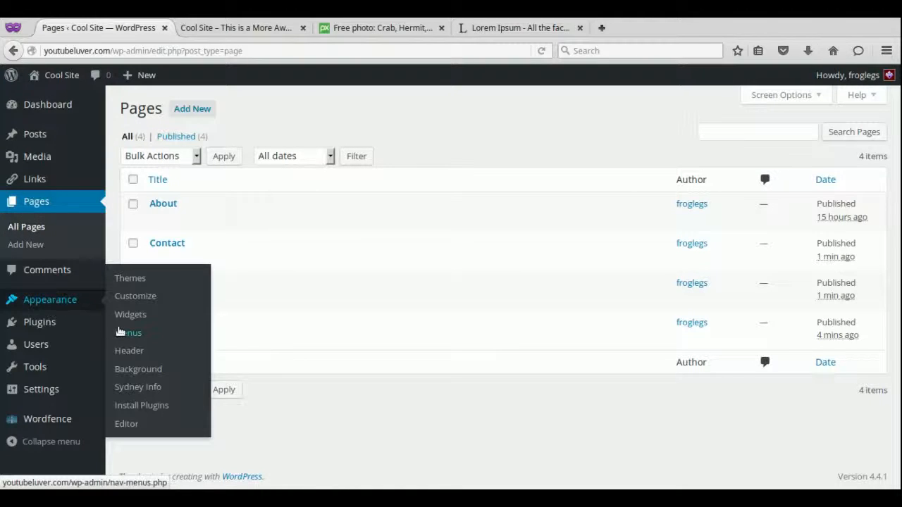
click(125, 332)
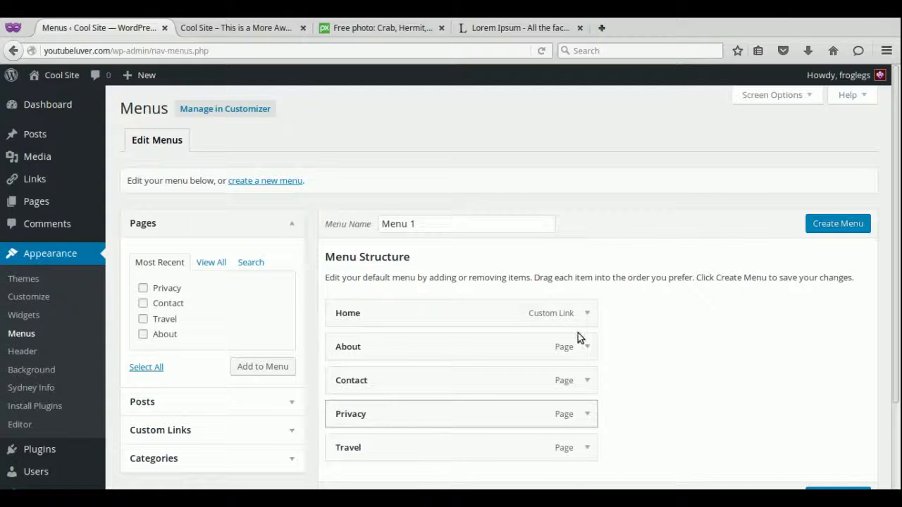
scroll(899, 284, down, 2)
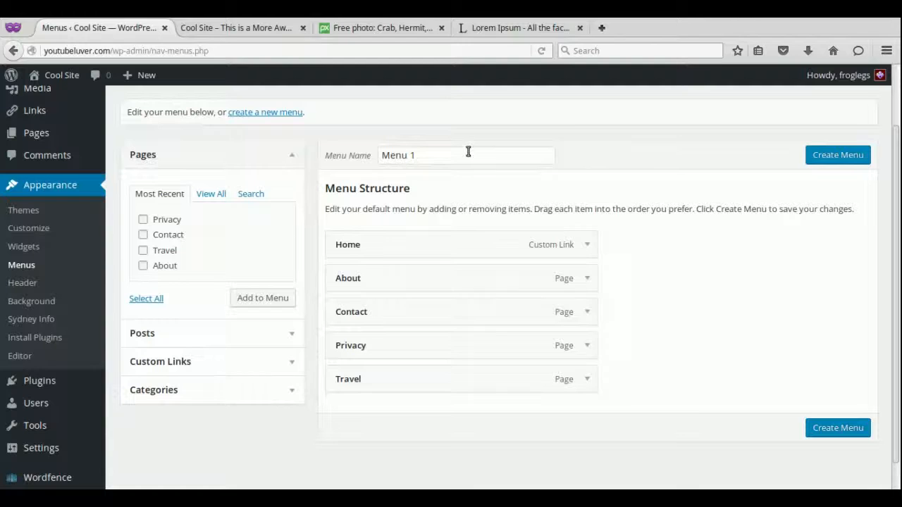
drag(444, 159, 368, 142)
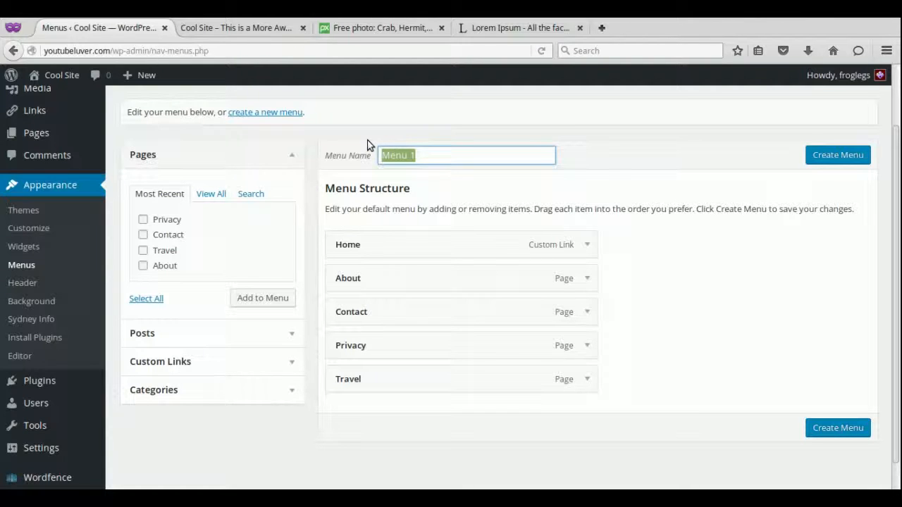
text(Main)
click(838, 155)
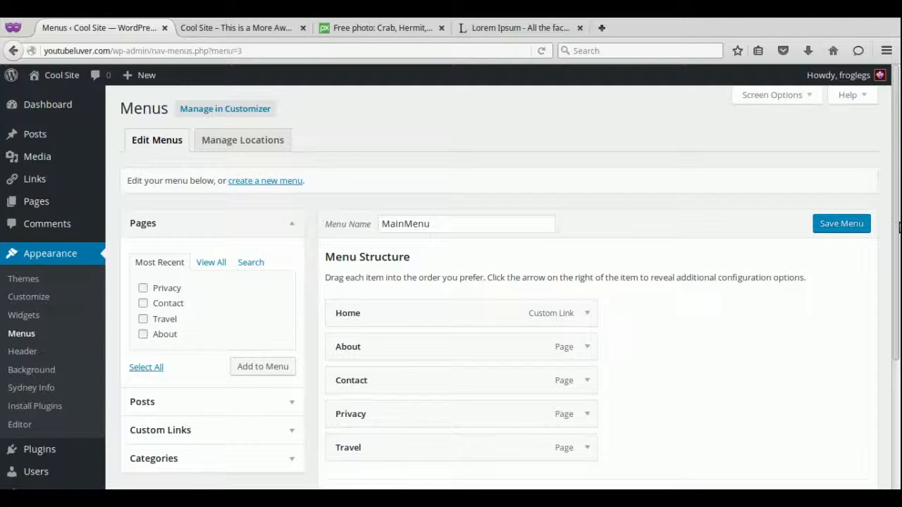
Remove the duplicate About item and save MainMenu with Home, About, Contact, Privacy and Travel.
scroll(888, 275, down, 2)
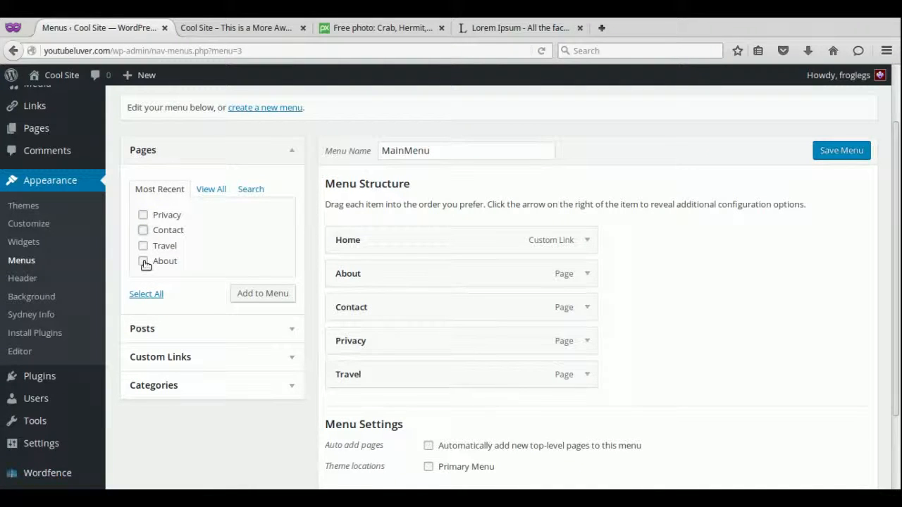
click(265, 293)
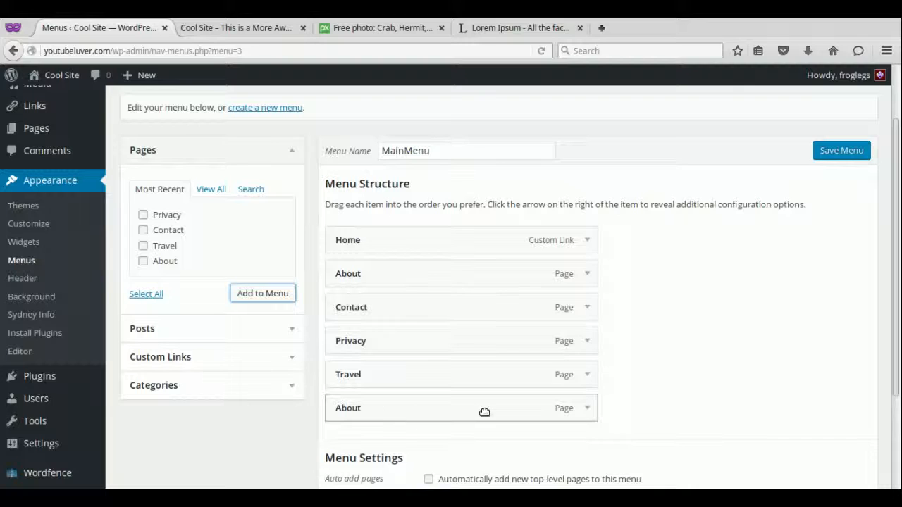
mouse_move(485, 412)
mouse_down()
mouse_move(485, 341)
mouse_move(488, 427)
mouse_up()
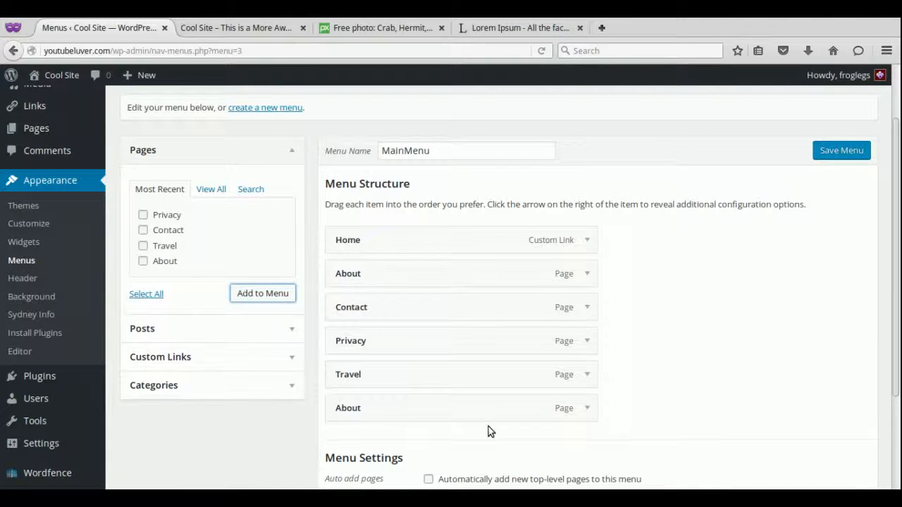
click(586, 410)
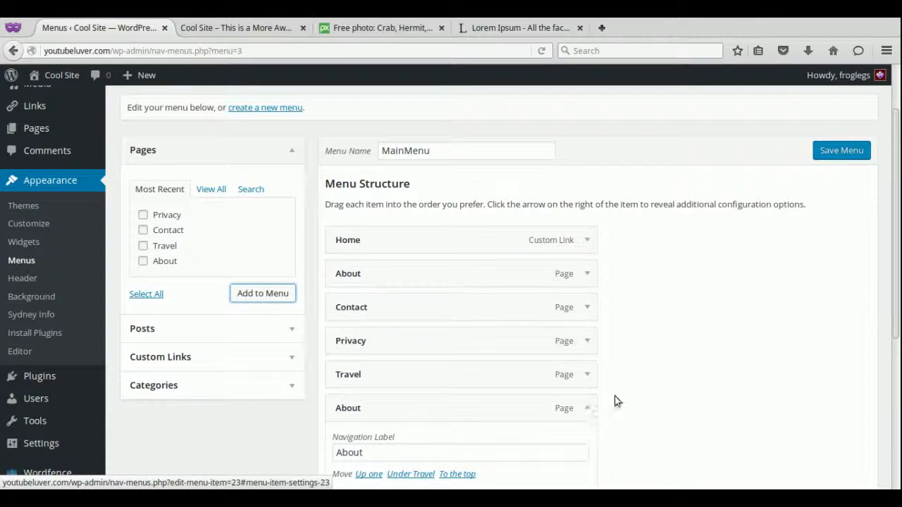
scroll(720, 332, down, 3)
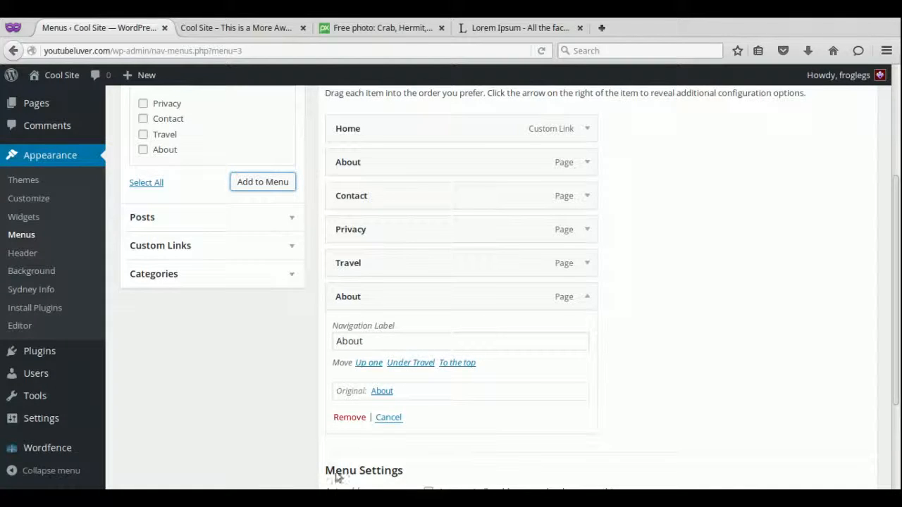
click(347, 420)
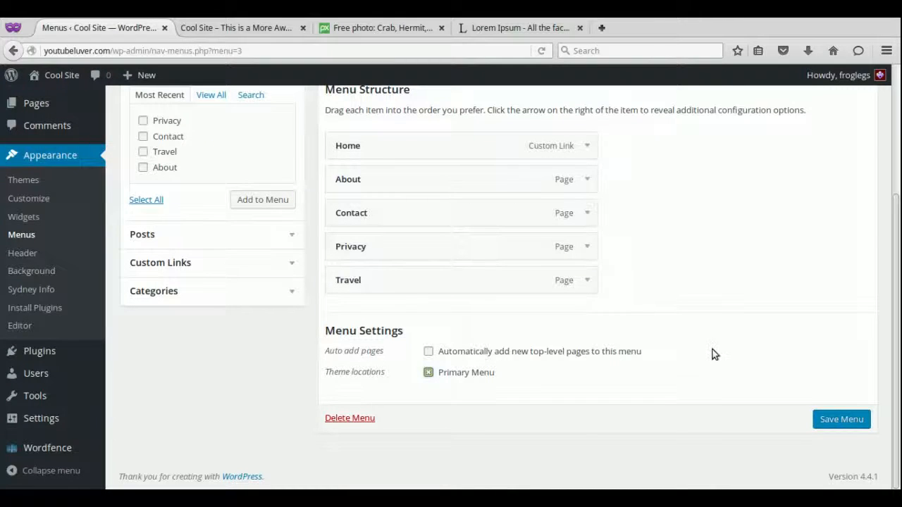
click(832, 422)
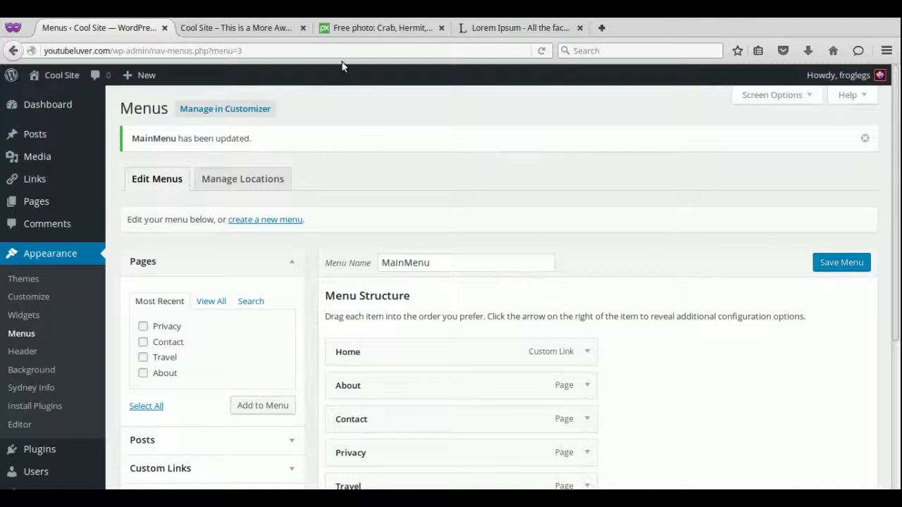
Reload the live Cool Site and open its Travel page to check the new header links.
click(241, 26)
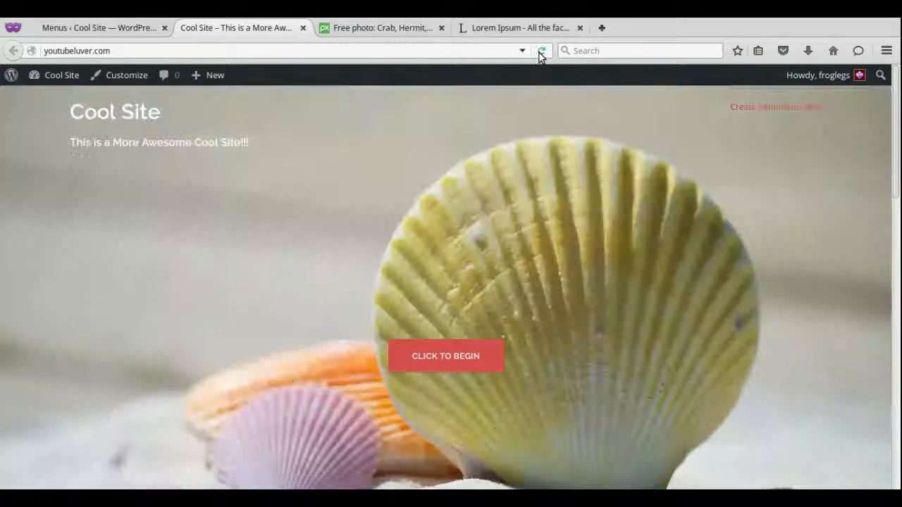
click(540, 53)
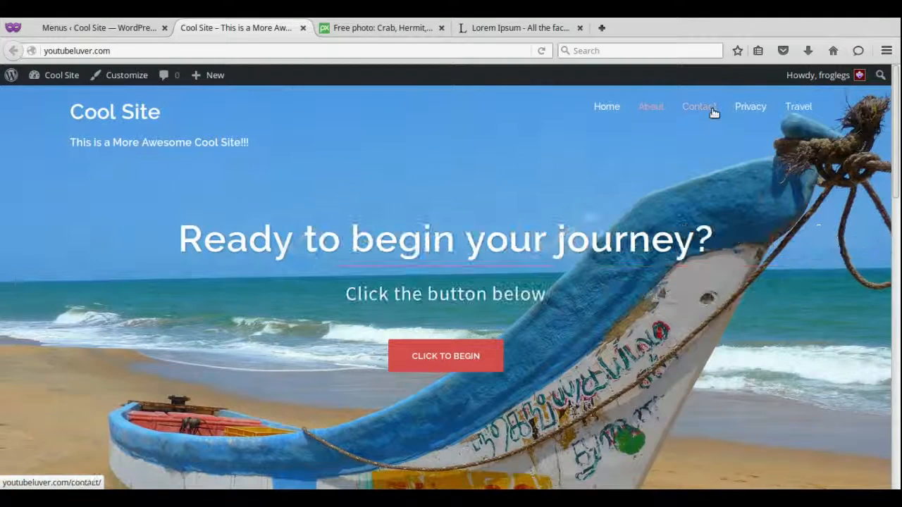
click(797, 108)
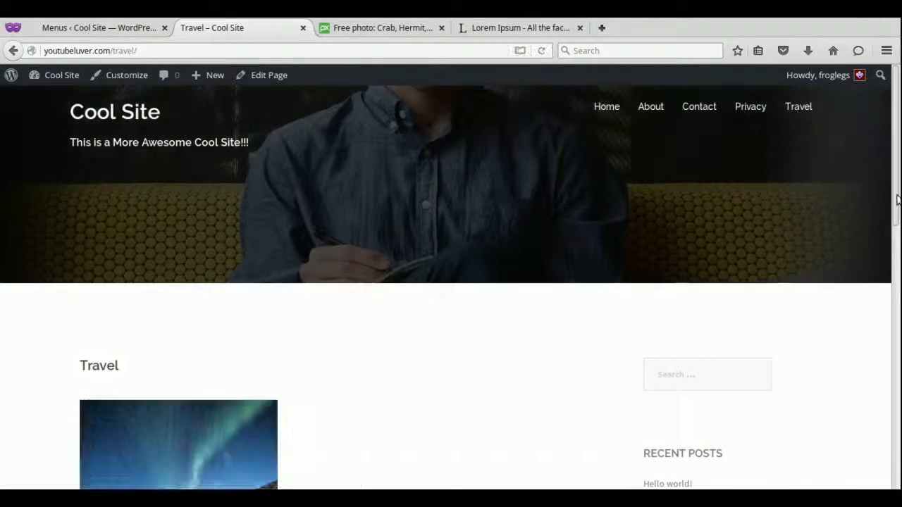
drag(897, 225, 898, 174)
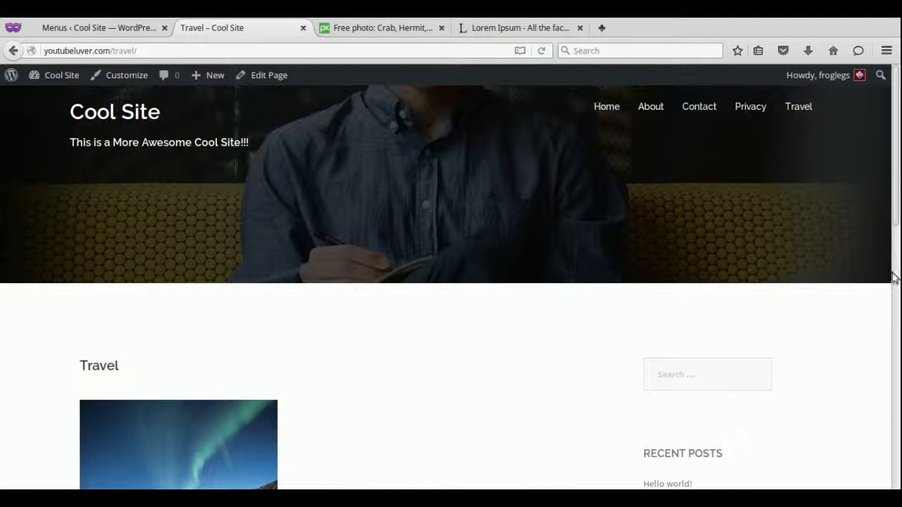
drag(897, 176, 895, 268)
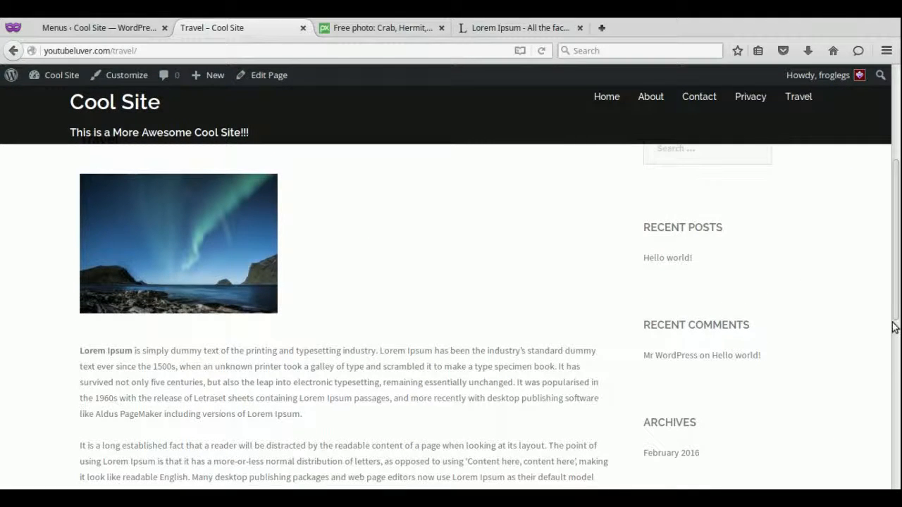
drag(895, 327, 898, 284)
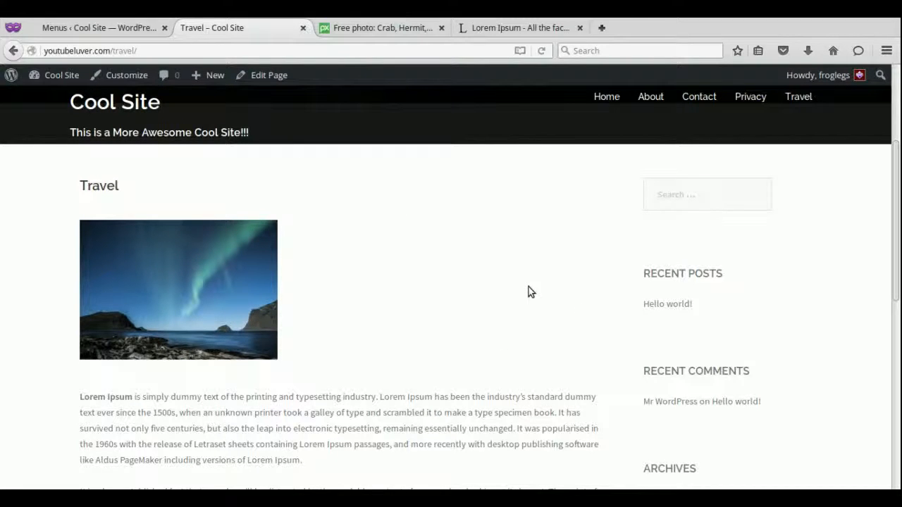
click(91, 29)
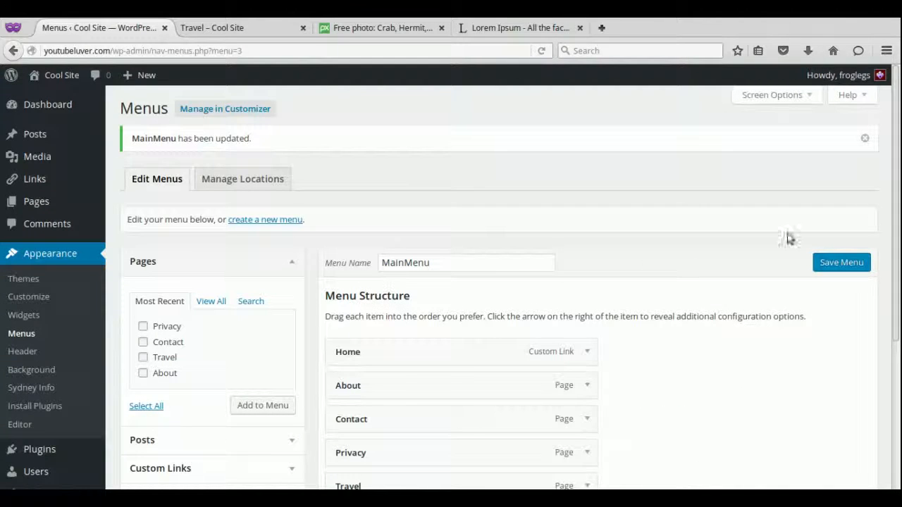
Go to the Appearance > Widgets admin page.
scroll(899, 284, down, 3)
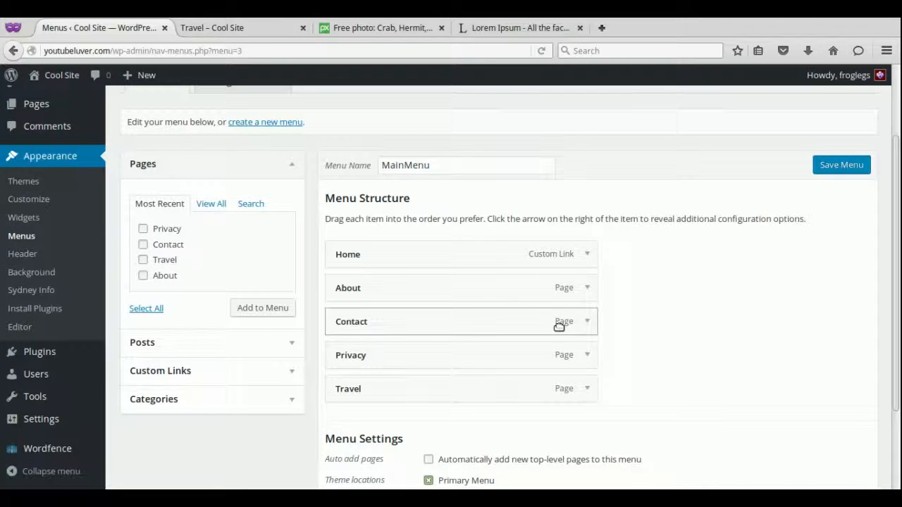
mouse_move(57, 375)
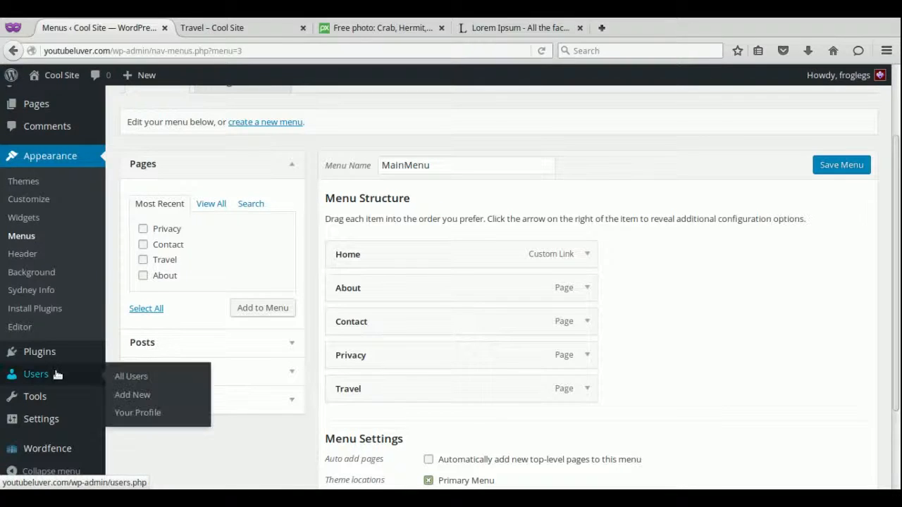
click(30, 220)
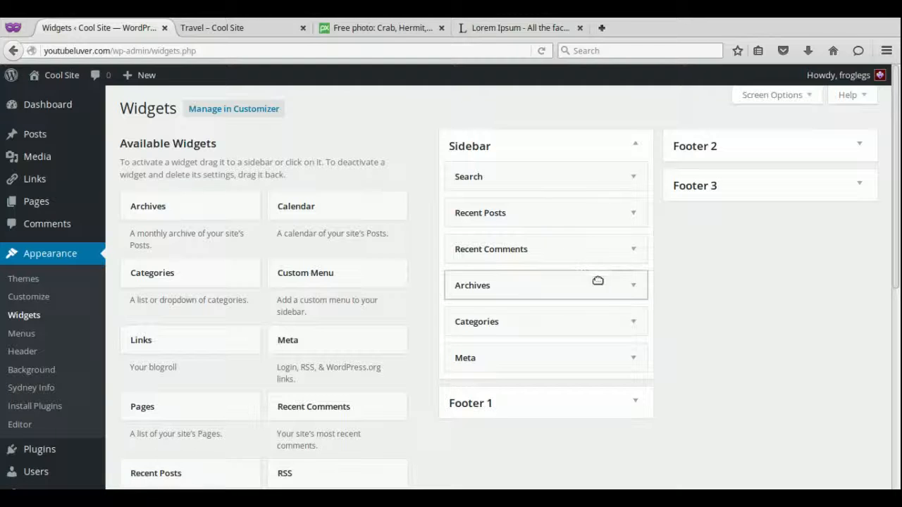
Delete the Archives, Categories and Meta widgets from the Sidebar.
click(633, 286)
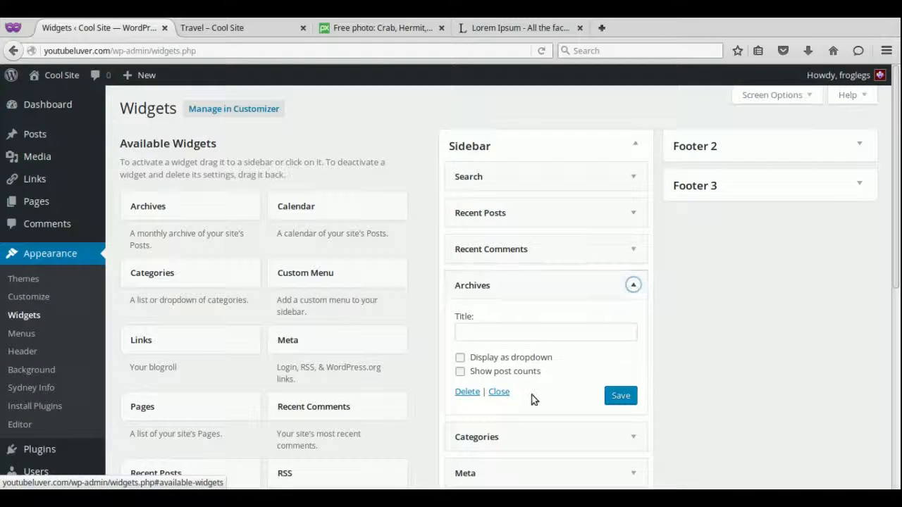
click(467, 392)
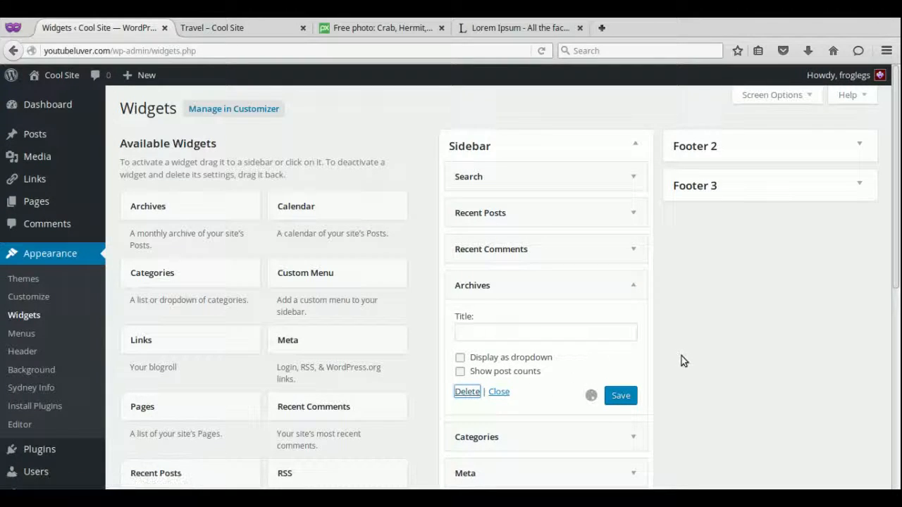
click(633, 285)
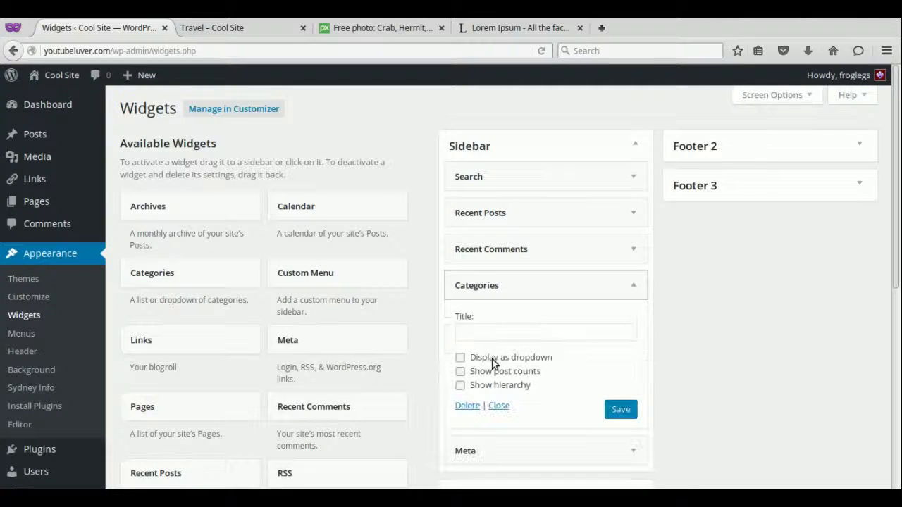
click(467, 406)
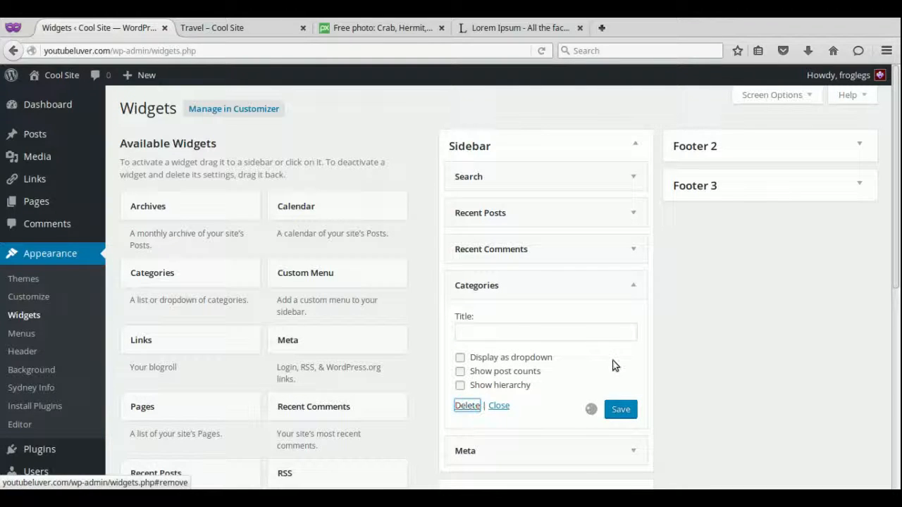
click(599, 297)
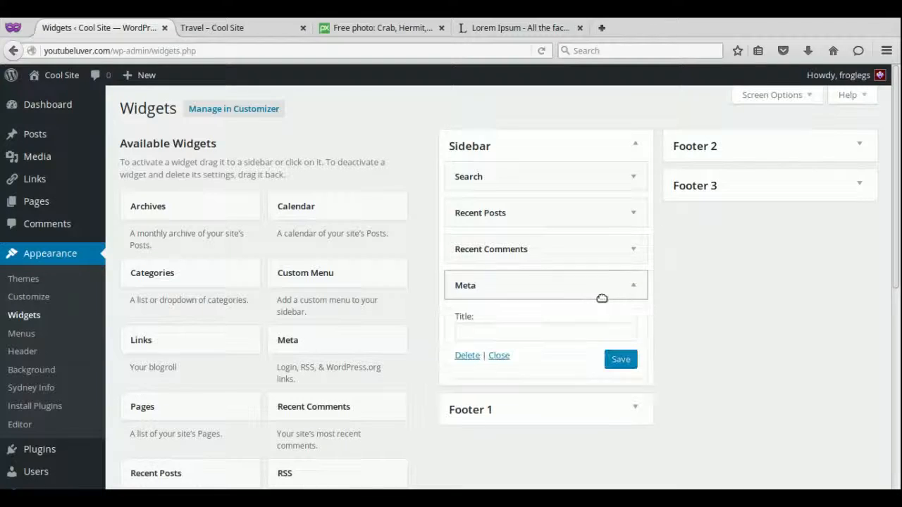
click(471, 356)
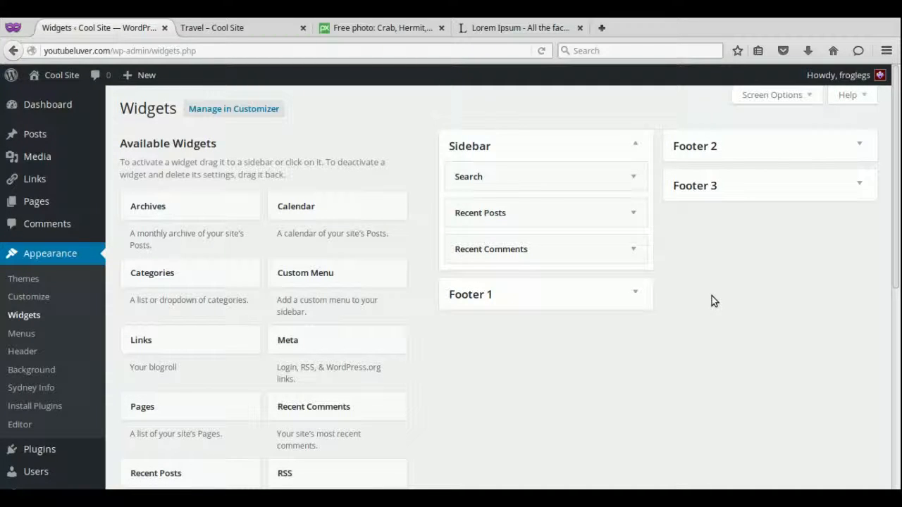
click(352, 213)
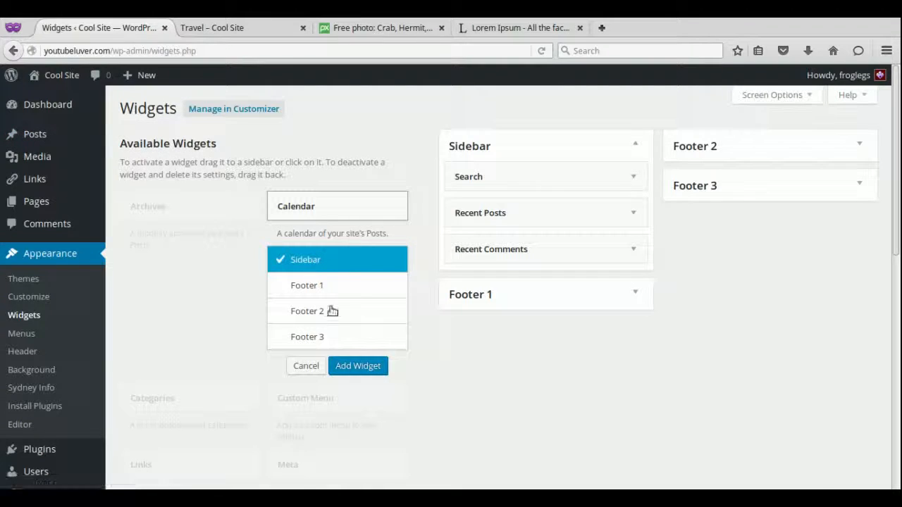
Add Calendar and Text widgets to the Sidebar, then drag the Travel page into its own window.
click(352, 362)
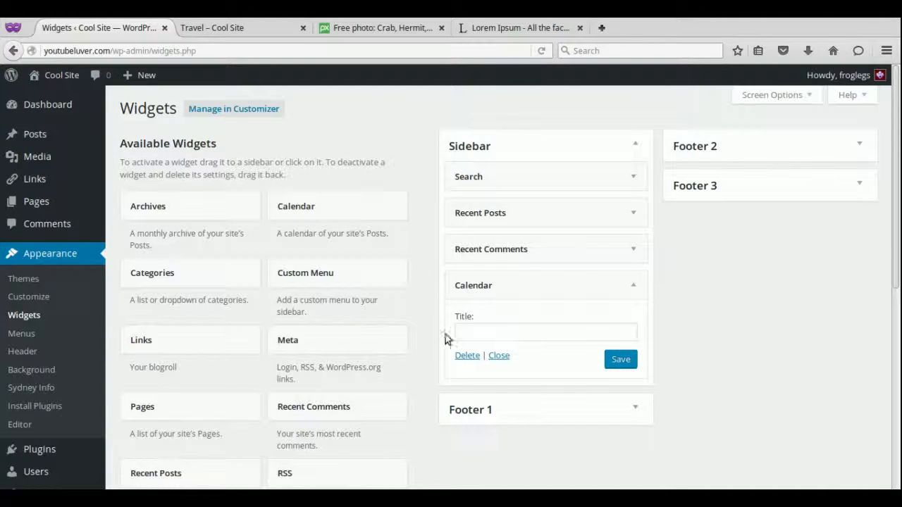
scroll(899, 317, down, 4)
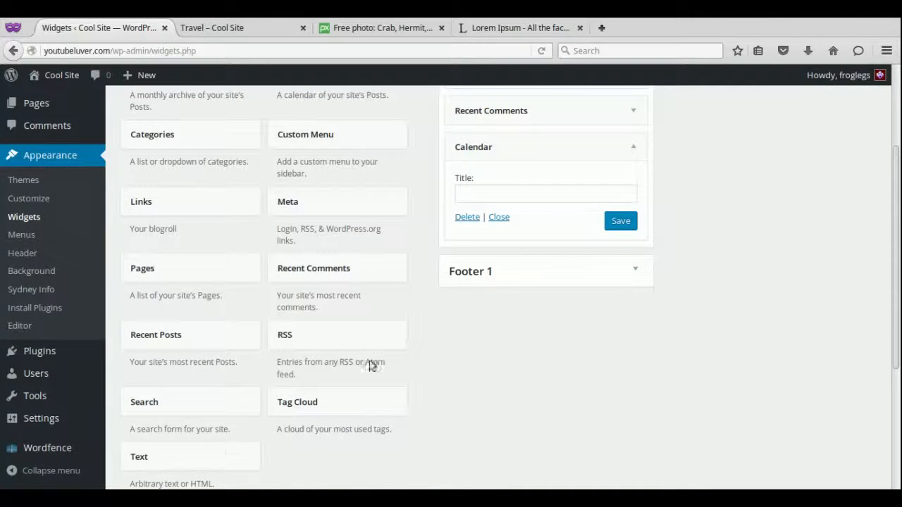
click(214, 456)
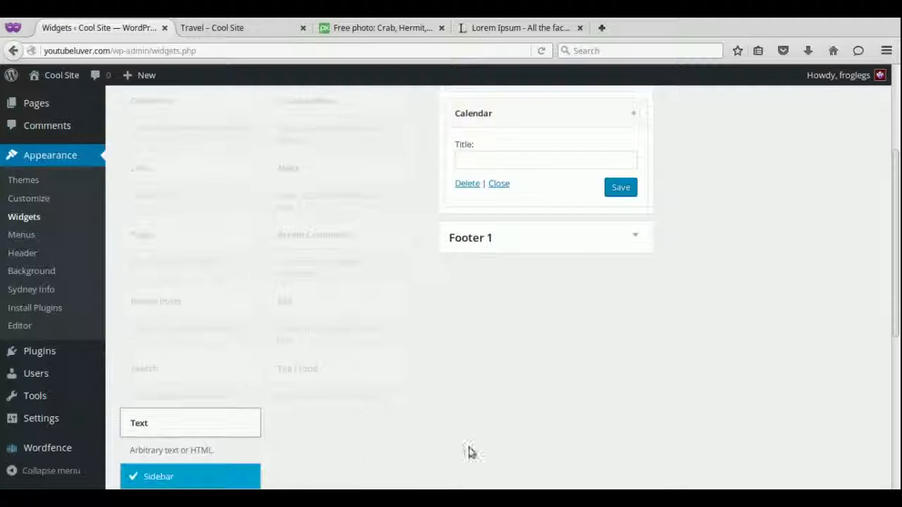
scroll(897, 355, down, 3)
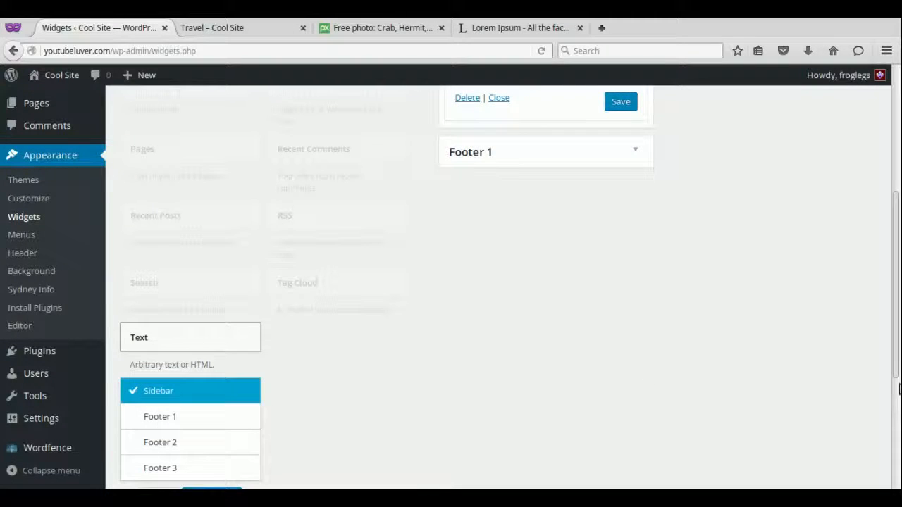
scroll(896, 383, down, 3)
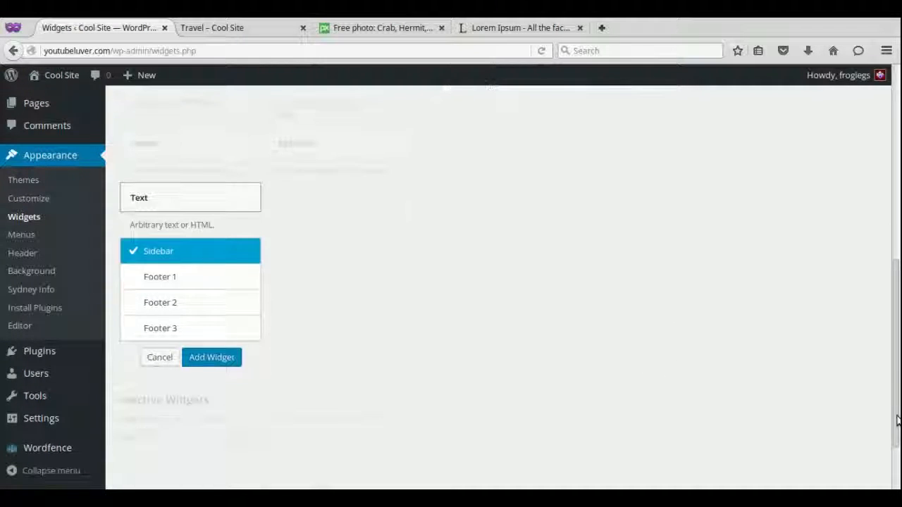
click(228, 361)
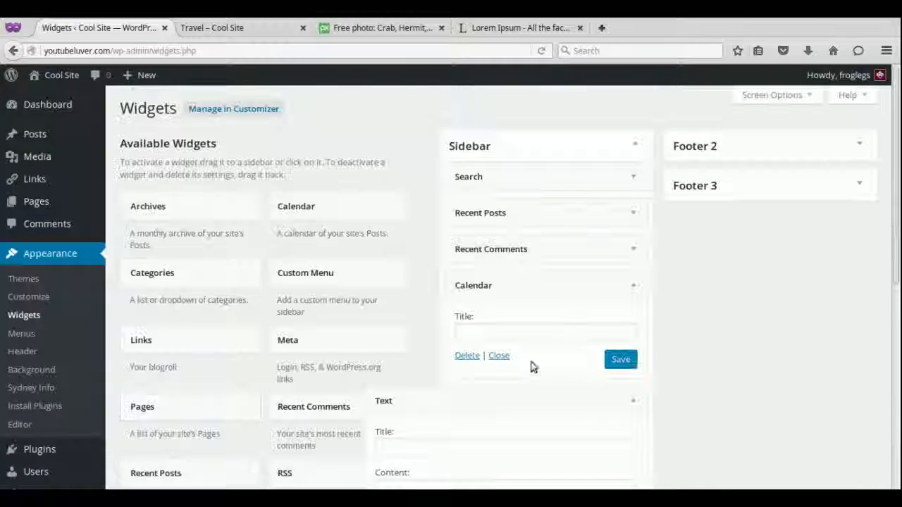
click(632, 363)
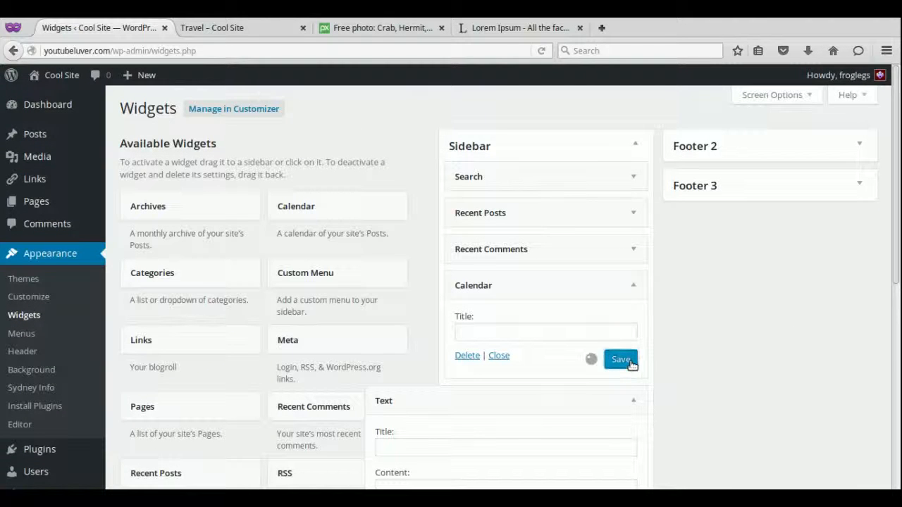
click(229, 30)
drag(229, 31, 544, 53)
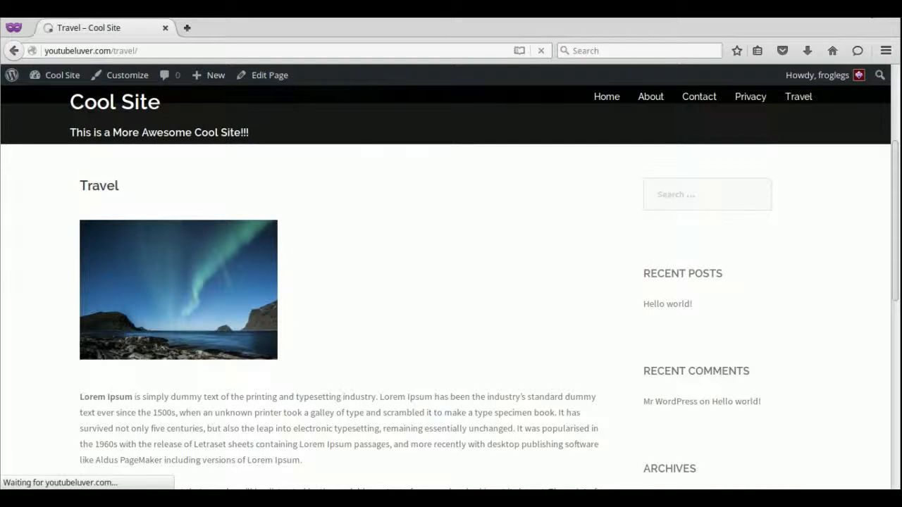
Close the separate Travel window and open Cool Site's live home page in a new tab.
click(874, 14)
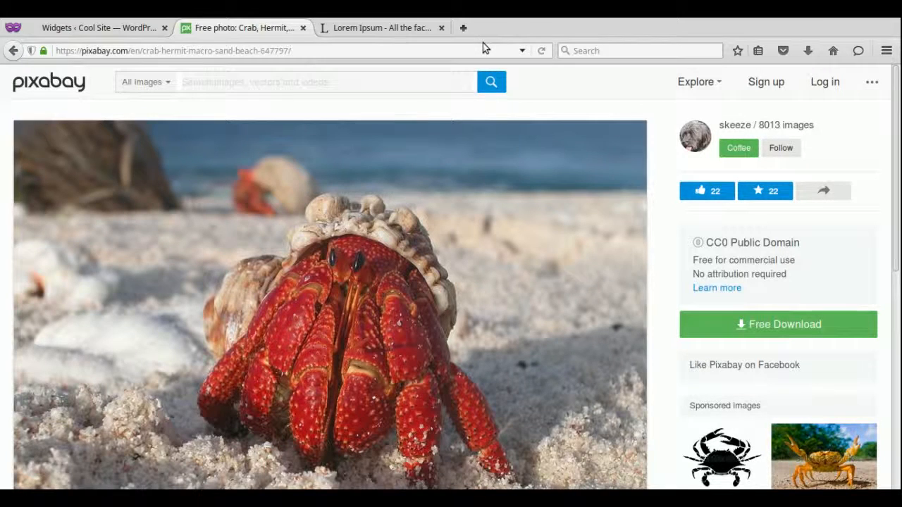
click(116, 25)
mouse_move(61, 75)
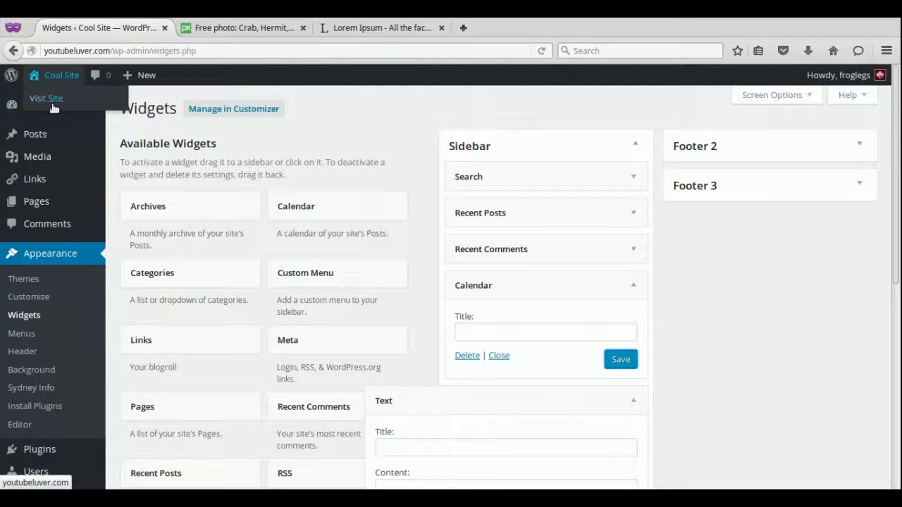
right_click(52, 103)
click(73, 115)
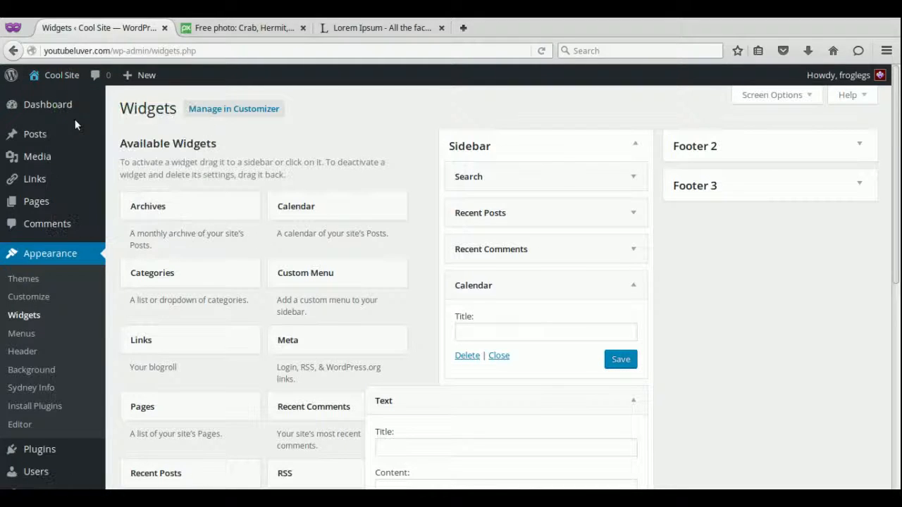
click(232, 29)
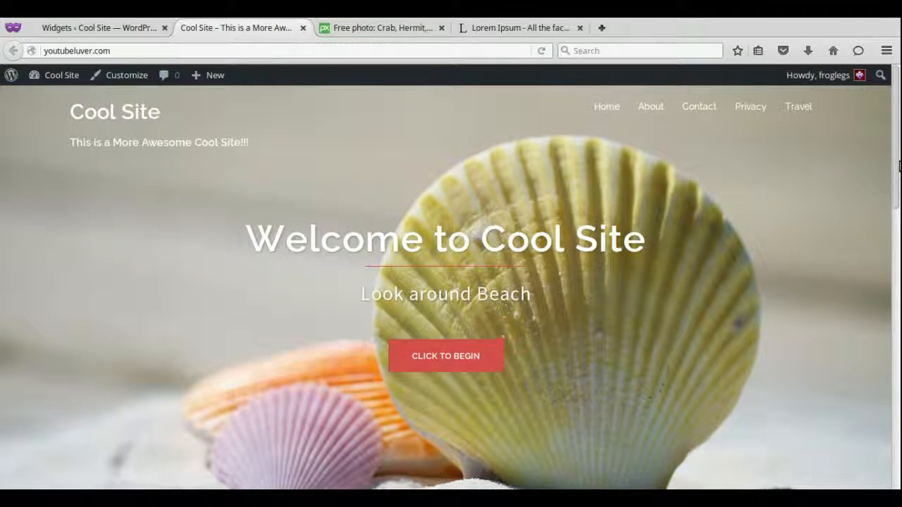
drag(899, 166, 899, 268)
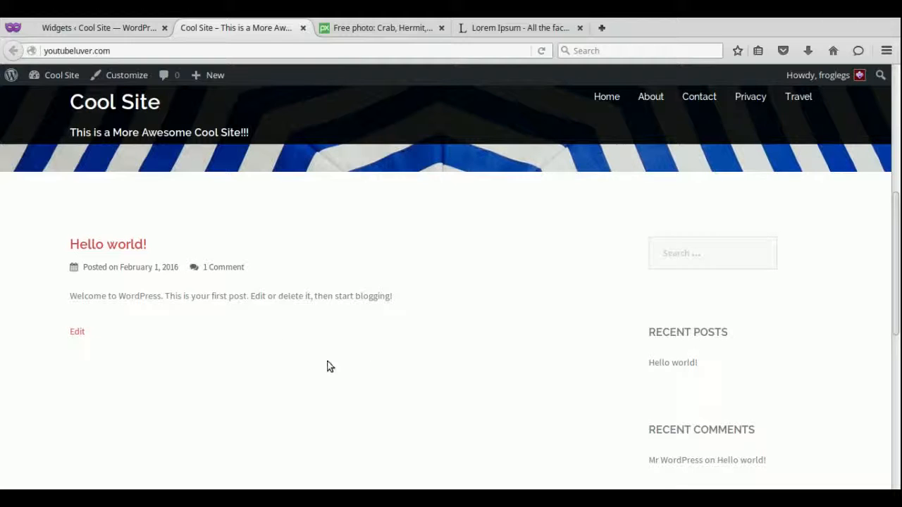
Return to the admin and start a new post via Posts > Add New.
mouse_move(201, 75)
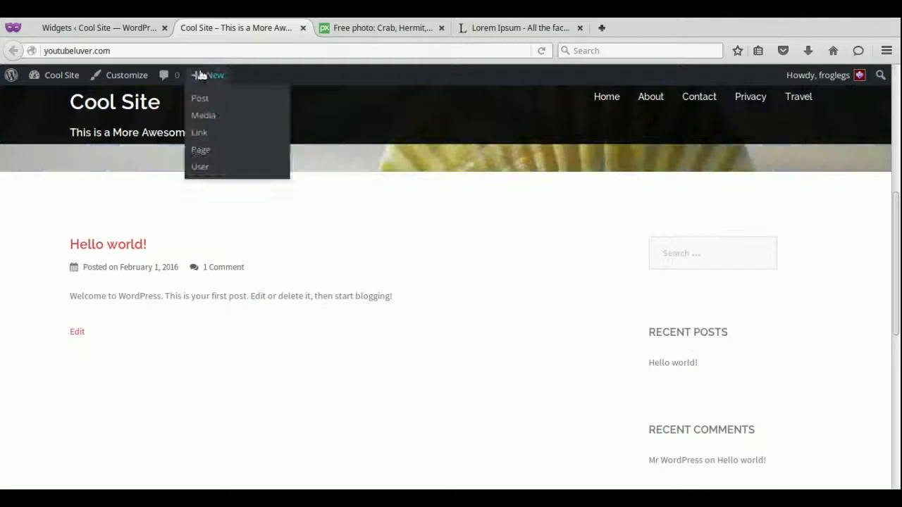
click(130, 24)
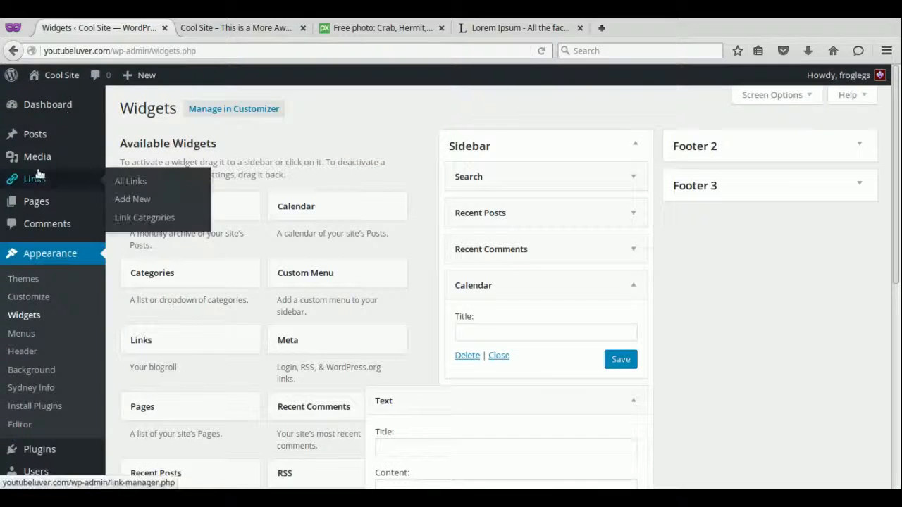
mouse_move(39, 141)
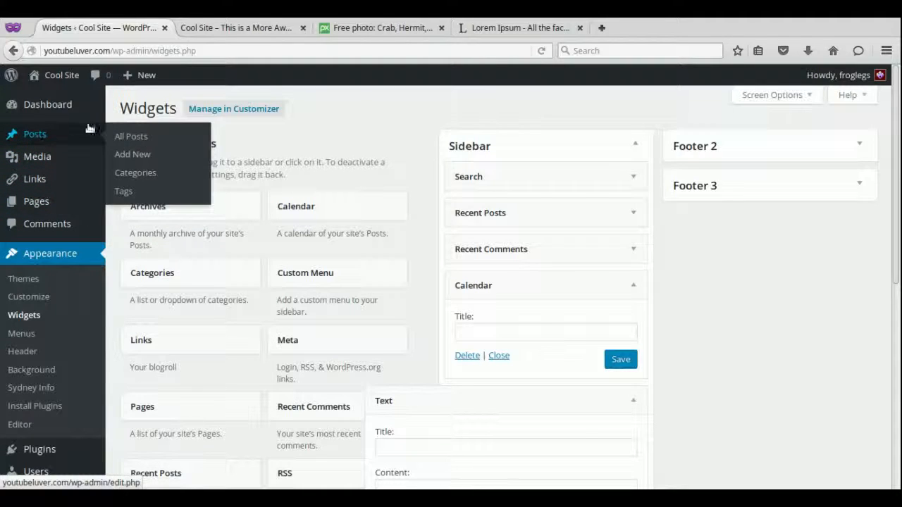
click(128, 155)
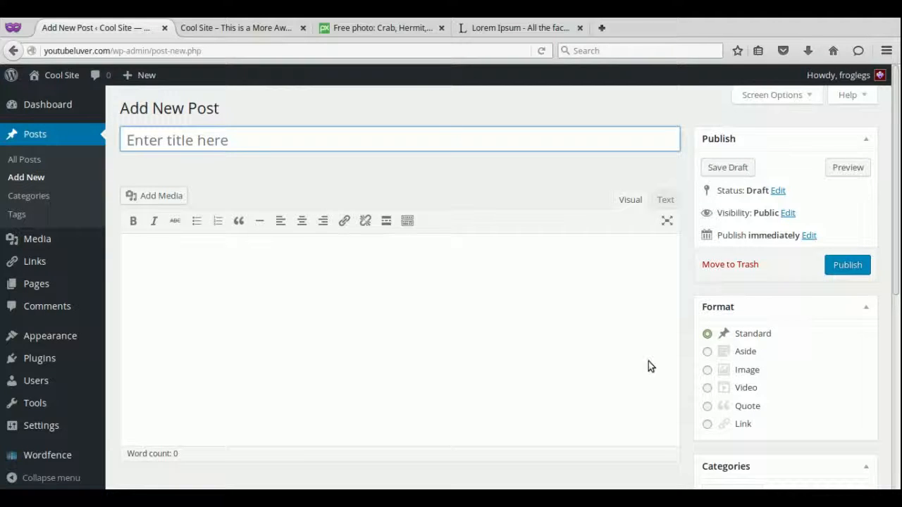
Title the post 'First Post', paste two Lorem Ipsum paragraphs, and add blank lines above them.
key(shift)
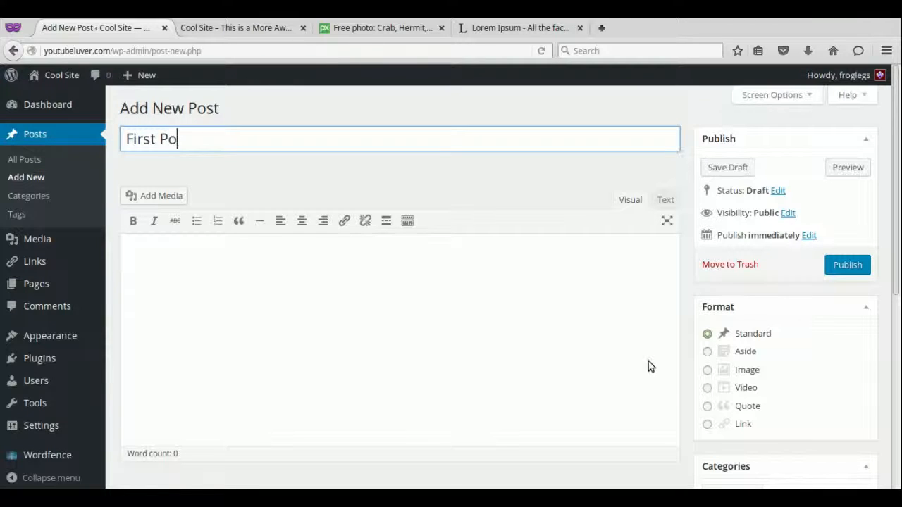
click(537, 387)
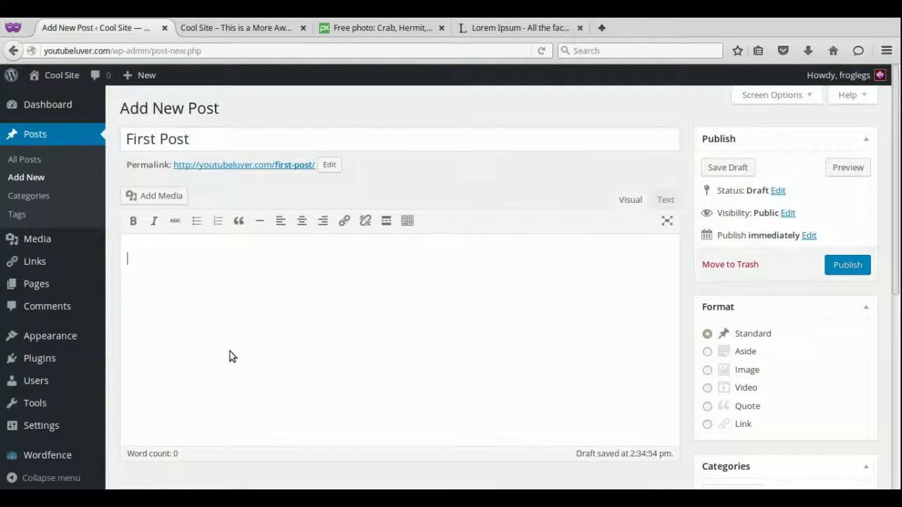
key(ctrl+u)
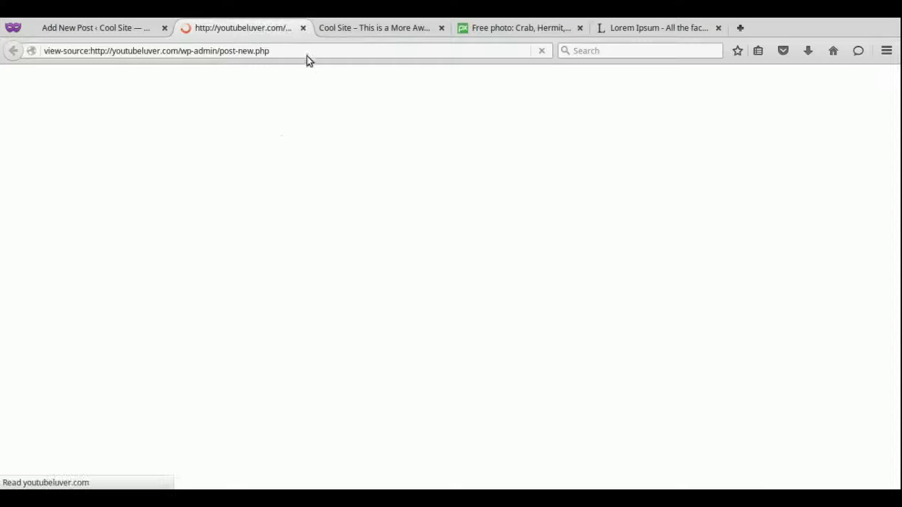
click(303, 29)
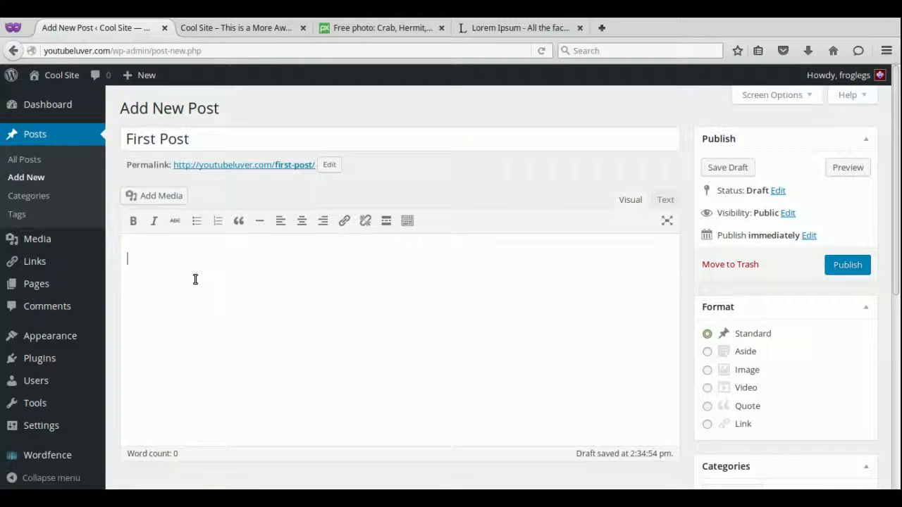
text(Lorem Ipsum is simply dummy text of the printing and typesetting industry. Lorem Ipsum has been the industry's standard dummy text ever since the 1500s, when an unknown printer took a galley of type and scrambled it to make a type specimen book. It has survived not only five centuries, but also the leap into electronic typesetting, remaining essentially unchanged. It was popularised in the 1960s with the release of Letraset sheets containing Lorem Ipsum passages, and more recently with desktop publishing software like Aldus PageMaker including versions of Lorem Ipsum.   It is a long established fact that a reader will be distracted by the readable content of a page when looking at its layout. The point of using Lorem Ipsum is that it has a more-or-less normal distribution of letters, as opposed to using 'Content here, content here', making it look like readable English. Many desktop publishing packages and web page editors now use Lorem Ipsum as their default model text, and a search for 'lorem ipsum' will uncover many web sites still in their infancy. Various versions have evolved over the years, sometimes by accident, sometimes on purpose (injected humour and the like).)
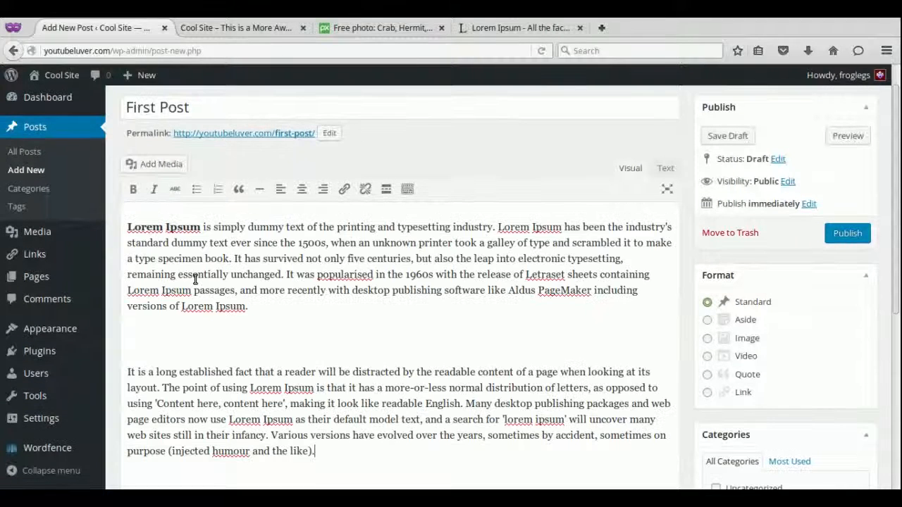
click(125, 227)
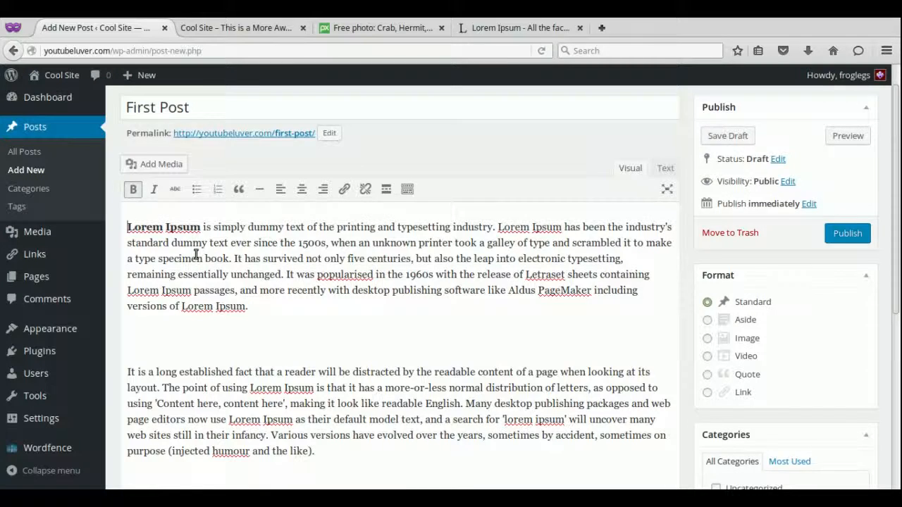
key(Return)
key(Return)
key(Return)
key(Up)
key(Up)
key(Up)
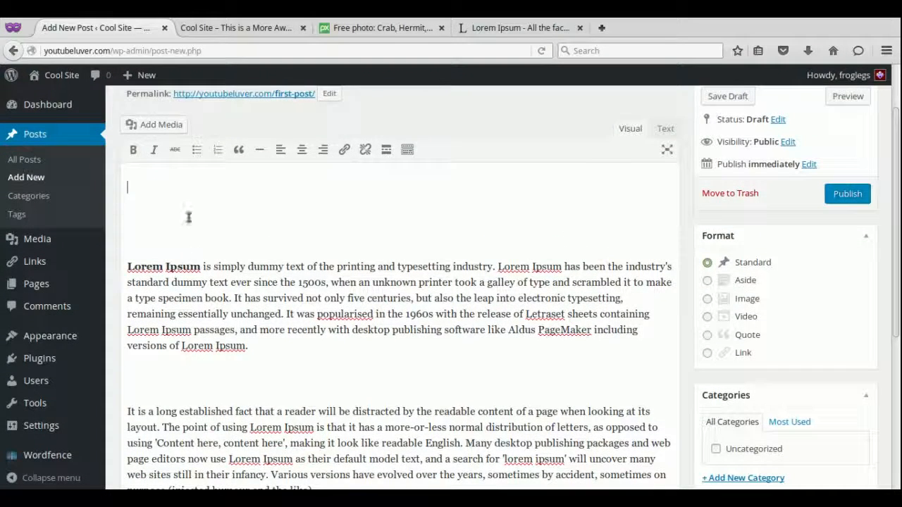
Insert the starfish image from the media library into the post.
click(161, 124)
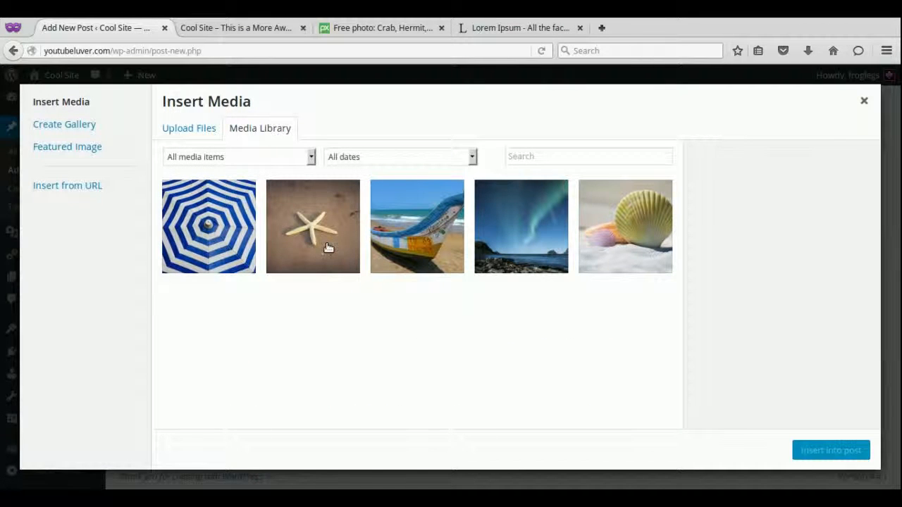
click(328, 249)
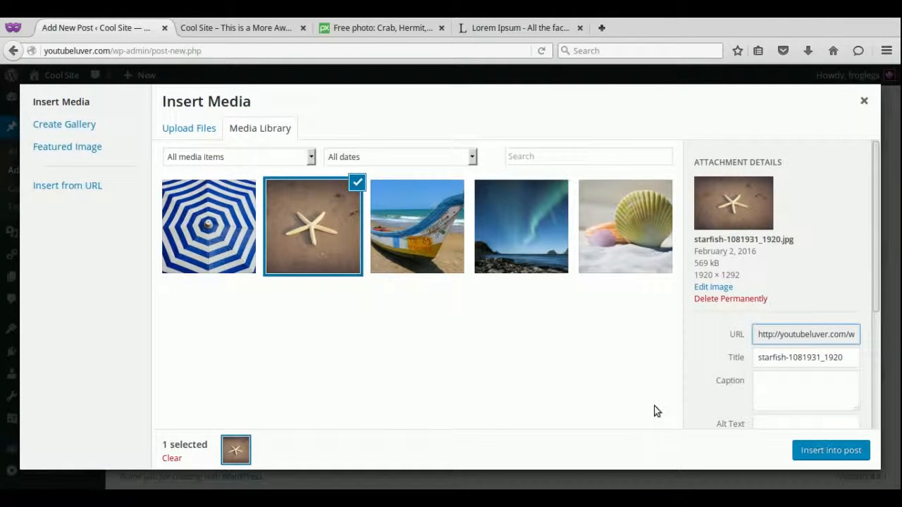
click(822, 453)
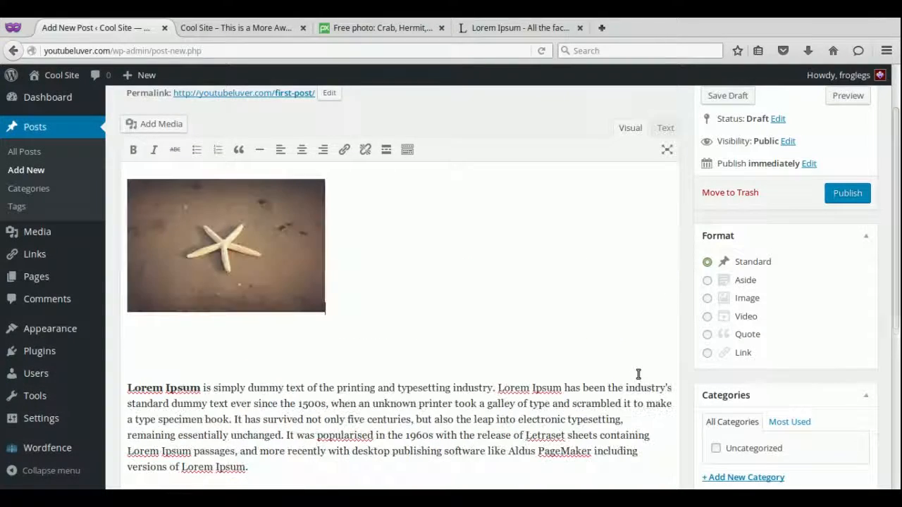
Publish First Post and switch to the live site's front page.
drag(897, 305, 897, 468)
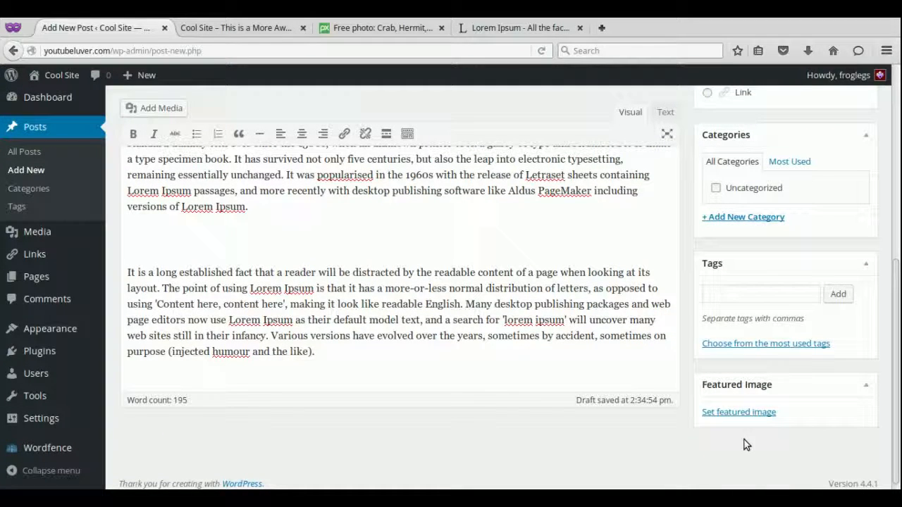
drag(896, 265, 900, 187)
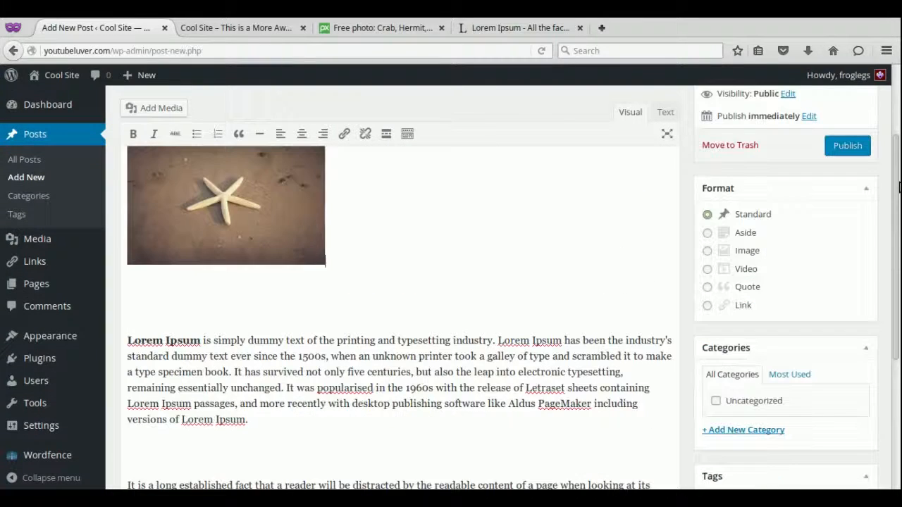
click(848, 147)
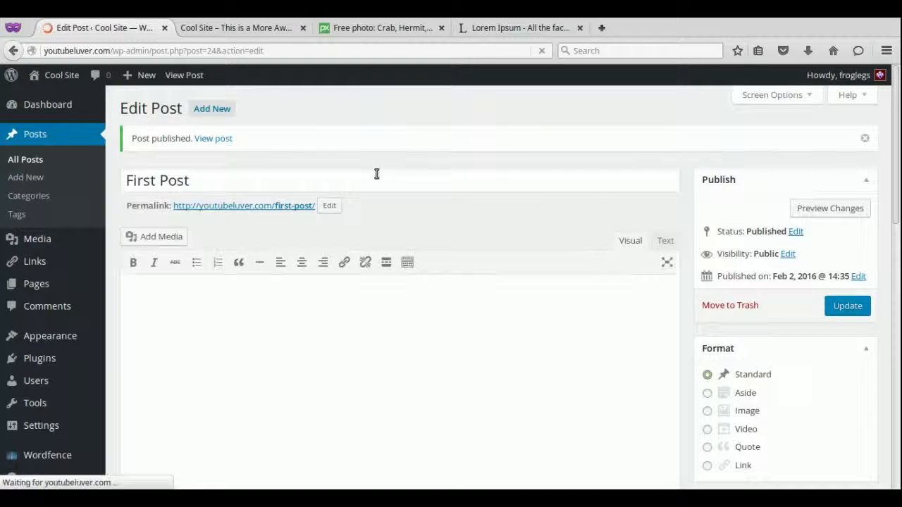
click(265, 28)
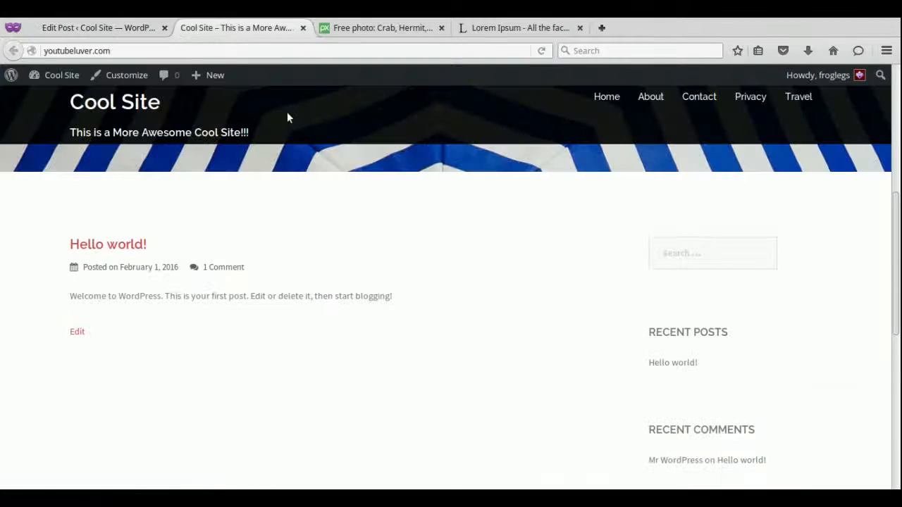
Reload the live site, open First Post, then return to the home page listing it.
click(542, 52)
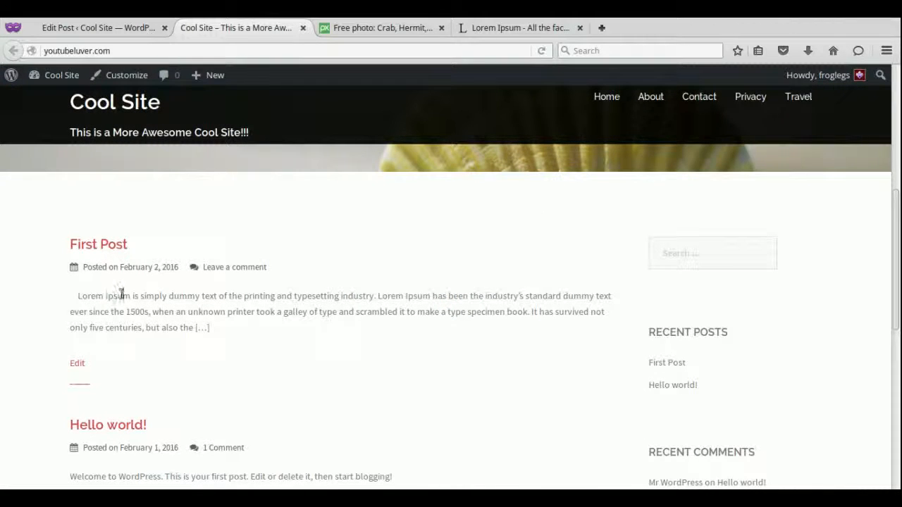
drag(900, 241, 898, 356)
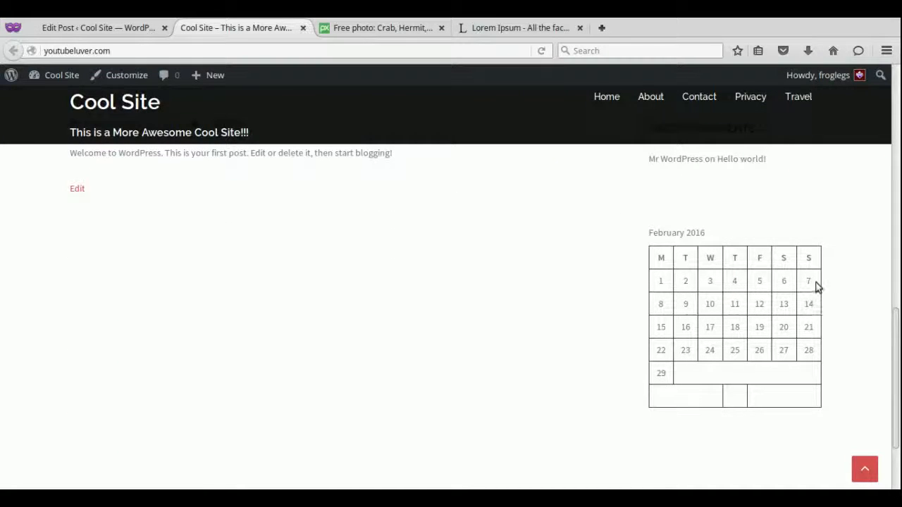
drag(898, 426, 896, 227)
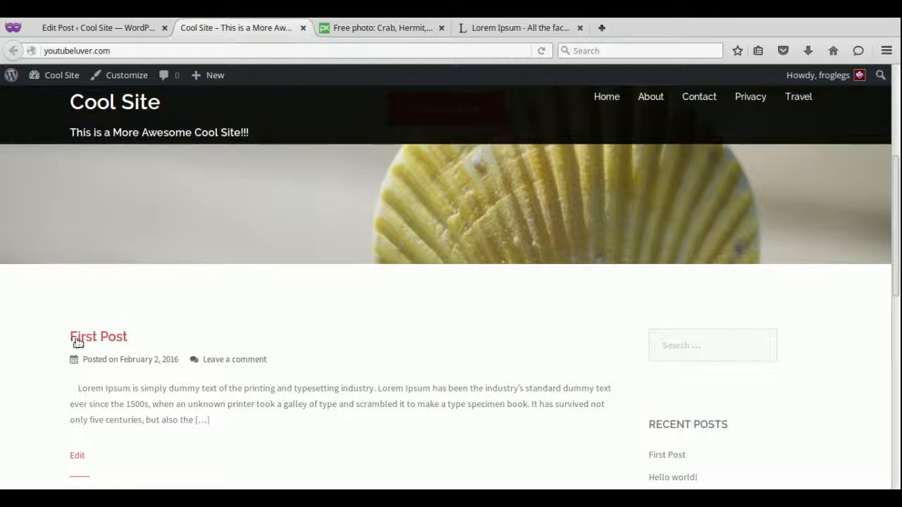
click(93, 339)
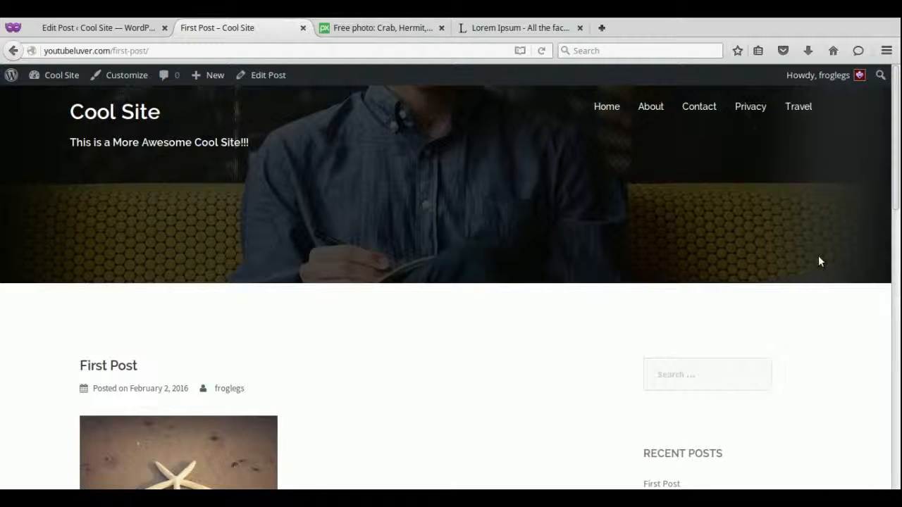
drag(896, 145, 898, 95)
click(605, 106)
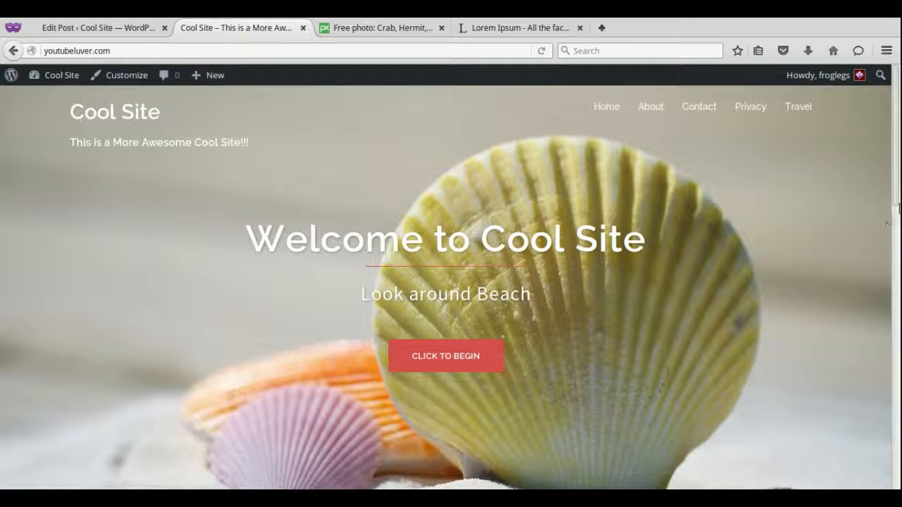
drag(897, 174, 898, 265)
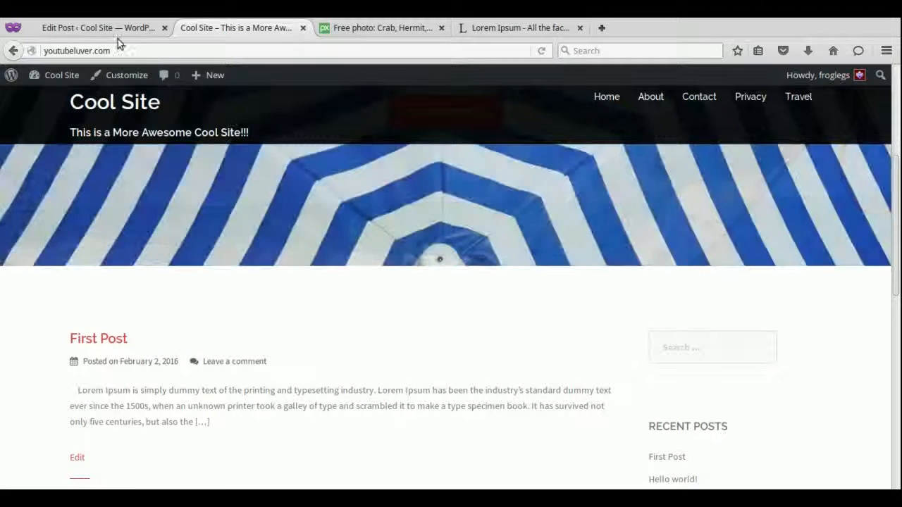
Set the starfish photo as First Post's featured image and update the post.
click(97, 24)
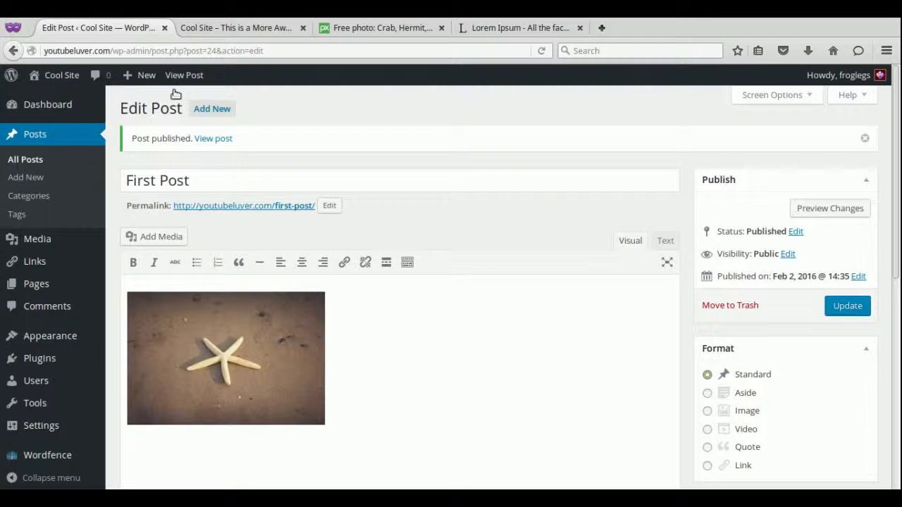
scroll(899, 295, down, 4)
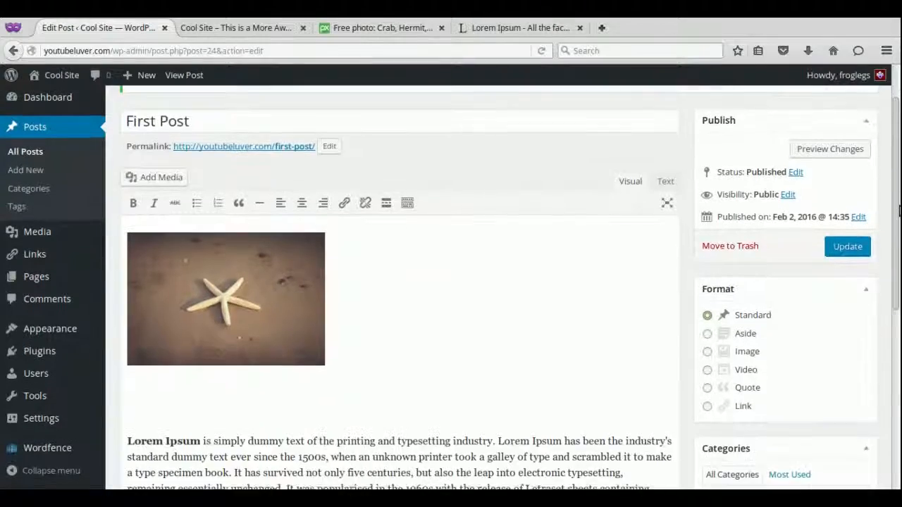
scroll(899, 294, down, 3)
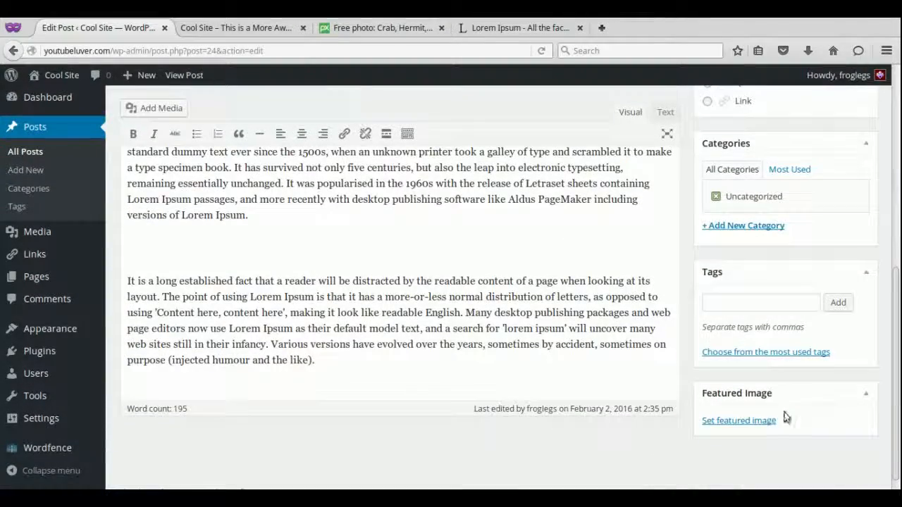
click(749, 425)
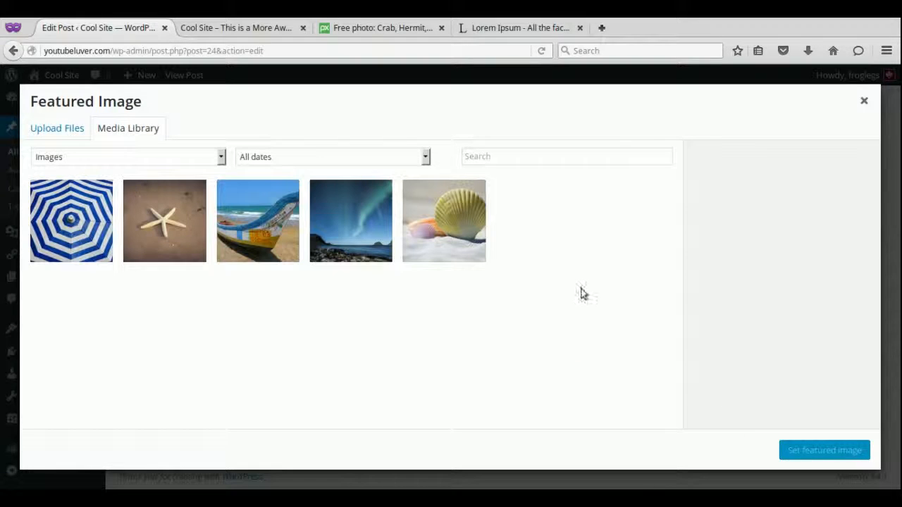
click(173, 224)
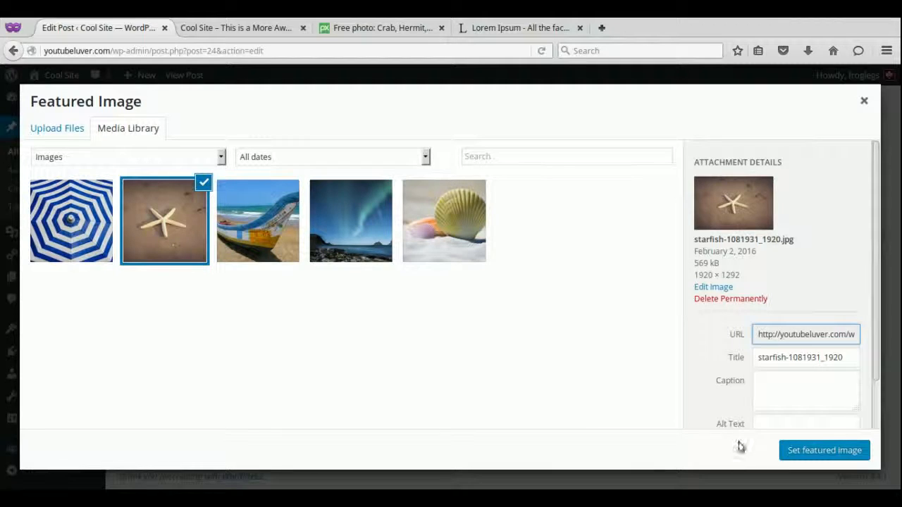
click(838, 455)
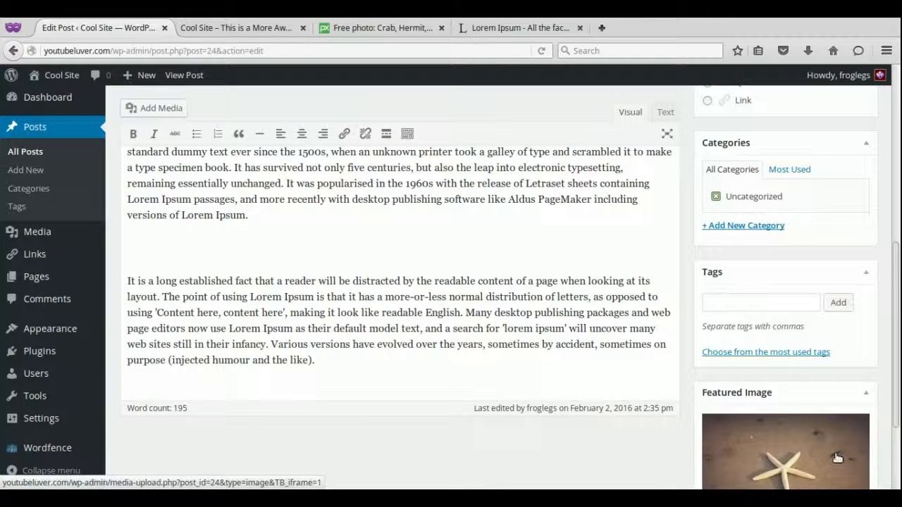
drag(898, 287, 899, 180)
click(856, 185)
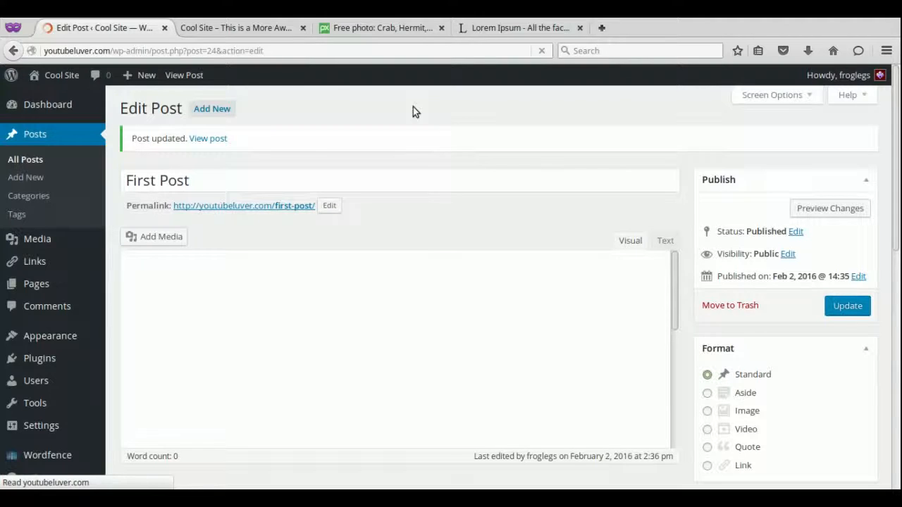
click(247, 31)
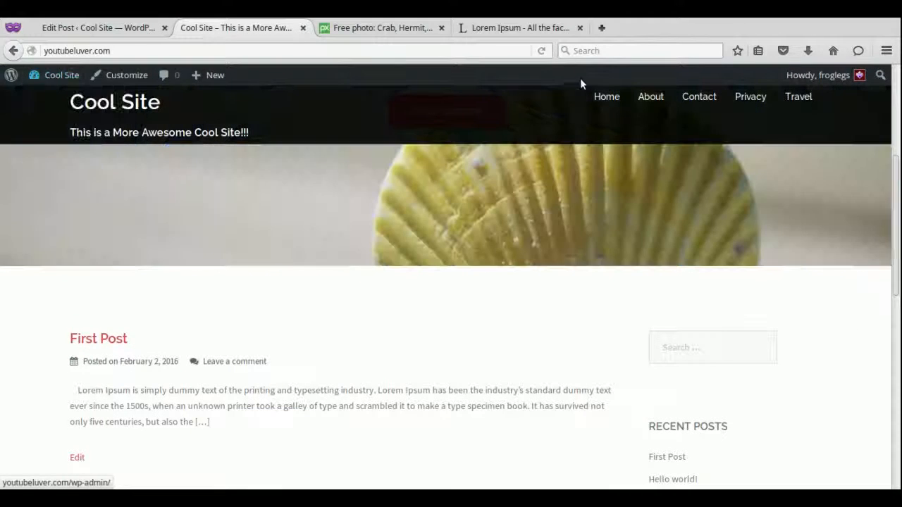
Reload the live front page and scroll to see the starfish image above First Post.
click(541, 51)
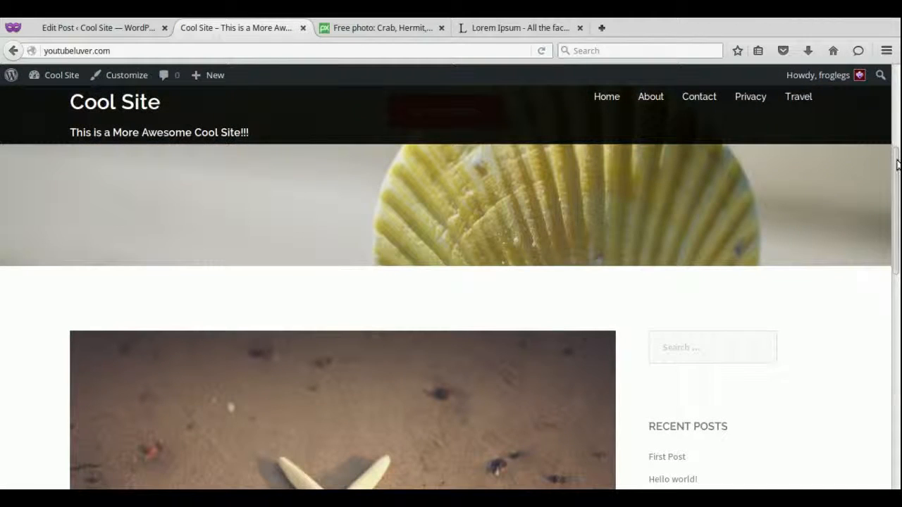
drag(898, 164, 899, 62)
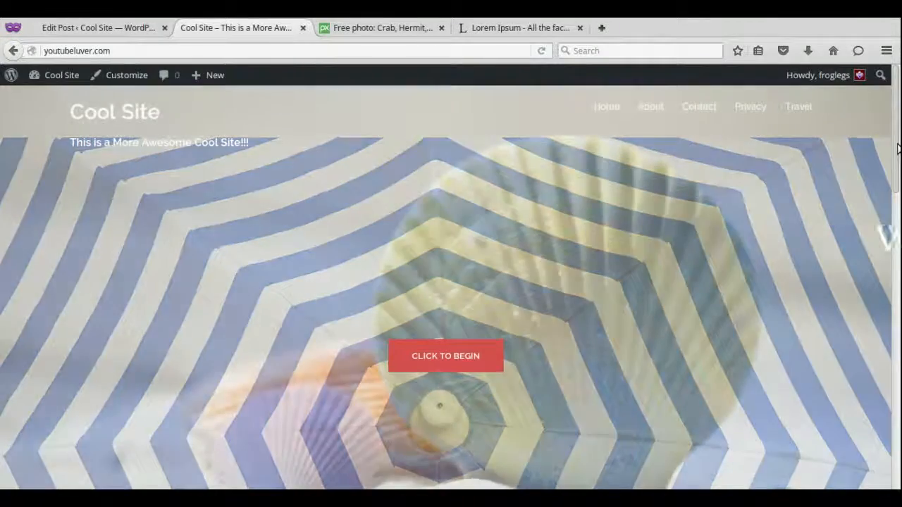
mouse_move(898, 147)
mouse_down()
mouse_move(899, 381)
mouse_move(899, 160)
mouse_up()
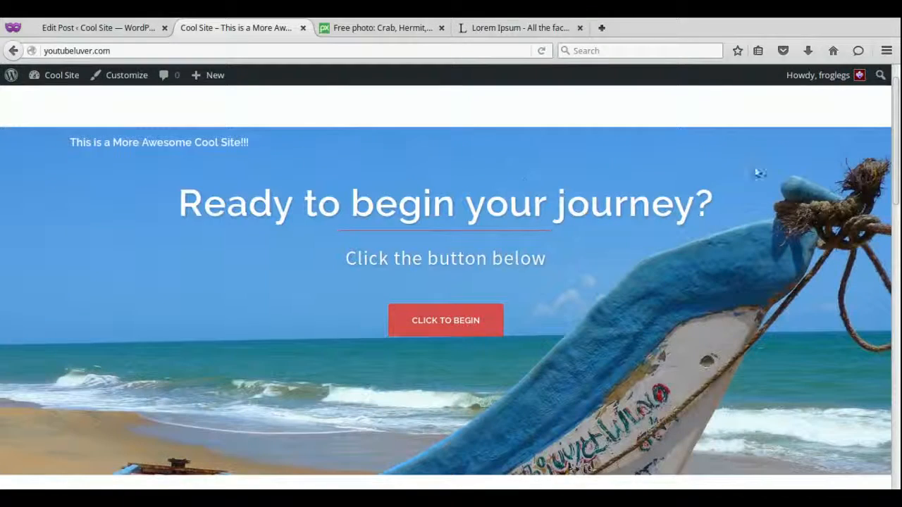
drag(897, 104, 897, 86)
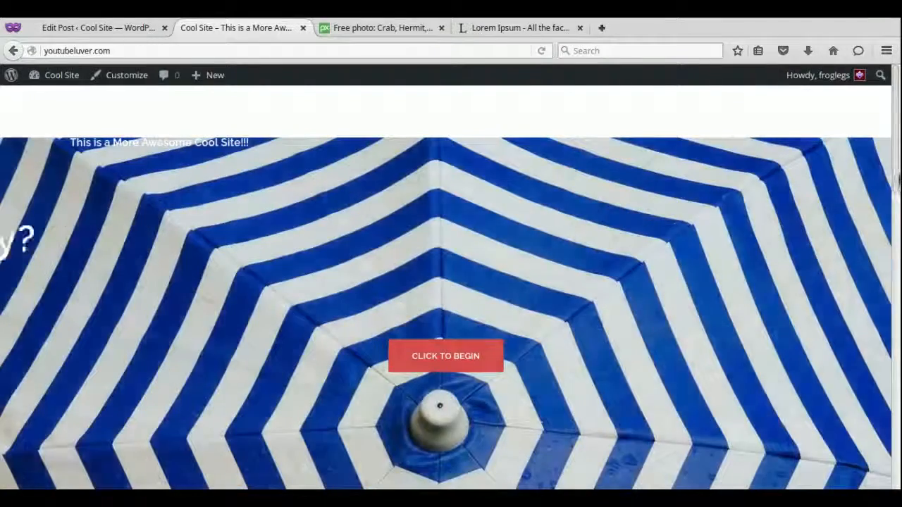
drag(898, 205, 897, 386)
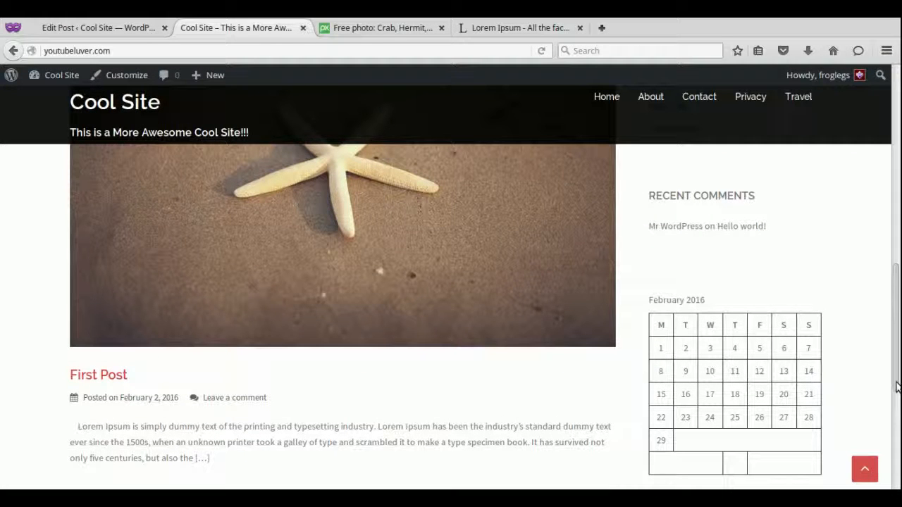
mouse_move(897, 387)
mouse_down()
mouse_move(899, 340)
mouse_move(897, 375)
mouse_up()
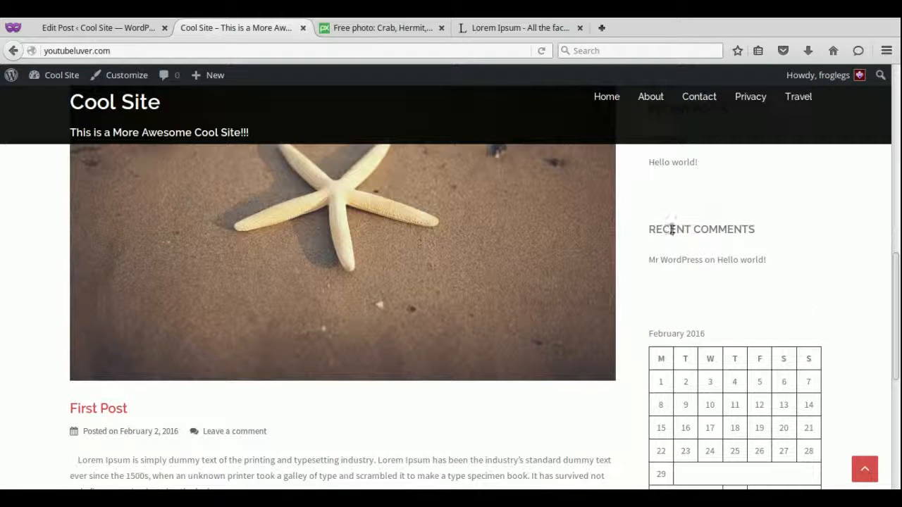
click(107, 30)
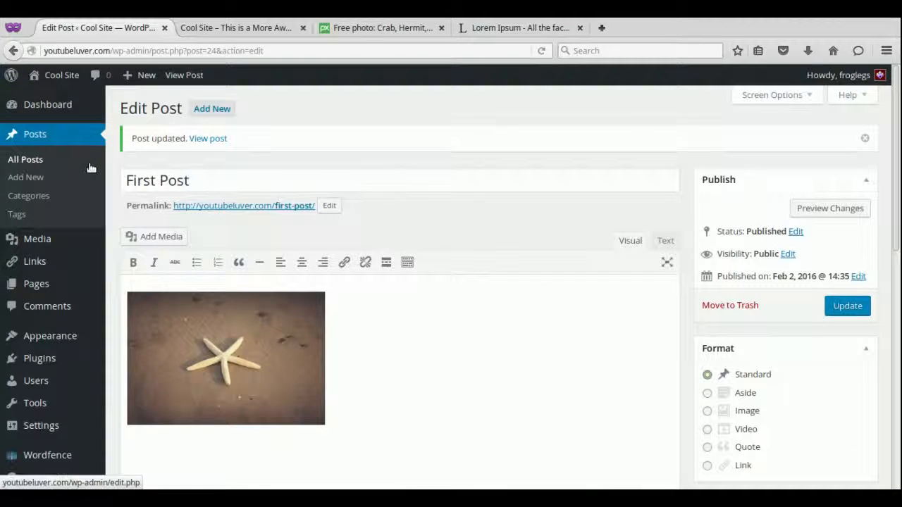